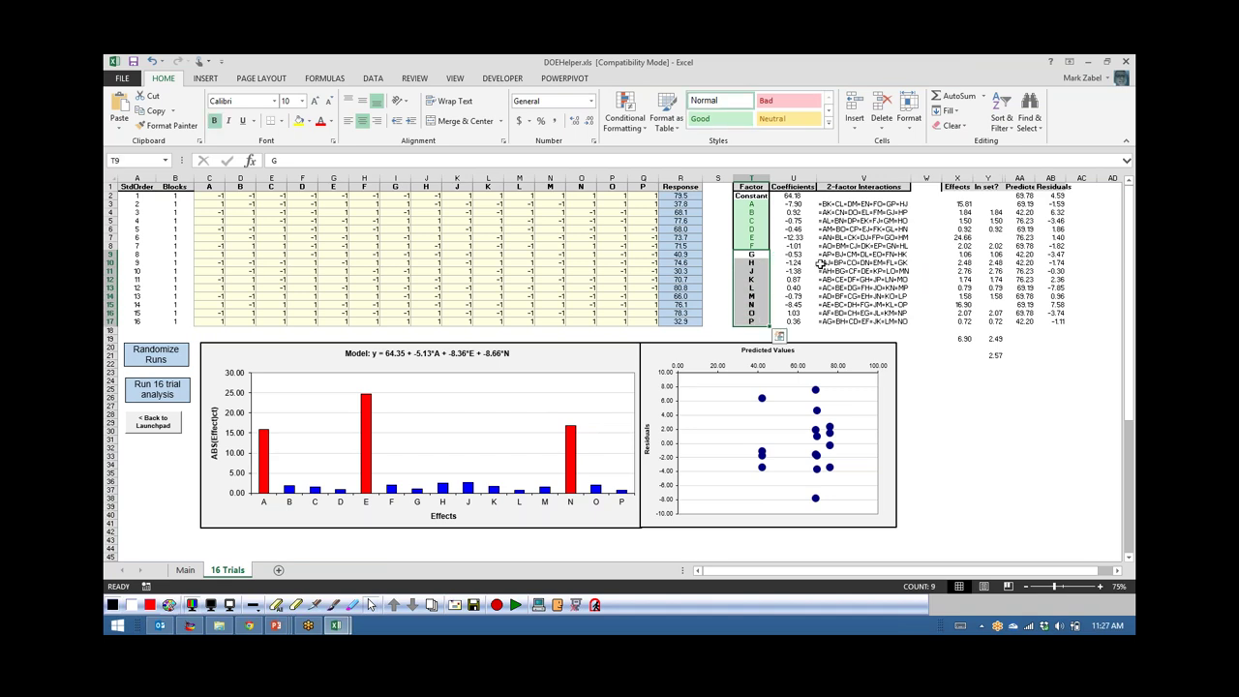
- Examine the two-factor interactions listed for factors G to P on the 16 Trials sheet
{"action": "left_click_drag", "start_coordinate": [824, 255], "coordinate": [902, 320]}
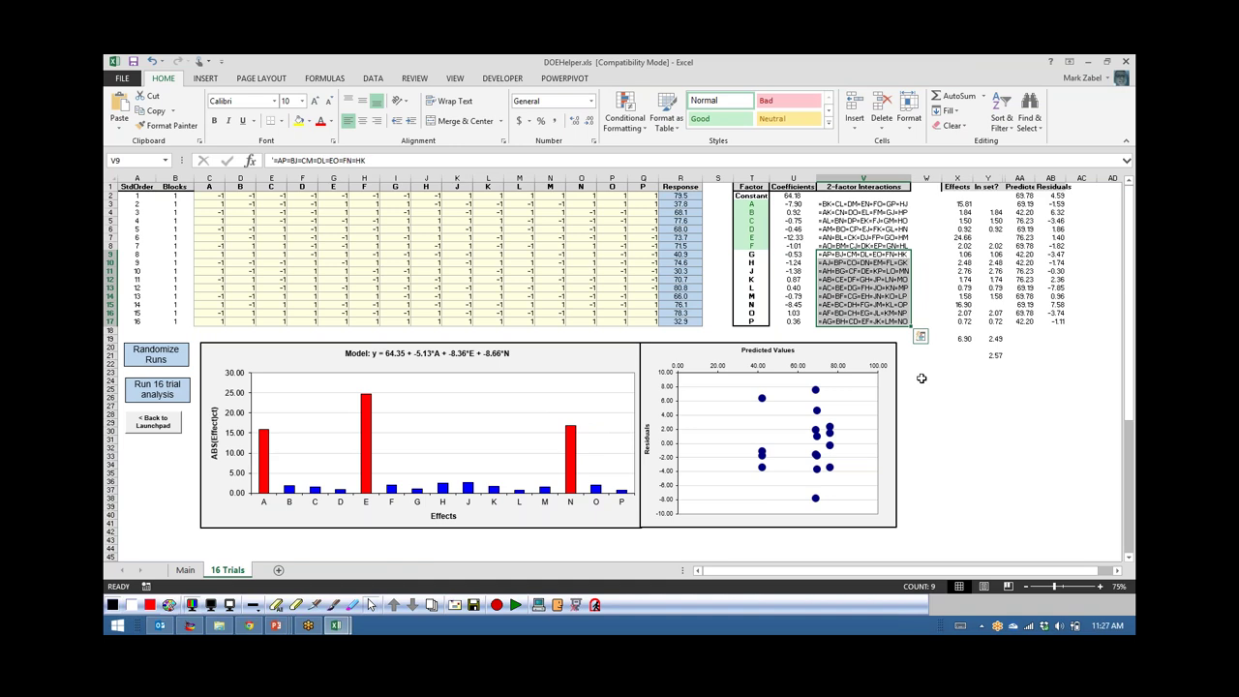
{"action": "left_click", "coordinate": [833, 257]}
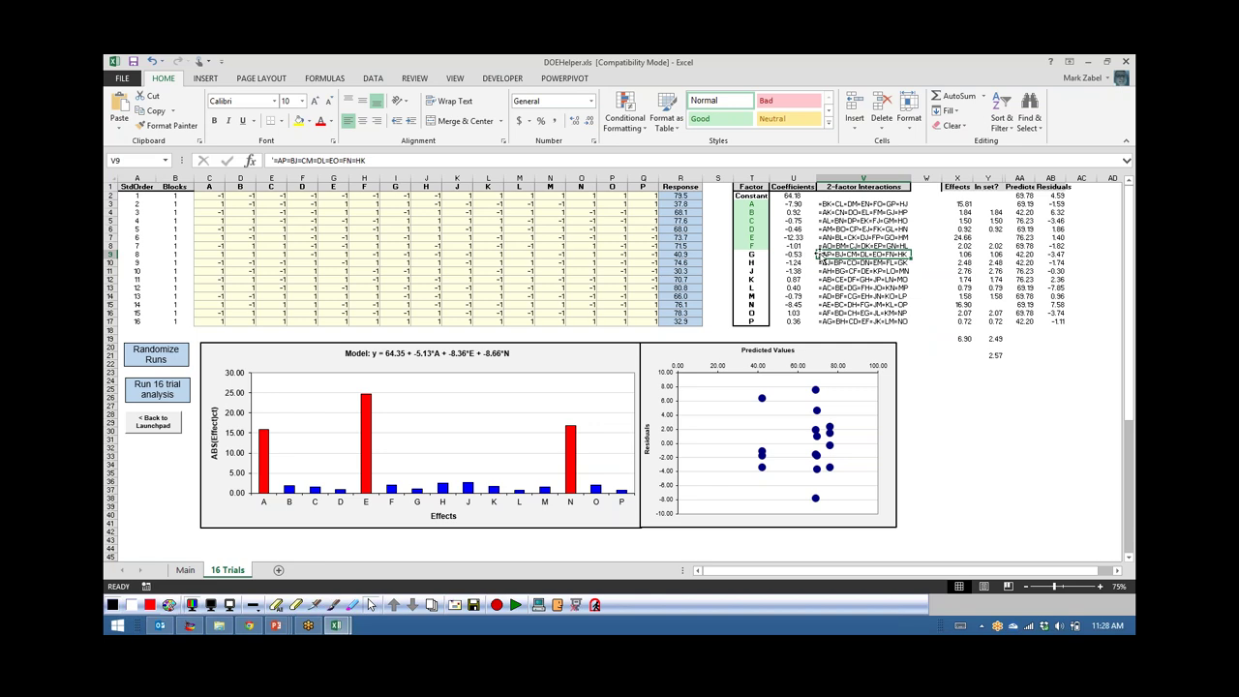
{"action": "left_click_drag", "start_coordinate": [818, 255], "coordinate": [834, 330]}
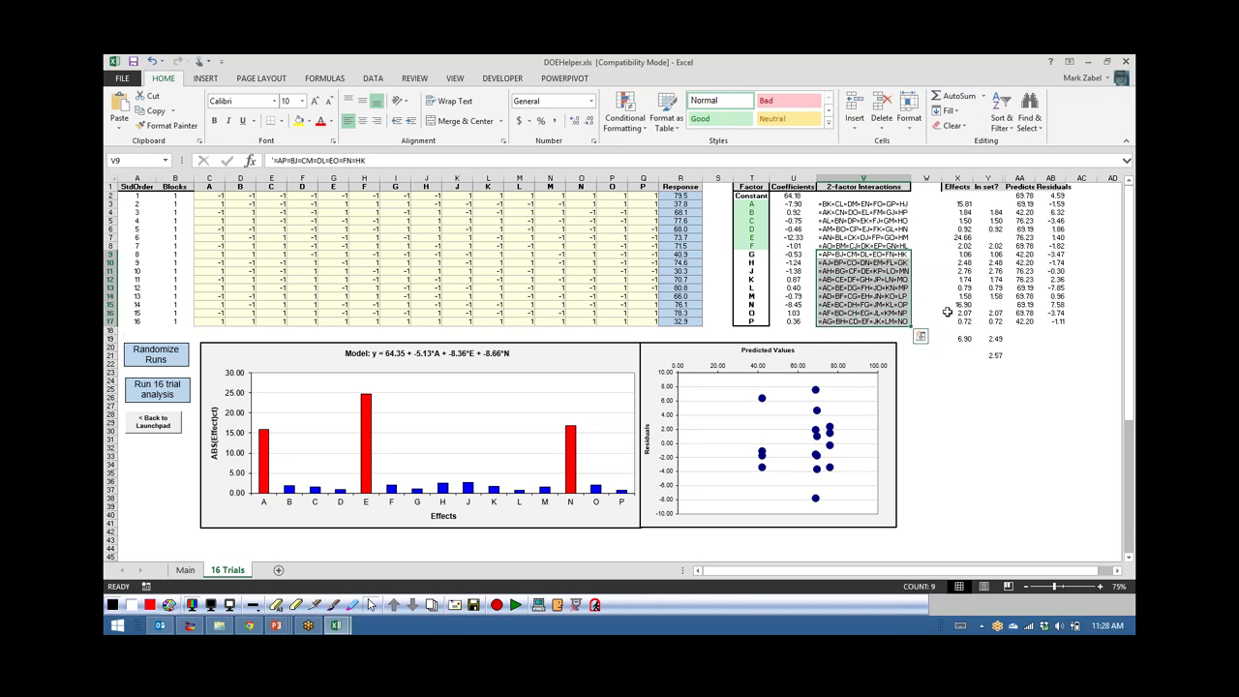
{"action": "left_click", "coordinate": [925, 356]}
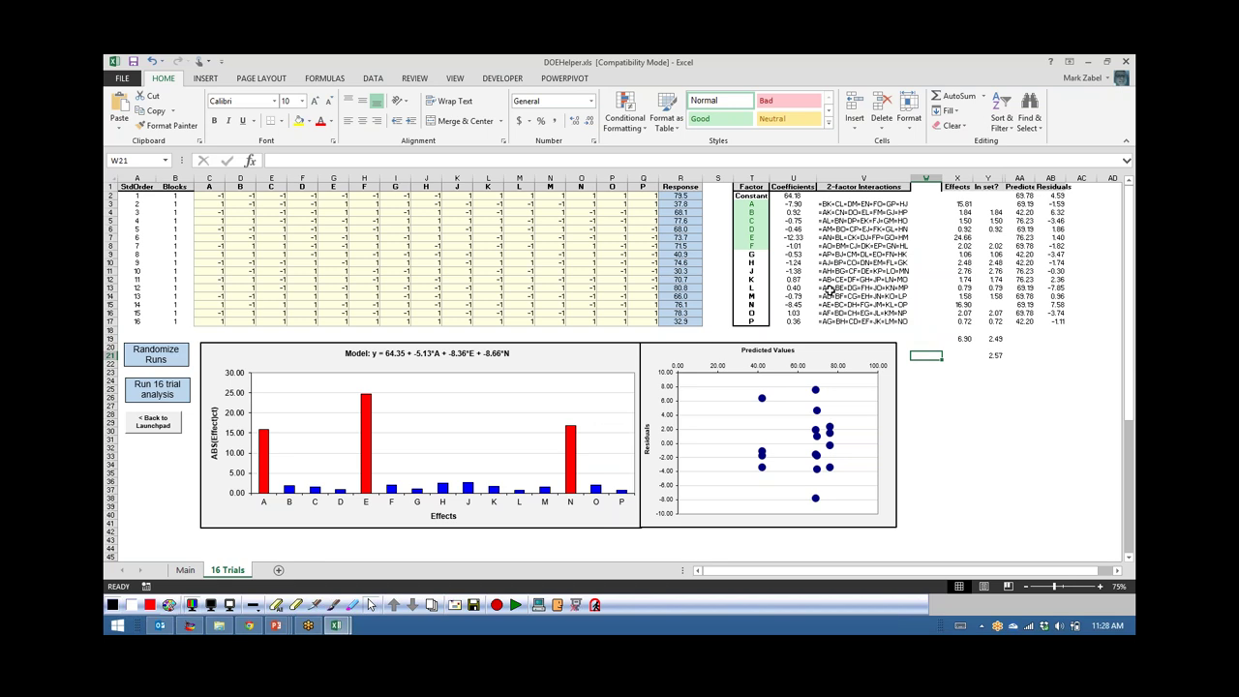
{"action": "left_click", "coordinate": [828, 288]}
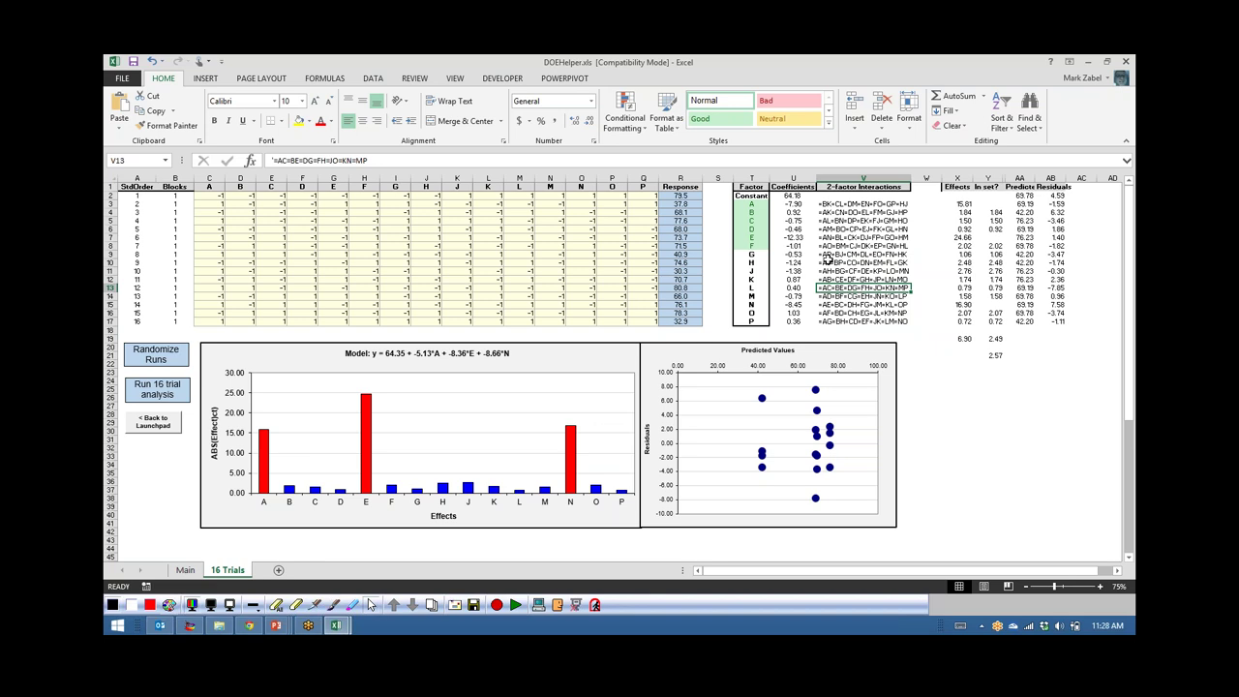
{"action": "left_click", "coordinate": [756, 288]}
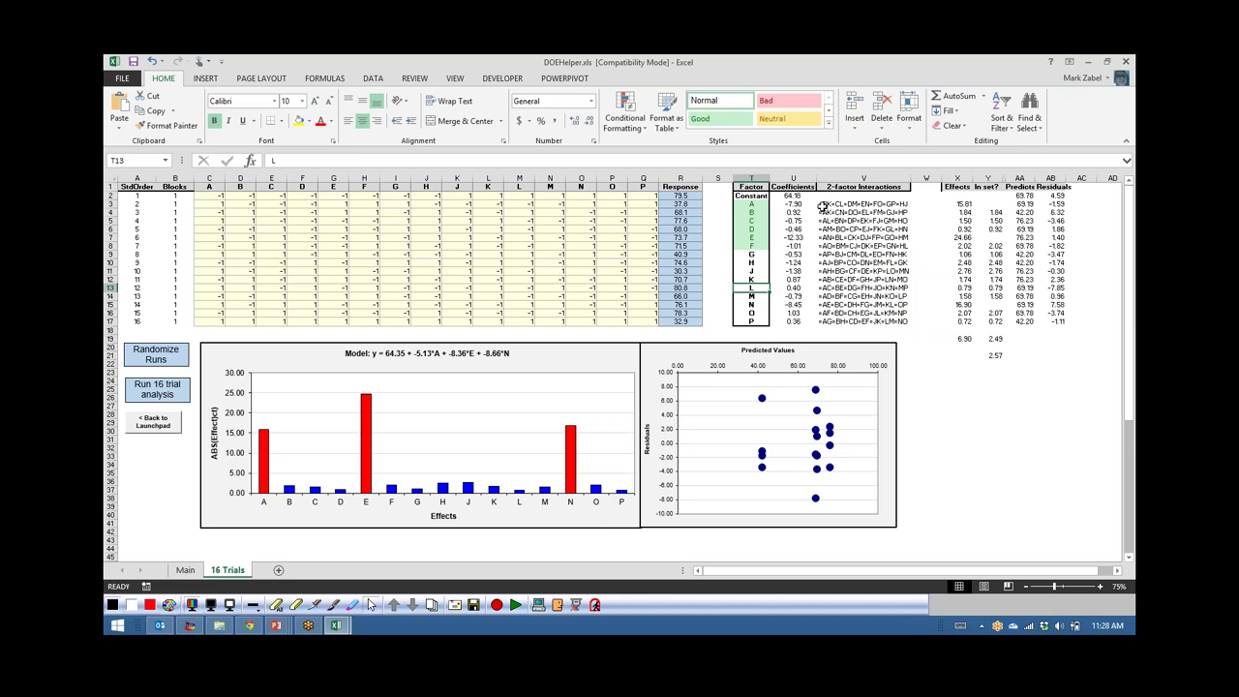
- Compare the two-factor interactions listed for factors A to F with those listed for factors G onward
{"action": "left_click_drag", "start_coordinate": [823, 205], "coordinate": [893, 248]}
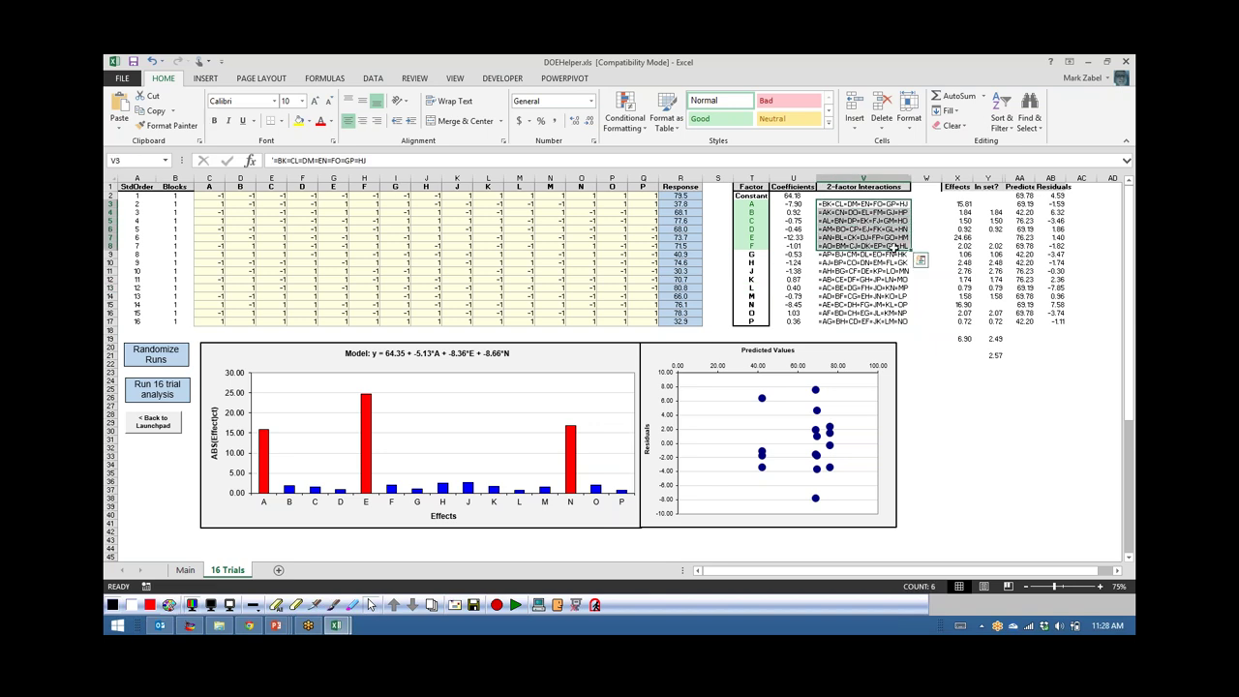
{"action": "left_click", "coordinate": [824, 254]}
{"action": "key", "text": "shift+Down"}
{"action": "key", "text": "shift+Down"}
{"action": "key", "text": "shift+Down"}
{"action": "key", "text": "shift+Down"}
{"action": "key", "text": "shift+Down"}
{"action": "key", "text": "shift+Down"}
{"action": "key", "text": "shift+Down"}
{"action": "key", "text": "shift+Down"}
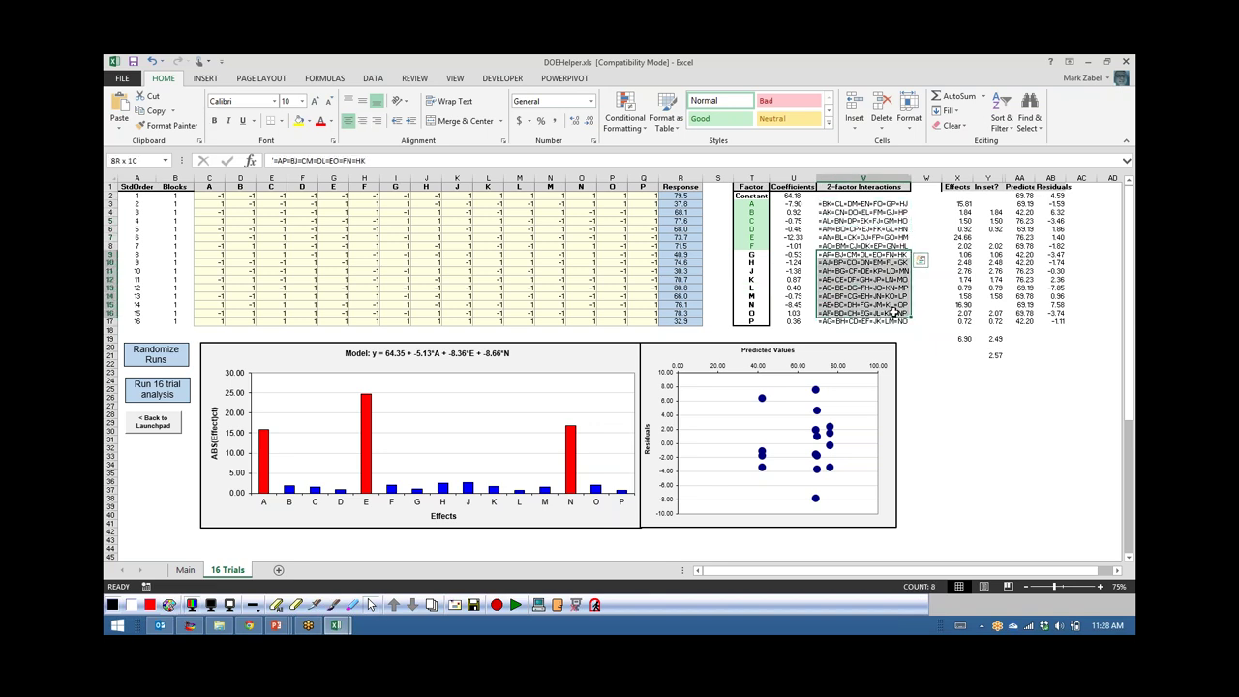
{"action": "left_click", "coordinate": [838, 255]}
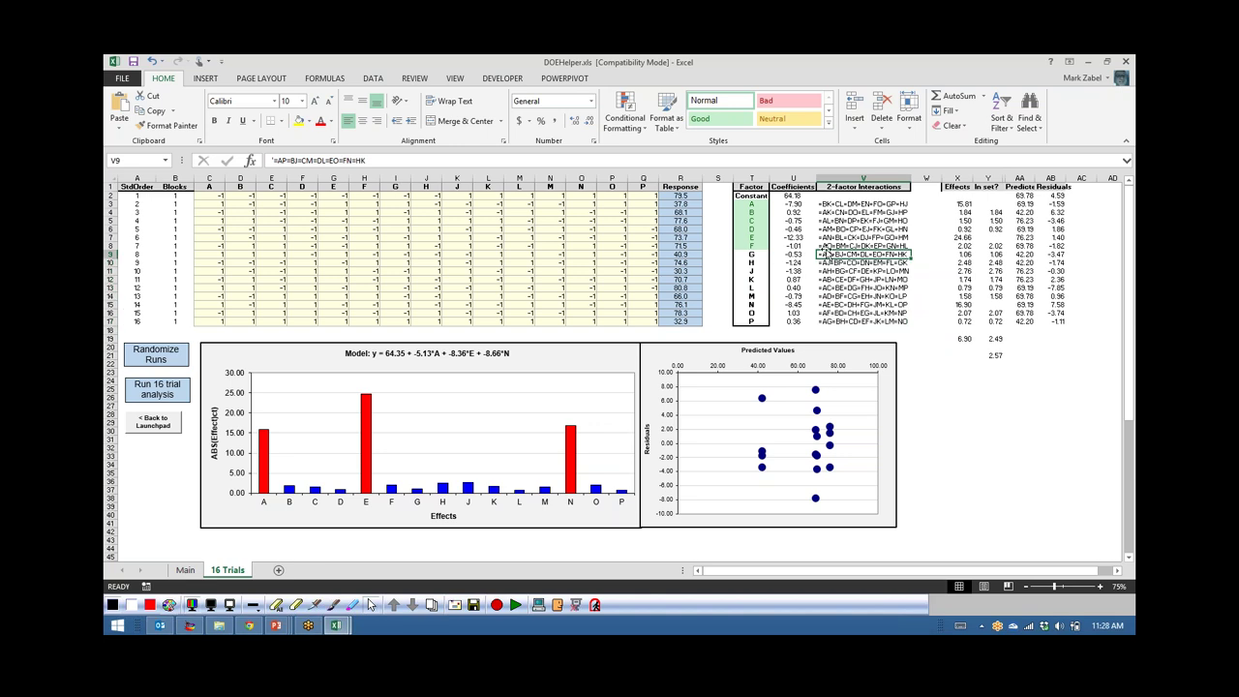
{"action": "left_click_drag", "start_coordinate": [828, 246], "coordinate": [870, 205]}
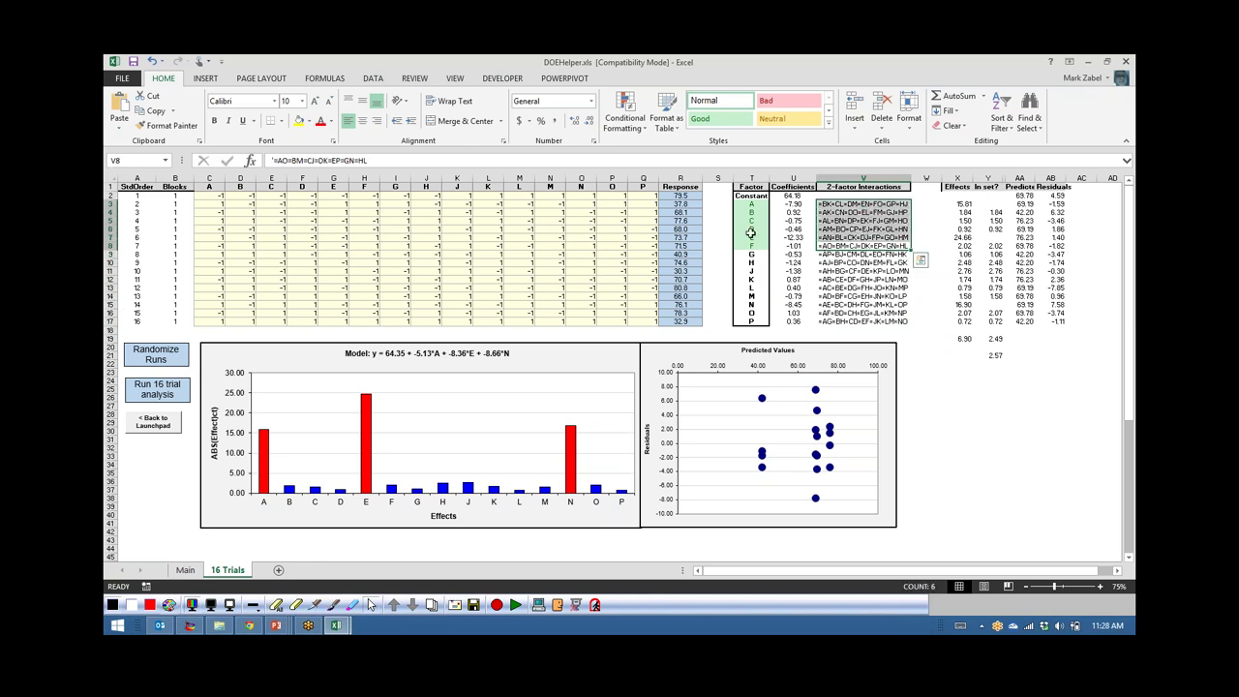
{"action": "left_click", "coordinate": [824, 206]}
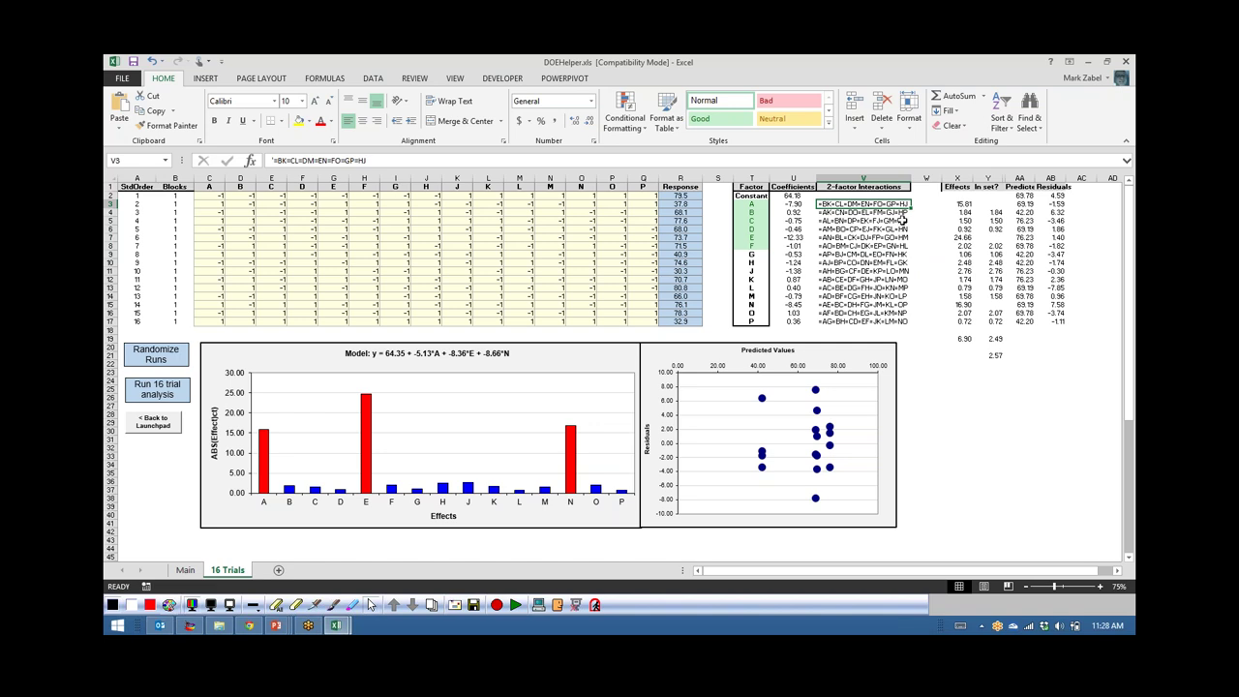
{"action": "left_click", "coordinate": [933, 411]}
{"action": "key", "text": "Right"}
{"action": "key", "text": "Right"}
{"action": "key", "text": "Right"}
{"action": "key", "text": "Right"}
{"action": "key", "text": "Right"}
{"action": "key", "text": "Right"}
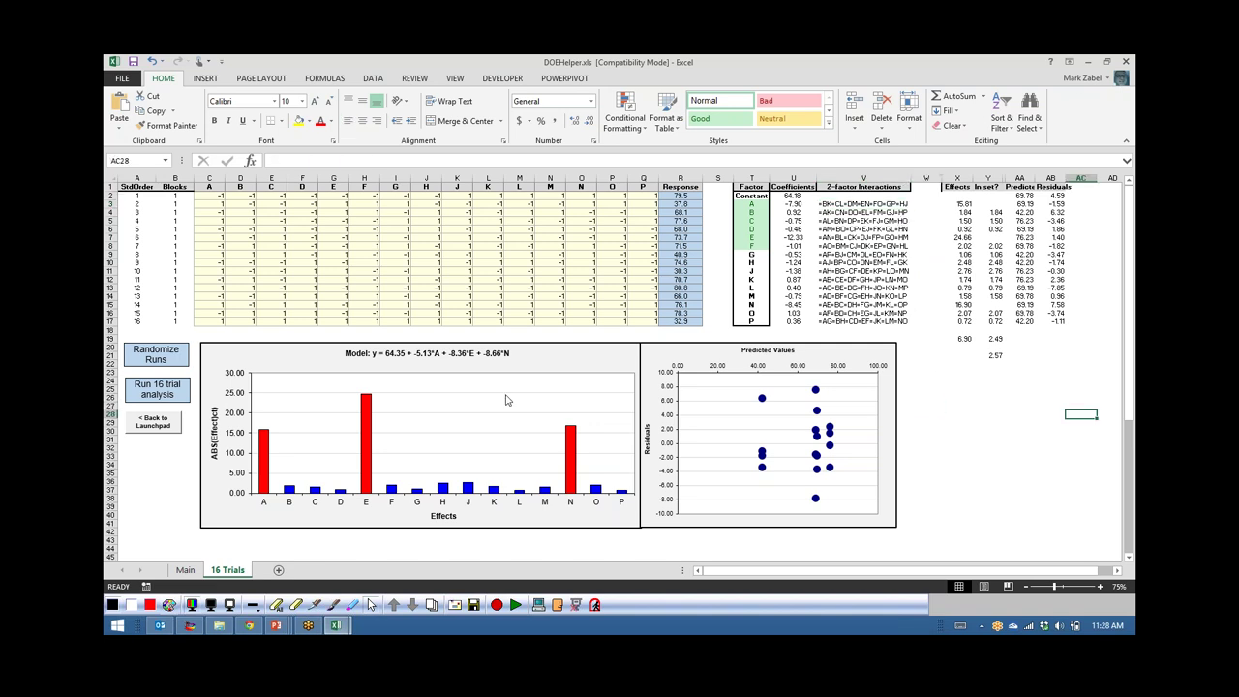
- Minimize the DOEHelper workbook and select the advertising data in A1:F17, including the headings
{"action": "left_click", "coordinate": [1087, 61]}
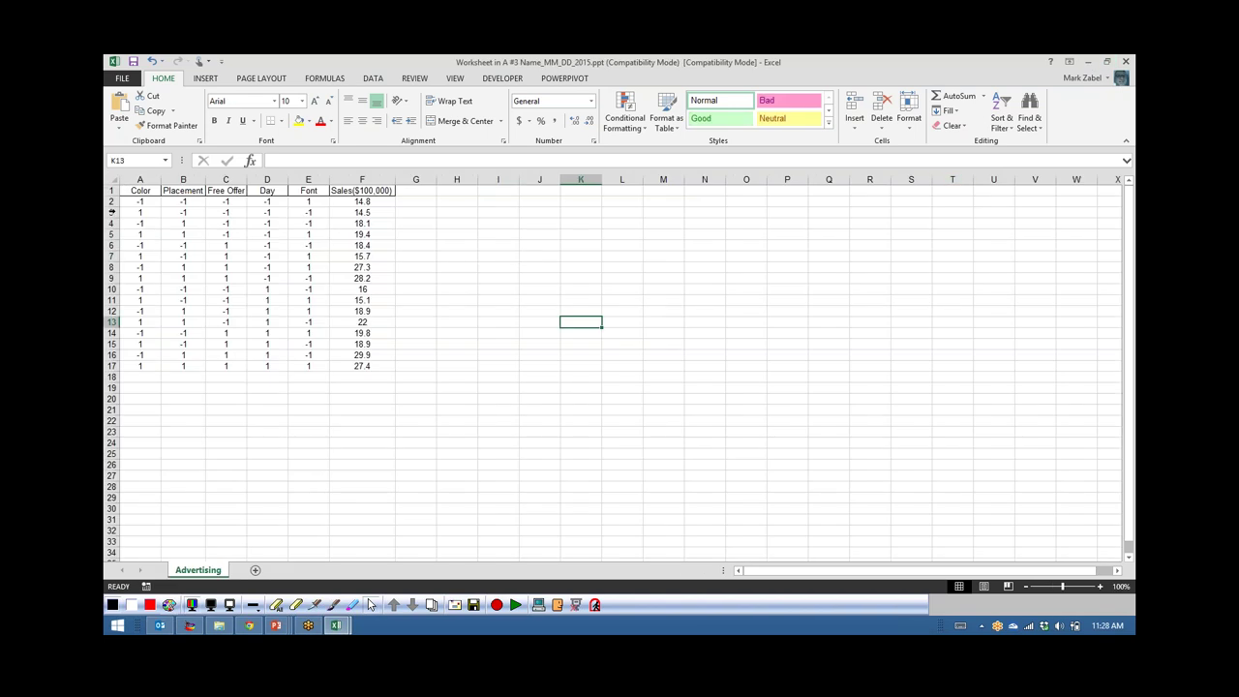
{"action": "left_click_drag", "start_coordinate": [128, 190], "coordinate": [351, 364]}
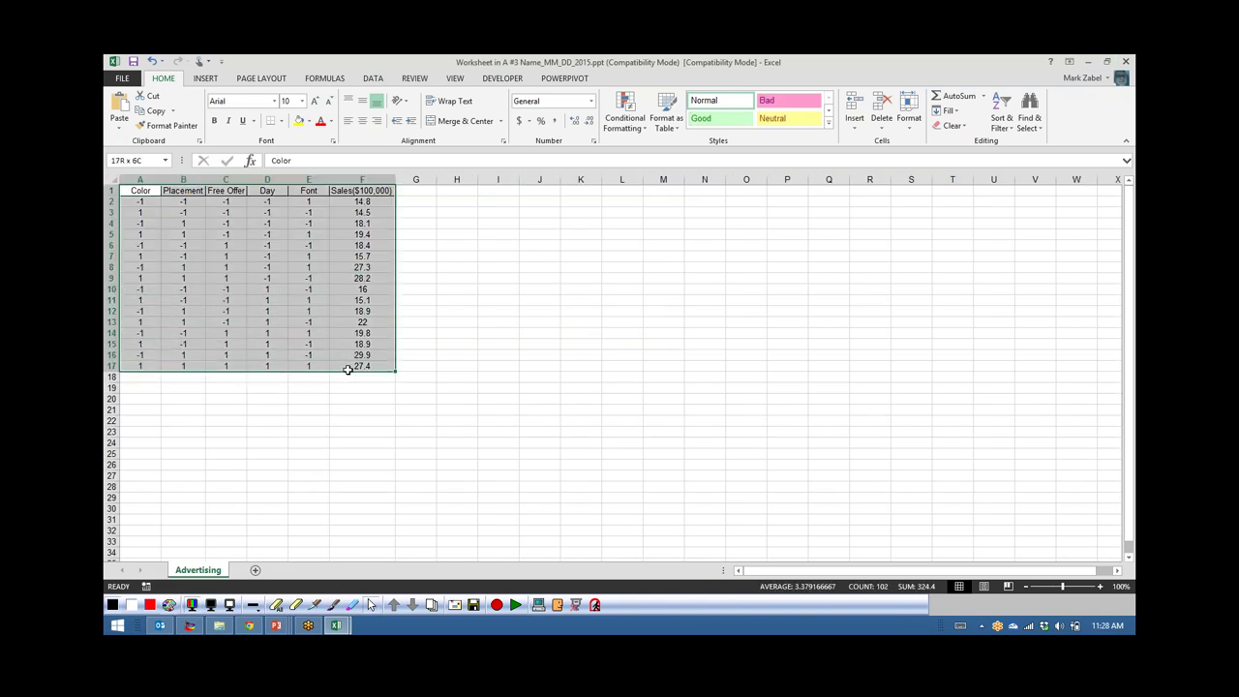
{"action": "left_click", "coordinate": [117, 626]}
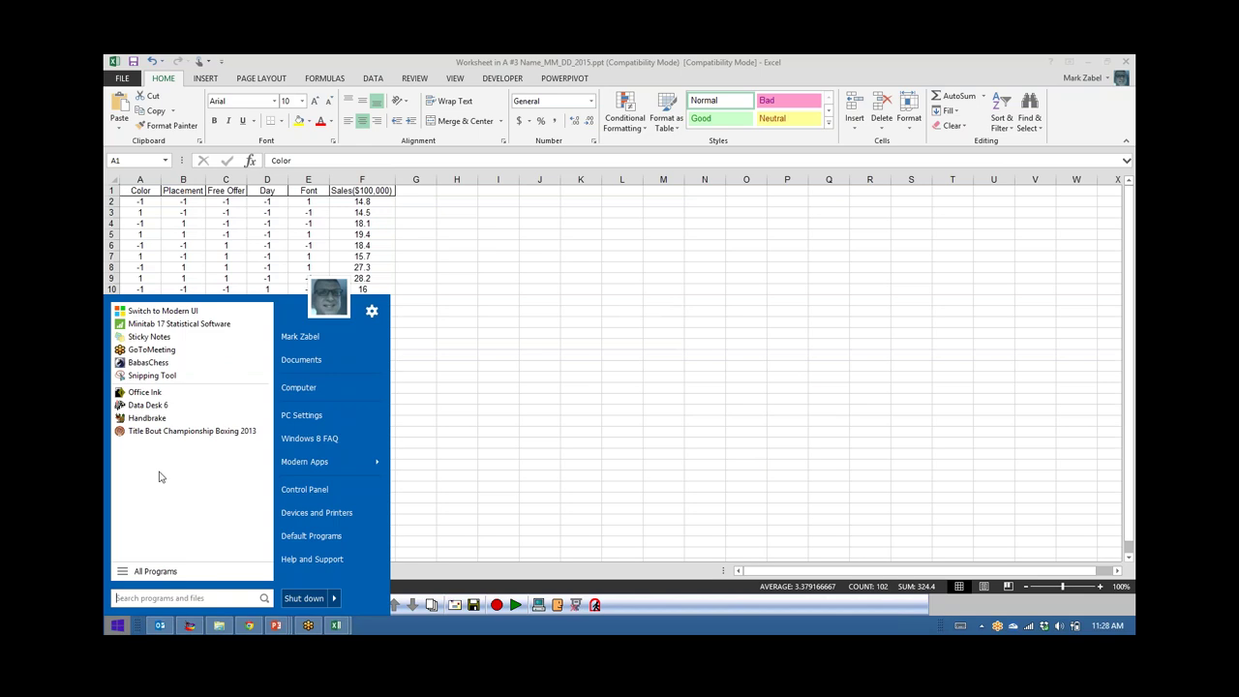
{"action": "key", "text": "Escape"}
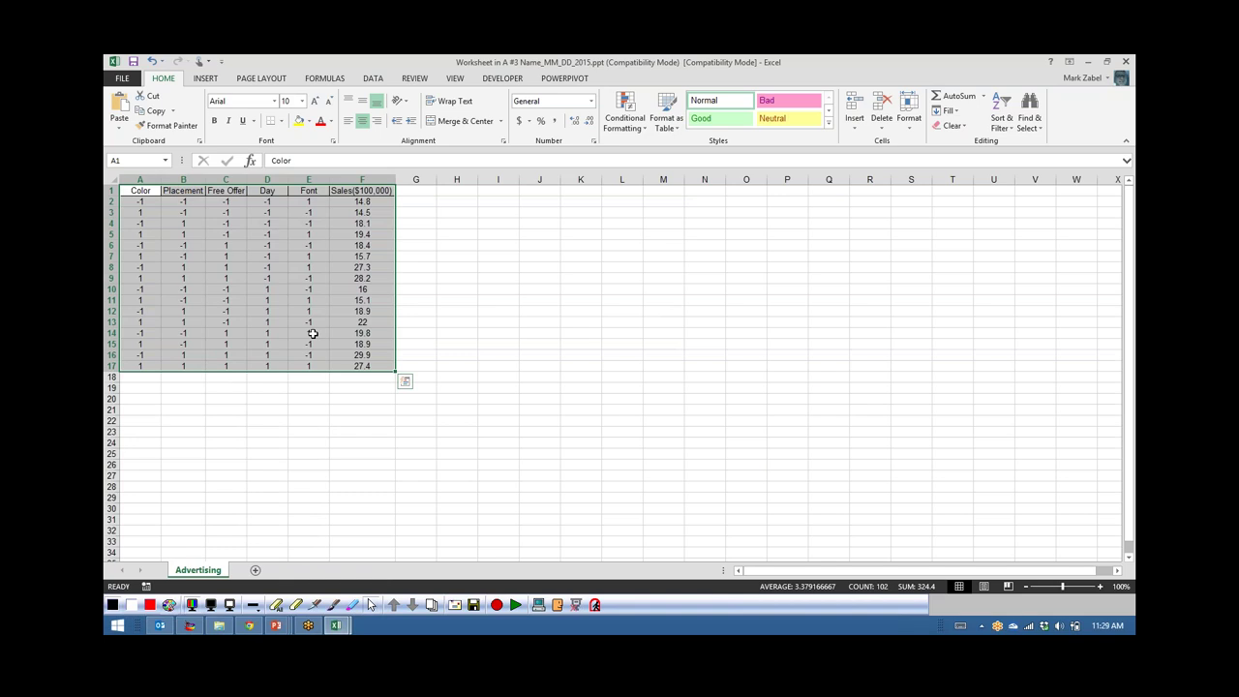
- Launch Minitab 17 Statistical Software and select the name cell of column C1 in the empty worksheet
{"action": "left_click", "coordinate": [117, 626]}
{"action": "left_click", "coordinate": [131, 325]}
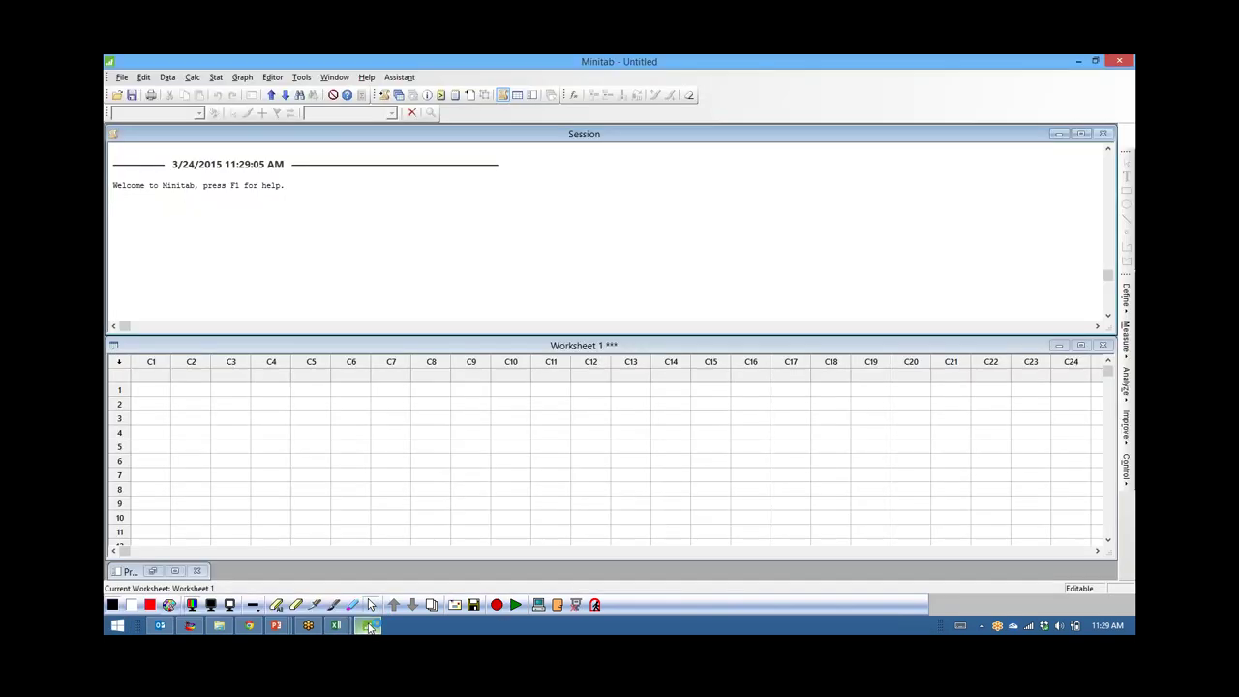
{"action": "left_click", "coordinate": [592, 447]}
{"action": "left_click", "coordinate": [151, 372]}
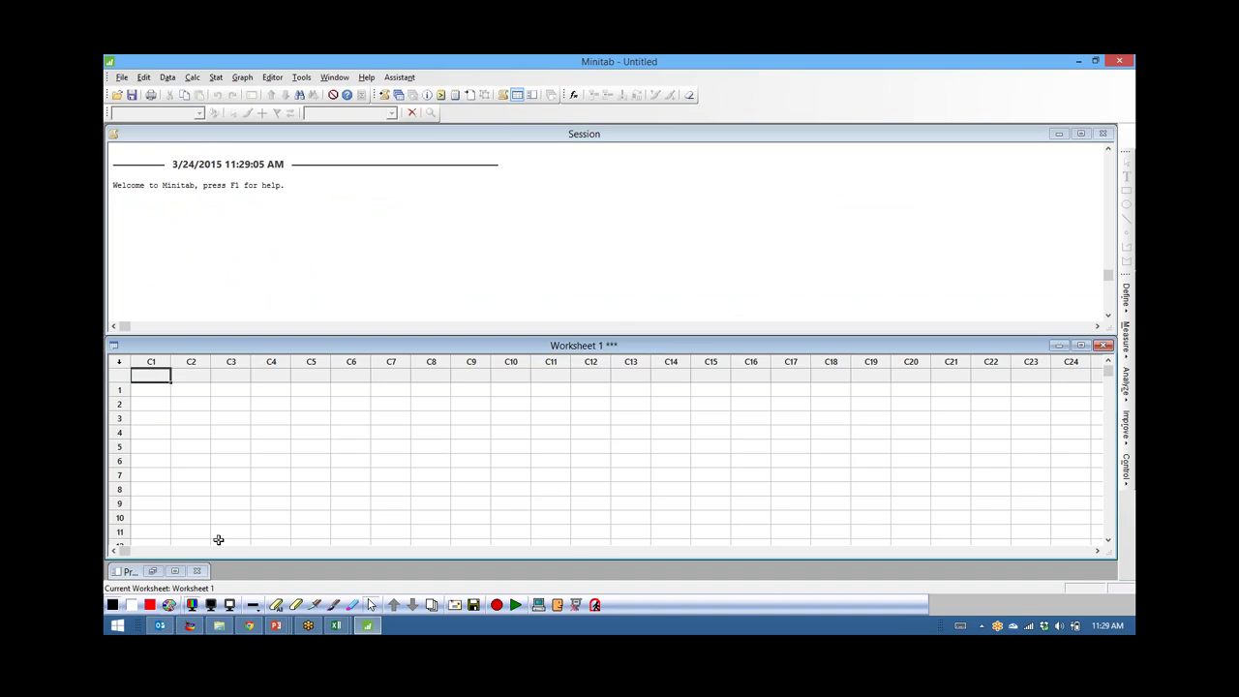
- Switch back to the Advertising sheet in Excel and copy the data range A1:F17 with its headings
{"action": "left_click", "coordinate": [336, 626]}
{"action": "left_click", "coordinate": [404, 536]}
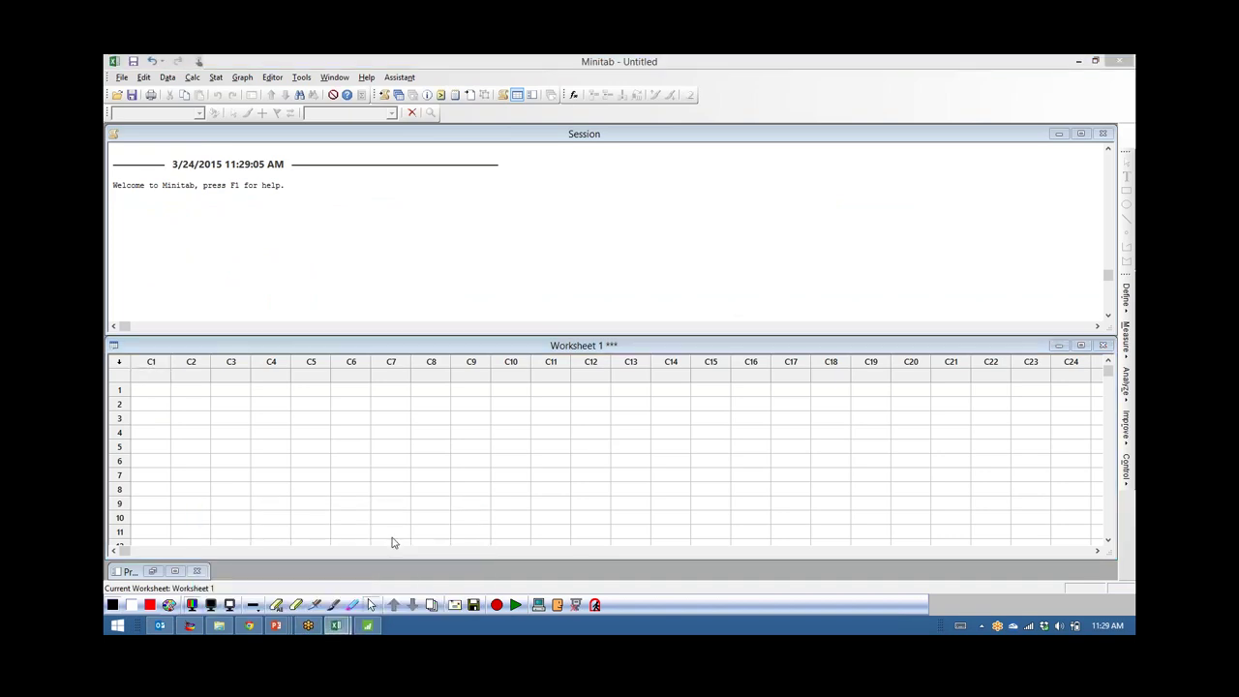
{"action": "left_click", "coordinate": [336, 626]}
{"action": "left_click", "coordinate": [214, 544]}
{"action": "key", "text": "ctrl+a"}
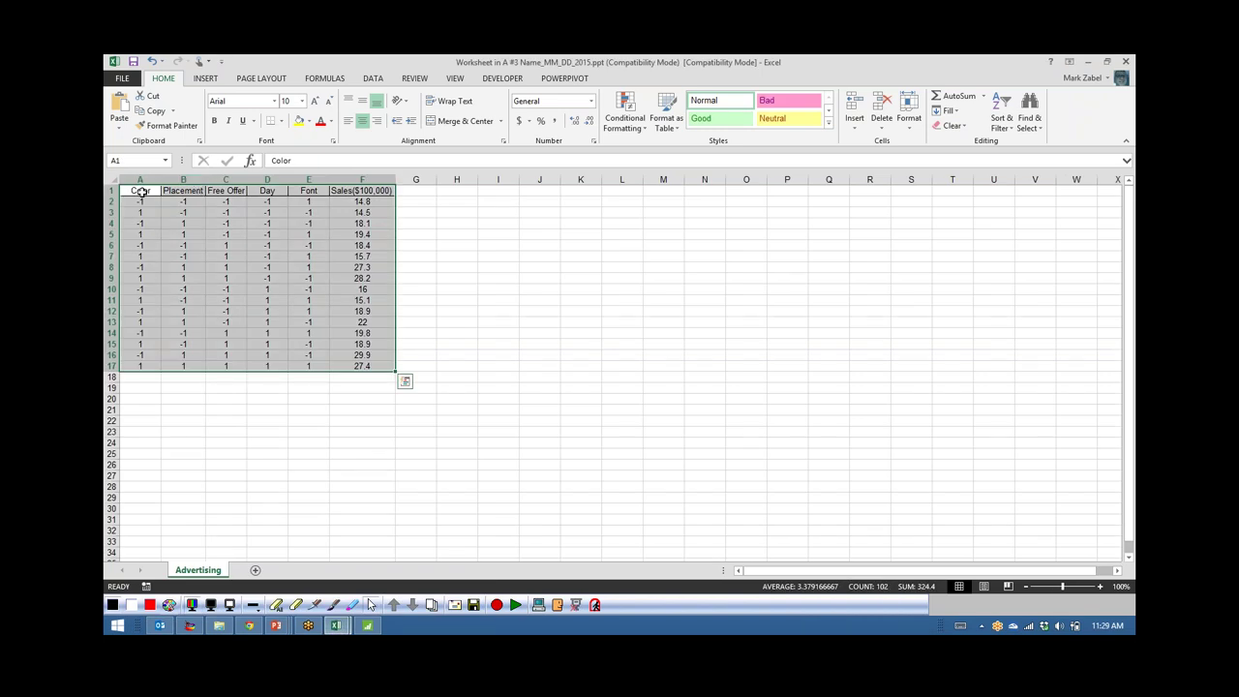
{"action": "key", "text": "ctrl+c"}
- Switch to Minitab, paste the advertising data with its headings starting at column C1, and maximize the worksheet
{"action": "left_click", "coordinate": [367, 625]}
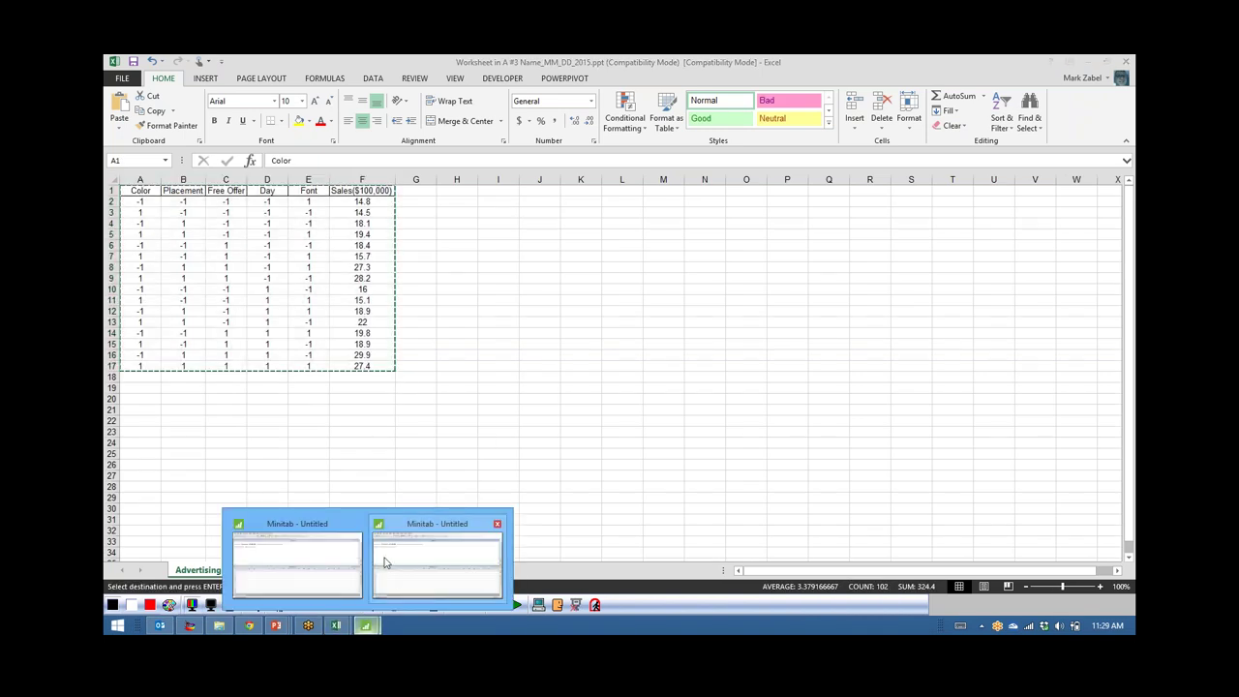
{"action": "left_click", "coordinate": [306, 547]}
{"action": "key", "text": "ctrl+v"}
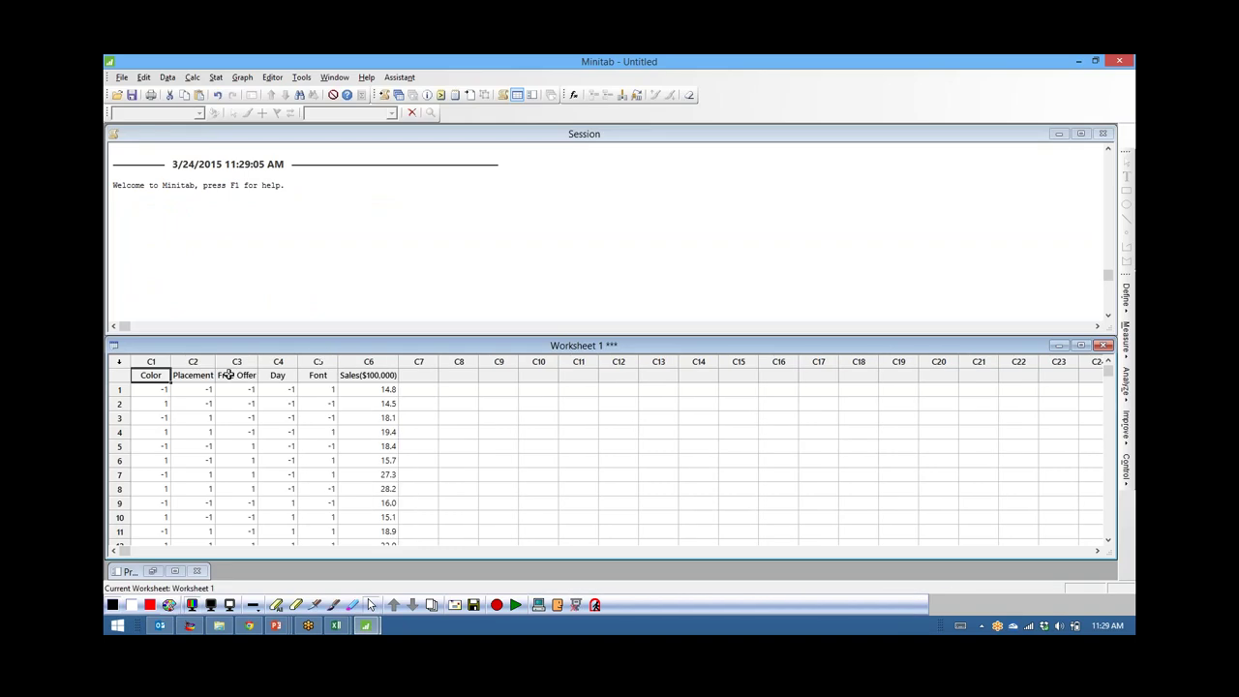
{"action": "double_click", "coordinate": [555, 347]}
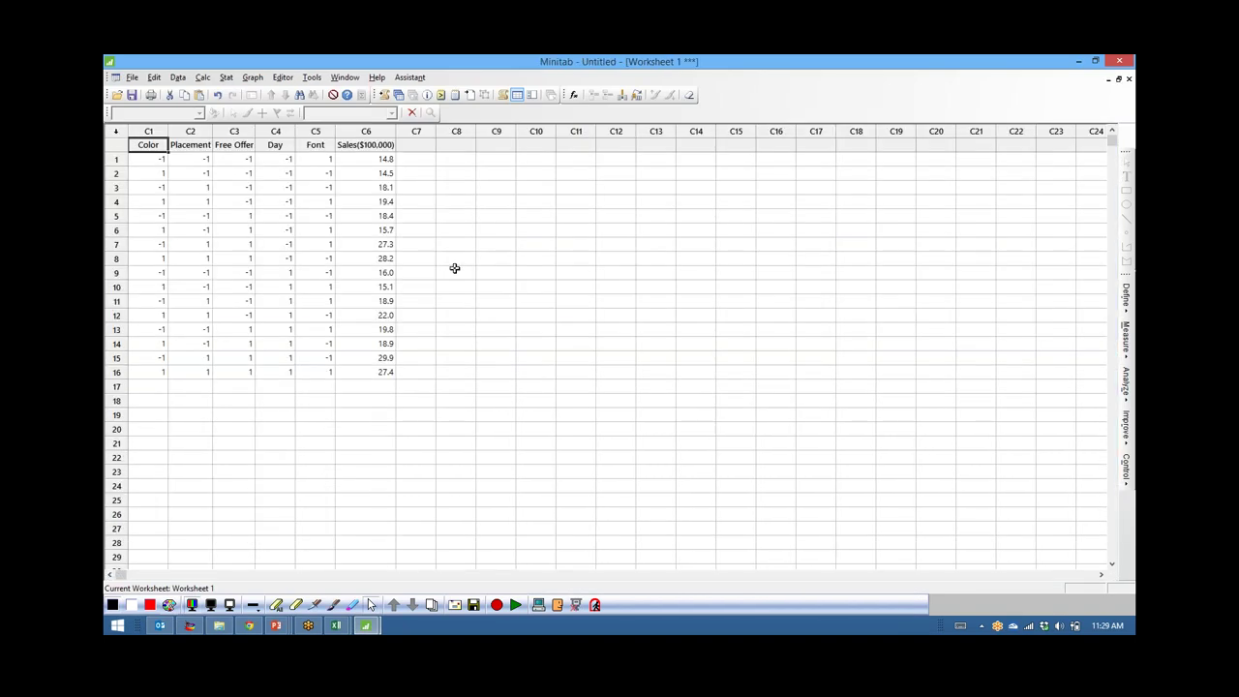
- Highlight the column names and first data row from Color through Sales($100,000)
{"action": "left_click", "coordinate": [455, 270]}
{"action": "left_click", "coordinate": [138, 143]}
{"action": "left_click", "coordinate": [343, 144]}
{"action": "left_click_drag", "start_coordinate": [343, 144], "coordinate": [145, 158]}
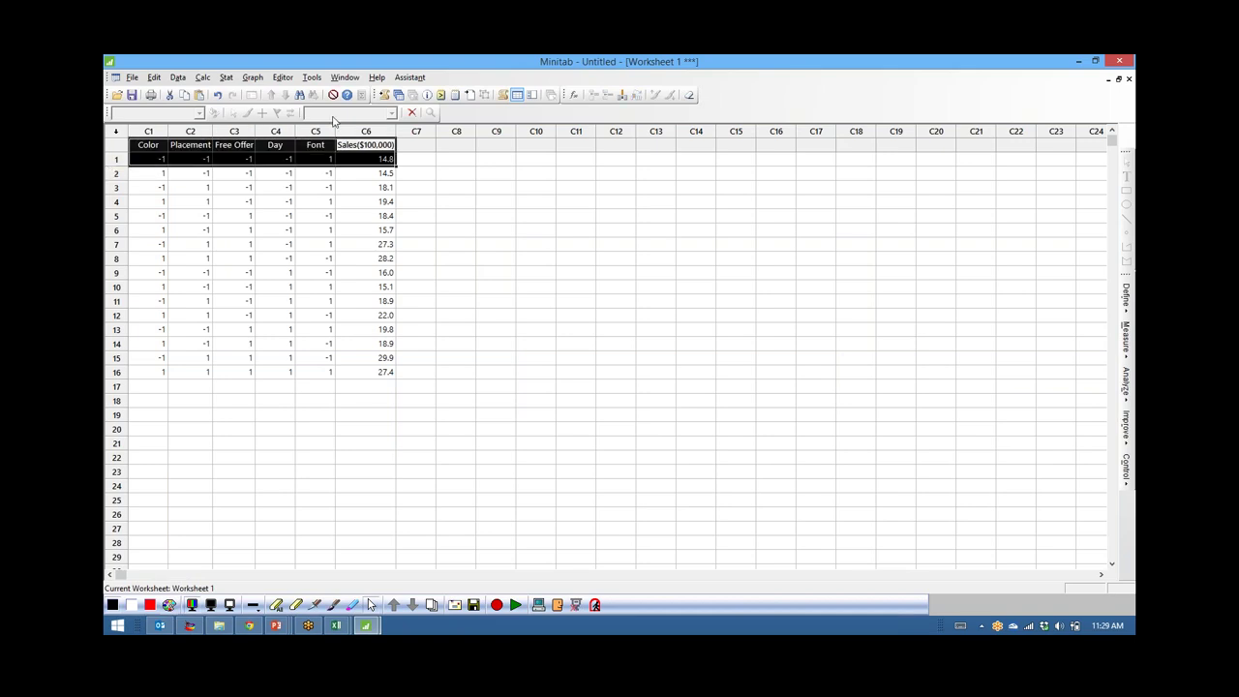
- Start the Analyze Factorial Design command and agree to supply the missing design information
{"action": "left_click", "coordinate": [226, 78]}
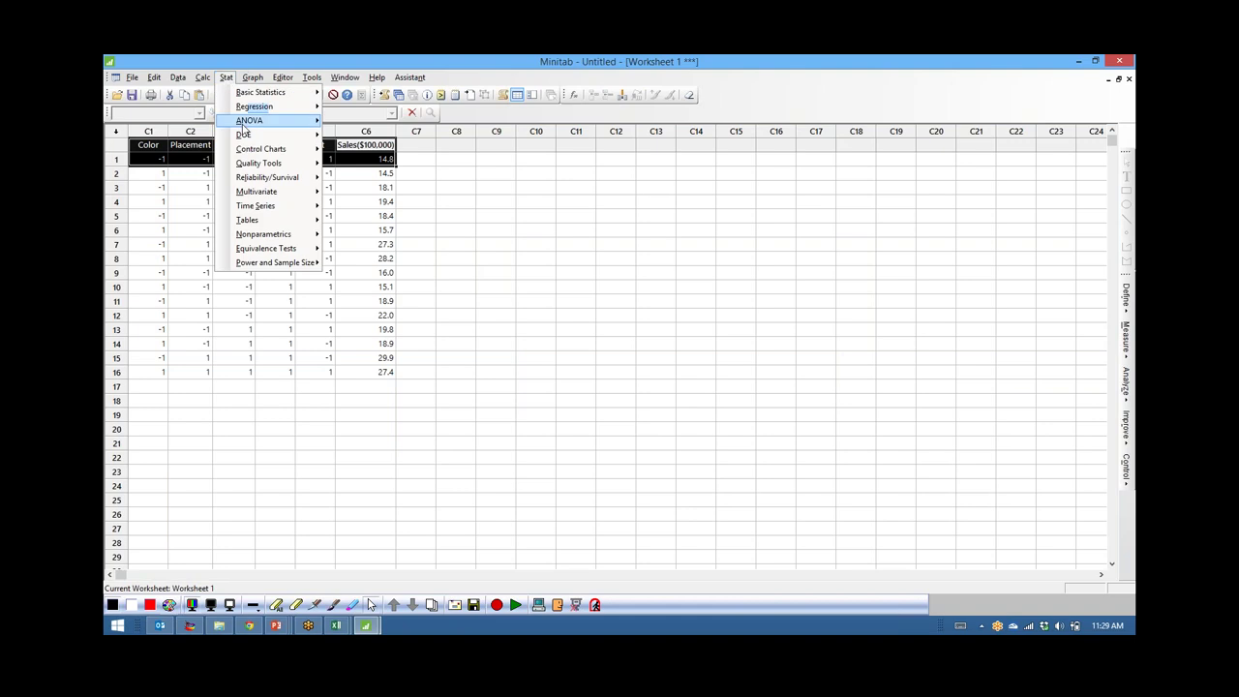
{"action": "mouse_move", "coordinate": [247, 136]}
{"action": "mouse_move", "coordinate": [360, 137]}
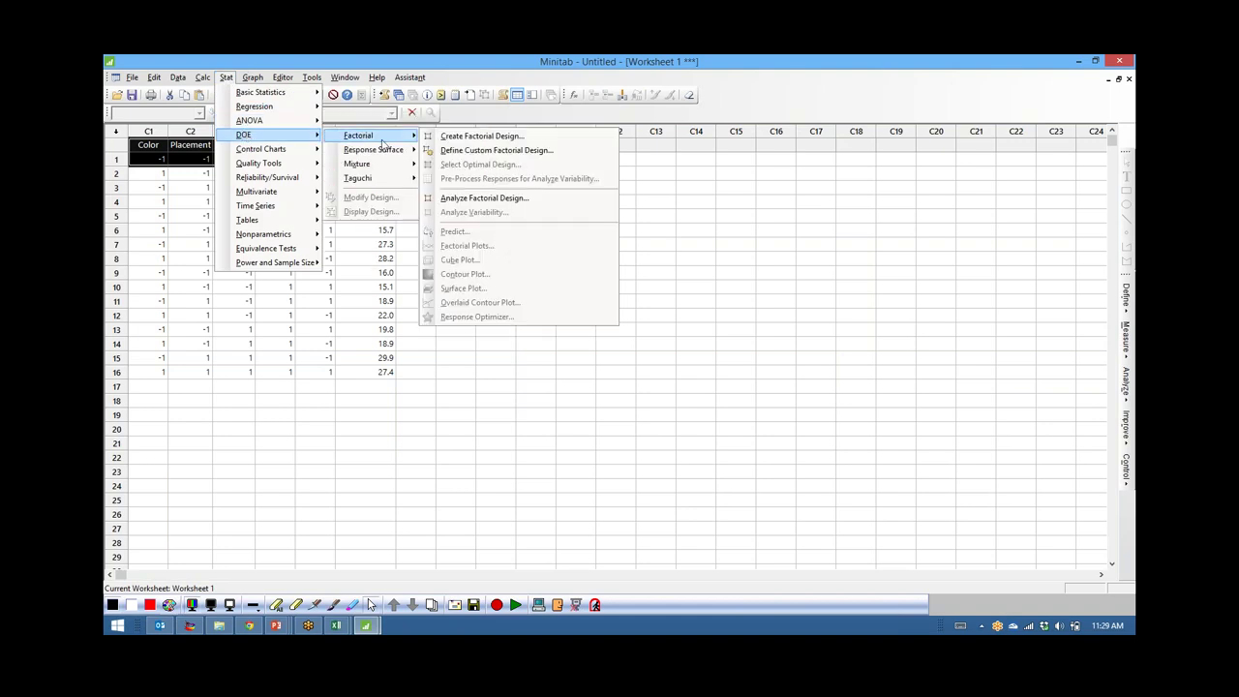
{"action": "left_click", "coordinate": [483, 198]}
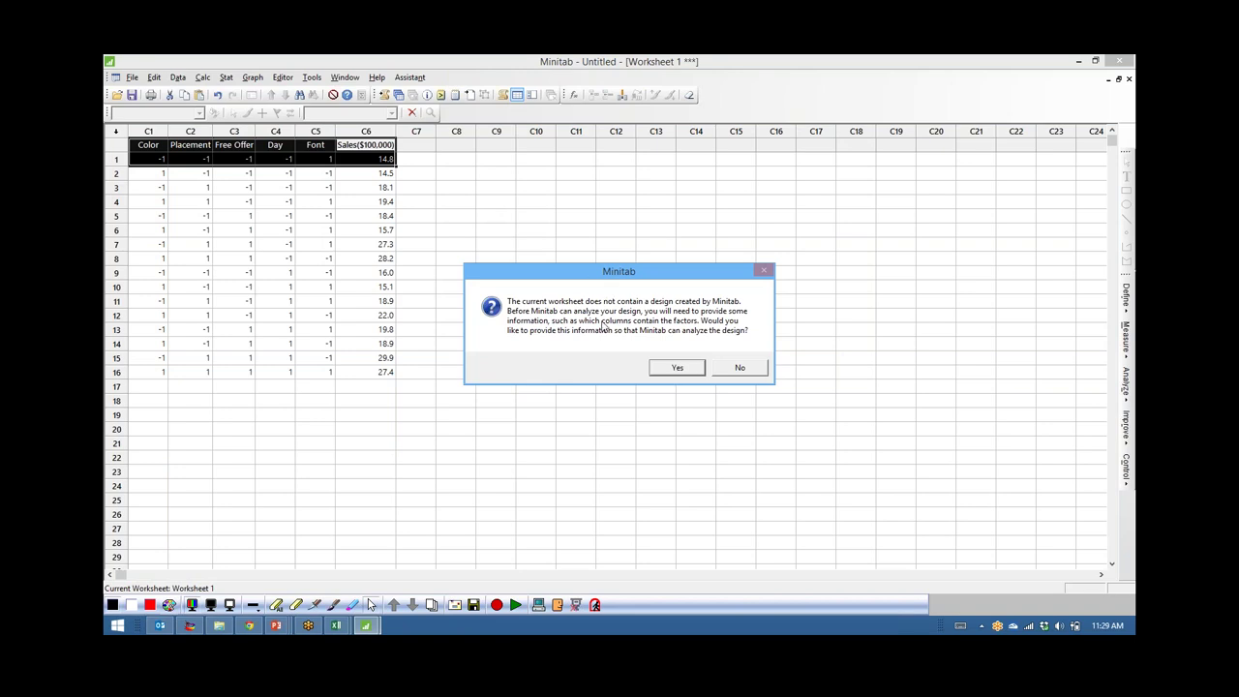
{"action": "left_click", "coordinate": [677, 372]}
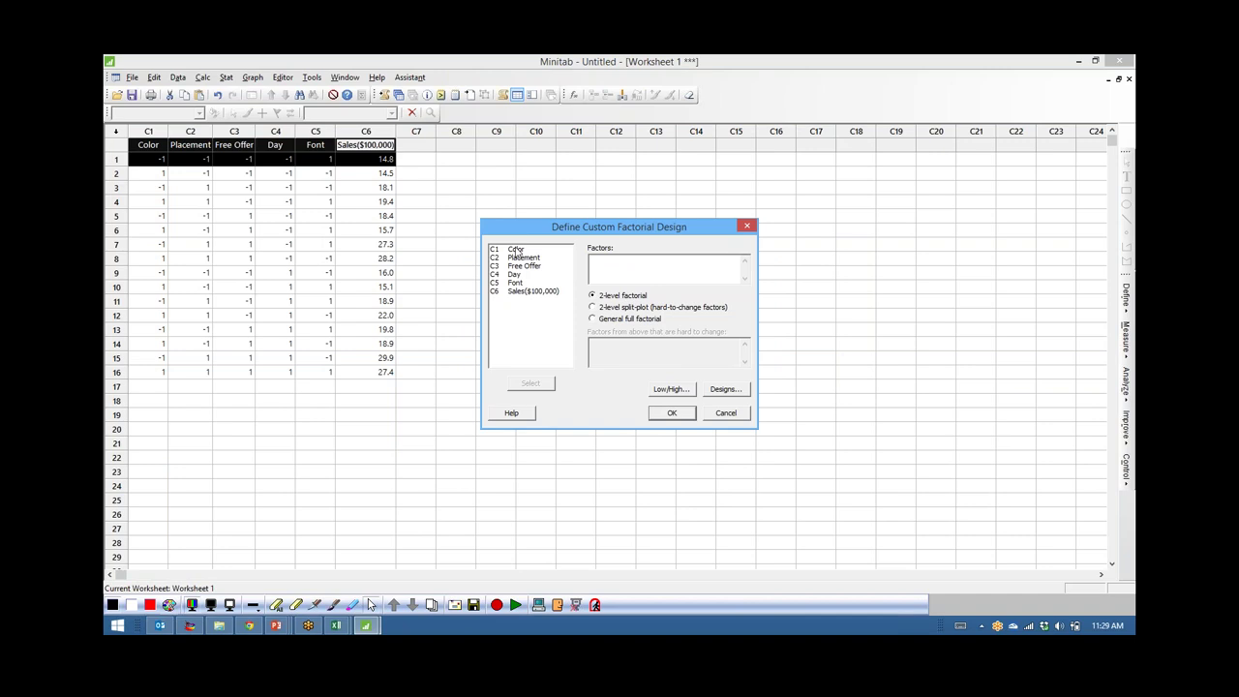
{"action": "left_click_drag", "start_coordinate": [516, 253], "coordinate": [516, 282]}
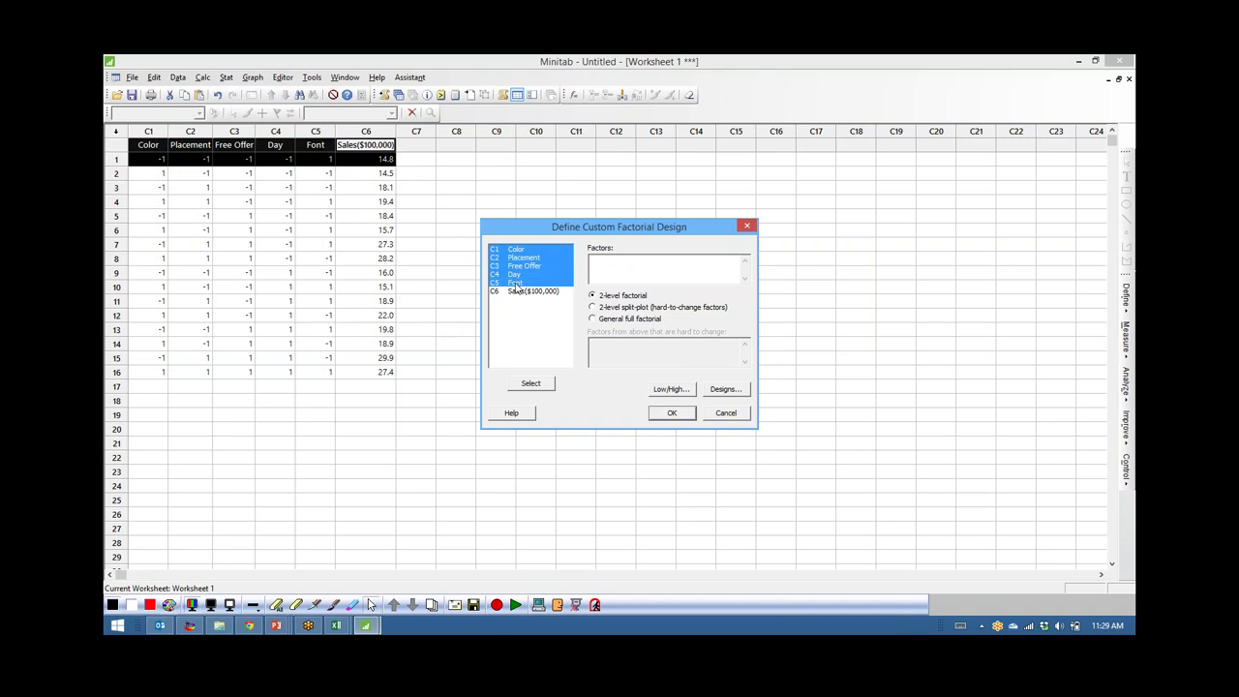
{"action": "left_click", "coordinate": [670, 413]}
{"action": "left_click", "coordinate": [678, 364]}
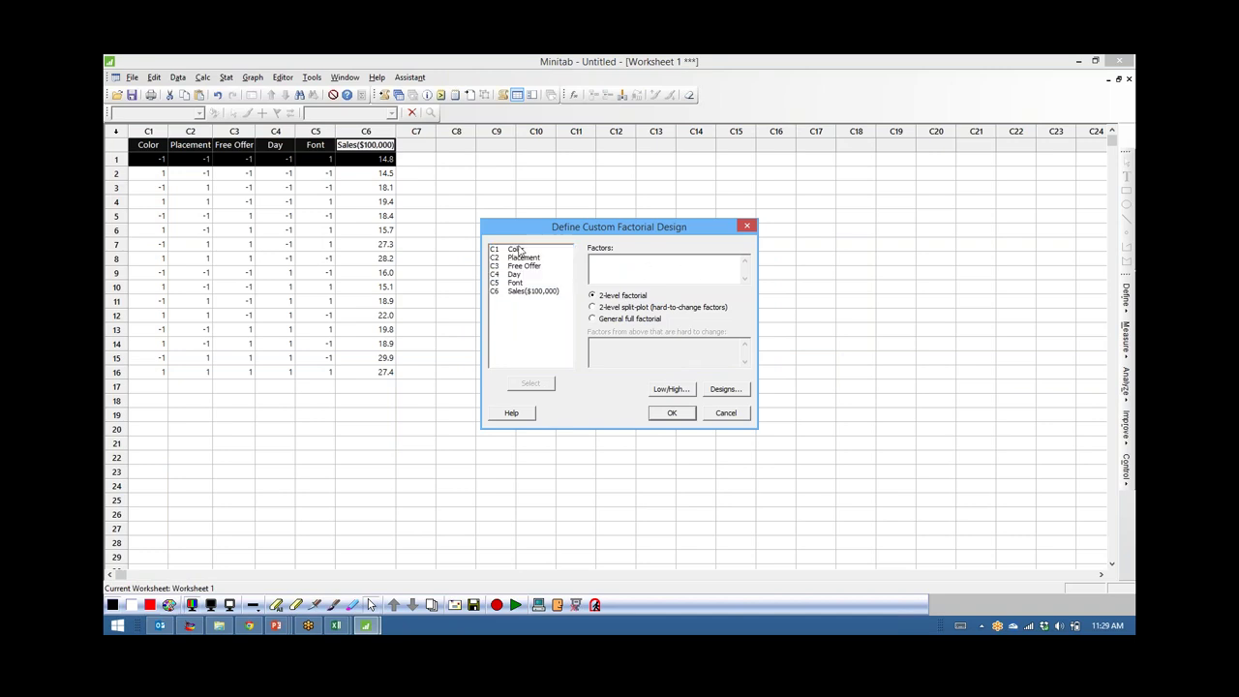
- Define a custom 2-level factorial design with Color through Font as factors, accepting the low and high settings
{"action": "left_click_drag", "start_coordinate": [518, 250], "coordinate": [516, 282]}
{"action": "left_click", "coordinate": [530, 383]}
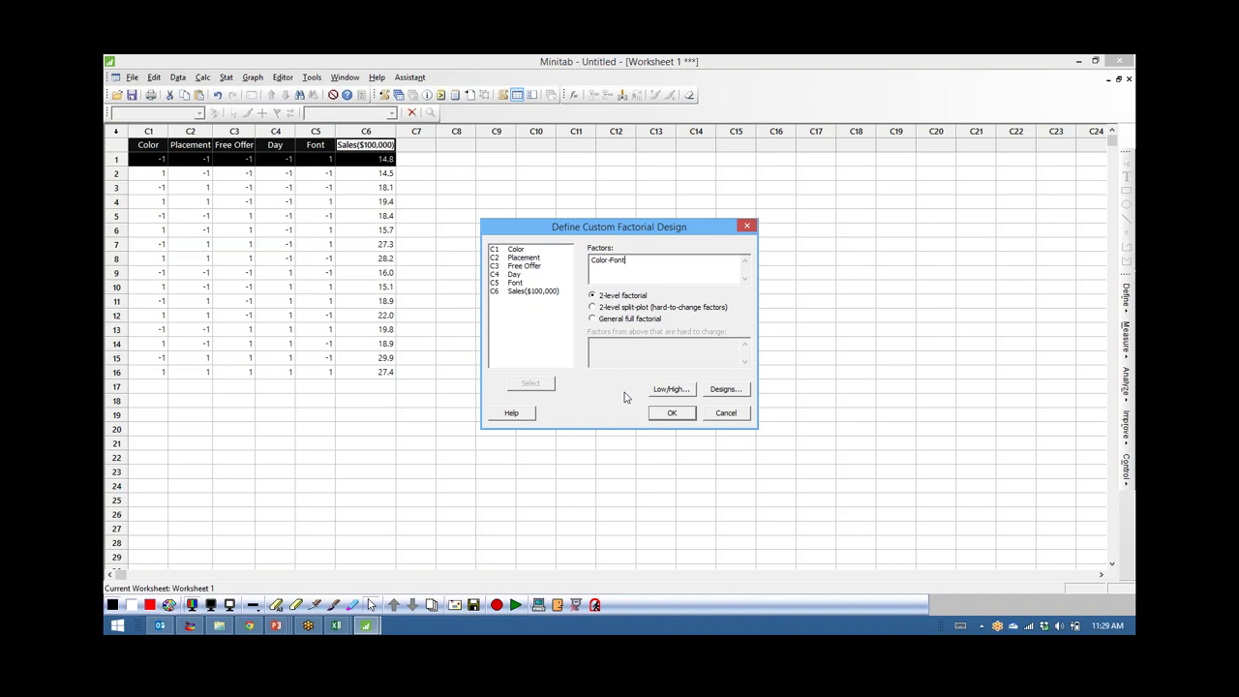
{"action": "left_click", "coordinate": [672, 389]}
{"action": "left_click", "coordinate": [657, 412]}
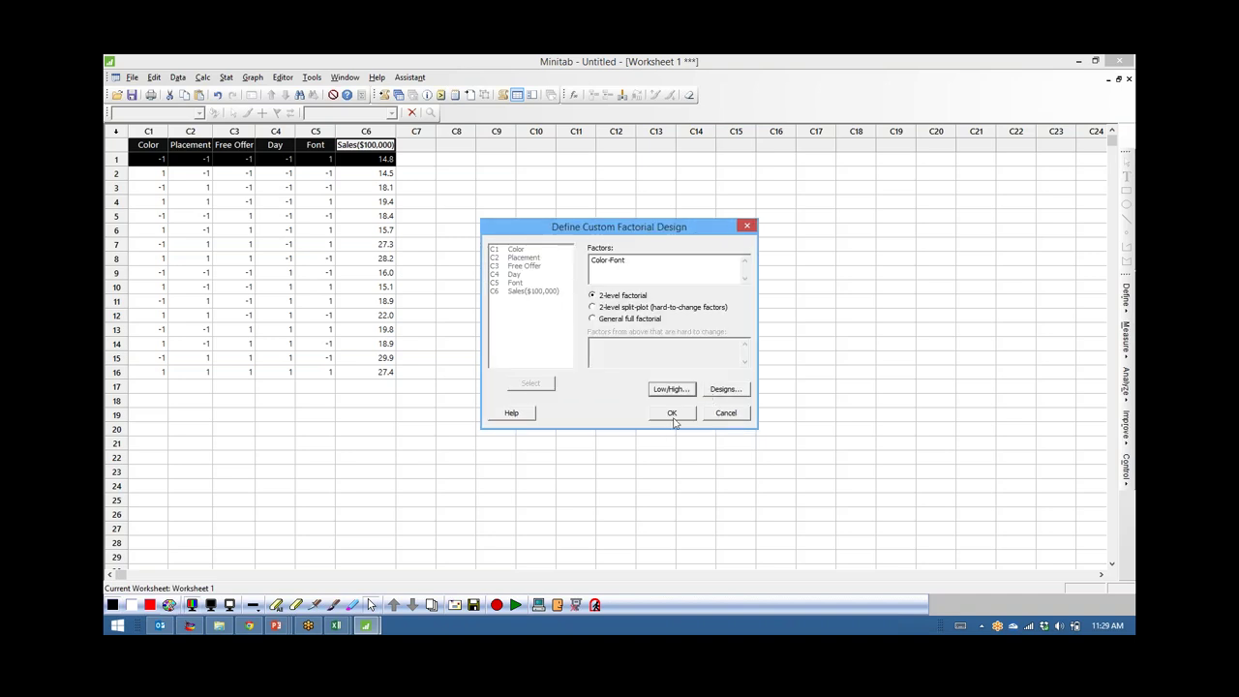
{"action": "left_click", "coordinate": [674, 413]}
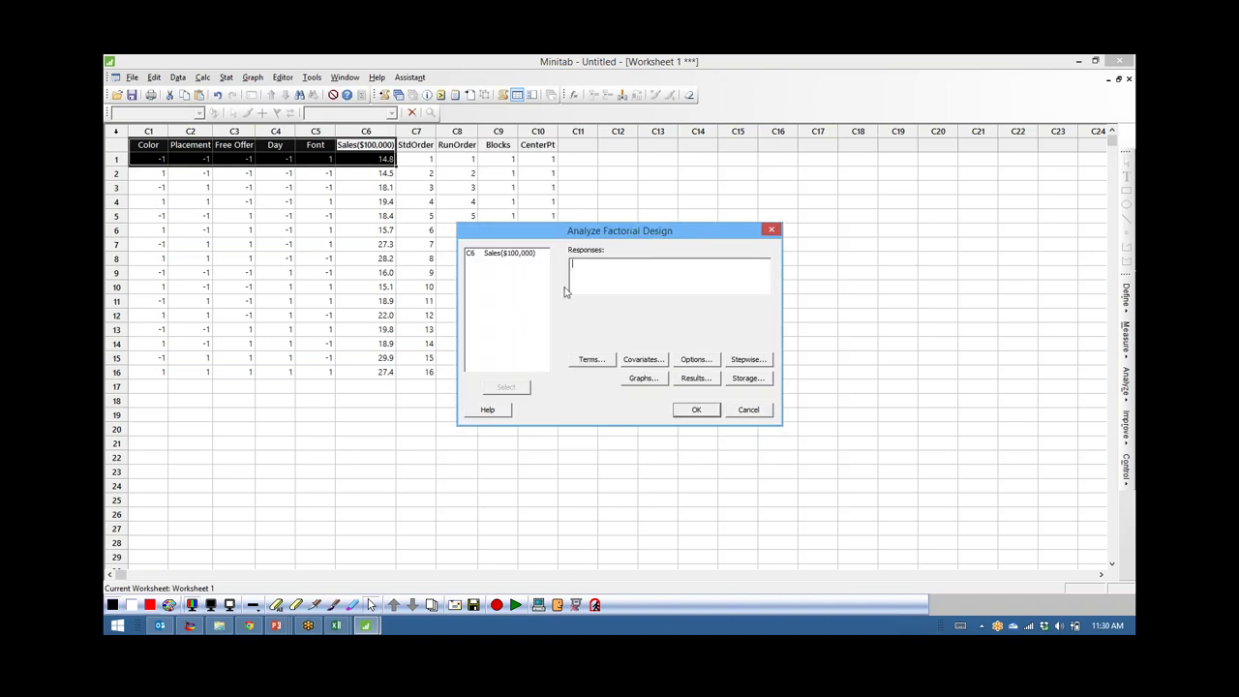
- Run the factorial analysis with Sales($100,000) as the response, and restore the Pareto chart from its maximized view
{"action": "left_click", "coordinate": [500, 254]}
{"action": "double_click", "coordinate": [501, 254]}
{"action": "left_click", "coordinate": [704, 411]}
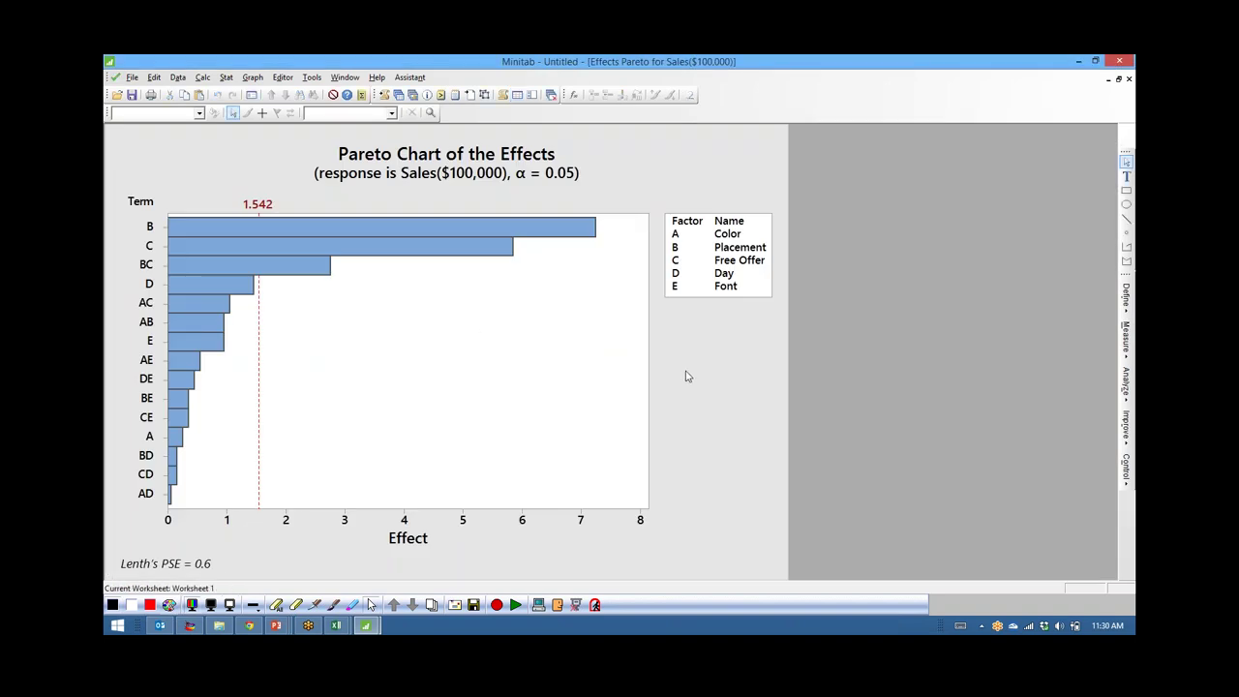
{"action": "left_click", "coordinate": [1118, 79]}
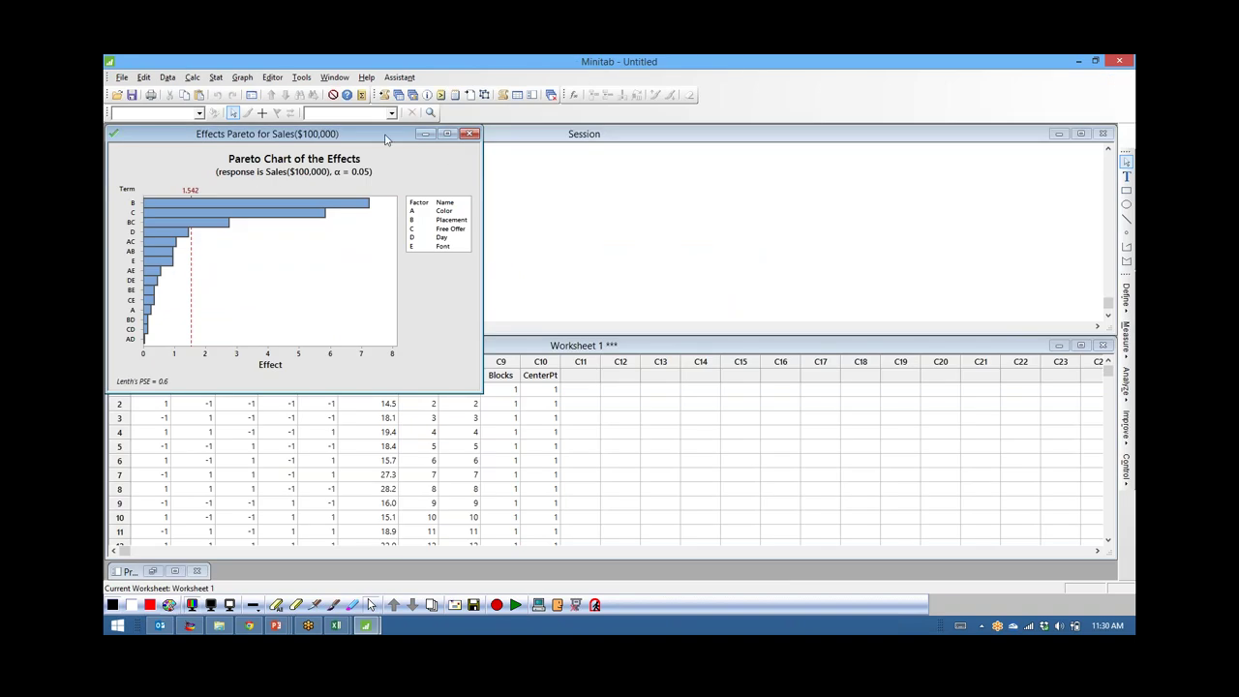
- Move the Pareto chart off the session output, maximize it to compare the effects with the significance line, and restore it
{"action": "left_click_drag", "start_coordinate": [387, 135], "coordinate": [823, 142]}
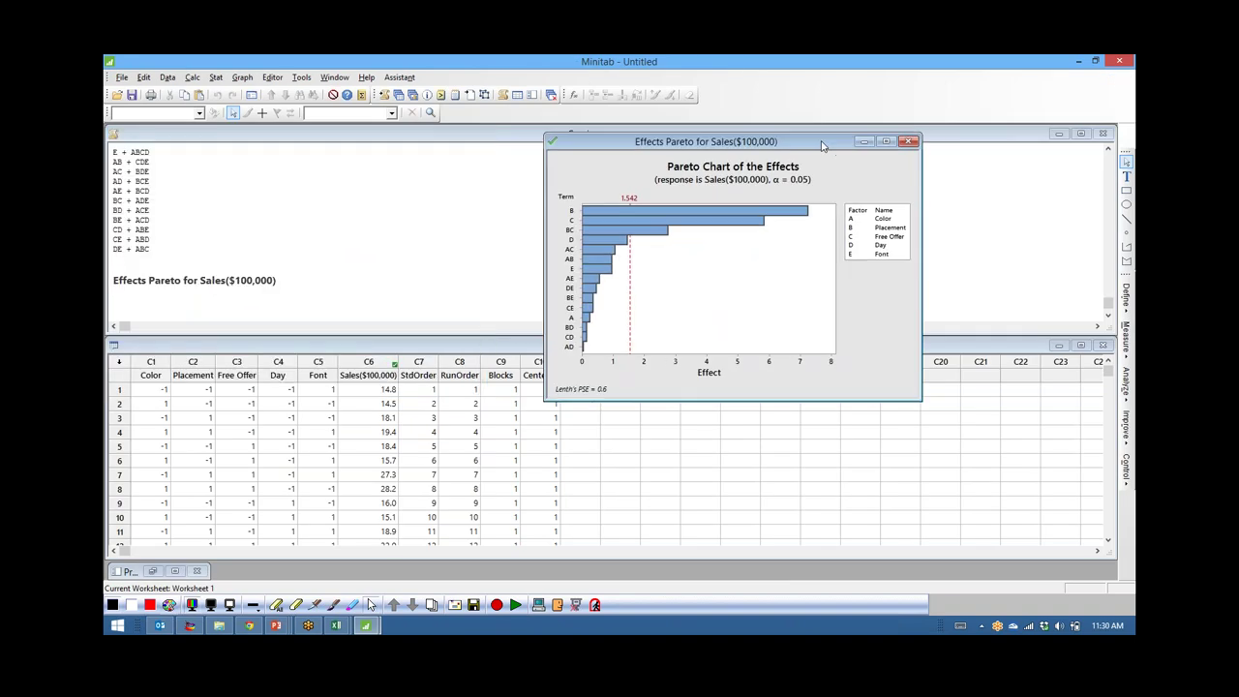
{"action": "left_click", "coordinate": [883, 141]}
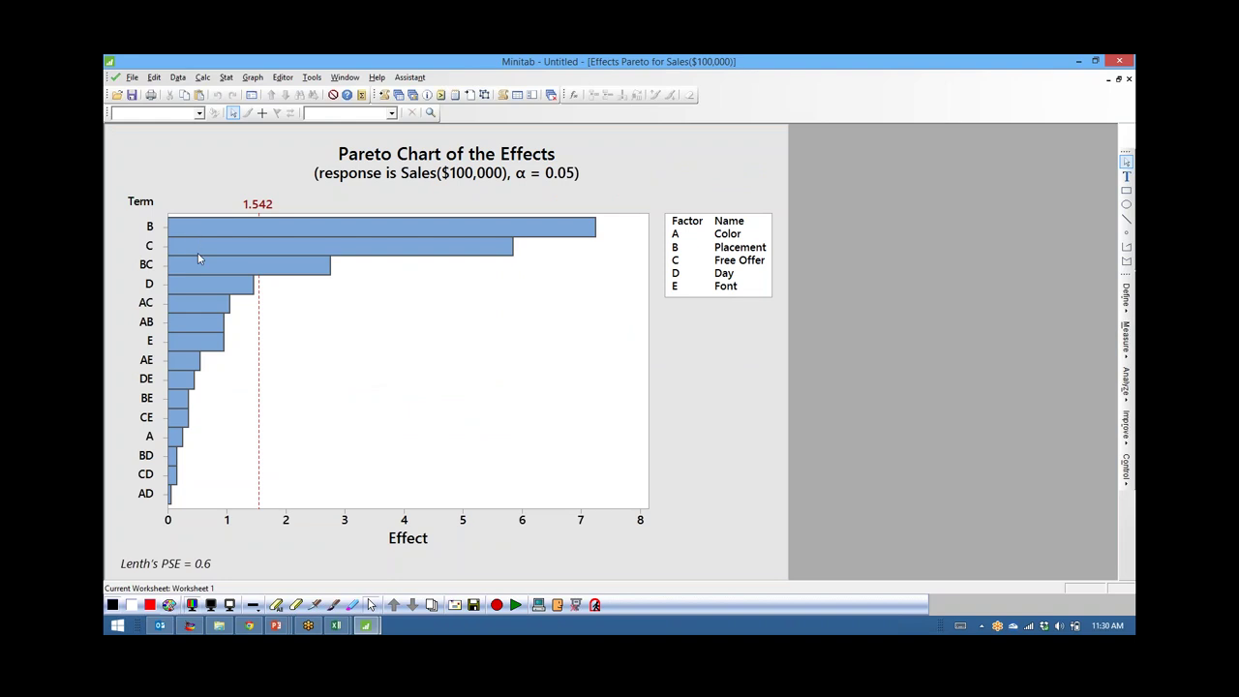
{"action": "mouse_move", "coordinate": [200, 255]}
{"action": "mouse_move", "coordinate": [339, 628]}
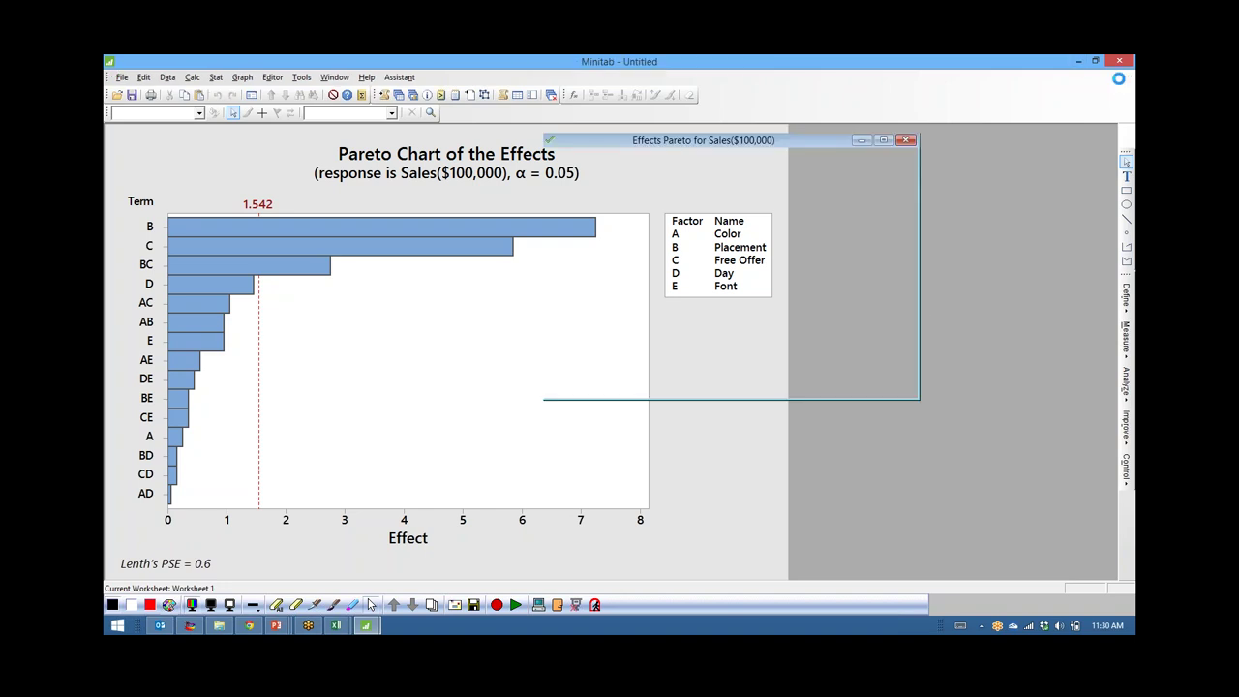
{"action": "left_click", "coordinate": [1119, 78]}
- Find the alias structure in the session output and maximize the session window
{"action": "left_click", "coordinate": [419, 211]}
{"action": "scroll", "coordinate": [359, 262], "scroll_direction": "up", "scroll_amount": 10}
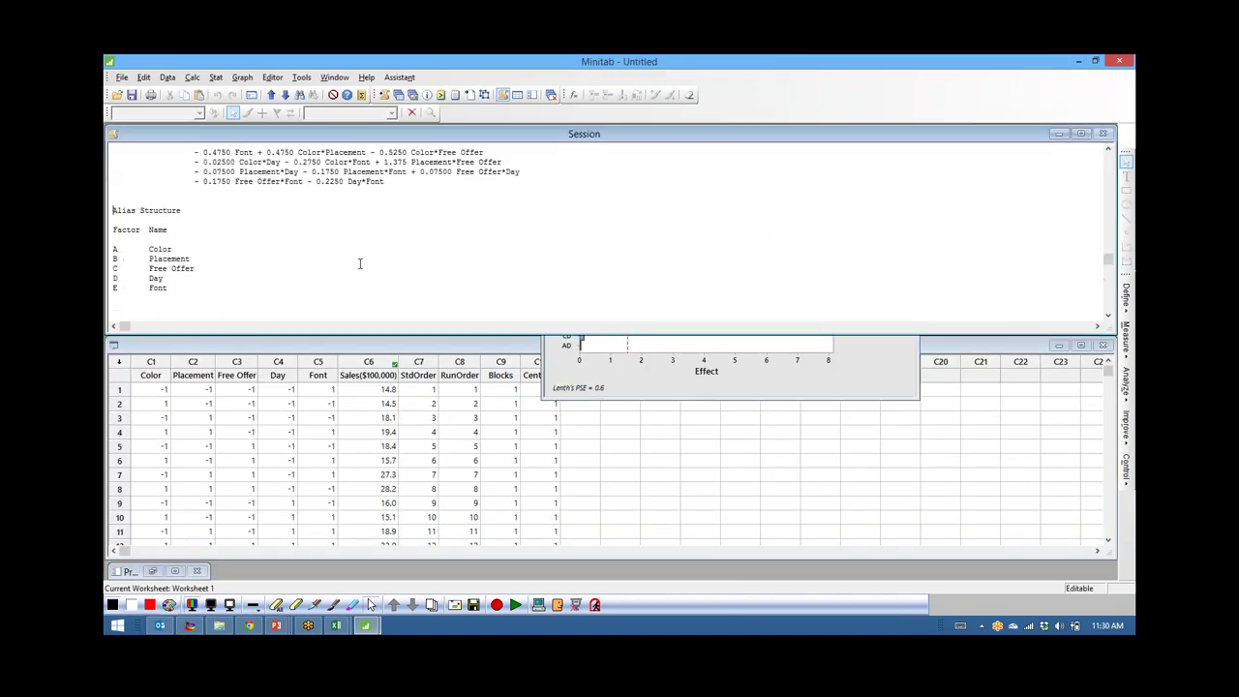
{"action": "scroll", "coordinate": [363, 261], "scroll_direction": "down", "scroll_amount": 8}
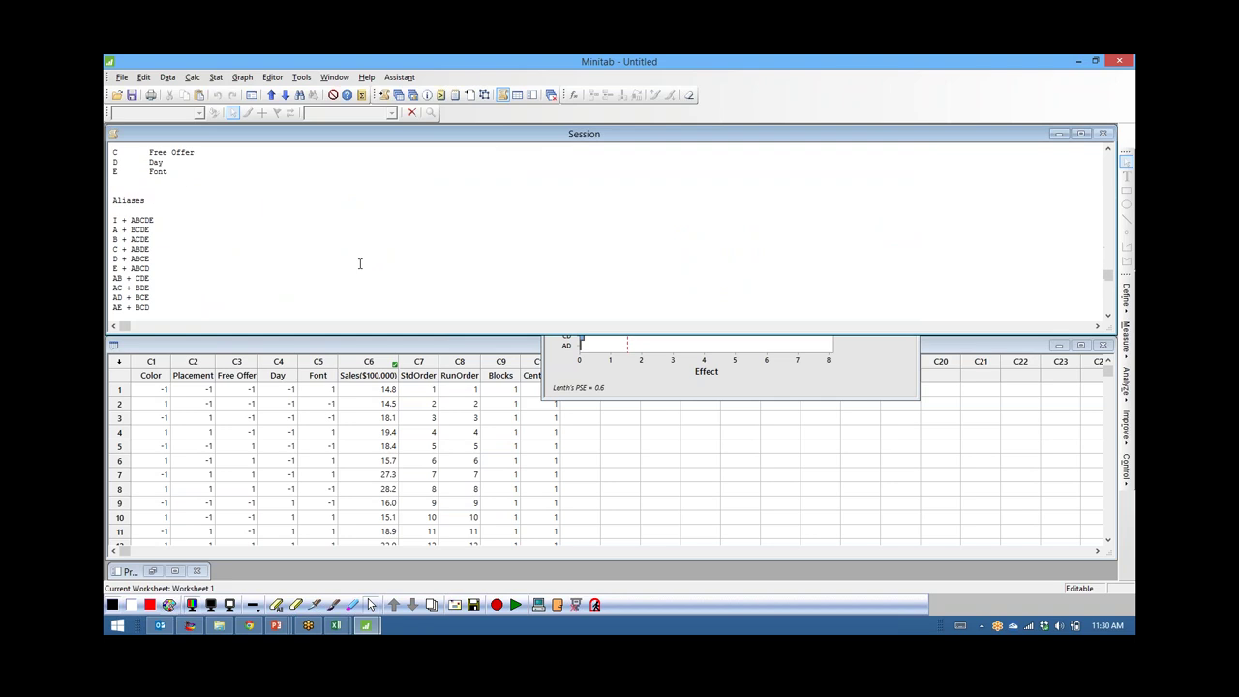
{"action": "left_click", "coordinate": [1081, 133]}
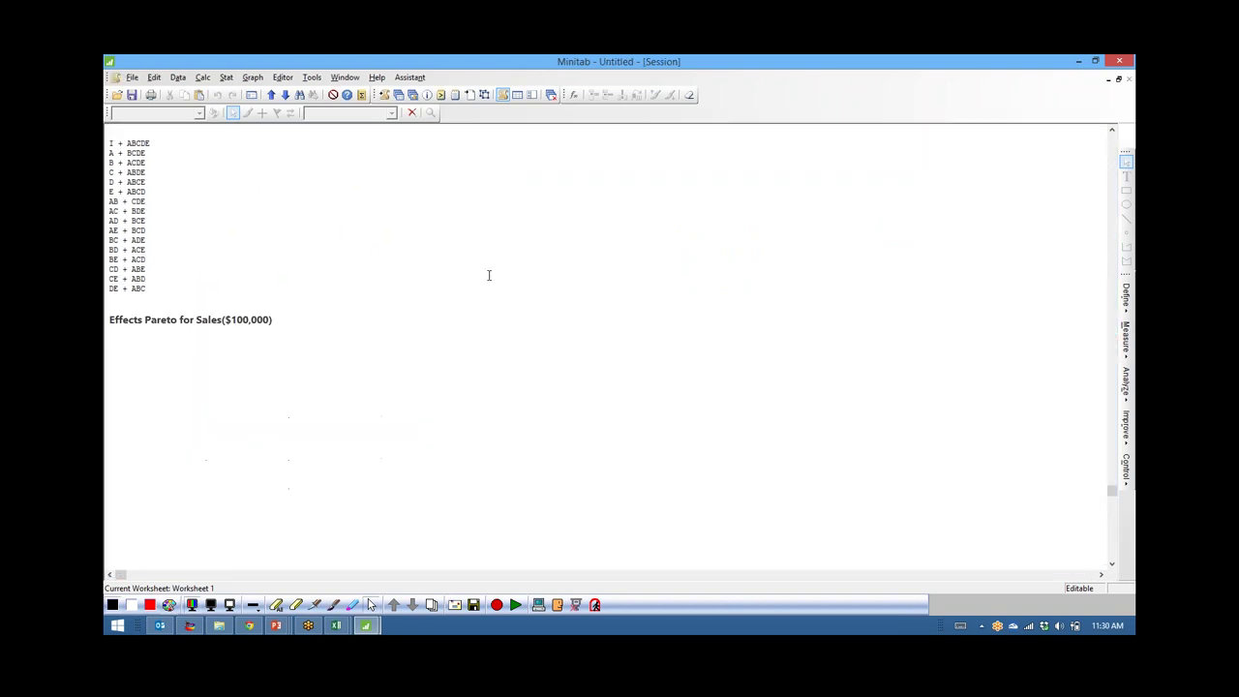
- Highlight the whole alias list, its main-effect rows A to E and its two-factor rows AB to DE, and clear the selection
{"action": "mouse_move", "coordinate": [127, 232]}
{"action": "left_mouse_down"}
{"action": "mouse_move", "coordinate": [150, 232]}
{"action": "mouse_move", "coordinate": [151, 375]}
{"action": "mouse_move", "coordinate": [131, 361]}
{"action": "mouse_move", "coordinate": [107, 229]}
{"action": "left_mouse_up"}
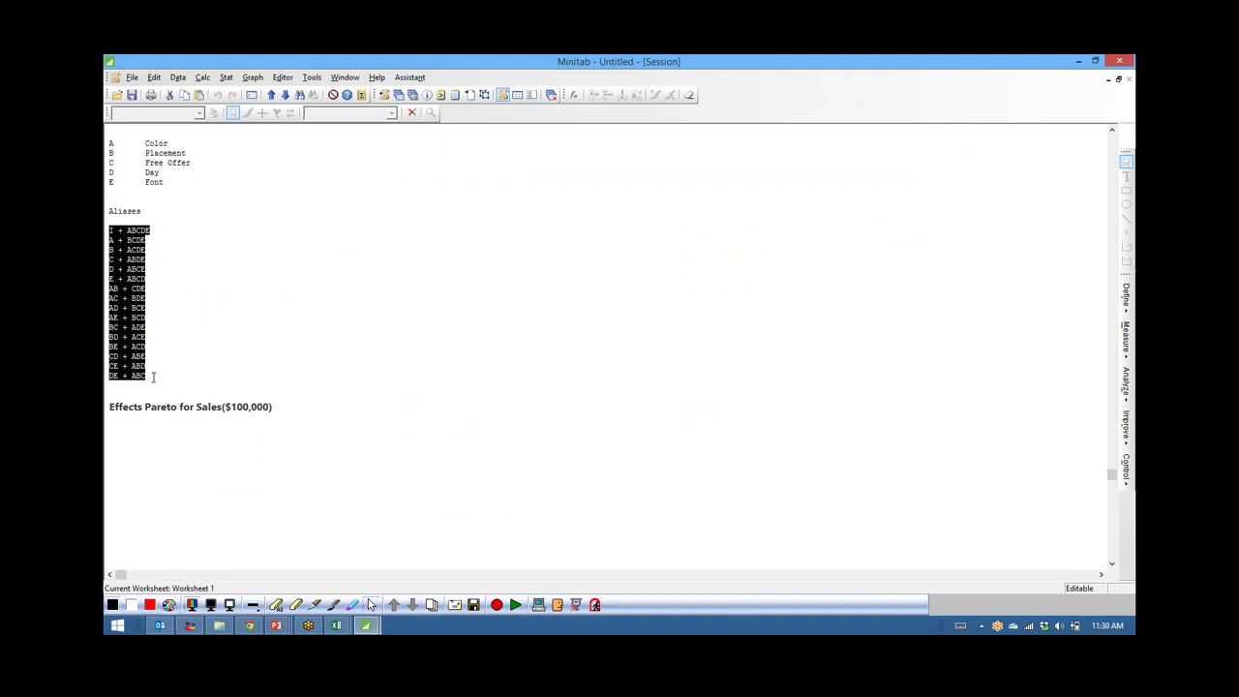
{"action": "left_click_drag", "start_coordinate": [153, 378], "coordinate": [106, 347]}
{"action": "left_click_drag", "start_coordinate": [106, 298], "coordinate": [106, 287]}
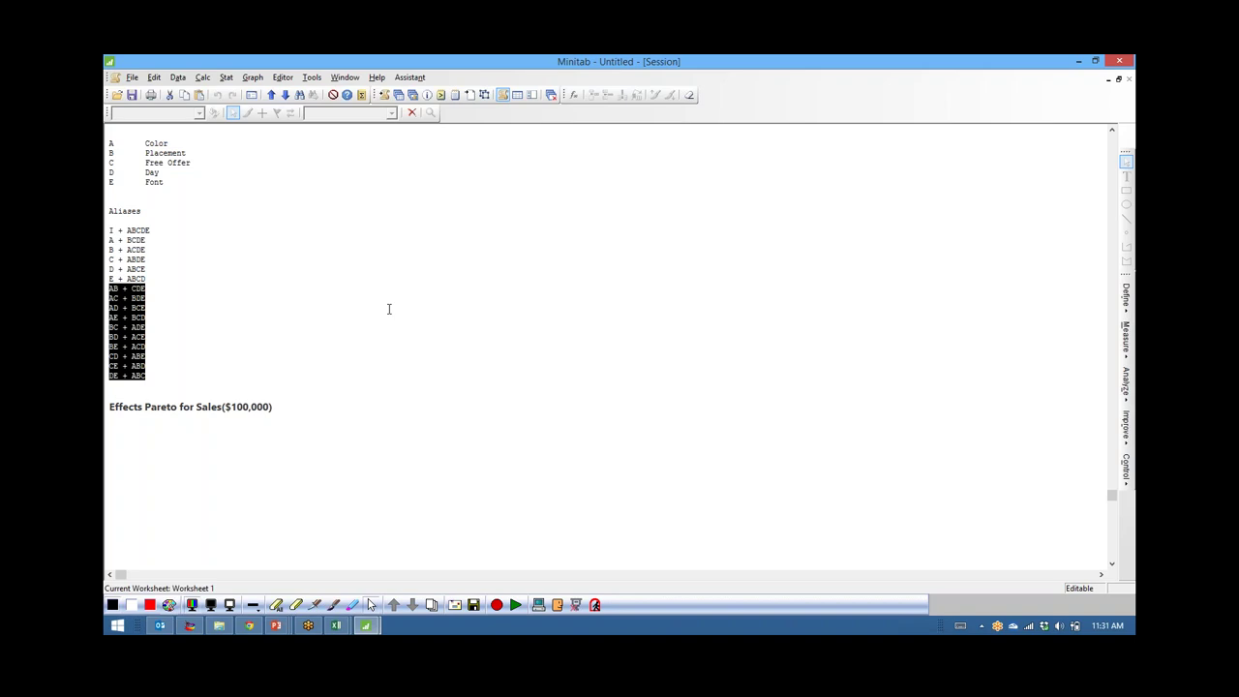
{"action": "scroll", "coordinate": [388, 309], "scroll_direction": "up", "scroll_amount": 3}
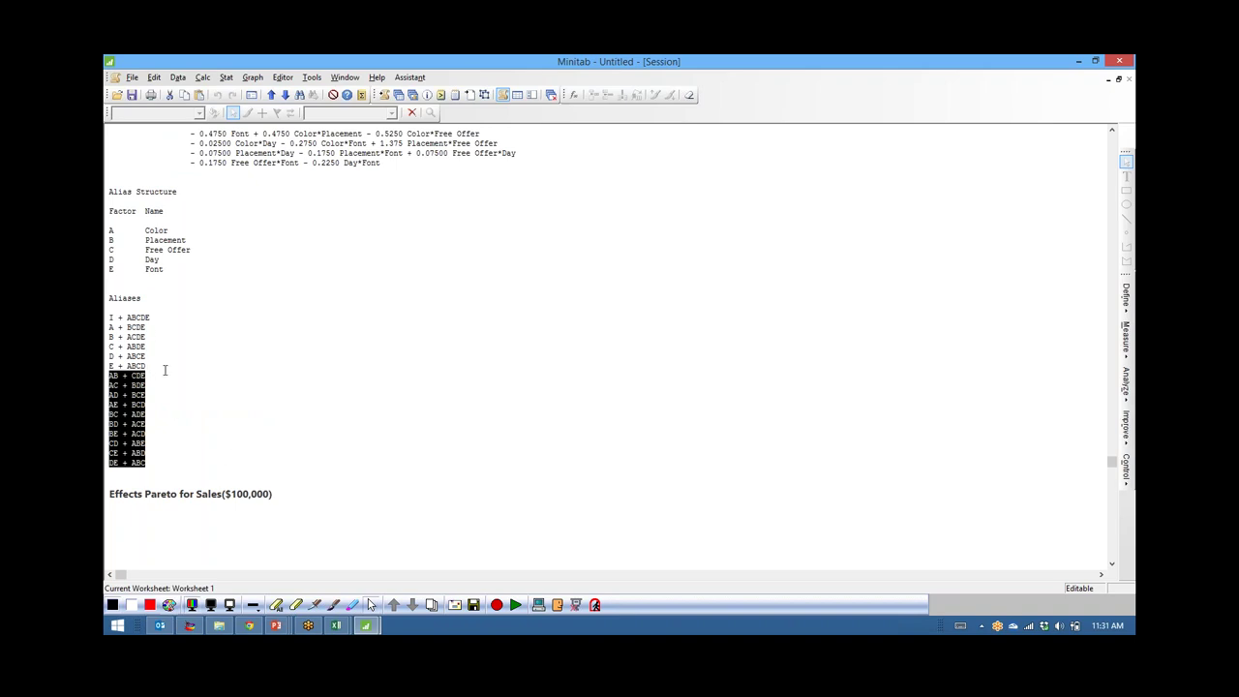
{"action": "left_click_drag", "start_coordinate": [163, 372], "coordinate": [108, 329]}
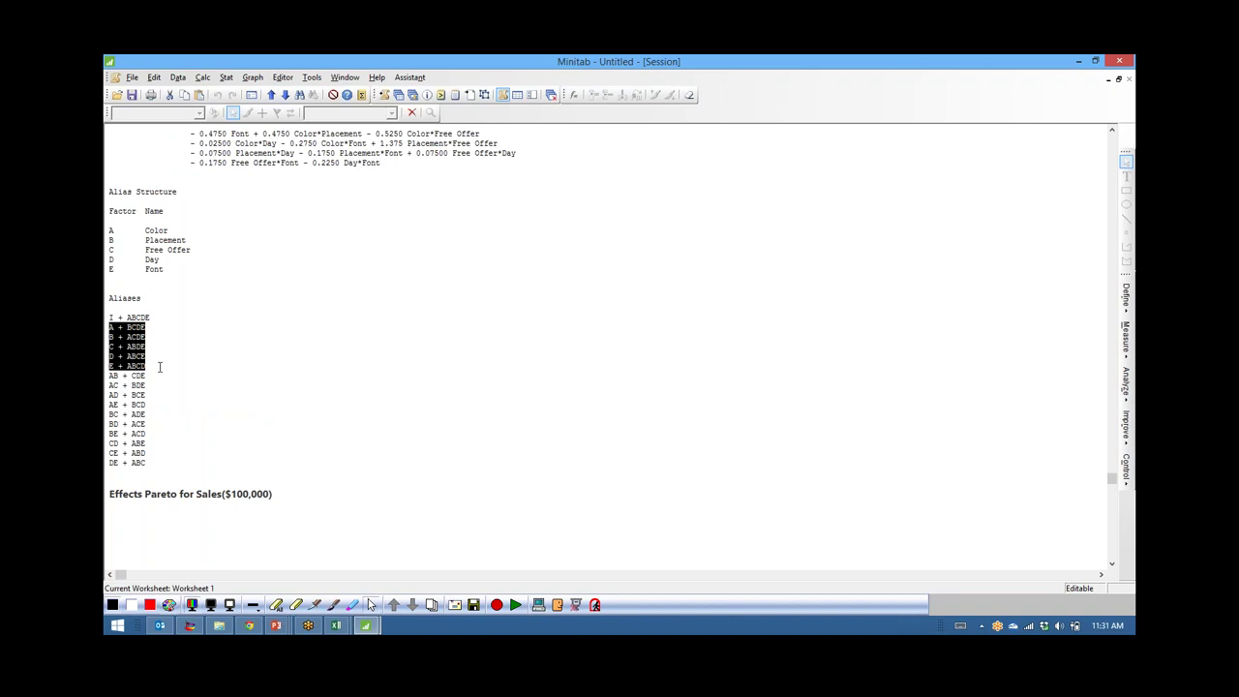
{"action": "left_click_drag", "start_coordinate": [160, 367], "coordinate": [109, 328]}
{"action": "left_click", "coordinate": [107, 327]}
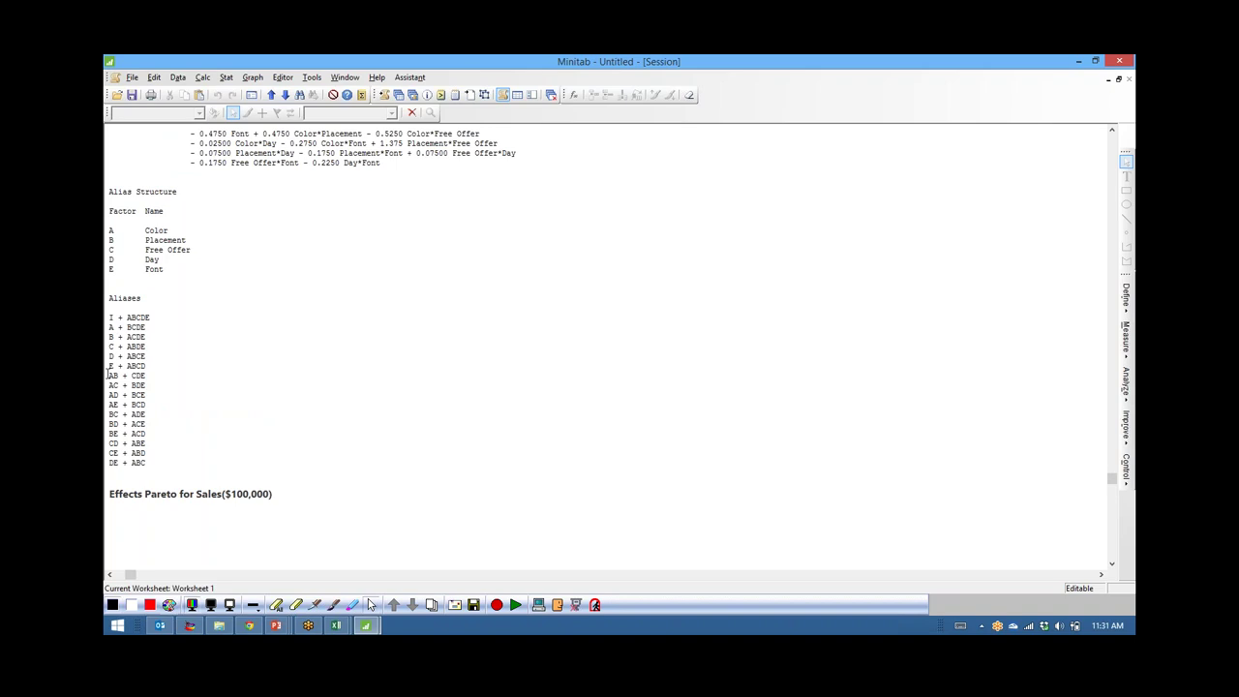
{"action": "left_click_drag", "start_coordinate": [107, 375], "coordinate": [369, 453]}
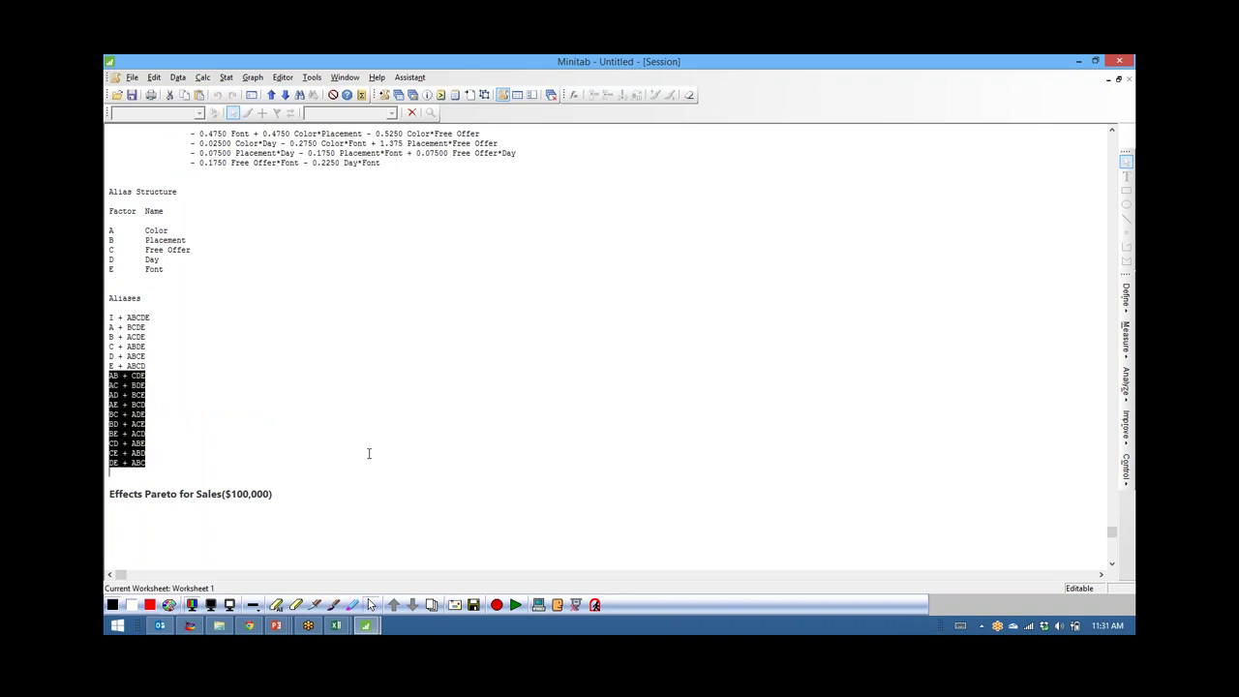
{"action": "left_click", "coordinate": [390, 387]}
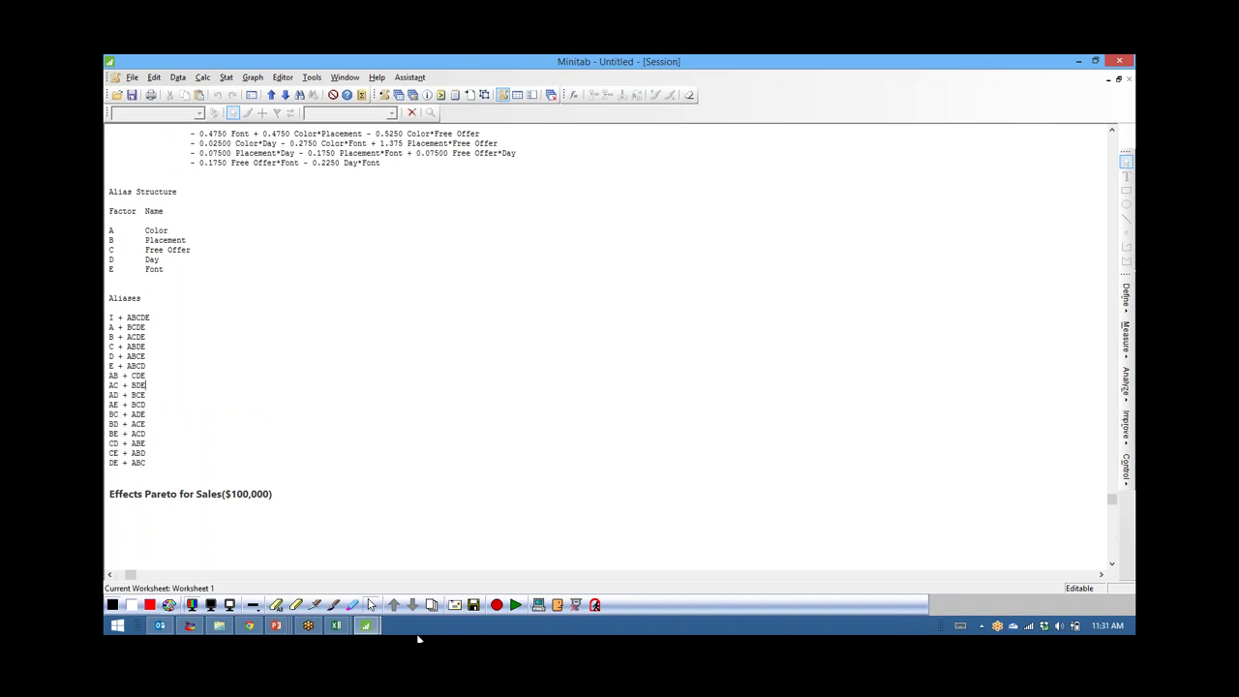
- Switch to the Advertising worksheet in Excel and highlight the data in A1:F17
{"action": "mouse_move", "coordinate": [342, 628]}
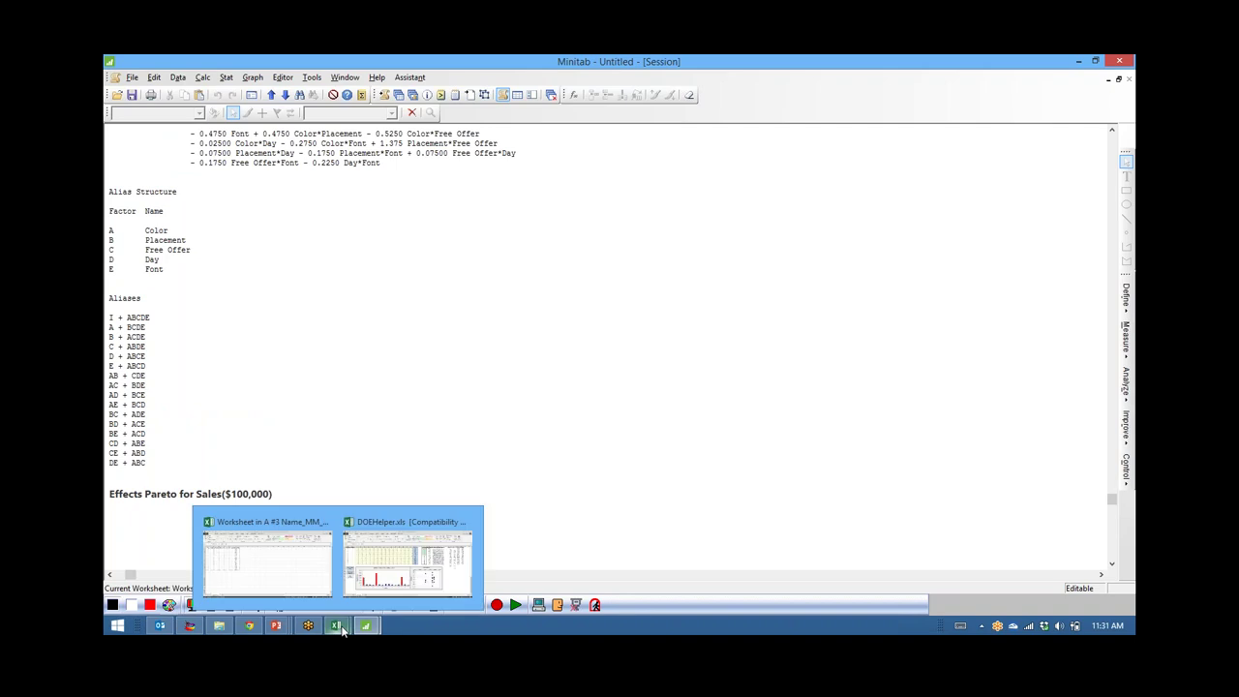
{"action": "left_click", "coordinate": [314, 581]}
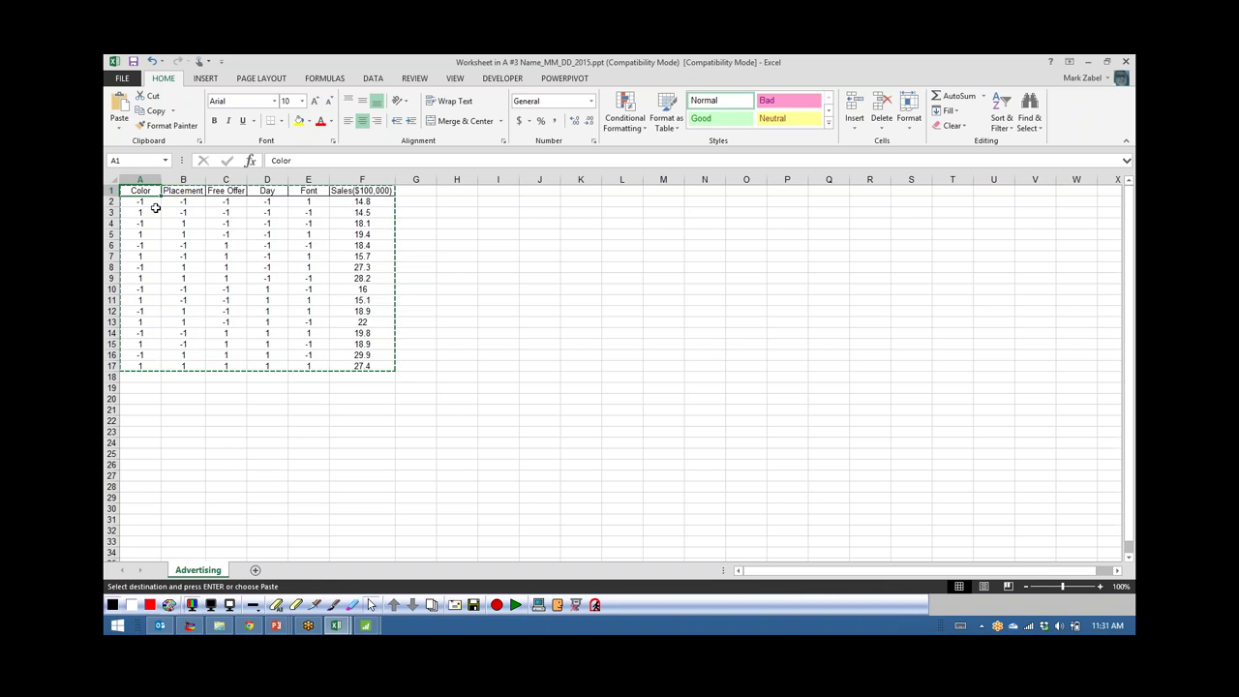
{"action": "left_click_drag", "start_coordinate": [140, 189], "coordinate": [360, 376]}
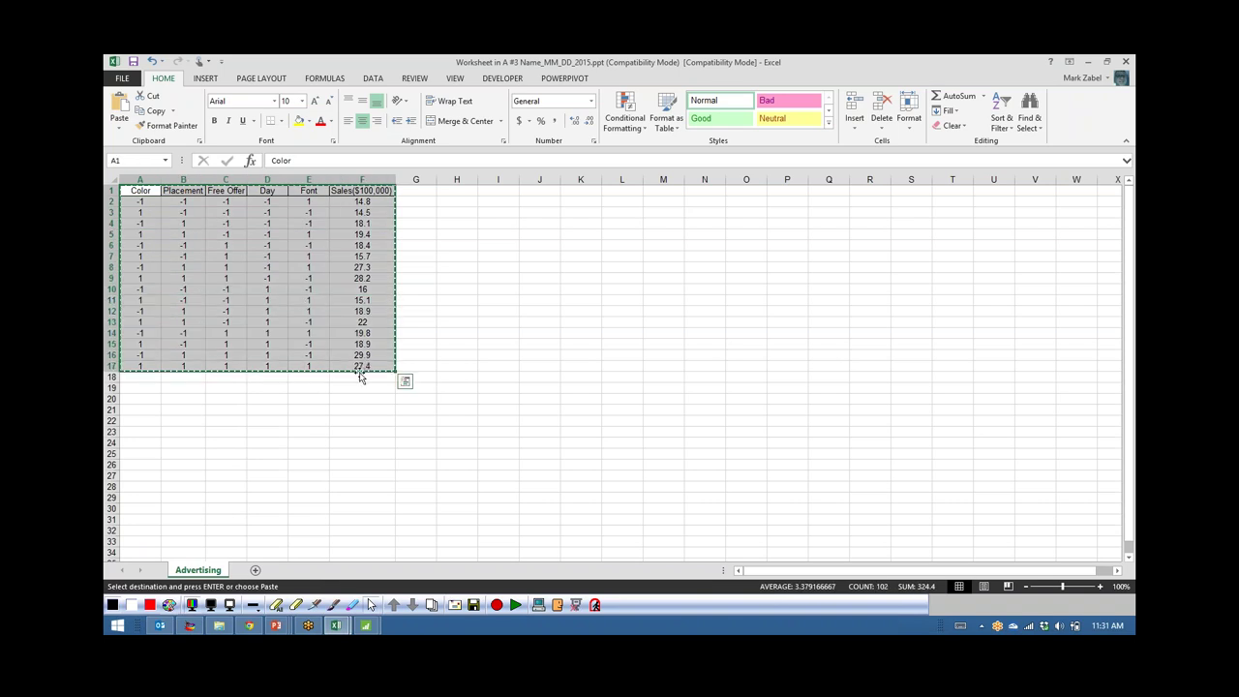
{"action": "left_click", "coordinate": [271, 476]}
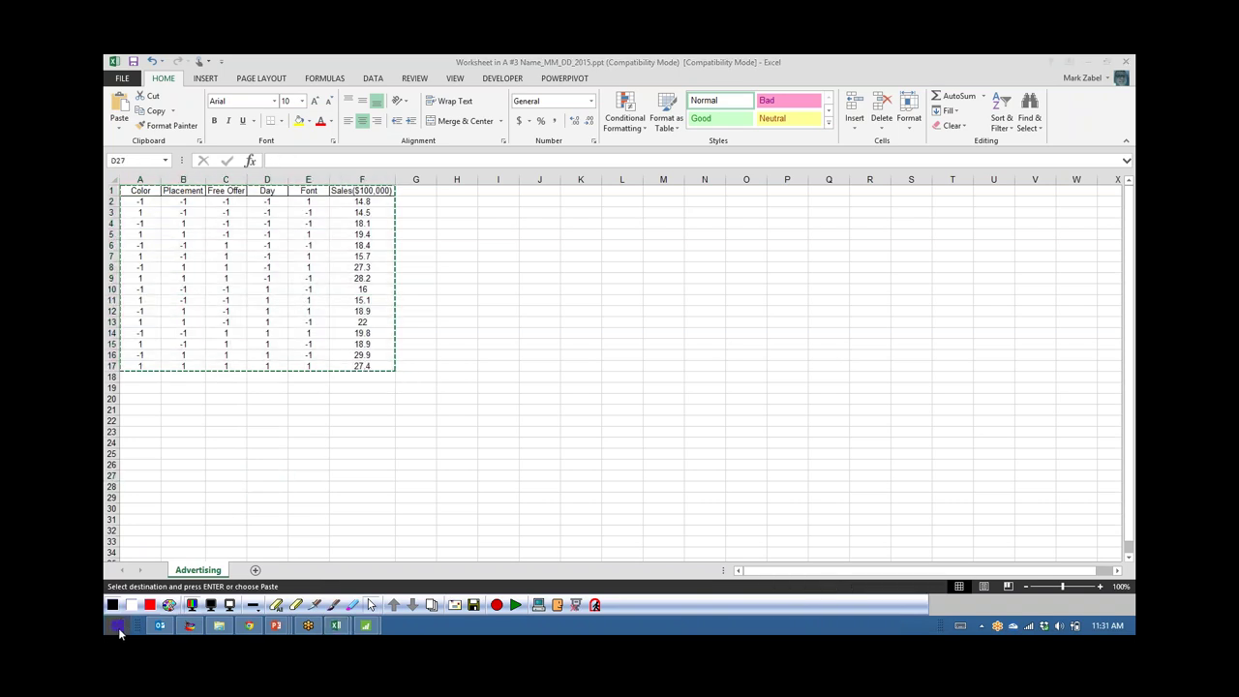
{"action": "left_click", "coordinate": [117, 627]}
{"action": "left_click", "coordinate": [131, 571]}
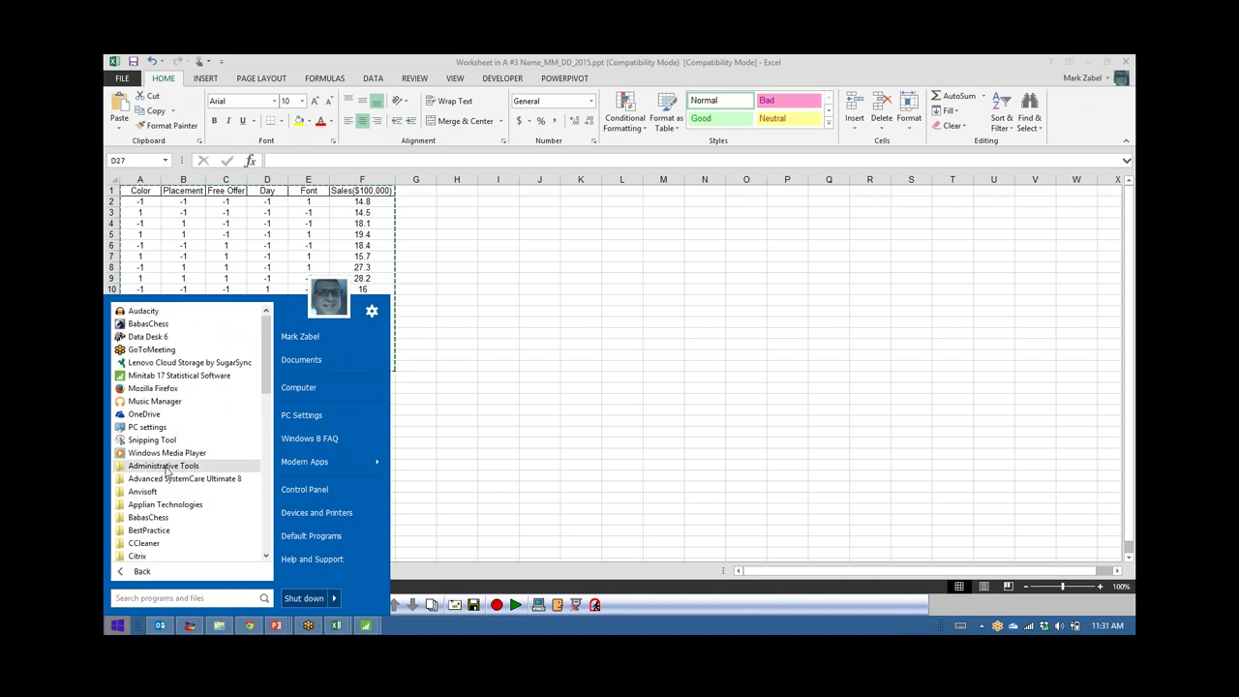
{"action": "left_click", "coordinate": [258, 545]}
{"action": "left_click", "coordinate": [259, 548]}
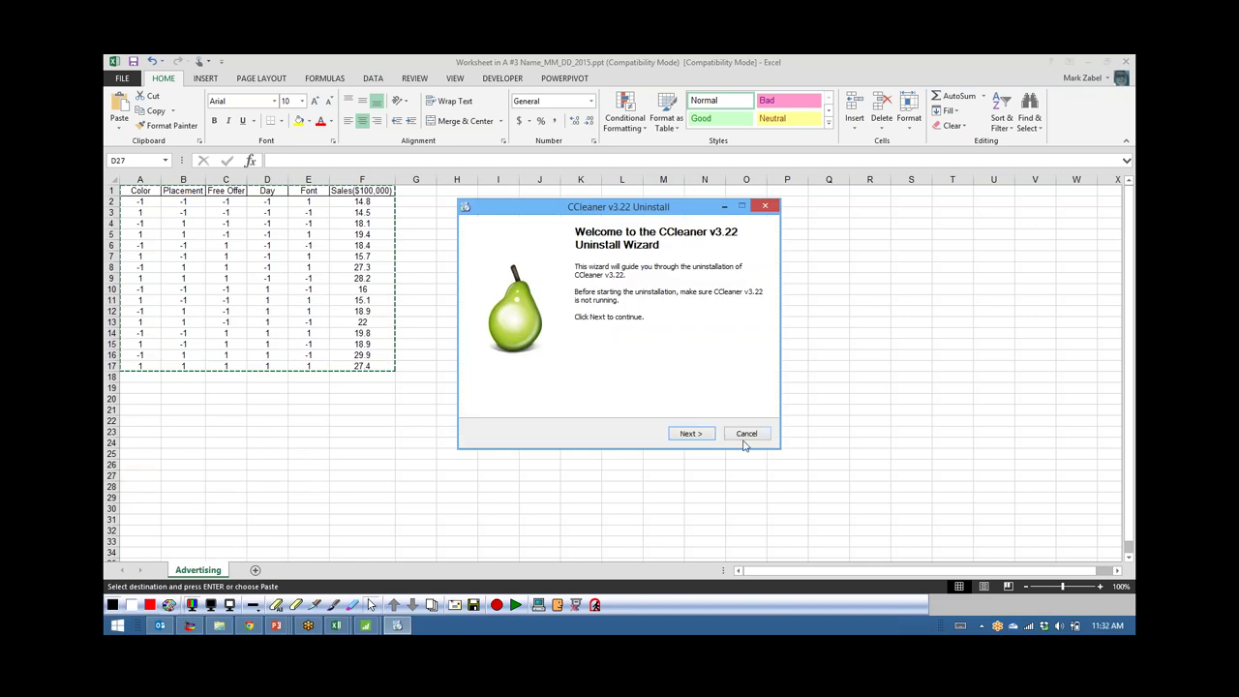
{"action": "left_click", "coordinate": [744, 436]}
{"action": "left_click", "coordinate": [360, 474]}
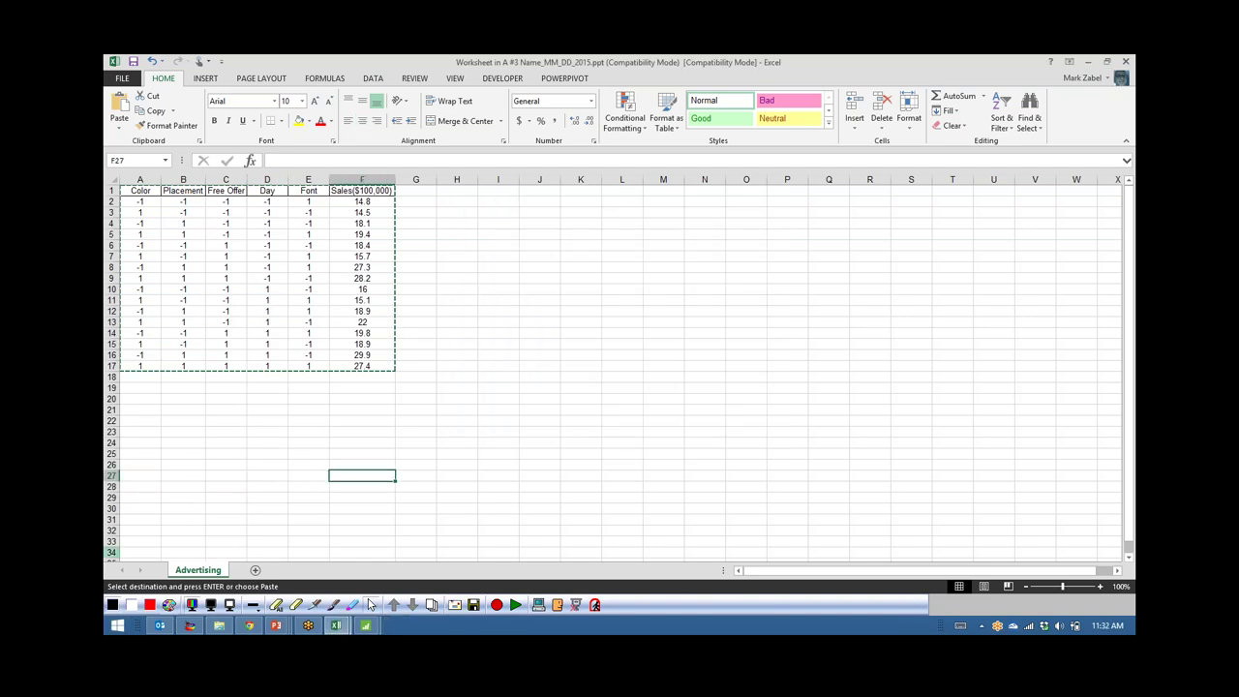
- Try to launch Minitab 16 Statistical Software from the installed programs
{"action": "left_click", "coordinate": [118, 625]}
{"action": "left_click", "coordinate": [145, 572]}
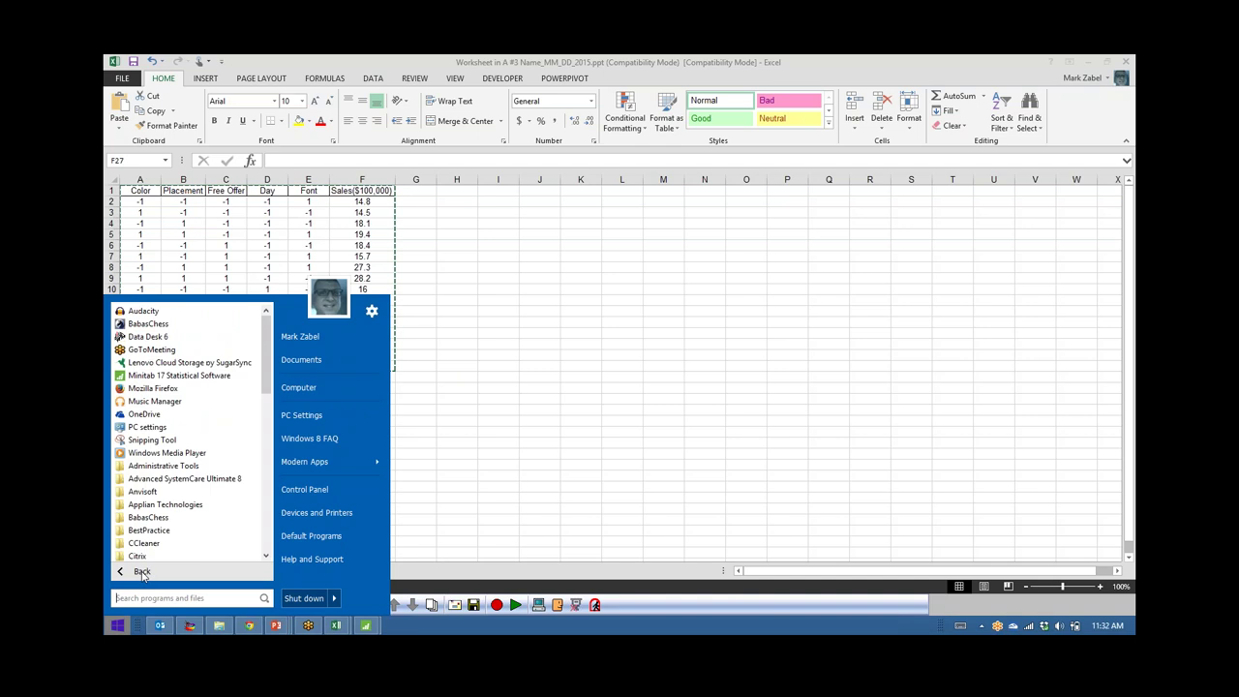
{"action": "left_click_drag", "start_coordinate": [268, 377], "coordinate": [281, 493]}
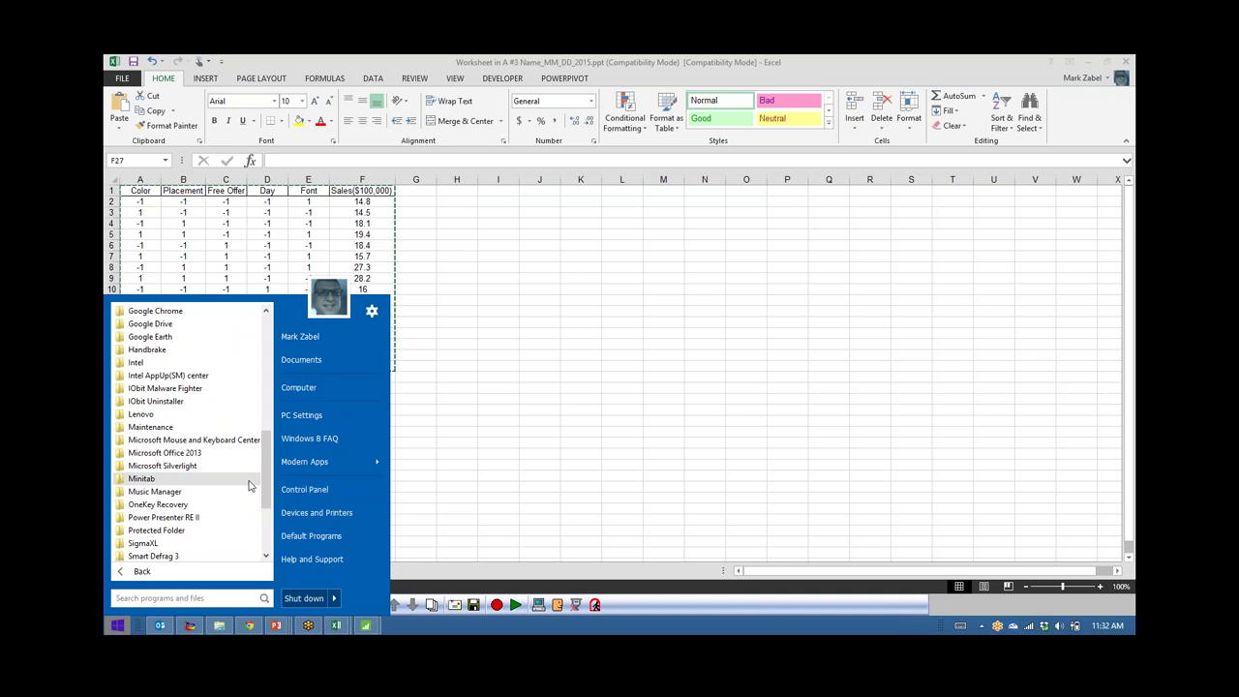
{"action": "left_click", "coordinate": [184, 480]}
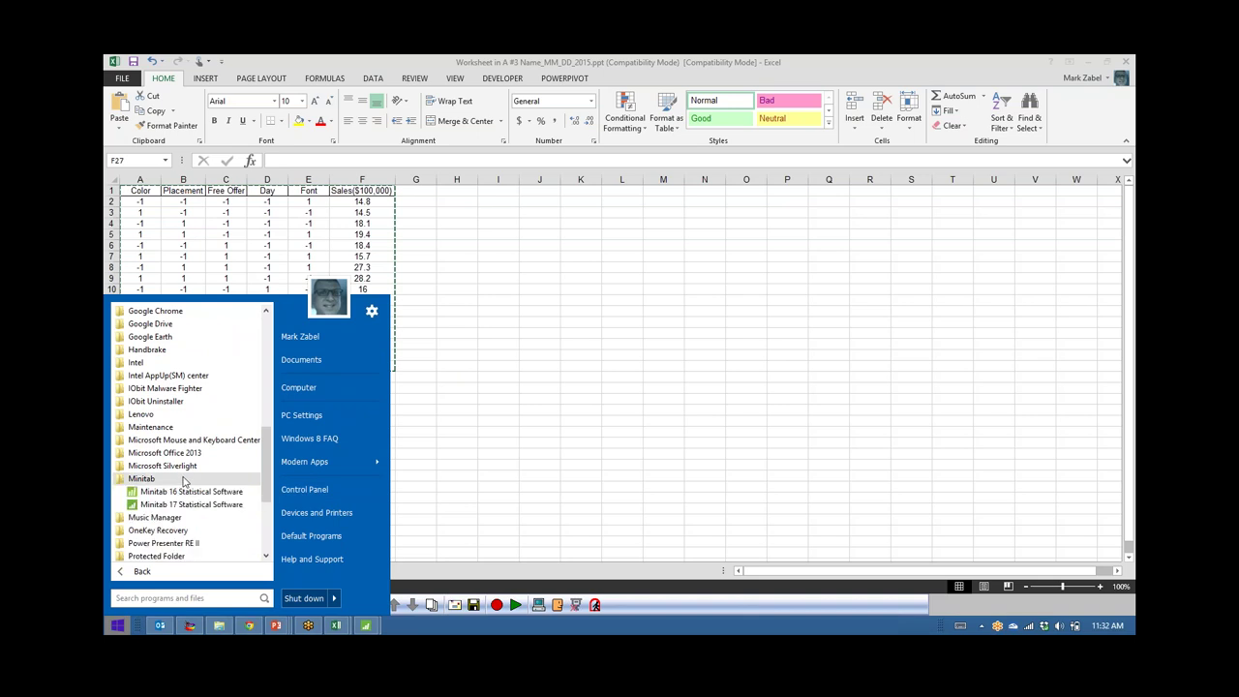
{"action": "left_click", "coordinate": [184, 492]}
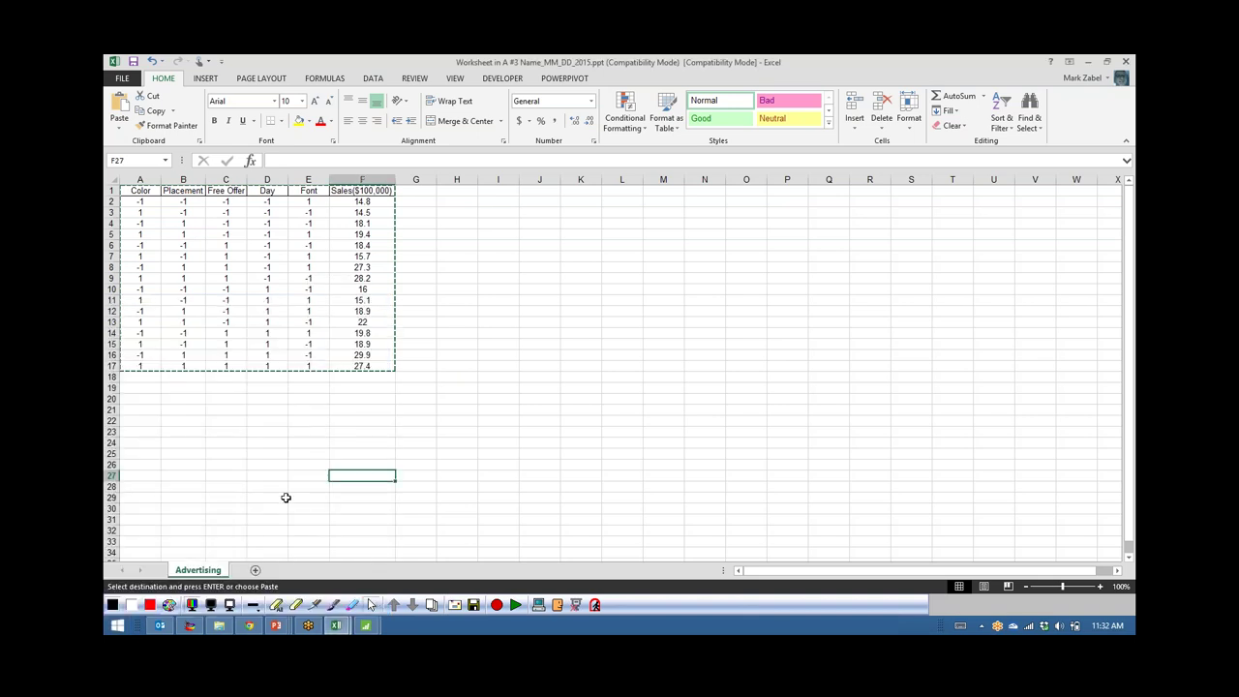
- Close the empty Minitab project and the one with the factorial results, returning to the Excel worksheet
{"action": "mouse_move", "coordinate": [364, 628]}
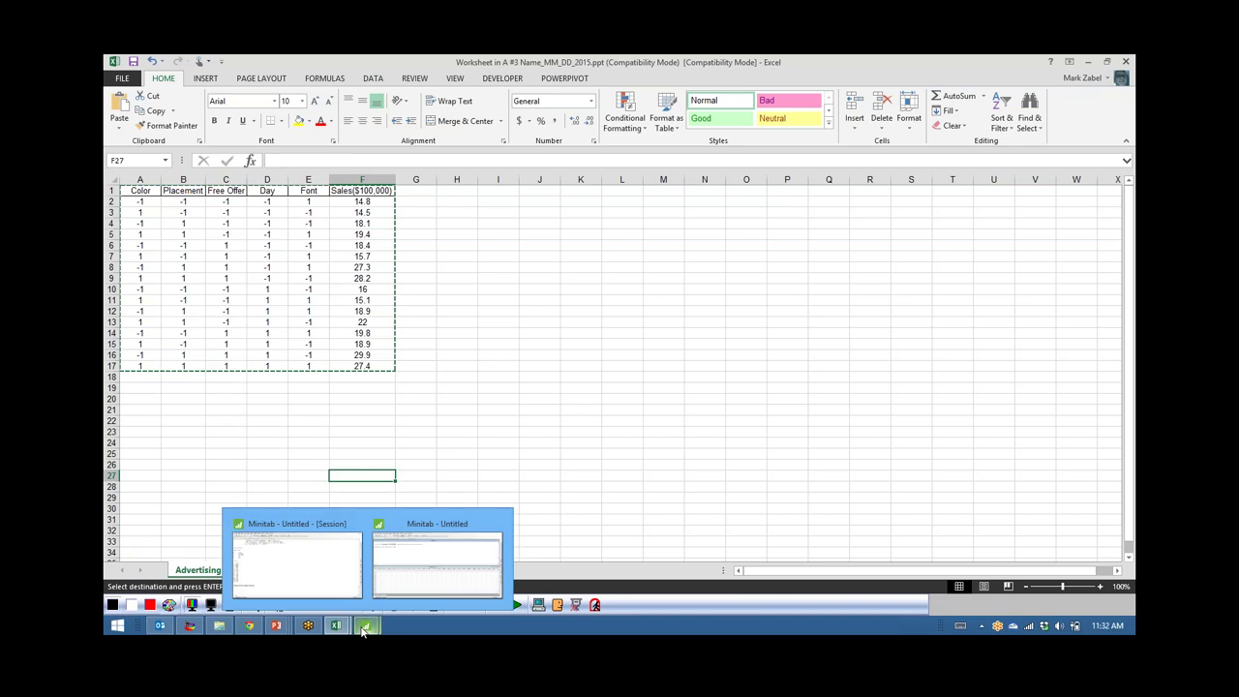
{"action": "left_click", "coordinate": [423, 578]}
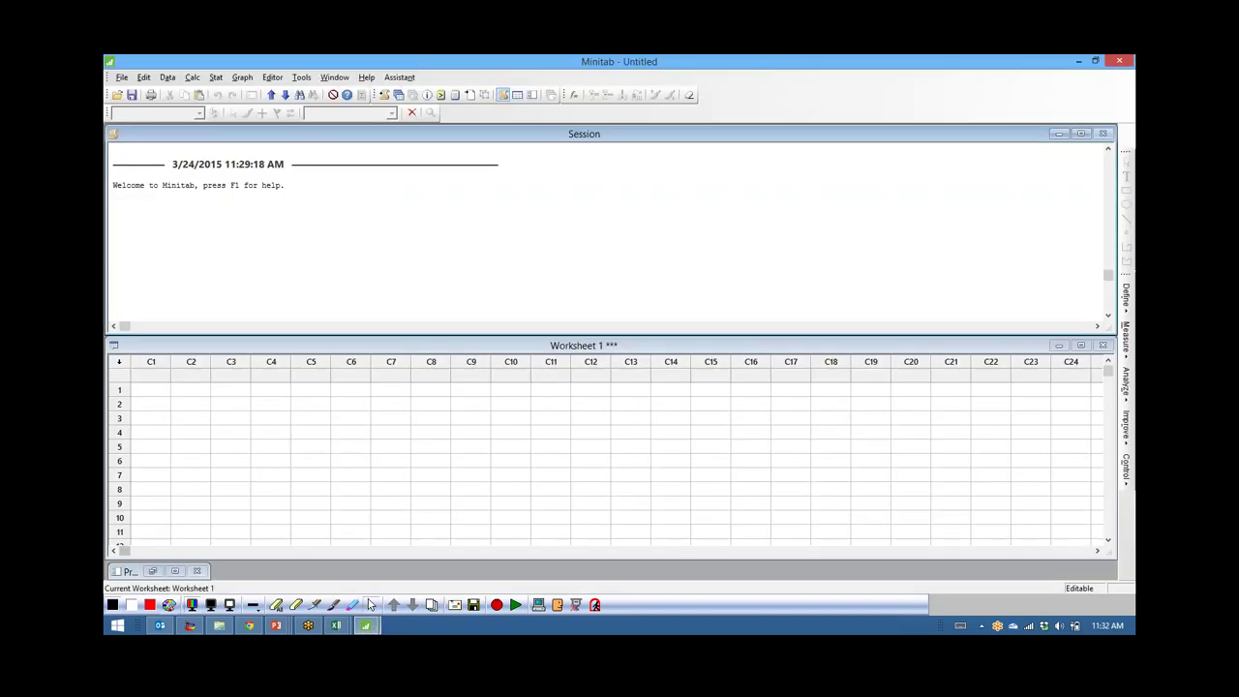
{"action": "left_click", "coordinate": [1078, 61]}
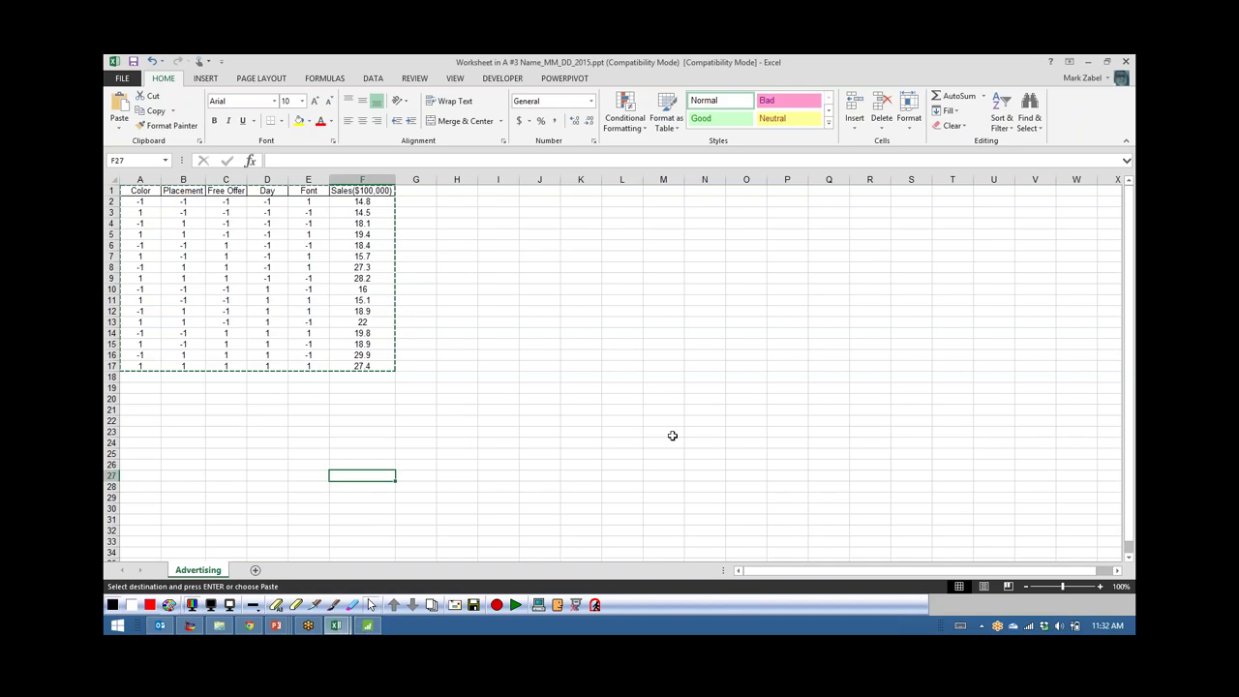
{"action": "left_click", "coordinate": [366, 630]}
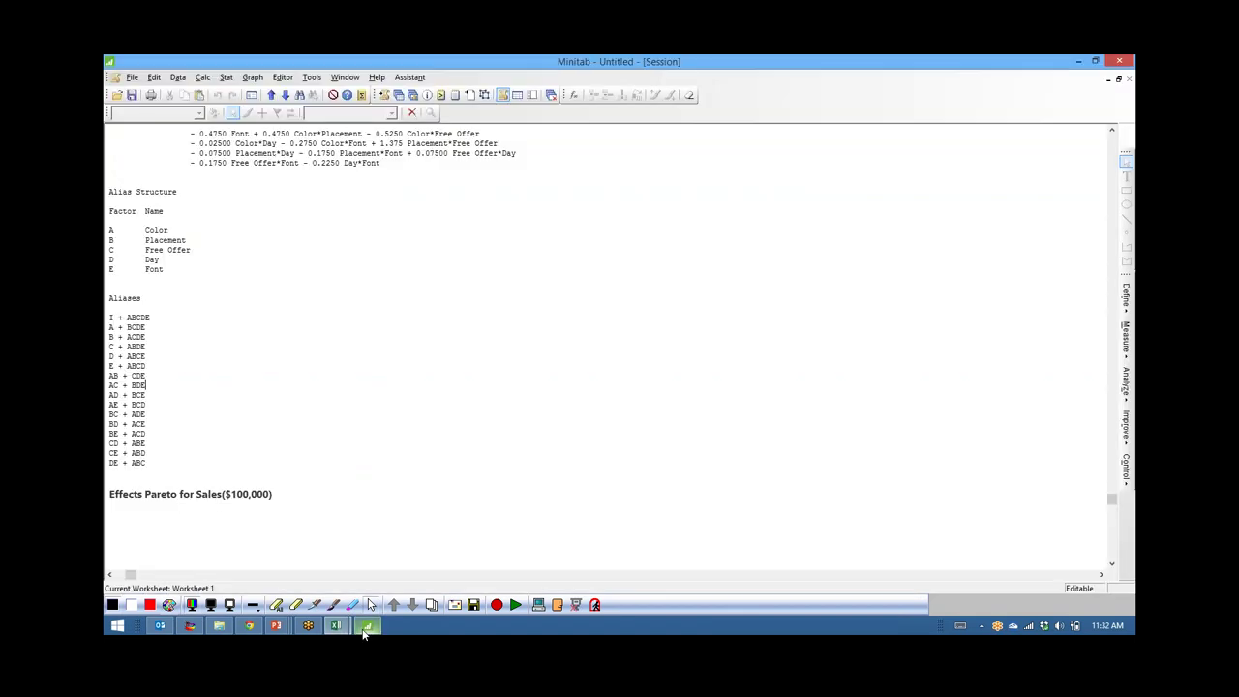
{"action": "left_click", "coordinate": [1120, 61]}
{"action": "left_click", "coordinate": [644, 360]}
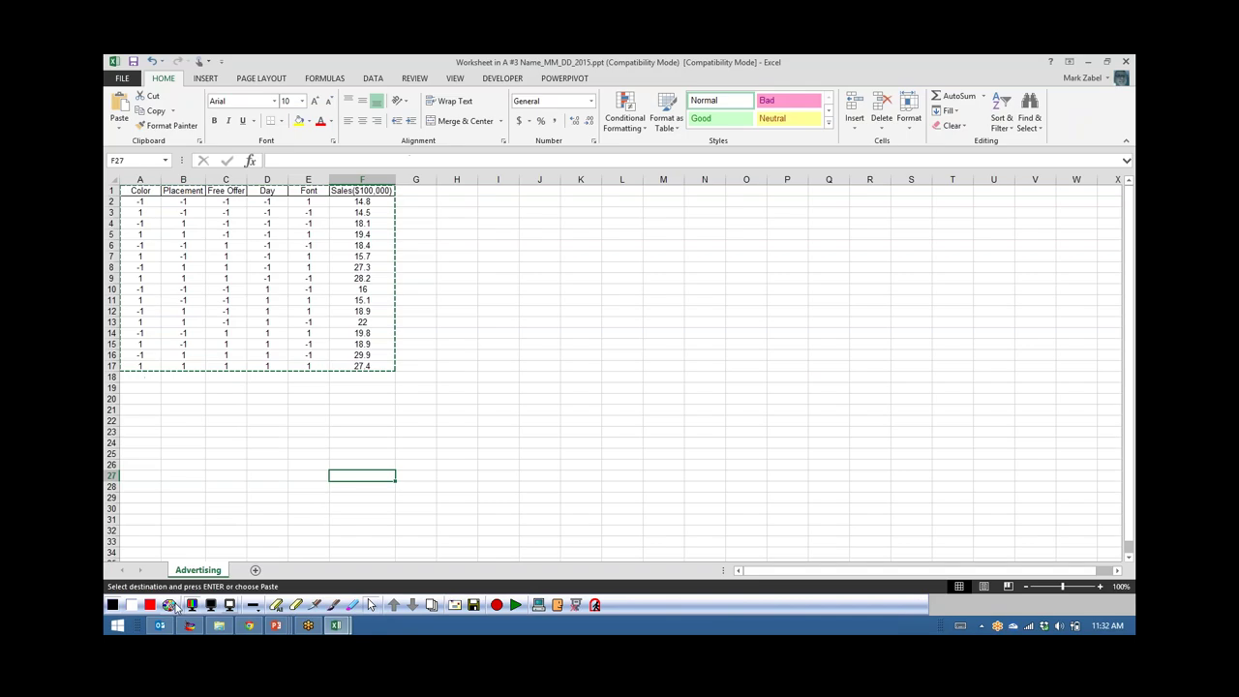
- Look for Minitab among the installed programs, and select the Color heading in cell A1 of the Advertising worksheet
{"action": "left_click", "coordinate": [117, 626]}
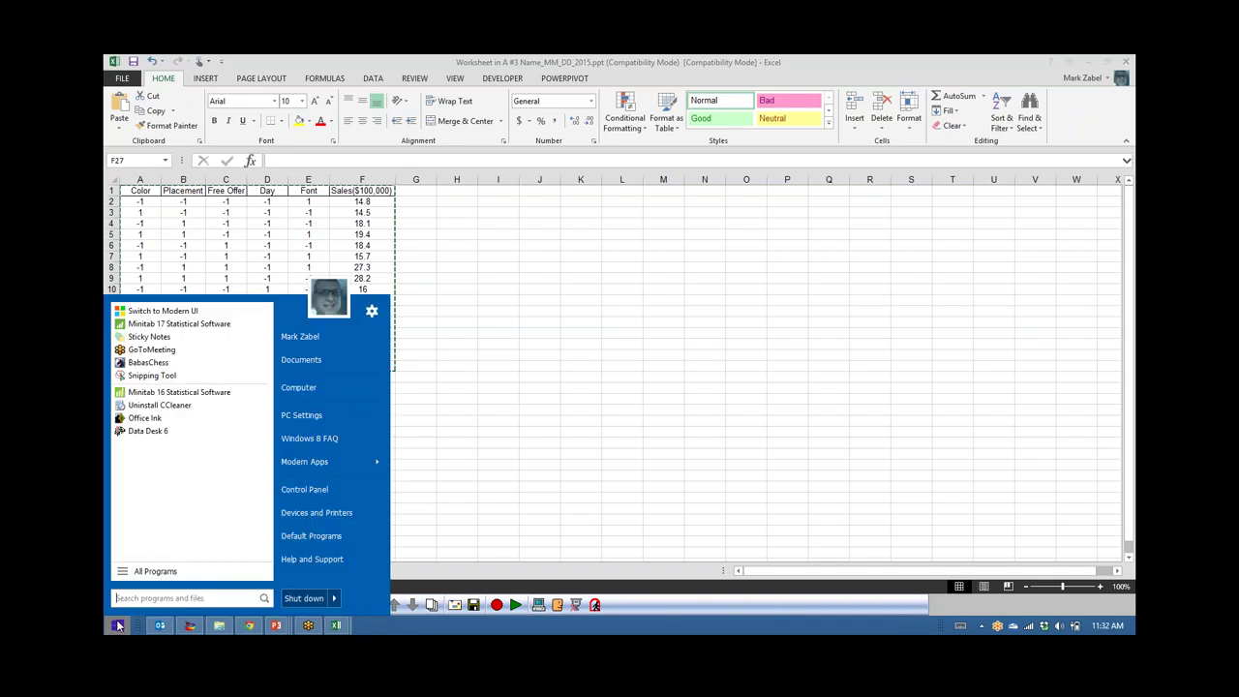
{"action": "left_click", "coordinate": [137, 572]}
{"action": "scroll", "coordinate": [152, 528], "scroll_direction": "down", "scroll_amount": 5}
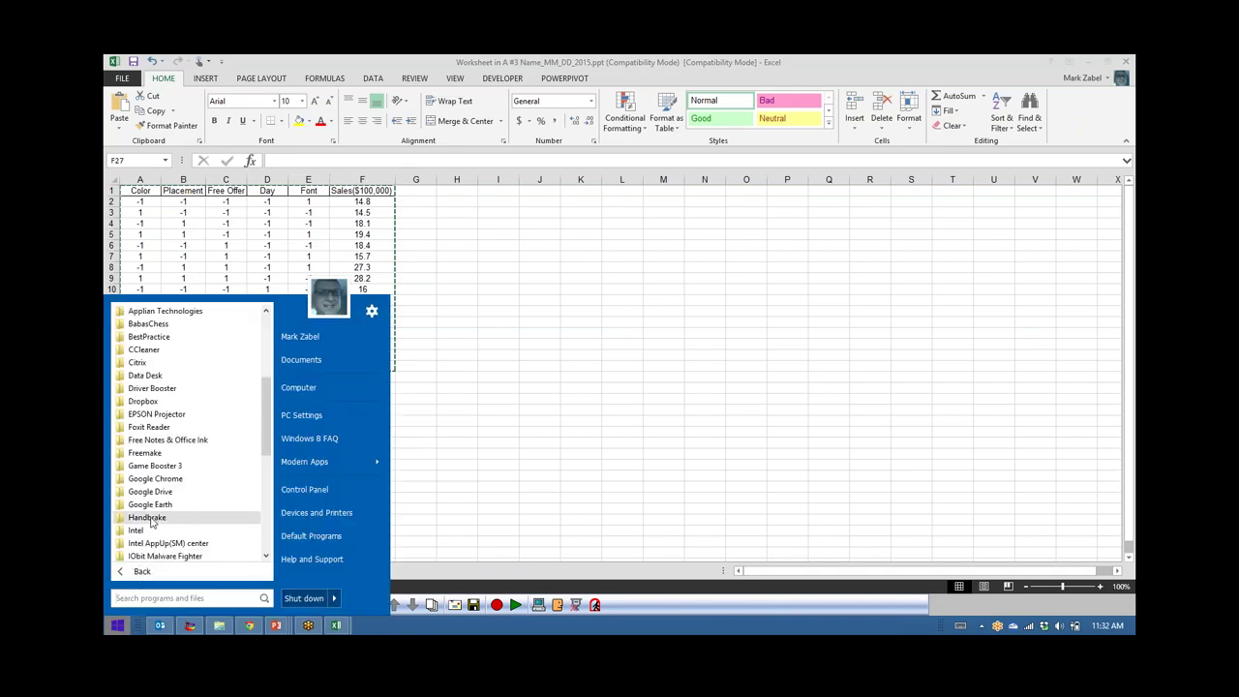
{"action": "scroll", "coordinate": [152, 524], "scroll_direction": "down", "scroll_amount": 2}
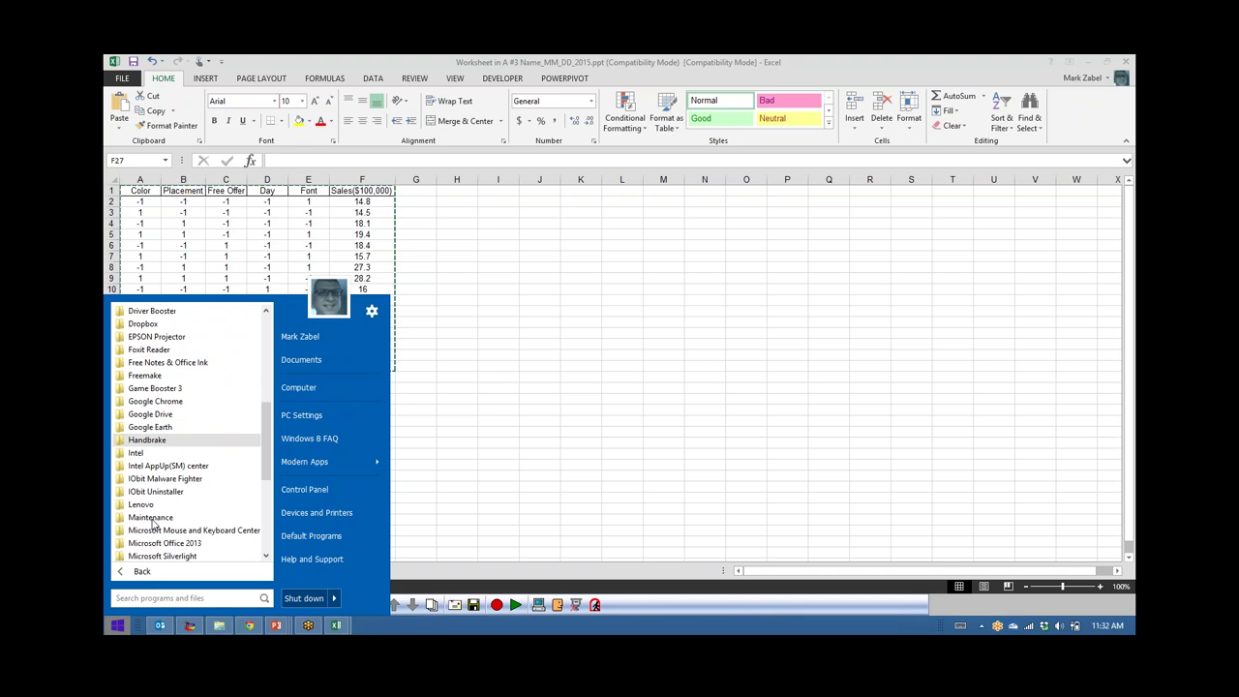
{"action": "scroll", "coordinate": [152, 524], "scroll_direction": "down", "scroll_amount": 3}
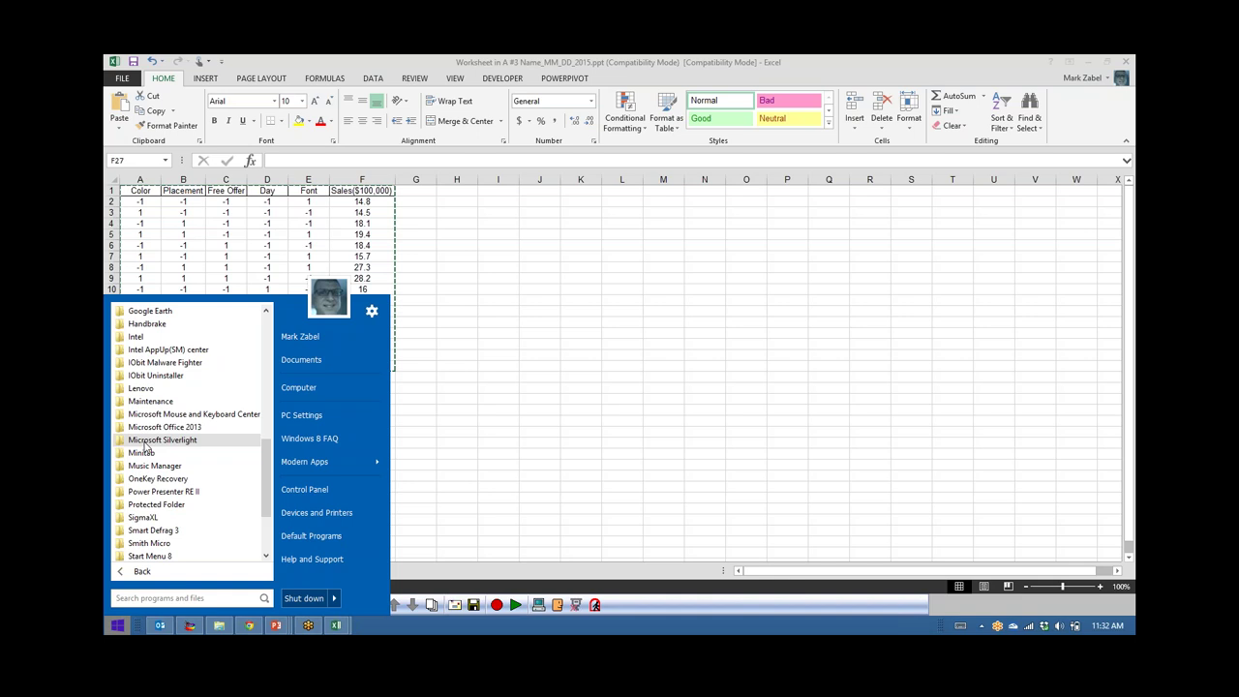
{"action": "left_click", "coordinate": [614, 371]}
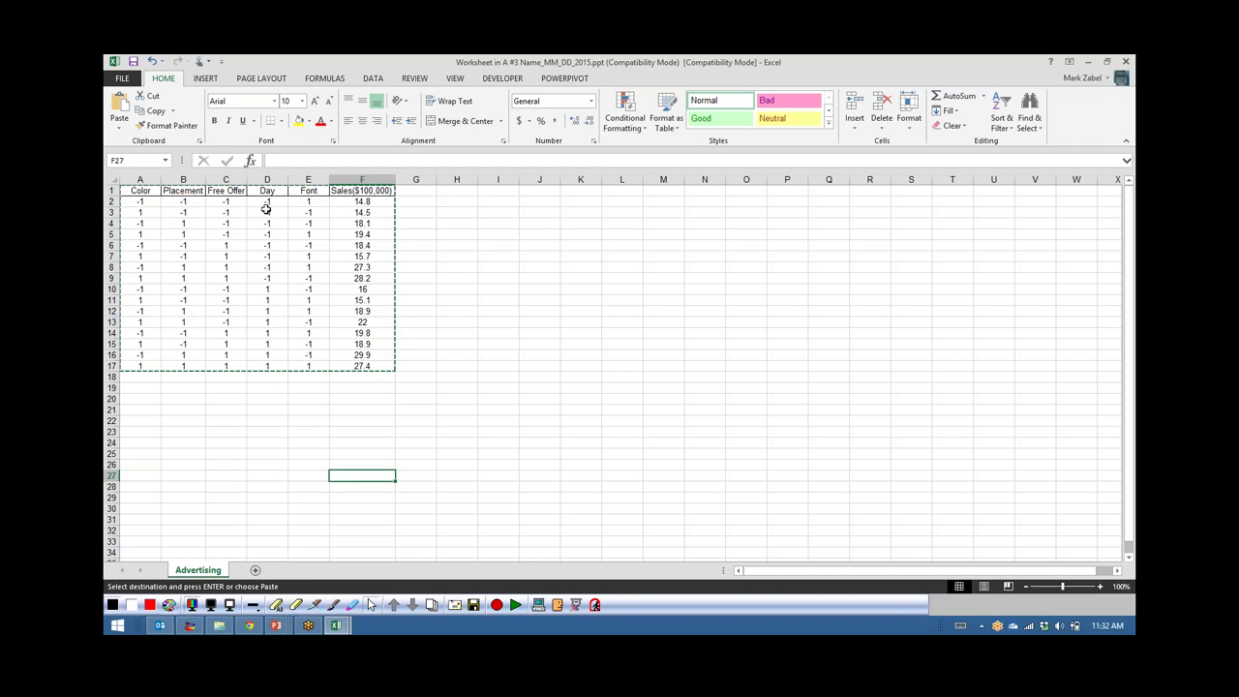
{"action": "left_click", "coordinate": [140, 191]}
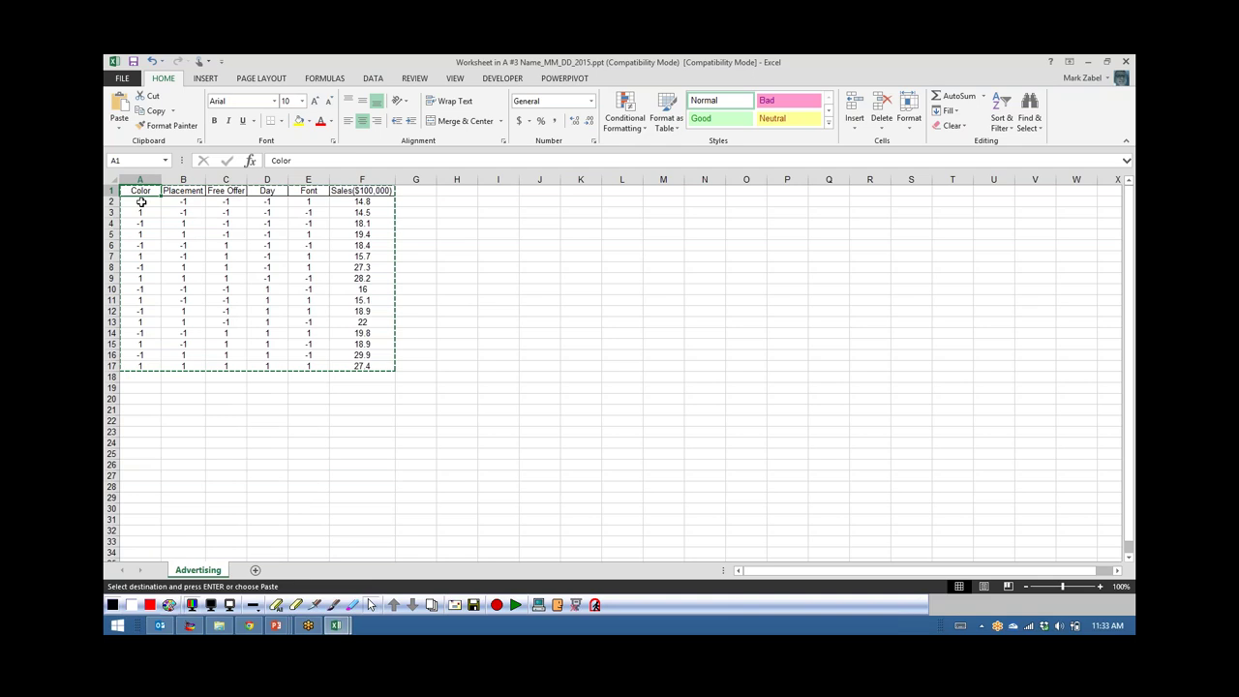
- Close the A #2 and A #3 assignment presentations without saving their changes
{"action": "left_click", "coordinate": [356, 191]}
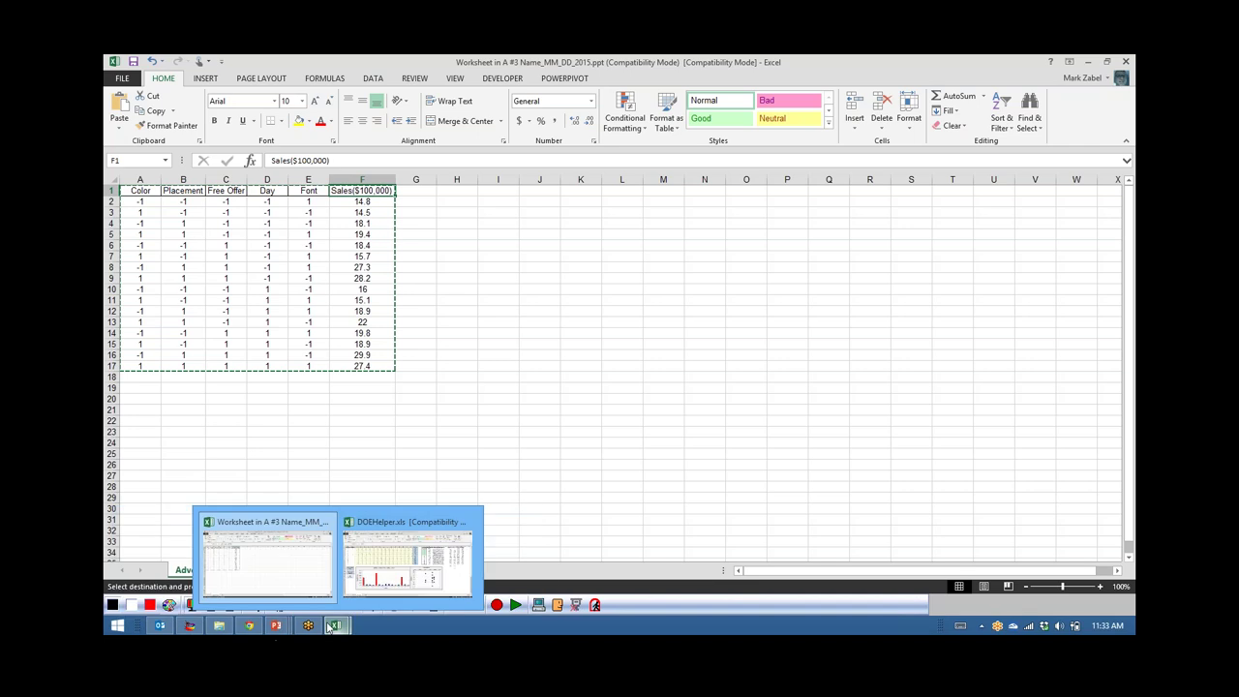
{"action": "mouse_move", "coordinate": [277, 629]}
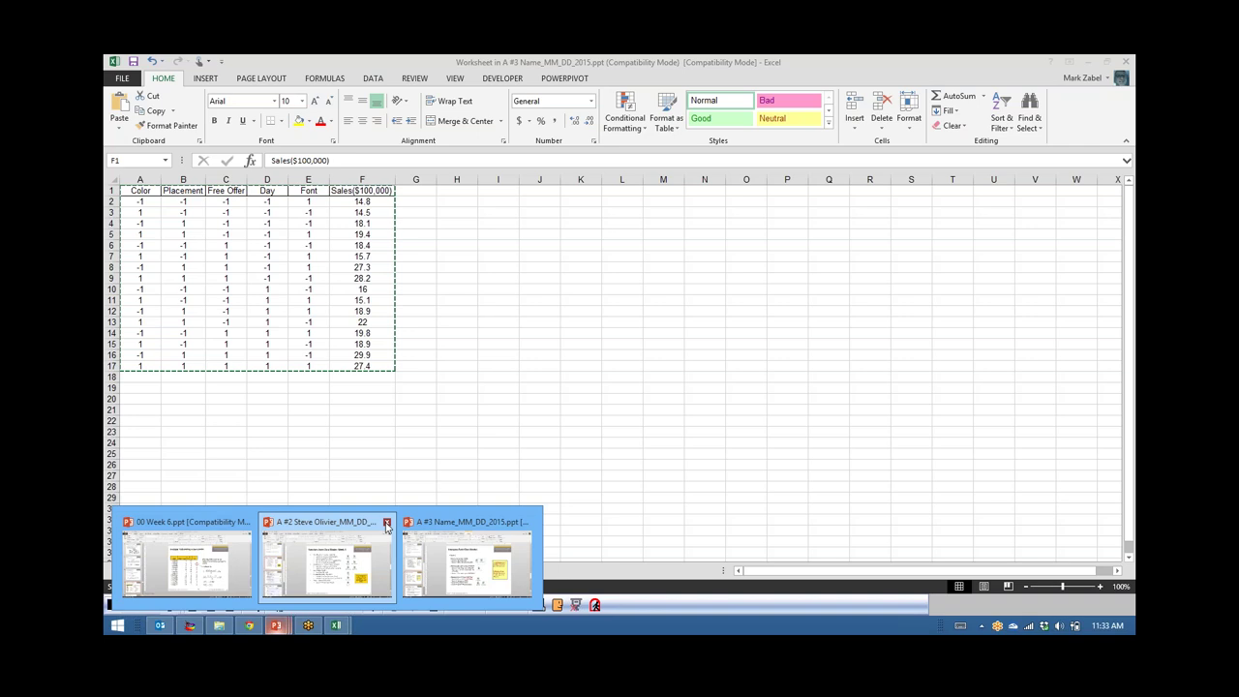
{"action": "left_click", "coordinate": [386, 526]}
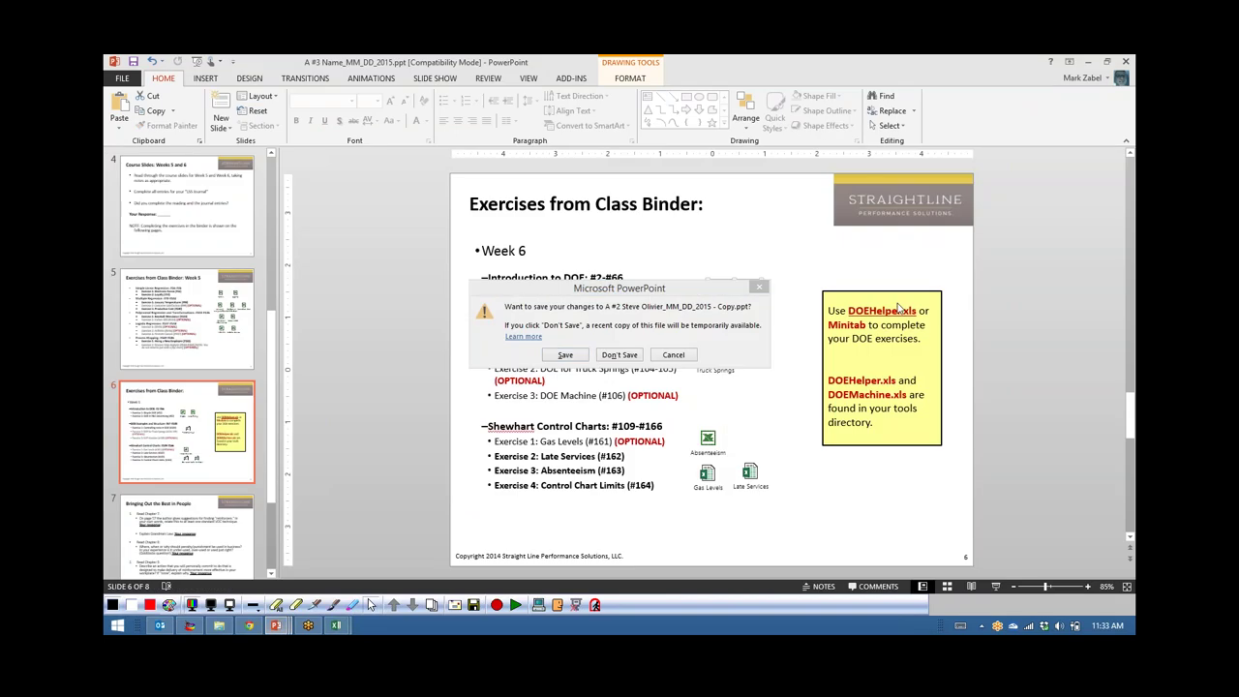
{"action": "left_click", "coordinate": [618, 355]}
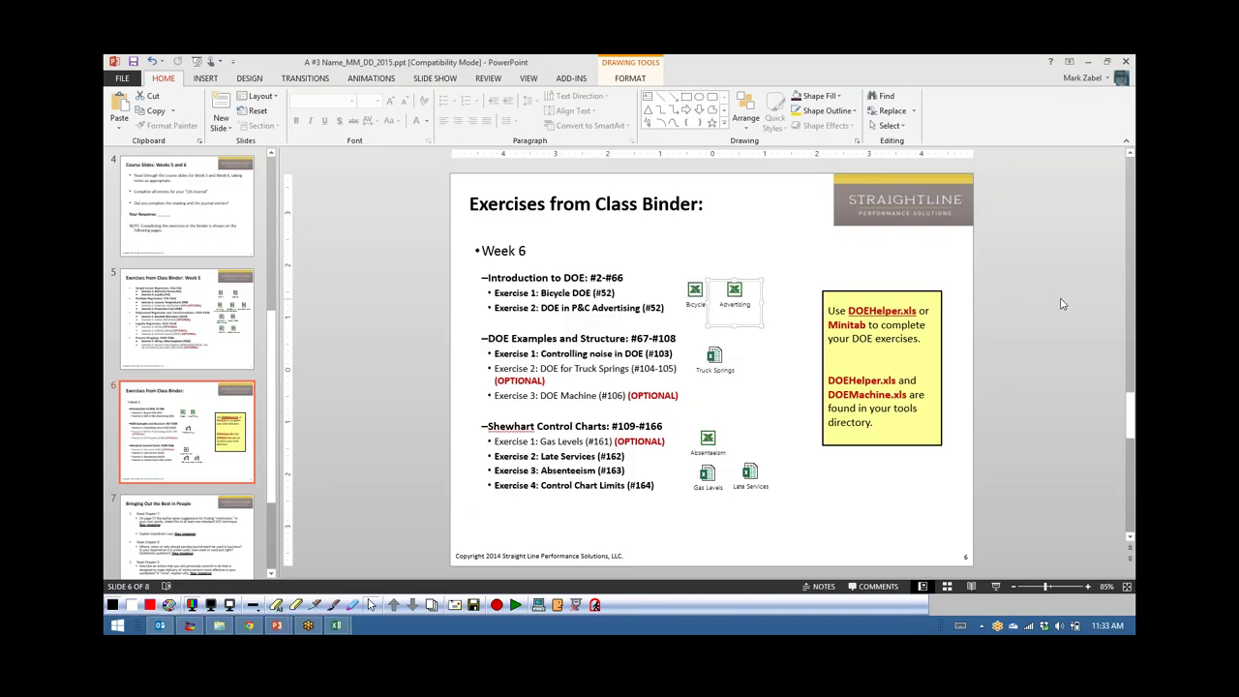
{"action": "left_click", "coordinate": [1129, 62]}
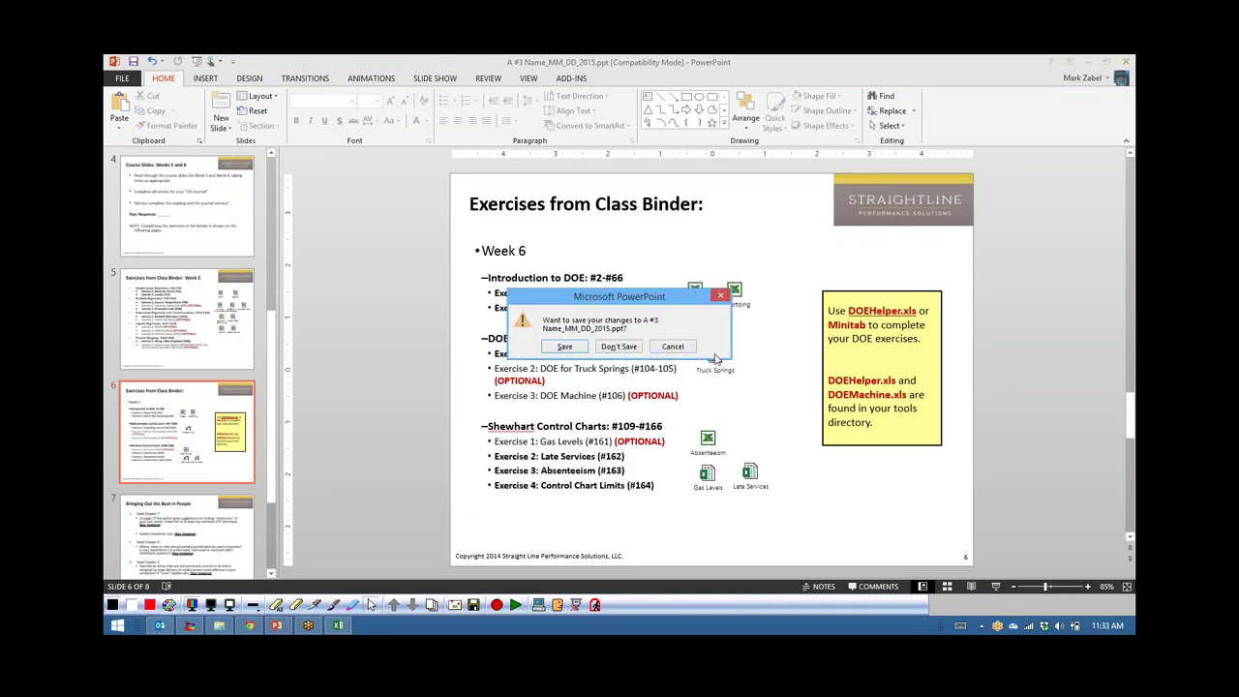
{"action": "left_click", "coordinate": [612, 350]}
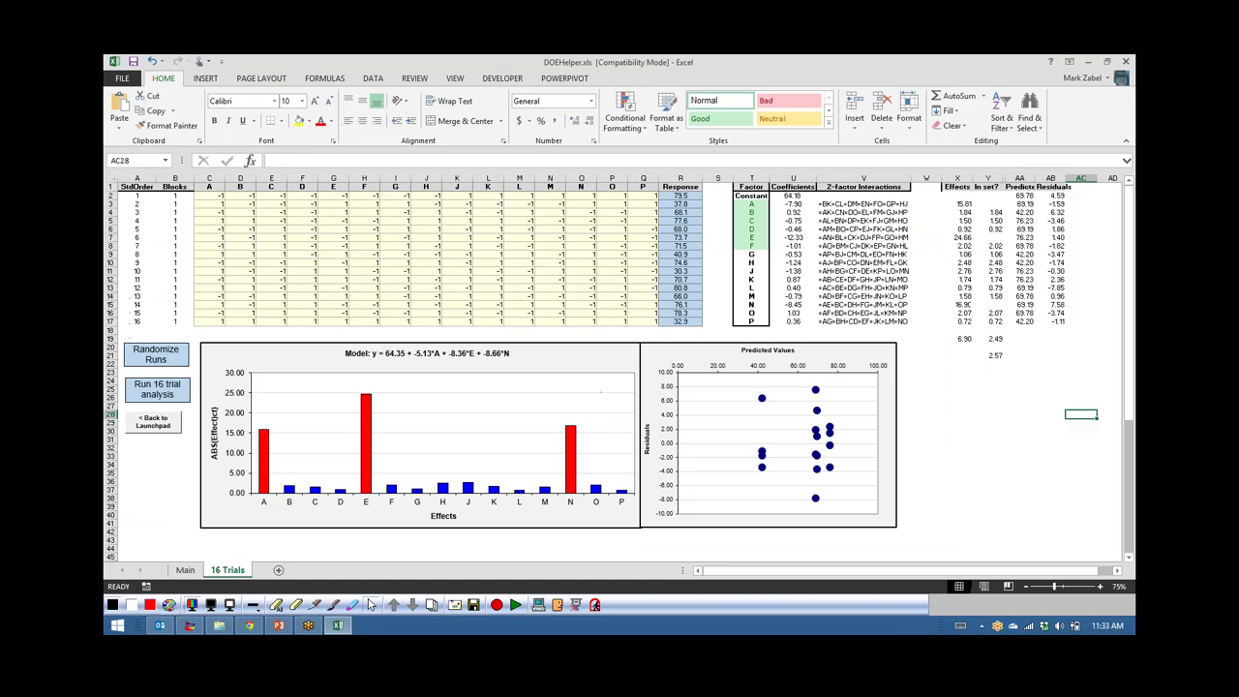
- Close DOEHelper.xls without saving and bring the 00 Week 6 presentation to the front
{"action": "left_click", "coordinate": [1126, 62]}
{"action": "left_click", "coordinate": [619, 355]}
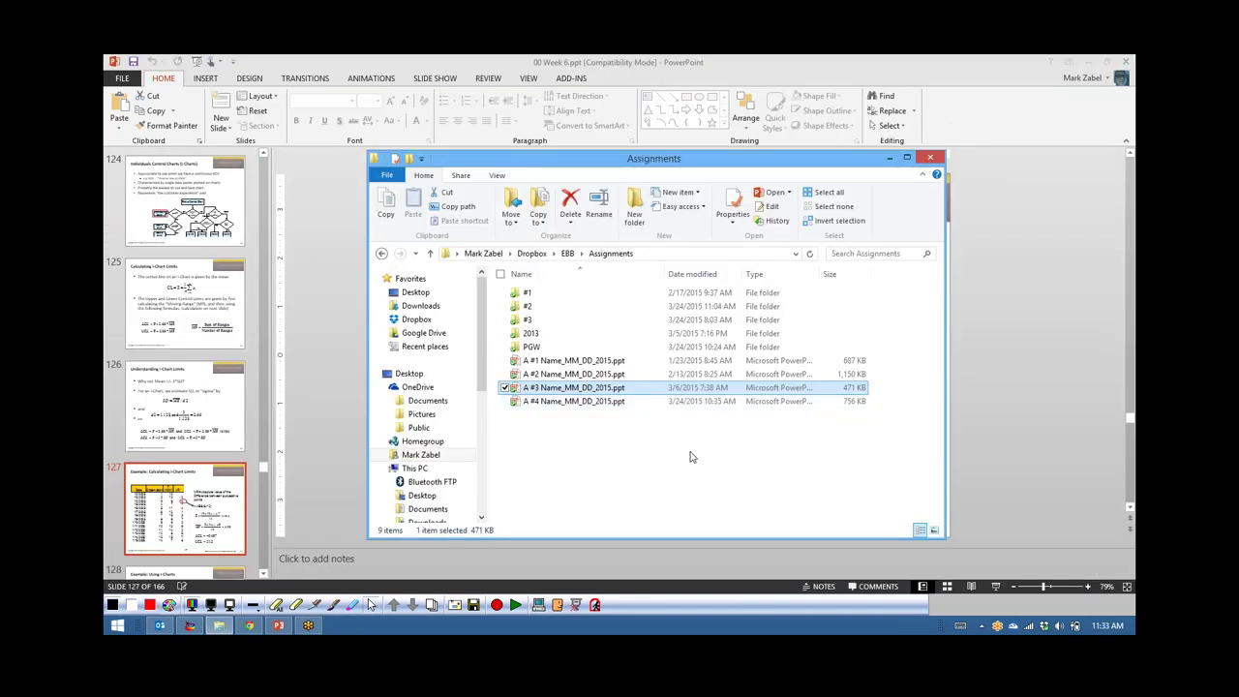
{"action": "left_click", "coordinate": [279, 625]}
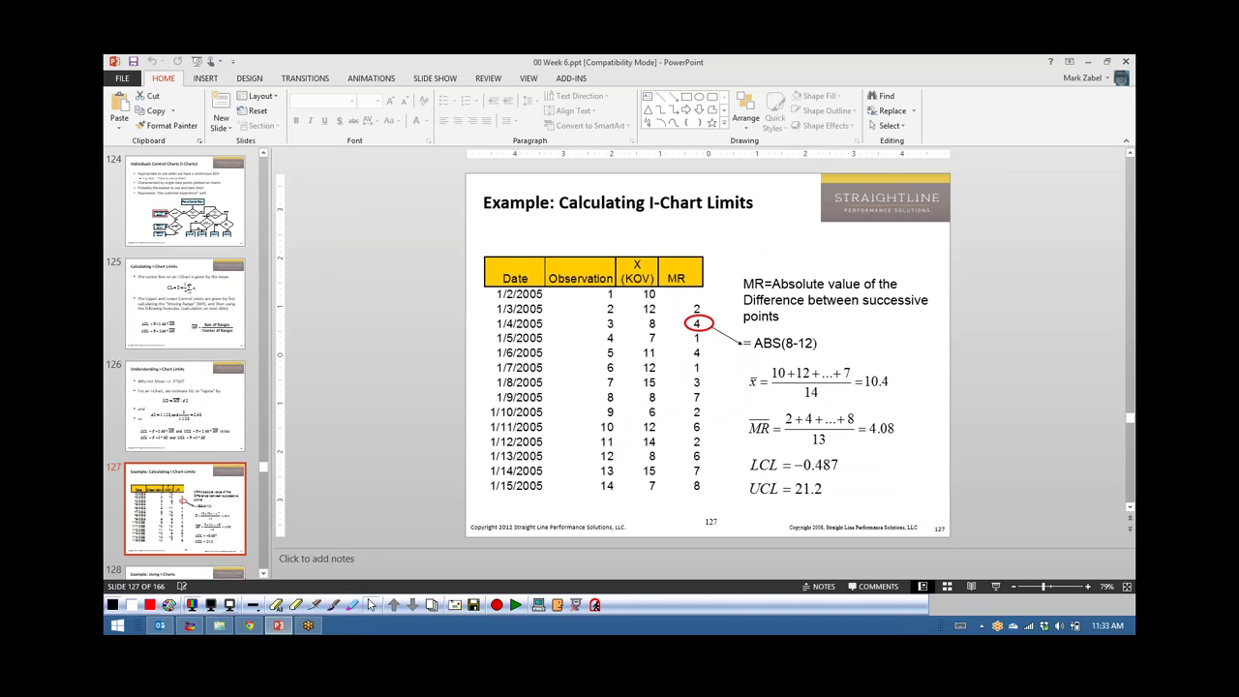
- Switch to the black annotation whiteboard and advance past the agenda to a blank page
{"action": "left_click", "coordinate": [211, 608]}
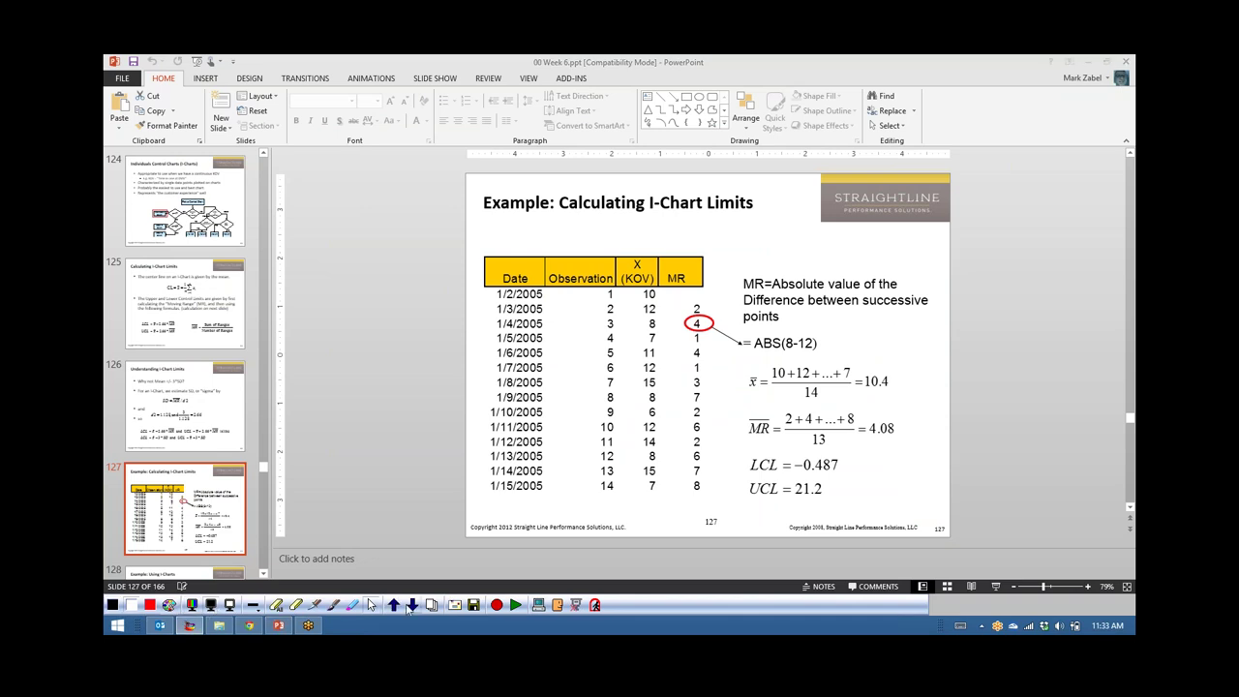
{"action": "left_click", "coordinate": [329, 608]}
{"action": "left_click", "coordinate": [371, 606]}
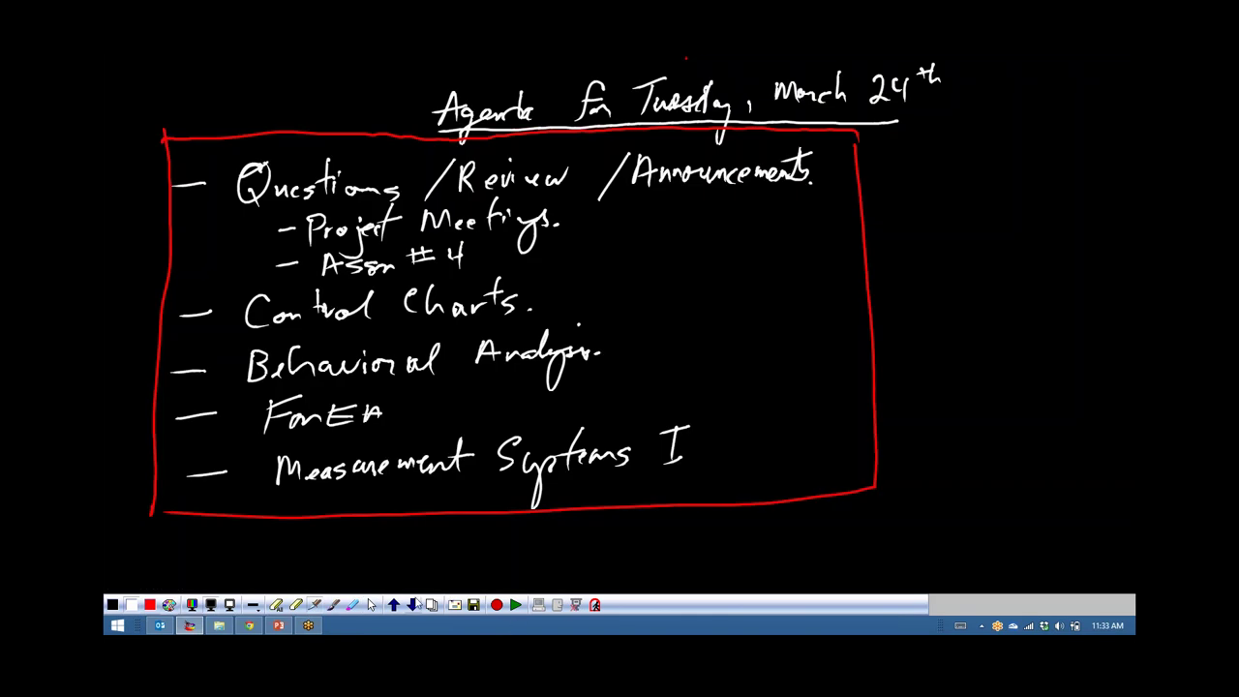
{"action": "left_click", "coordinate": [412, 605]}
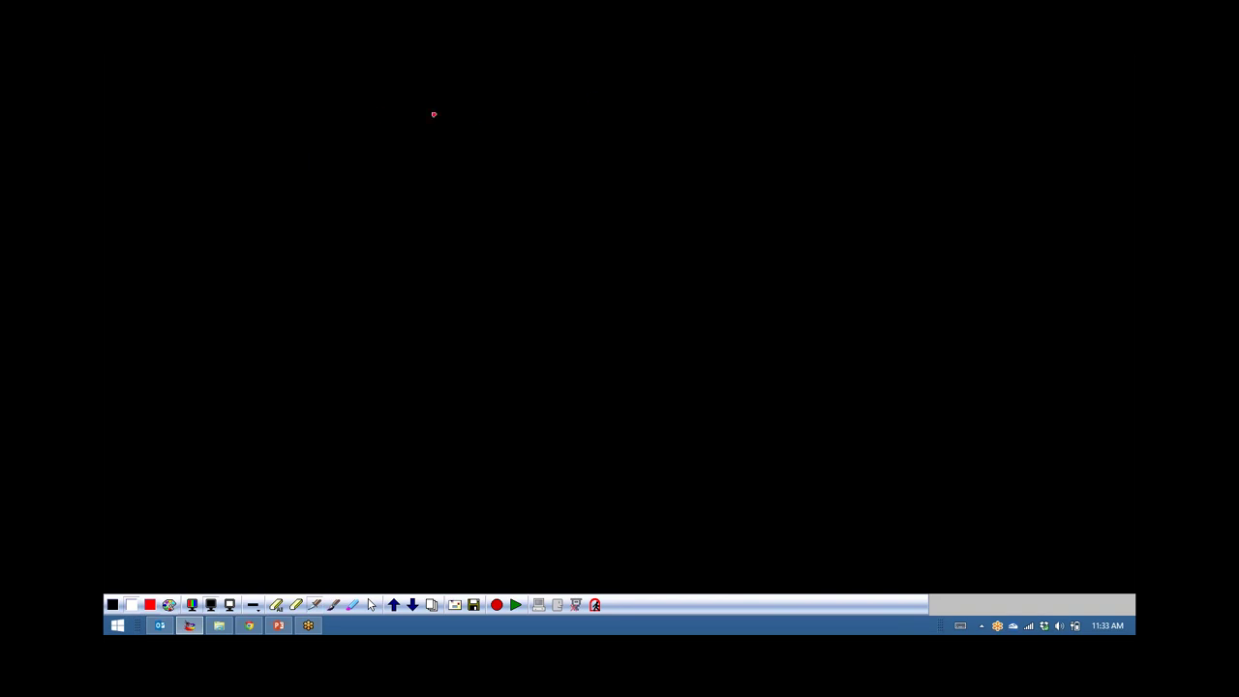
- Sketch a process box and a stick-figure customer joined by an arrow, and write KOV above the arrow
{"action": "mouse_move", "coordinate": [464, 105]}
{"action": "left_mouse_down"}
{"action": "mouse_move", "coordinate": [414, 139]}
{"action": "mouse_move", "coordinate": [490, 241]}
{"action": "mouse_move", "coordinate": [475, 114]}
{"action": "left_mouse_up"}
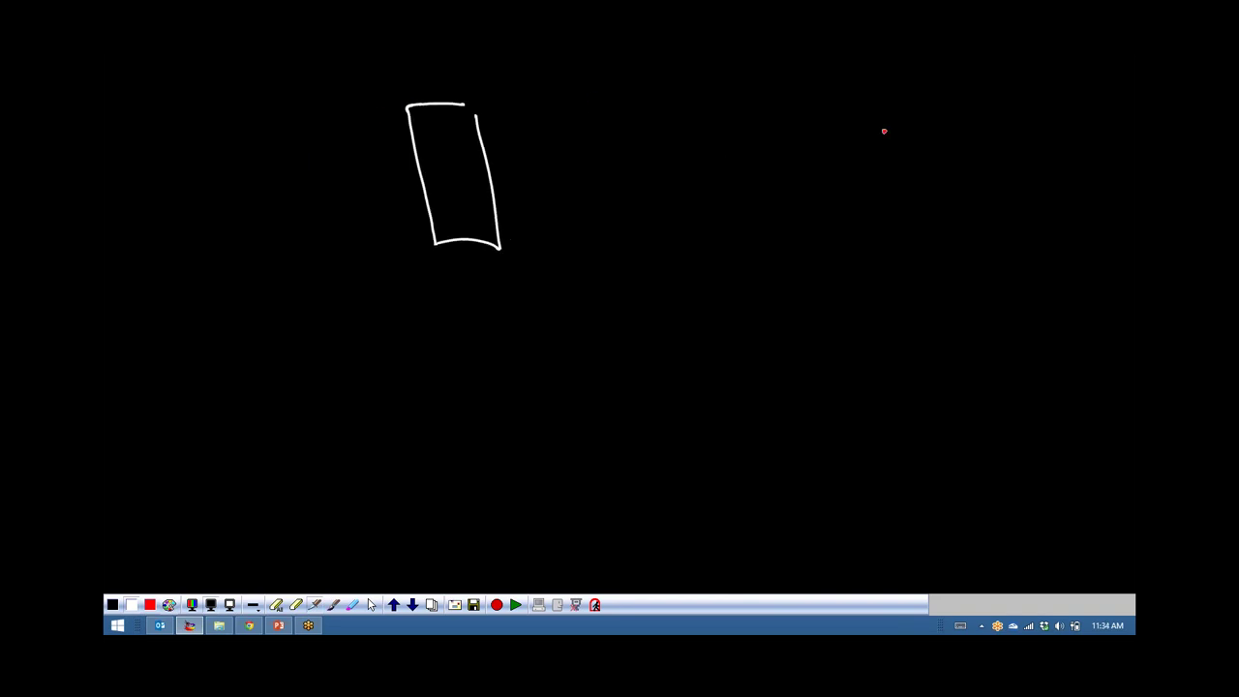
{"action": "left_click_drag", "start_coordinate": [897, 110], "coordinate": [890, 205]}
{"action": "mouse_move", "coordinate": [899, 160]}
{"action": "left_mouse_down"}
{"action": "mouse_move", "coordinate": [926, 153]}
{"action": "mouse_move", "coordinate": [882, 167]}
{"action": "left_mouse_up"}
{"action": "mouse_move", "coordinate": [890, 205]}
{"action": "left_mouse_down"}
{"action": "mouse_move", "coordinate": [862, 237]}
{"action": "mouse_move", "coordinate": [923, 223]}
{"action": "left_mouse_up"}
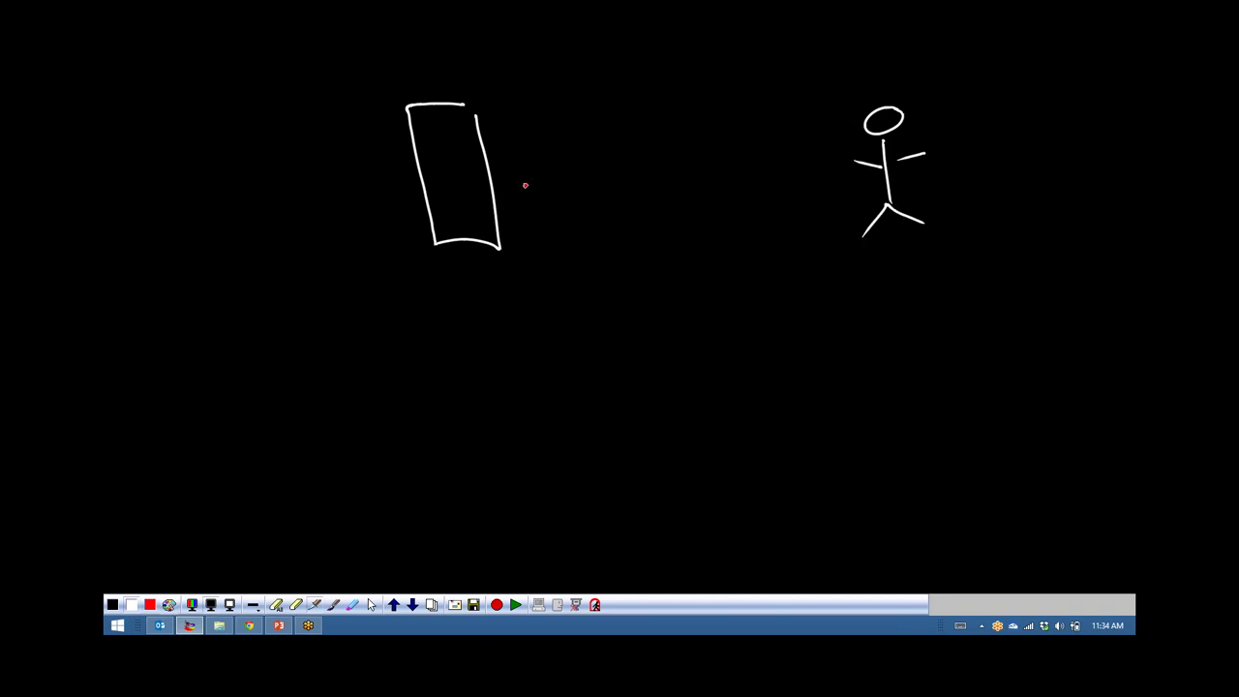
{"action": "mouse_move", "coordinate": [524, 185]}
{"action": "left_mouse_down"}
{"action": "mouse_move", "coordinate": [737, 181]}
{"action": "mouse_move", "coordinate": [732, 197]}
{"action": "left_mouse_up"}
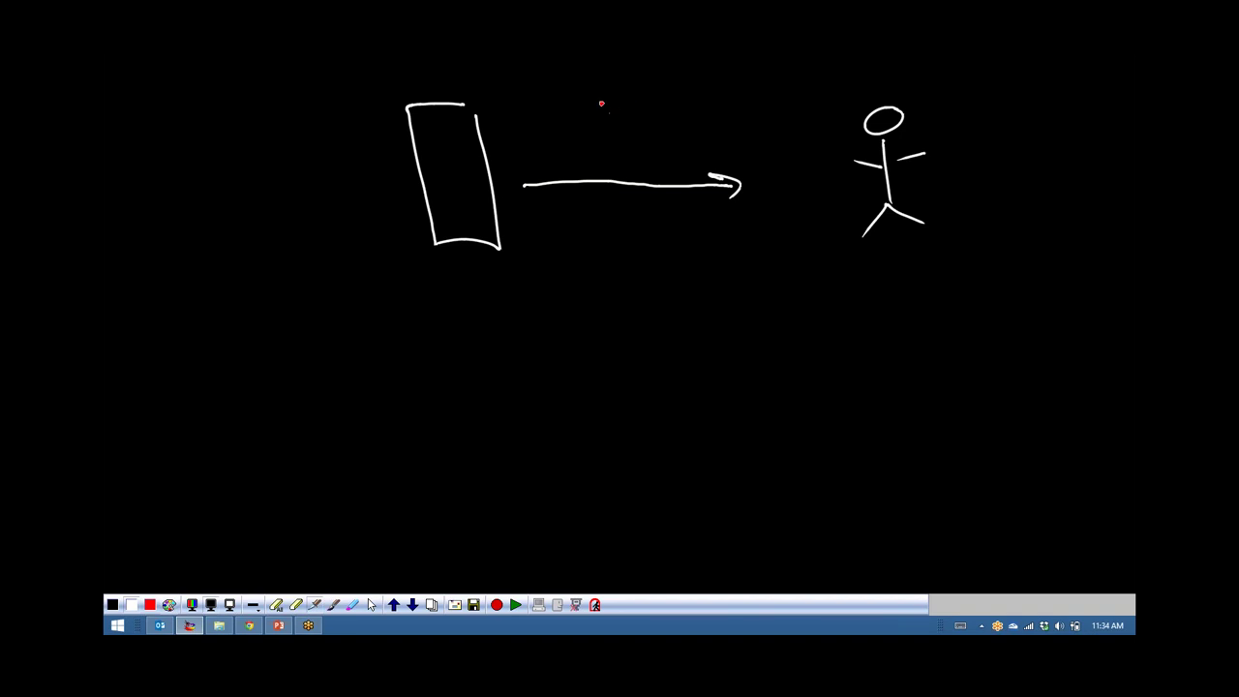
{"action": "left_click_drag", "start_coordinate": [602, 97], "coordinate": [604, 128]}
{"action": "mouse_move", "coordinate": [626, 96]}
{"action": "left_mouse_down"}
{"action": "mouse_move", "coordinate": [629, 126]}
{"action": "mouse_move", "coordinate": [676, 94]}
{"action": "left_mouse_up"}
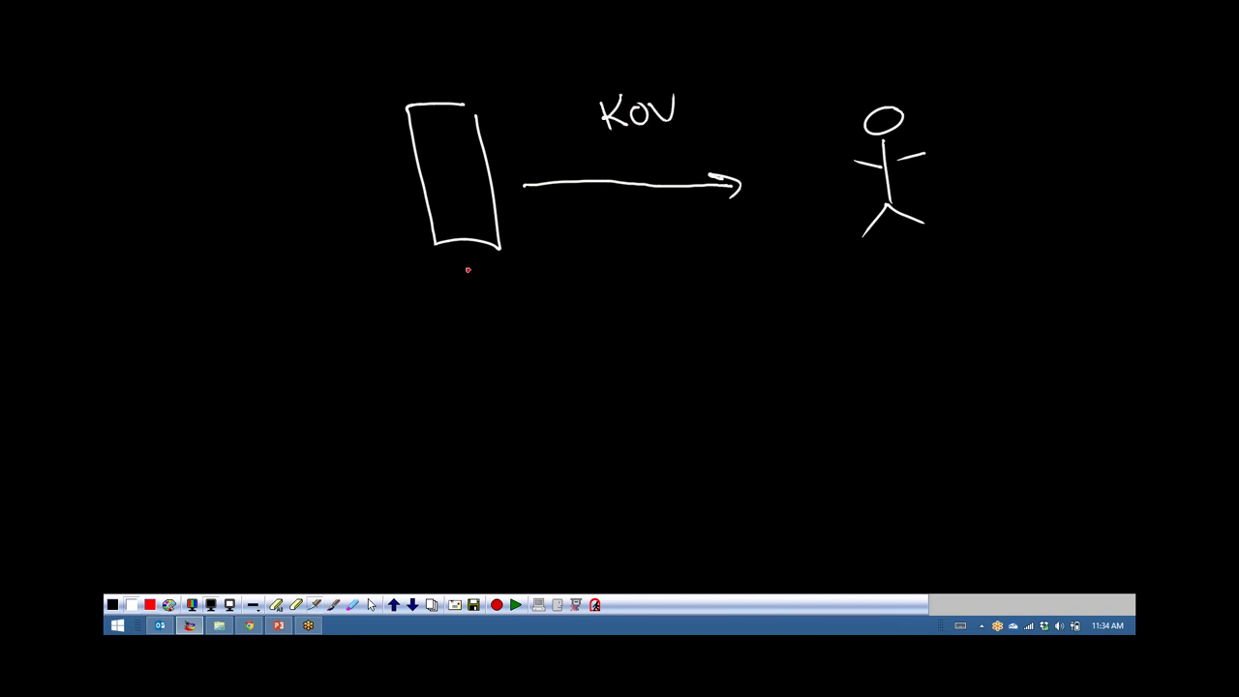
- Draw a small control chart frame below the process box with centre and limit lines, linked by a curved arrow from the KOV arrow
{"action": "mouse_move", "coordinate": [410, 297]}
{"action": "left_mouse_down"}
{"action": "mouse_move", "coordinate": [423, 368]}
{"action": "mouse_move", "coordinate": [514, 326]}
{"action": "mouse_move", "coordinate": [560, 321]}
{"action": "left_mouse_up"}
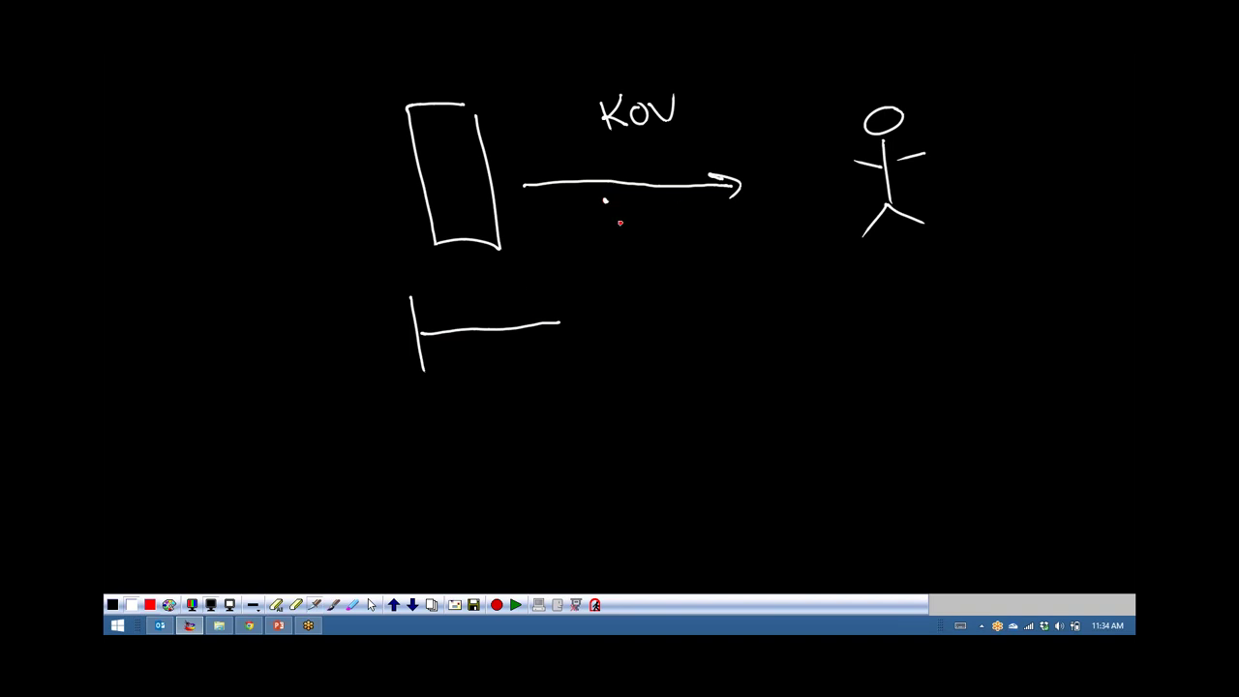
{"action": "mouse_move", "coordinate": [620, 223]}
{"action": "left_mouse_down"}
{"action": "mouse_move", "coordinate": [583, 260]}
{"action": "mouse_move", "coordinate": [423, 314]}
{"action": "left_mouse_up"}
{"action": "left_click_drag", "start_coordinate": [556, 345], "coordinate": [428, 368]}
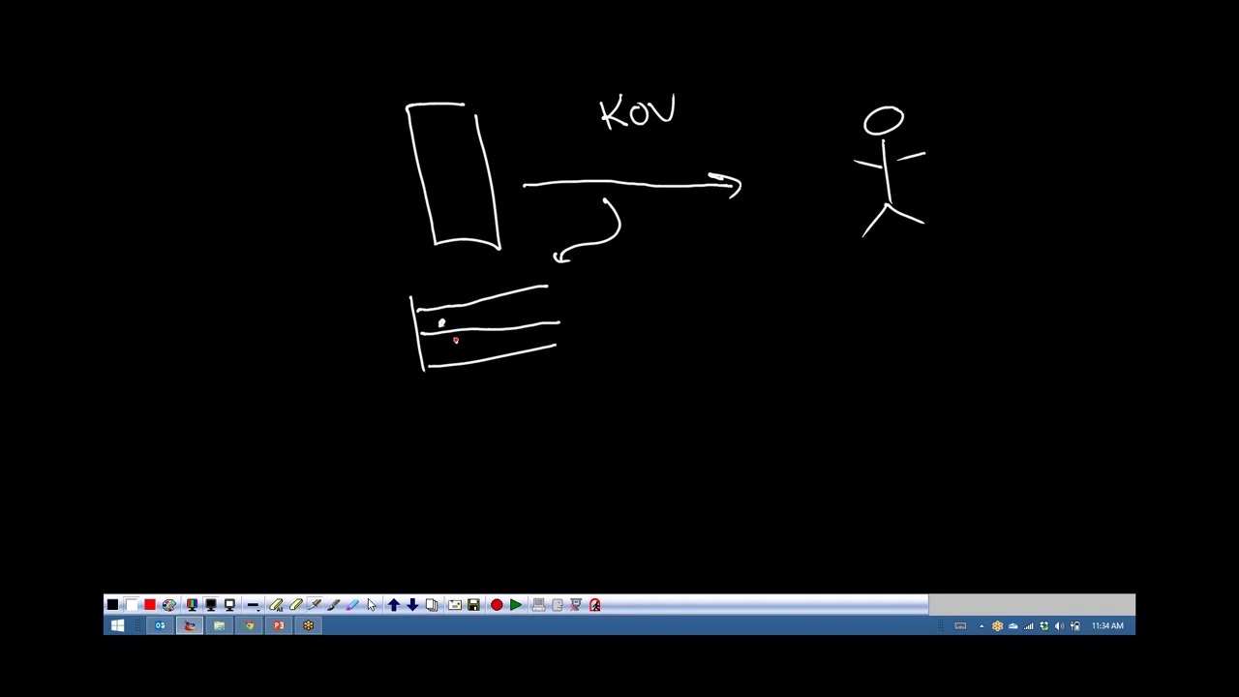
- Plot and connect data points on the small control chart, circling the point above the upper limit and looping the points within limits
{"action": "left_click", "coordinate": [456, 341]}
{"action": "left_click", "coordinate": [461, 320]}
{"action": "mouse_move", "coordinate": [479, 326]}
{"action": "left_mouse_down"}
{"action": "mouse_move", "coordinate": [494, 342]}
{"action": "mouse_move", "coordinate": [526, 311]}
{"action": "left_mouse_up"}
{"action": "left_click", "coordinate": [500, 318]}
{"action": "left_click", "coordinate": [516, 314]}
{"action": "left_click", "coordinate": [540, 270]}
{"action": "mouse_move", "coordinate": [442, 320]}
{"action": "left_mouse_down"}
{"action": "mouse_move", "coordinate": [481, 325]}
{"action": "mouse_move", "coordinate": [529, 292]}
{"action": "mouse_move", "coordinate": [554, 322]}
{"action": "left_mouse_up"}
{"action": "mouse_move", "coordinate": [540, 252]}
{"action": "left_mouse_down"}
{"action": "mouse_move", "coordinate": [528, 285]}
{"action": "mouse_move", "coordinate": [540, 282]}
{"action": "mouse_move", "coordinate": [479, 315]}
{"action": "left_mouse_up"}
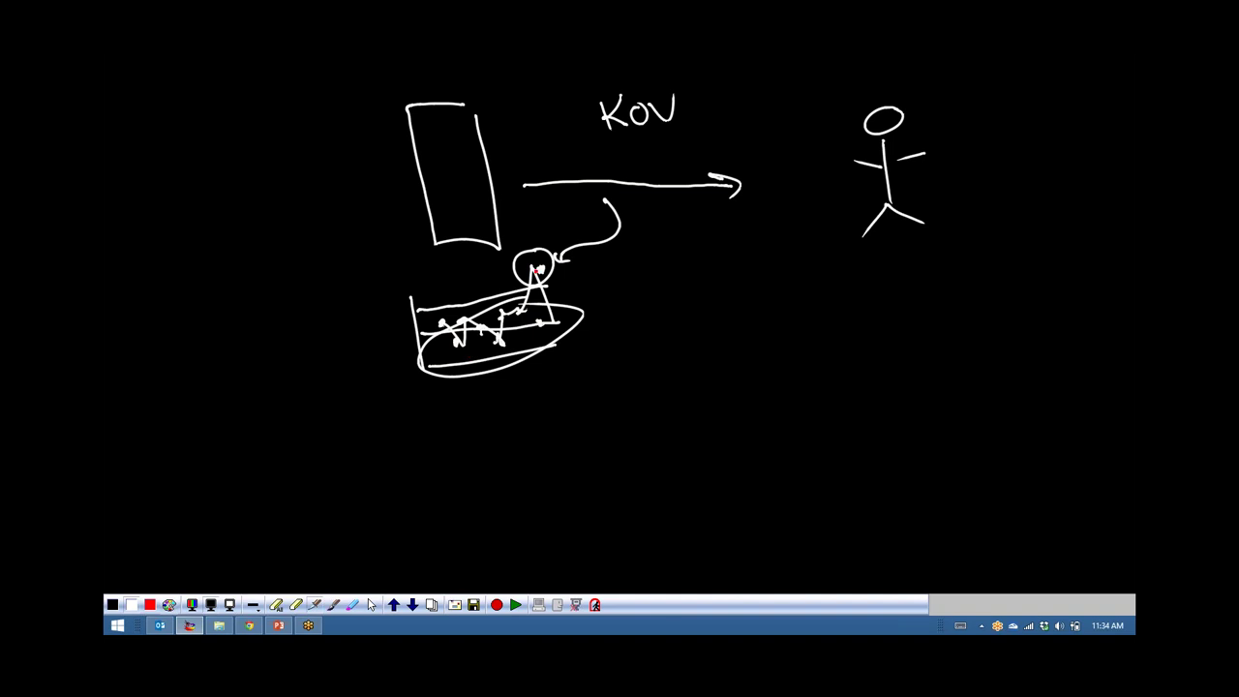
{"action": "left_click_drag", "start_coordinate": [540, 267], "coordinate": [541, 274]}
- Draw a larger chart below the stick figure with a vertical axis and centre line, and plot scattered points including one high outlier
{"action": "left_click_drag", "start_coordinate": [675, 306], "coordinate": [697, 418]}
{"action": "mouse_move", "coordinate": [973, 346]}
{"action": "left_mouse_down"}
{"action": "mouse_move", "coordinate": [699, 372]}
{"action": "mouse_move", "coordinate": [746, 376]}
{"action": "mouse_move", "coordinate": [790, 329]}
{"action": "left_mouse_up"}
{"action": "left_click", "coordinate": [712, 350]}
{"action": "mouse_move", "coordinate": [804, 354]}
{"action": "left_mouse_down"}
{"action": "mouse_move", "coordinate": [816, 347]}
{"action": "mouse_move", "coordinate": [842, 373]}
{"action": "left_mouse_up"}
{"action": "left_click_drag", "start_coordinate": [862, 331], "coordinate": [867, 333]}
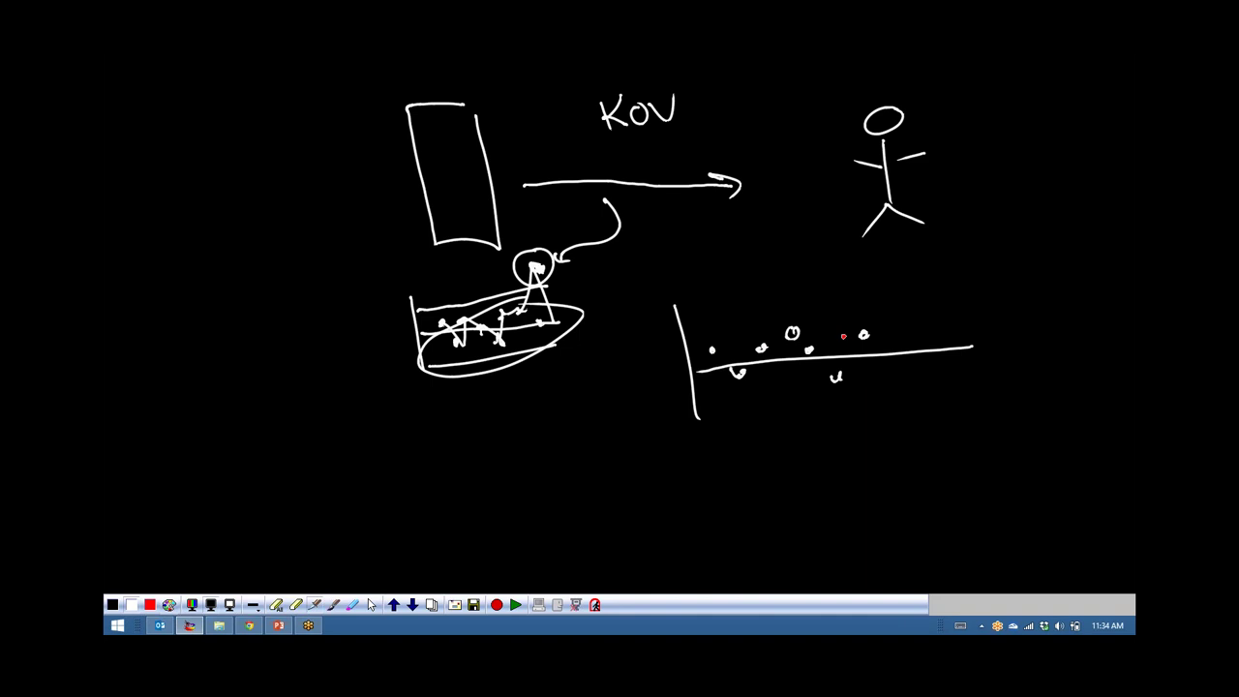
{"action": "left_click_drag", "start_coordinate": [887, 267], "coordinate": [890, 276]}
{"action": "left_click_drag", "start_coordinate": [906, 337], "coordinate": [917, 334]}
{"action": "left_click_drag", "start_coordinate": [936, 378], "coordinate": [945, 380]}
{"action": "left_click_drag", "start_coordinate": [944, 333], "coordinate": [946, 337]}
- Connect the larger chart's points in sequence and label its axes t and KOV
{"action": "mouse_move", "coordinate": [716, 345]}
{"action": "left_mouse_down"}
{"action": "mouse_move", "coordinate": [744, 372]}
{"action": "mouse_move", "coordinate": [773, 339]}
{"action": "mouse_move", "coordinate": [812, 346]}
{"action": "mouse_move", "coordinate": [852, 335]}
{"action": "mouse_move", "coordinate": [881, 270]}
{"action": "mouse_move", "coordinate": [904, 336]}
{"action": "mouse_move", "coordinate": [944, 318]}
{"action": "left_mouse_up"}
{"action": "mouse_move", "coordinate": [998, 366]}
{"action": "left_mouse_down"}
{"action": "mouse_move", "coordinate": [1018, 371]}
{"action": "mouse_move", "coordinate": [989, 375]}
{"action": "left_mouse_up"}
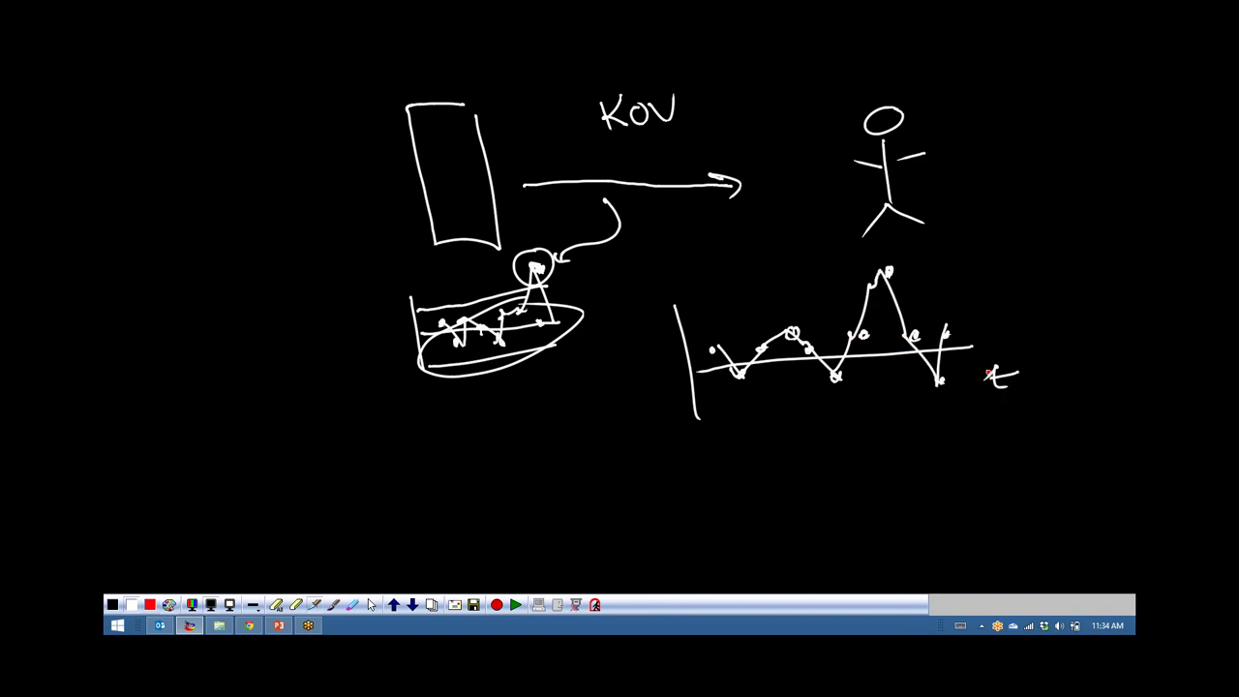
{"action": "mouse_move", "coordinate": [620, 381]}
{"action": "left_mouse_down"}
{"action": "mouse_move", "coordinate": [663, 387]}
{"action": "mouse_move", "coordinate": [656, 357]}
{"action": "mouse_move", "coordinate": [674, 351]}
{"action": "left_mouse_up"}
- Add red upper and lower control limits to the larger chart and label the lines μ, μ+3σ and μ-3σ
{"action": "left_click_drag", "start_coordinate": [971, 291], "coordinate": [681, 327]}
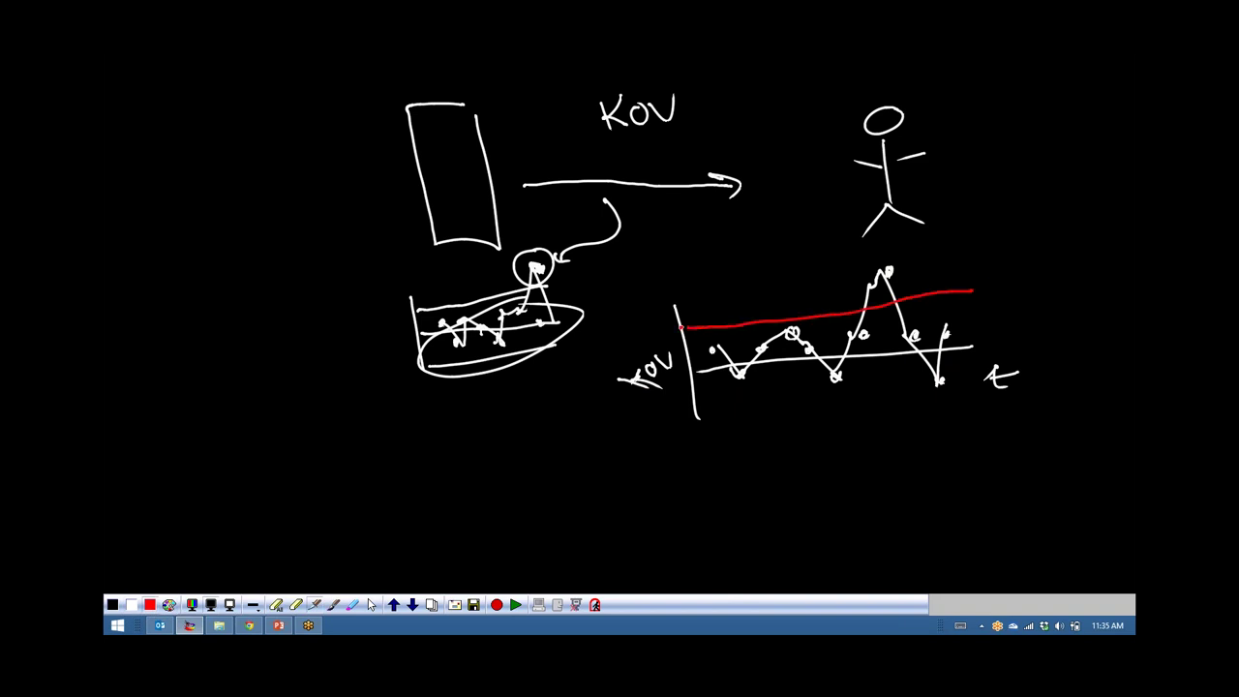
{"action": "left_click_drag", "start_coordinate": [975, 390], "coordinate": [699, 415]}
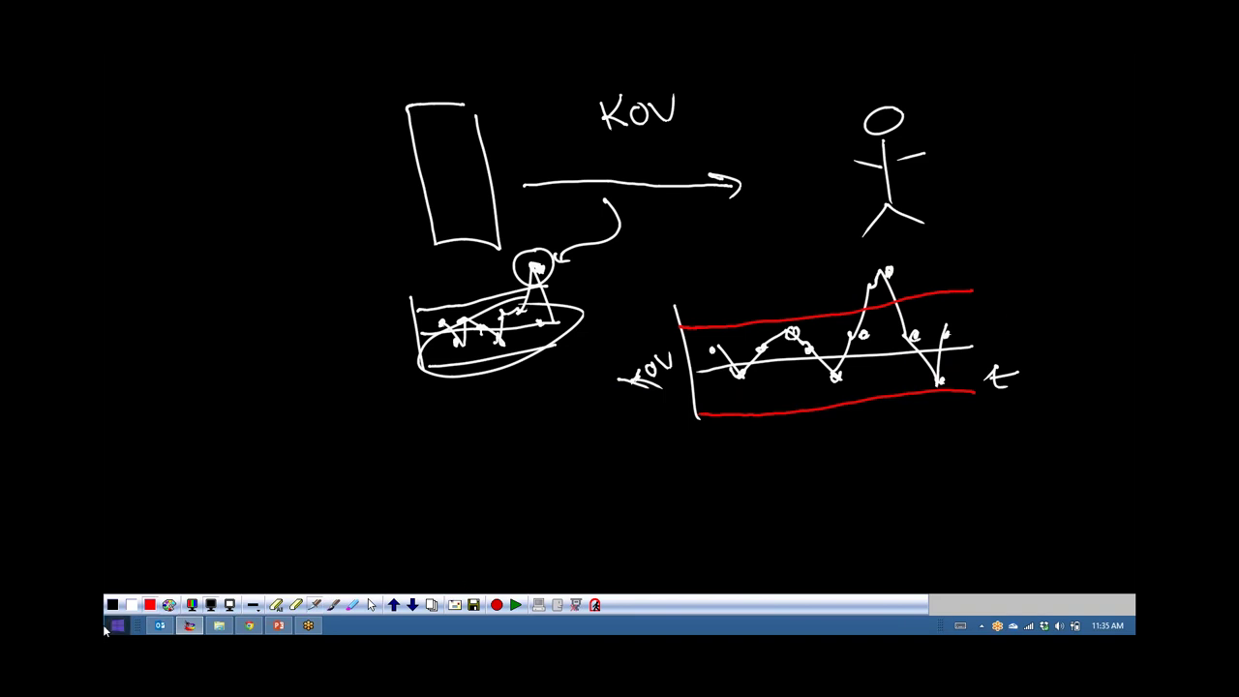
{"action": "mouse_move", "coordinate": [994, 329]}
{"action": "left_mouse_down"}
{"action": "mouse_move", "coordinate": [995, 341]}
{"action": "mouse_move", "coordinate": [997, 329]}
{"action": "mouse_move", "coordinate": [1015, 333]}
{"action": "left_mouse_up"}
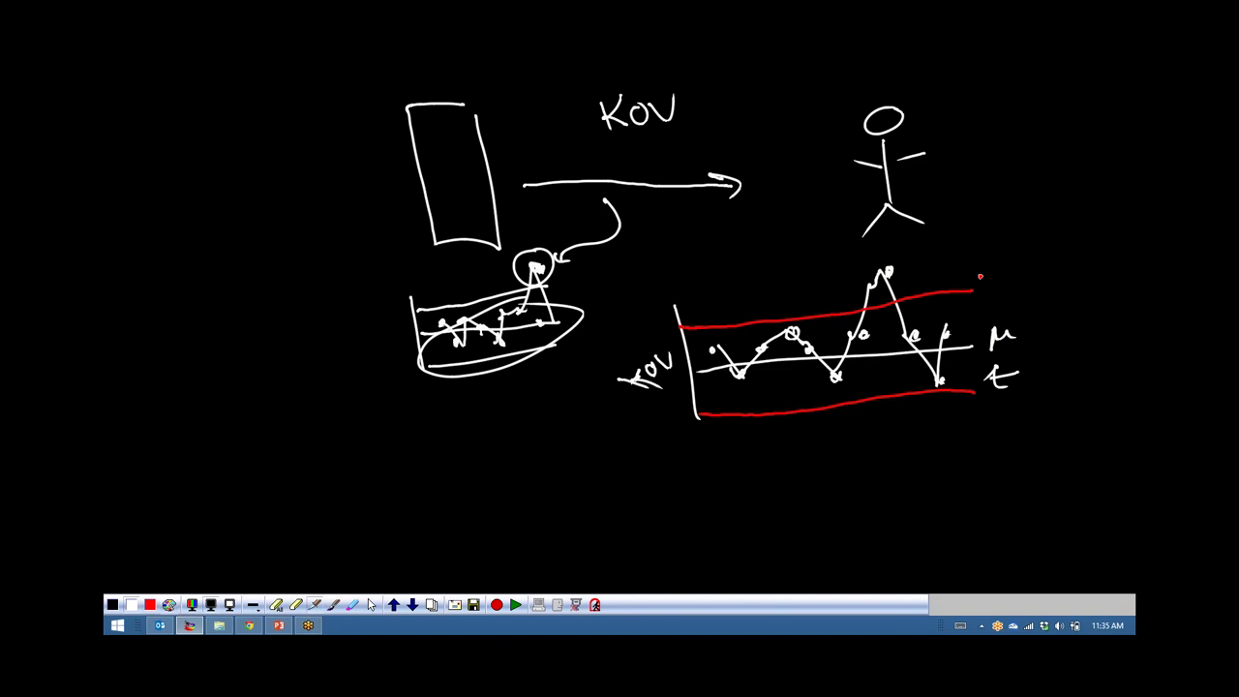
{"action": "mouse_move", "coordinate": [980, 277]}
{"action": "left_mouse_down"}
{"action": "mouse_move", "coordinate": [979, 295]}
{"action": "mouse_move", "coordinate": [1019, 275]}
{"action": "left_mouse_up"}
{"action": "mouse_move", "coordinate": [1011, 265]}
{"action": "left_mouse_down"}
{"action": "mouse_move", "coordinate": [1012, 286]}
{"action": "mouse_move", "coordinate": [1052, 260]}
{"action": "left_mouse_up"}
{"action": "mouse_move", "coordinate": [989, 400]}
{"action": "left_mouse_down"}
{"action": "mouse_move", "coordinate": [988, 426]}
{"action": "mouse_move", "coordinate": [1006, 401]}
{"action": "mouse_move", "coordinate": [1024, 402]}
{"action": "left_mouse_up"}
{"action": "left_click_drag", "start_coordinate": [1030, 391], "coordinate": [1032, 412]}
{"action": "left_click_drag", "start_coordinate": [1056, 393], "coordinate": [1062, 390]}
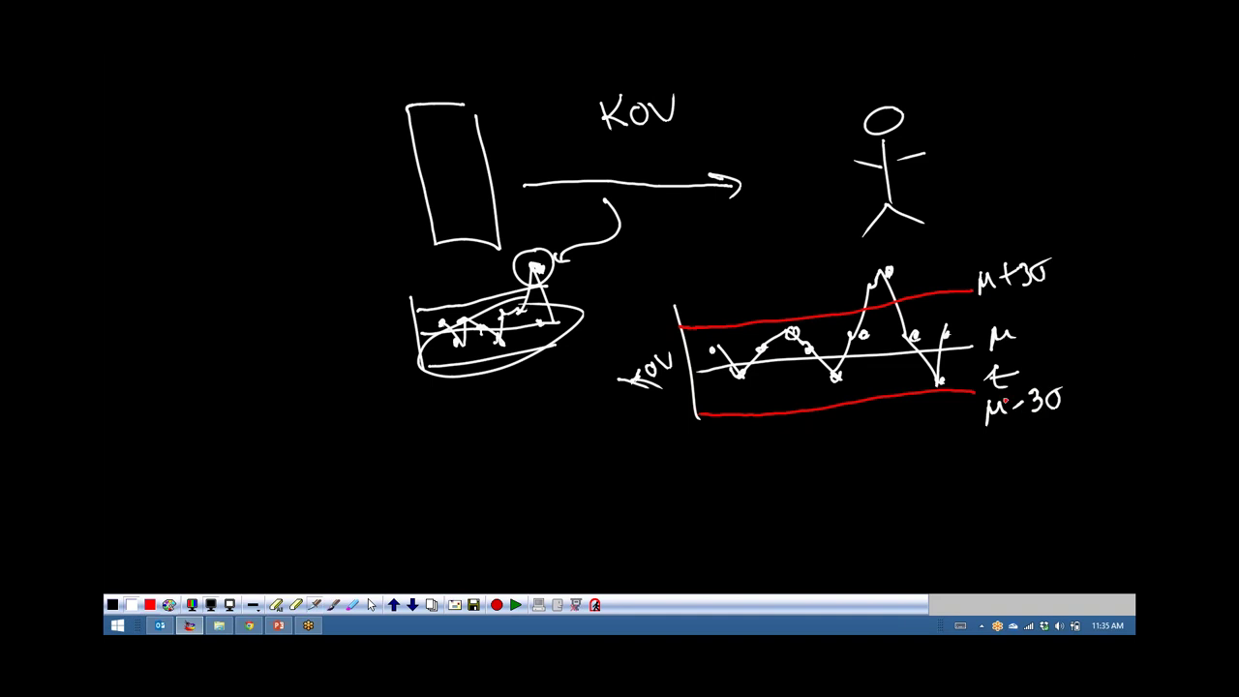
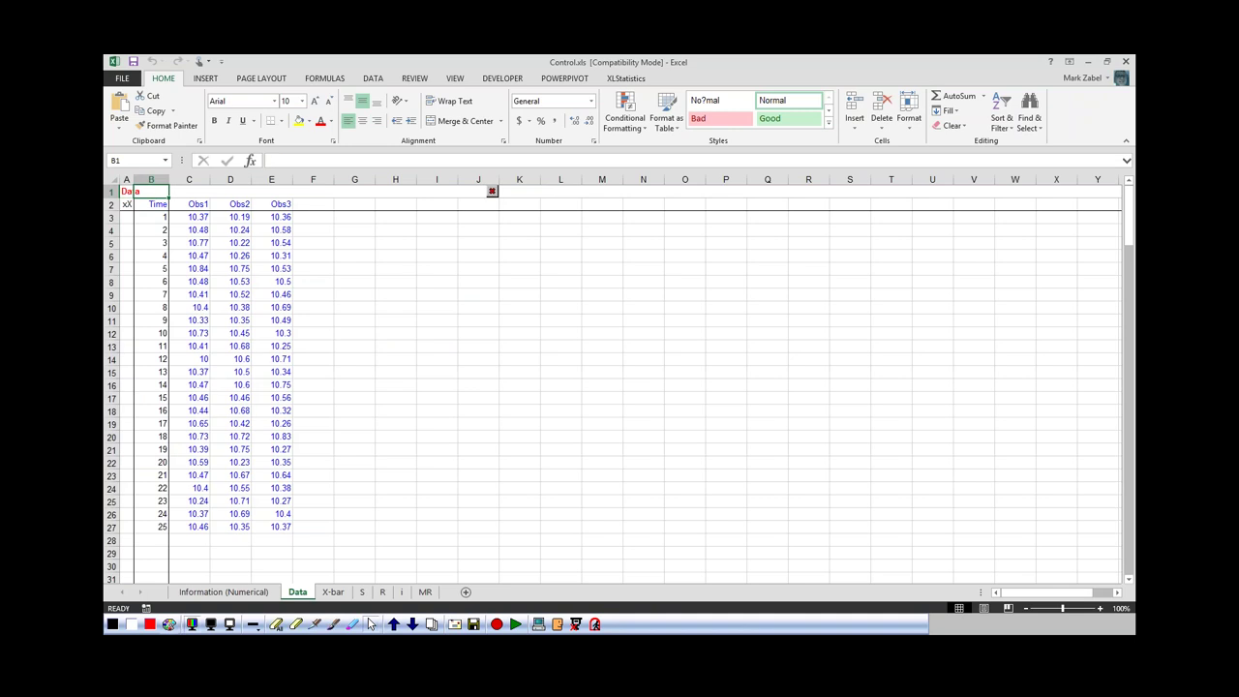
- Clear all the existing observations from the Data sheet of Control.xls
{"action": "double_click", "coordinate": [129, 191]}
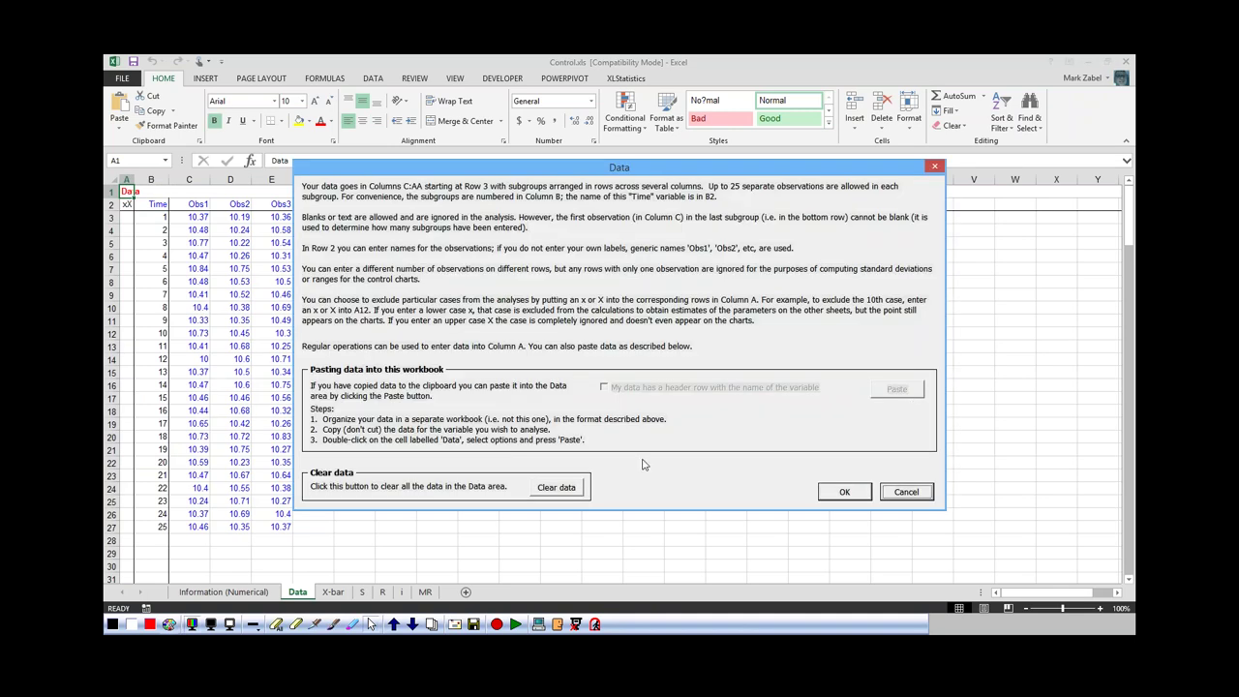
{"action": "left_click", "coordinate": [555, 488]}
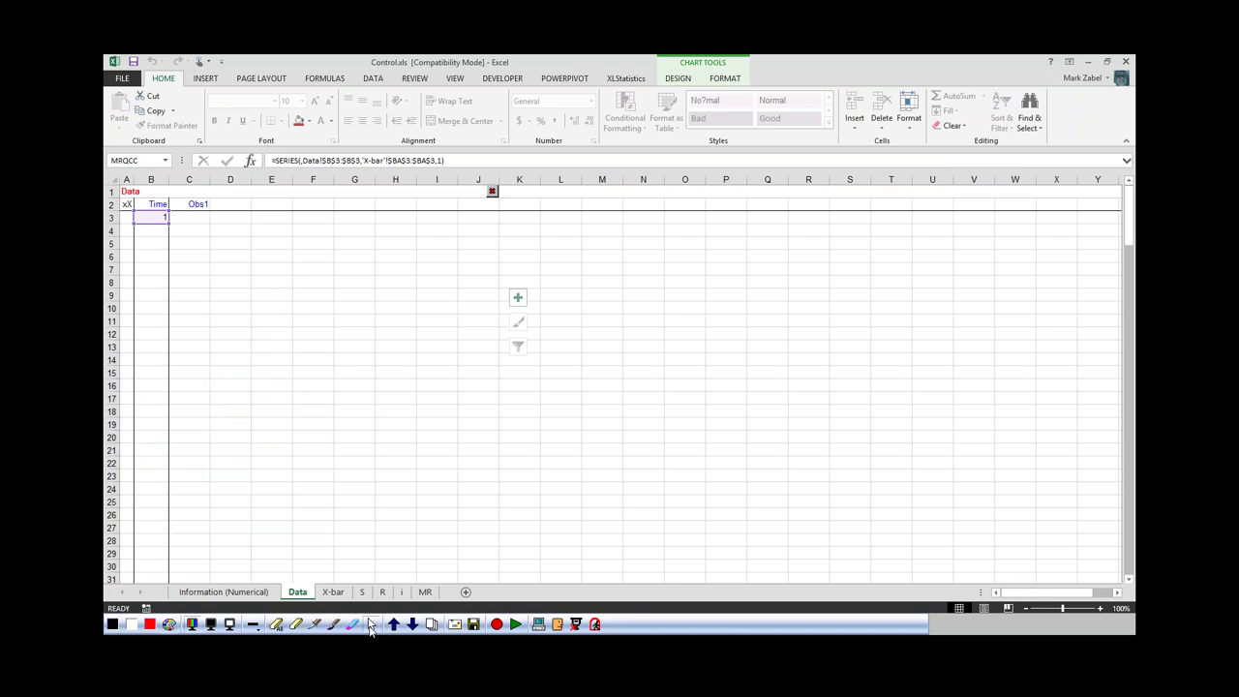
- Return to Gas Level.xls and copy the Gas Level (ppm) column with its header, B1:B31
{"action": "left_click", "coordinate": [1089, 63]}
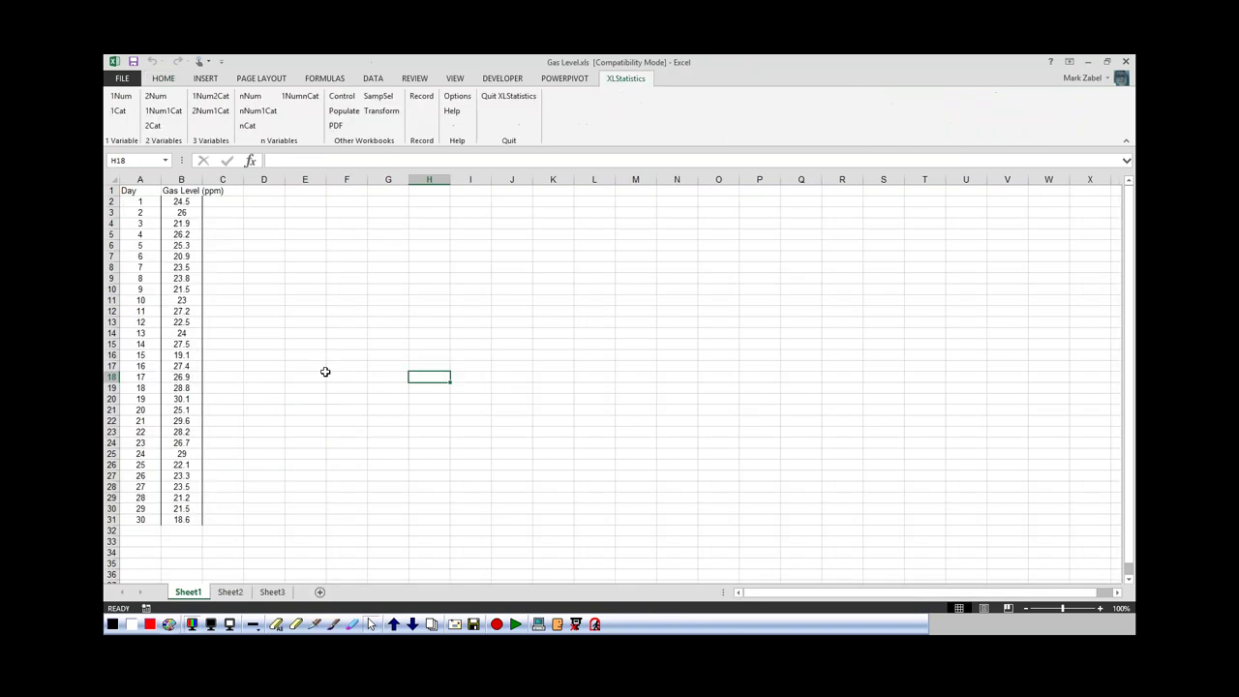
{"action": "left_click_drag", "start_coordinate": [181, 193], "coordinate": [181, 520]}
{"action": "key", "text": "ctrl+c"}
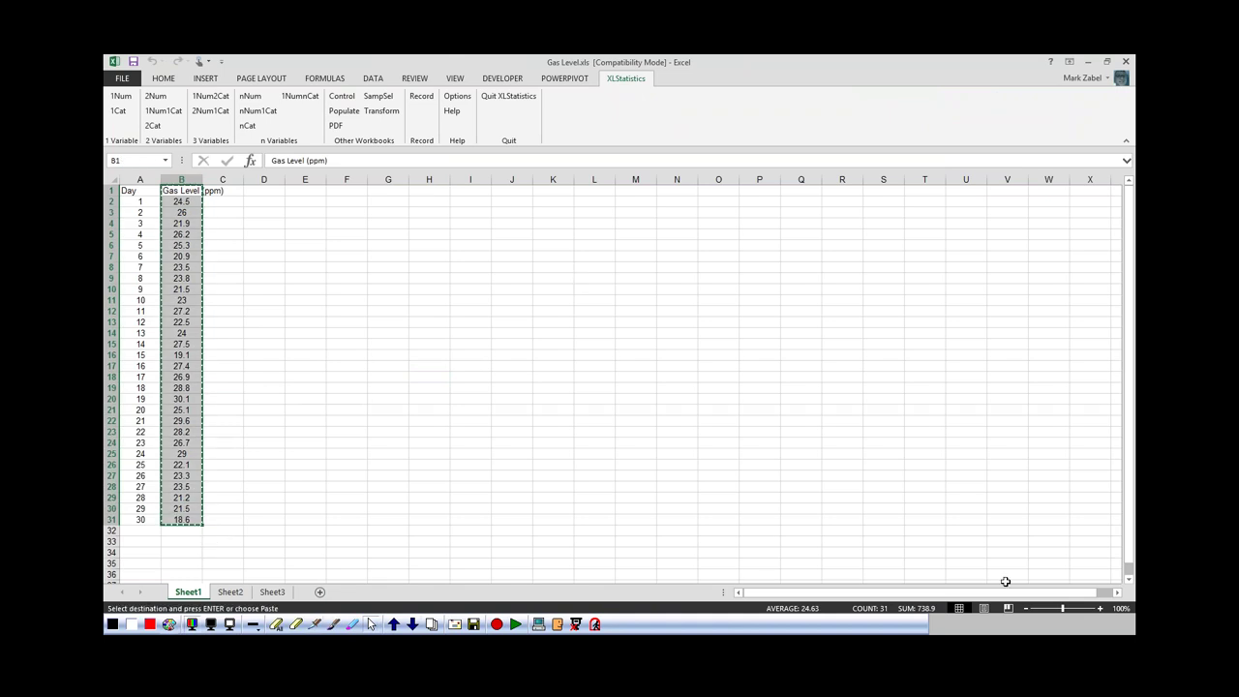
- Minimize Gas Level.xls, exit the screen annotation tool, and switch to the Control.xls workbook
{"action": "left_click", "coordinate": [1088, 61]}
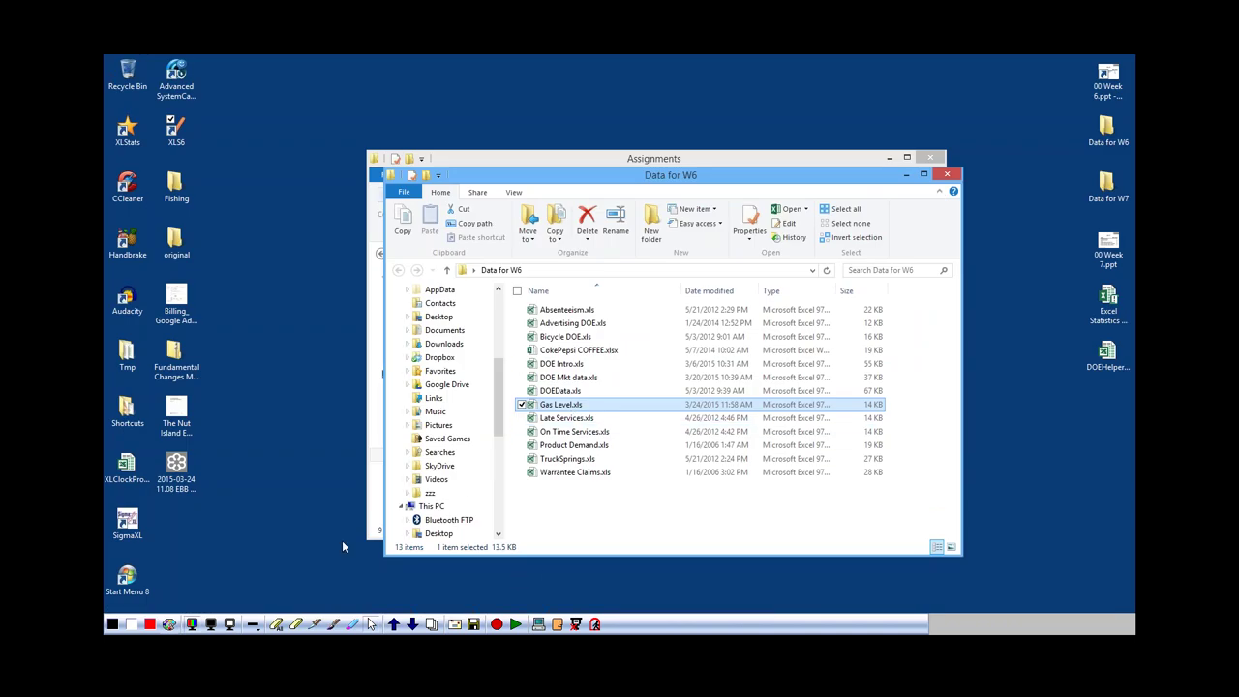
{"action": "left_click", "coordinate": [596, 625]}
{"action": "left_click", "coordinate": [624, 372]}
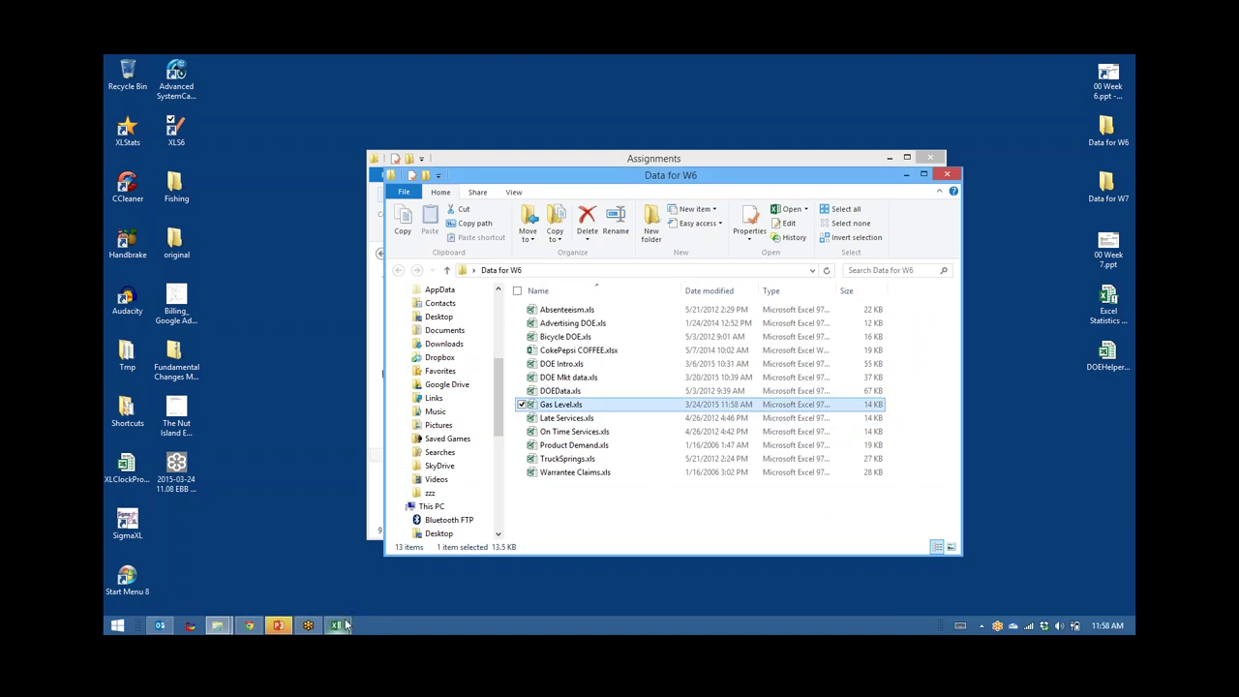
{"action": "mouse_move", "coordinate": [335, 625]}
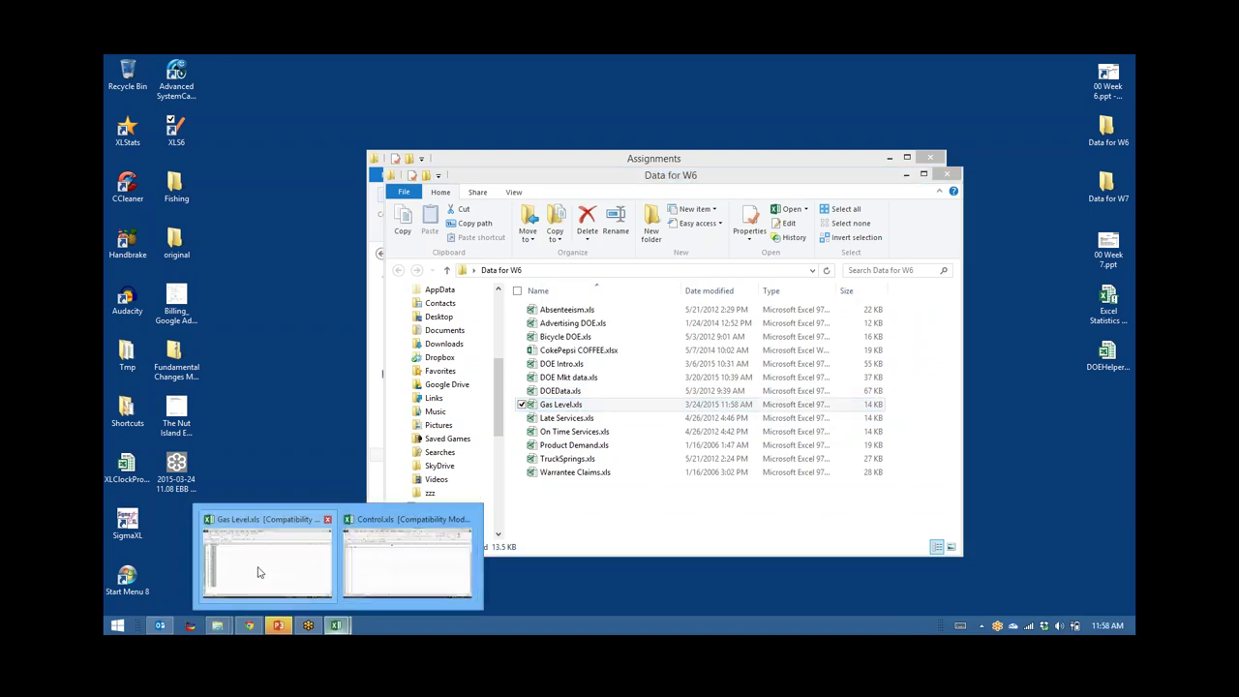
{"action": "left_click", "coordinate": [396, 571]}
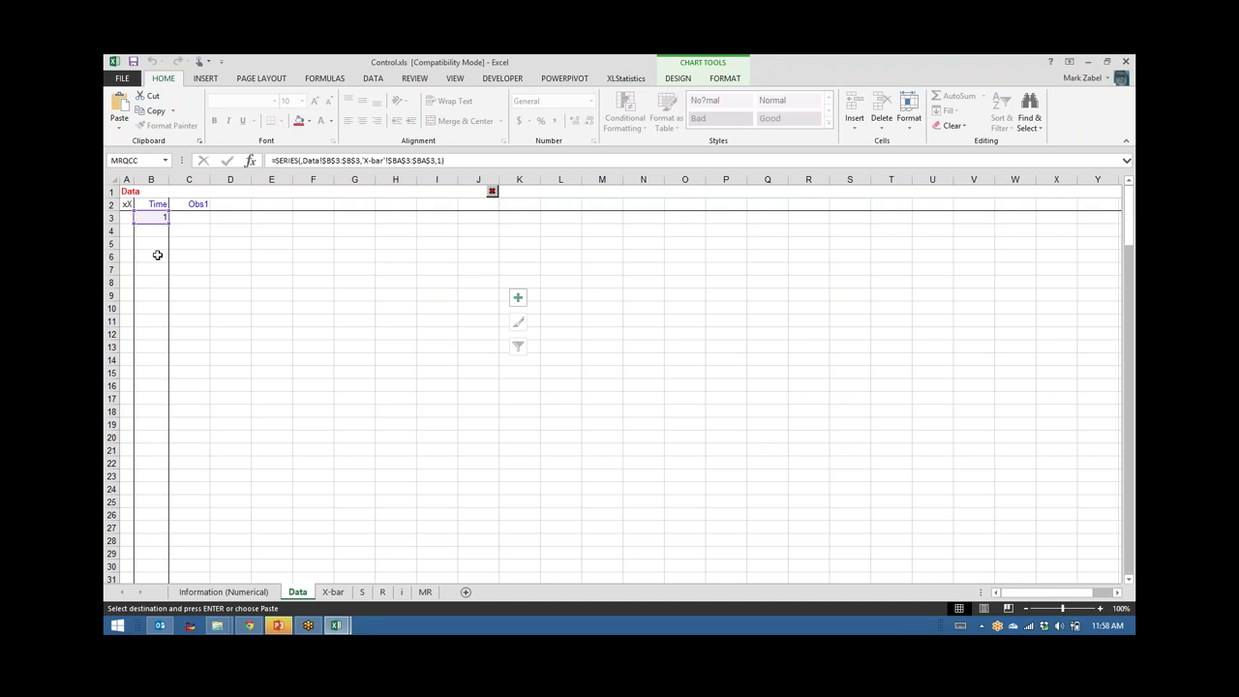
- Paste the copied Gas Level (ppm) column into the Data sheet, treating the first row as the variable name header
{"action": "double_click", "coordinate": [127, 190]}
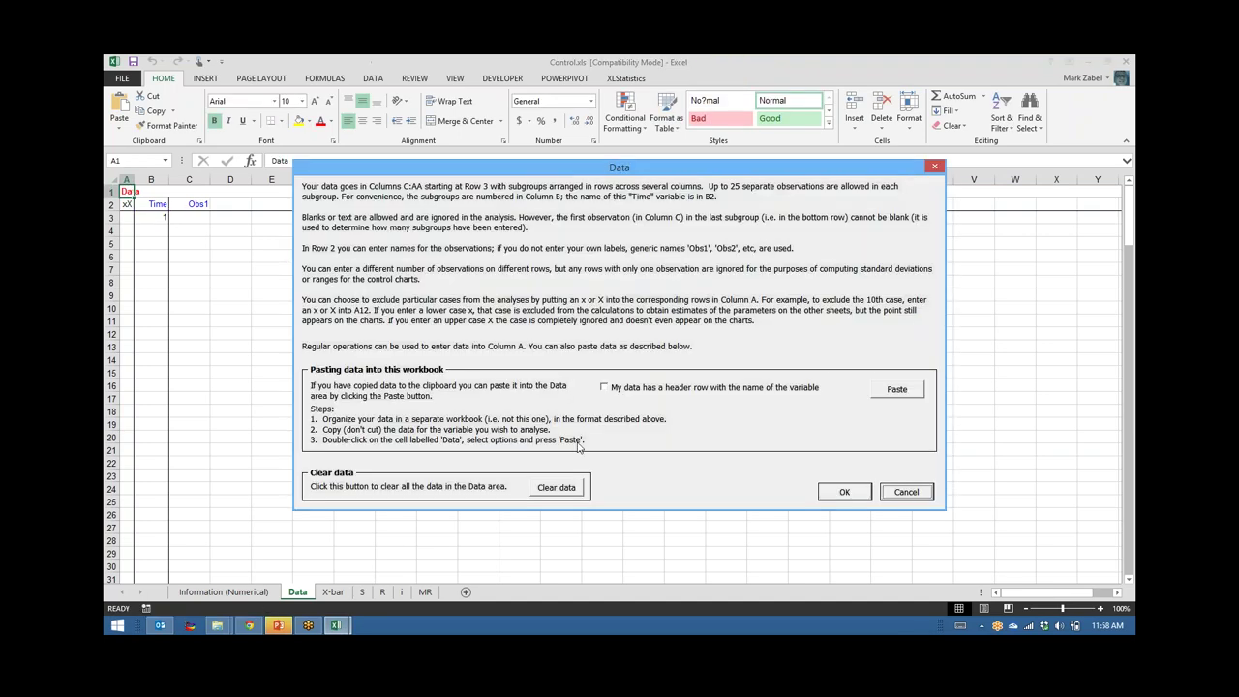
{"action": "left_click", "coordinate": [605, 388]}
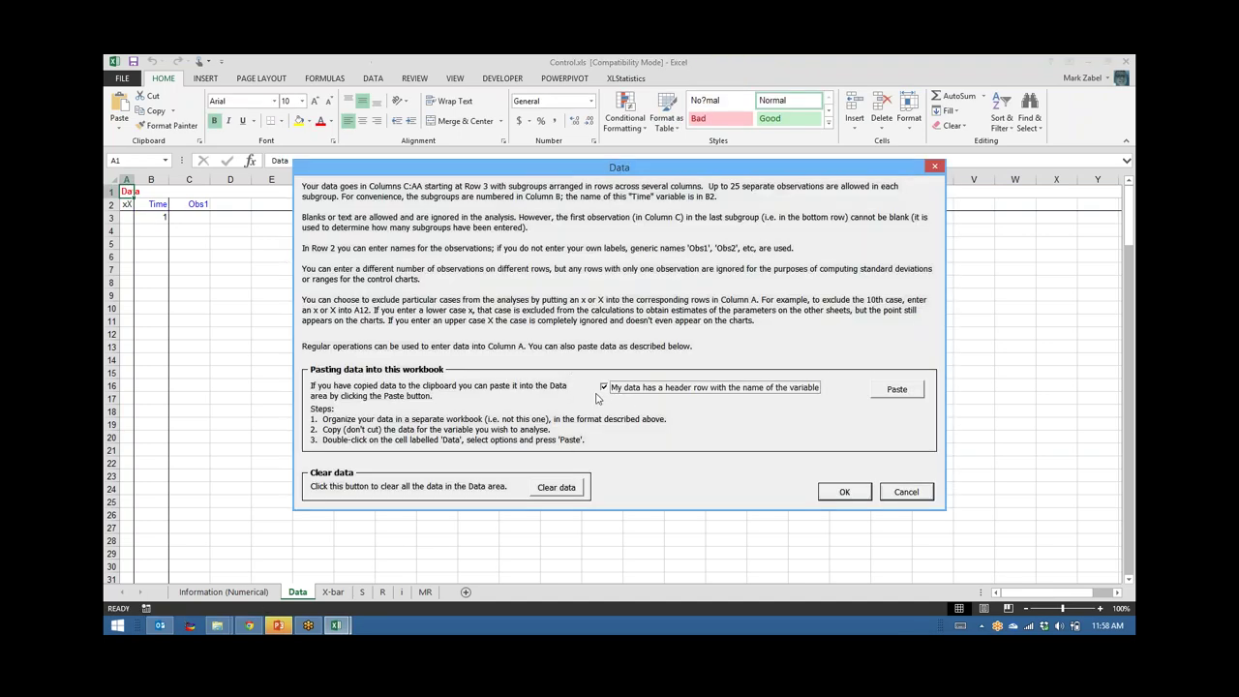
{"action": "left_click", "coordinate": [892, 391]}
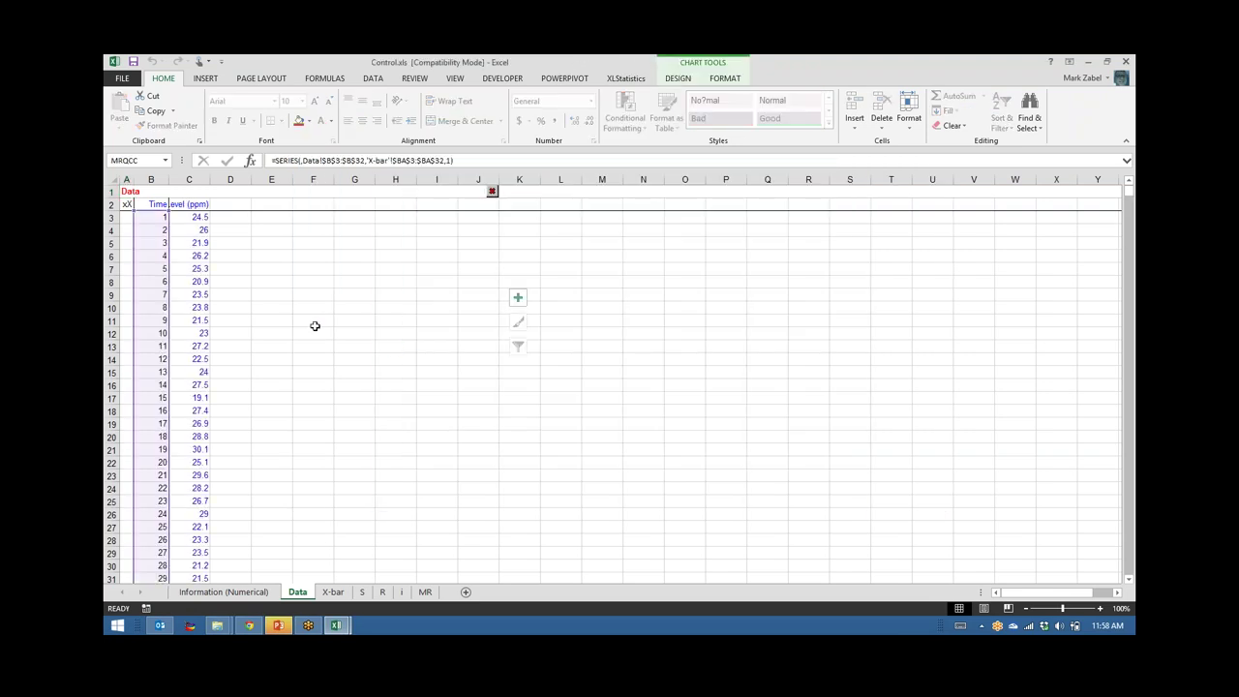
- Check the numbered Time column beside the pasted readings and open the individuals control chart sheet (i)
{"action": "left_click_drag", "start_coordinate": [152, 215], "coordinate": [152, 575]}
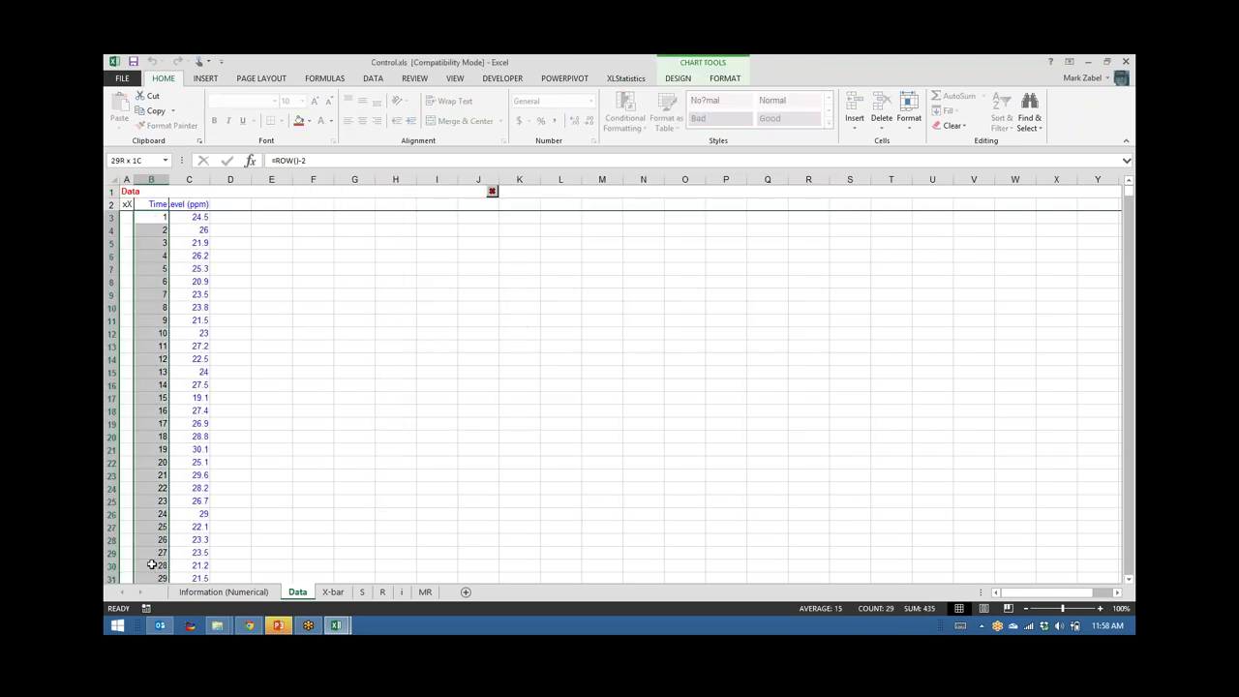
{"action": "left_click", "coordinate": [179, 516]}
{"action": "left_click", "coordinate": [402, 592]}
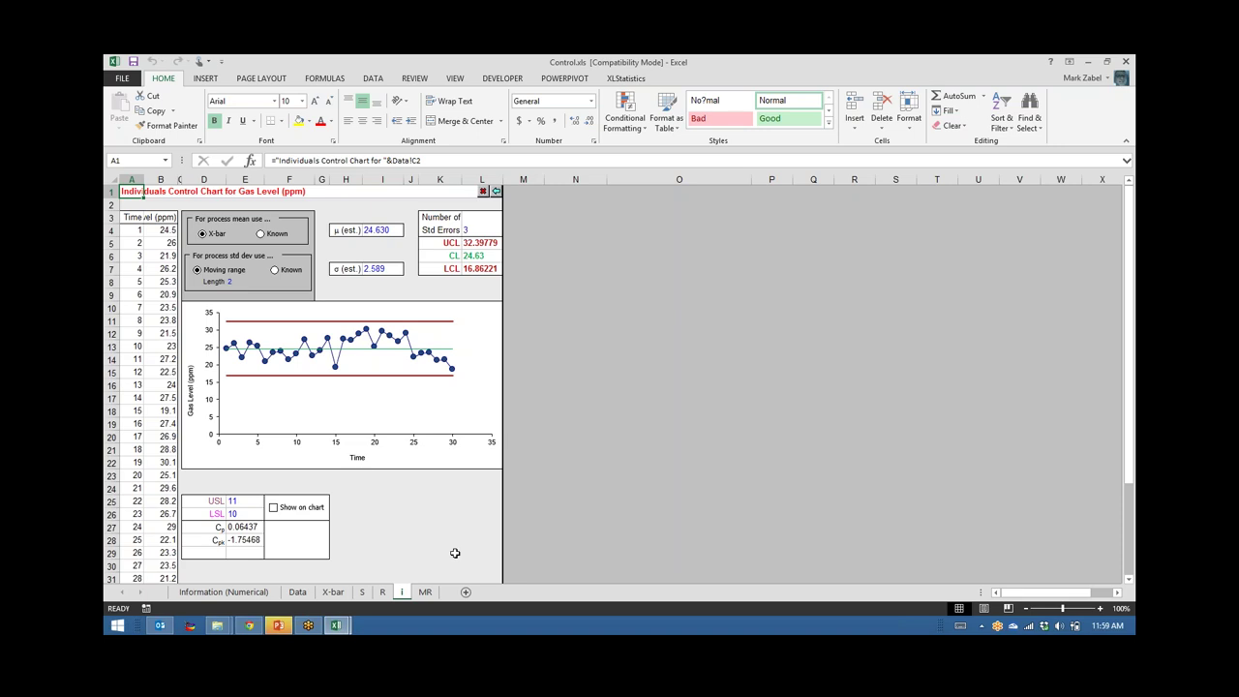
- Close the Control workbook, return to Gas Level.xls and copy the Gas Level (ppm) column with its header, B1:B31
{"action": "left_click", "coordinate": [482, 191]}
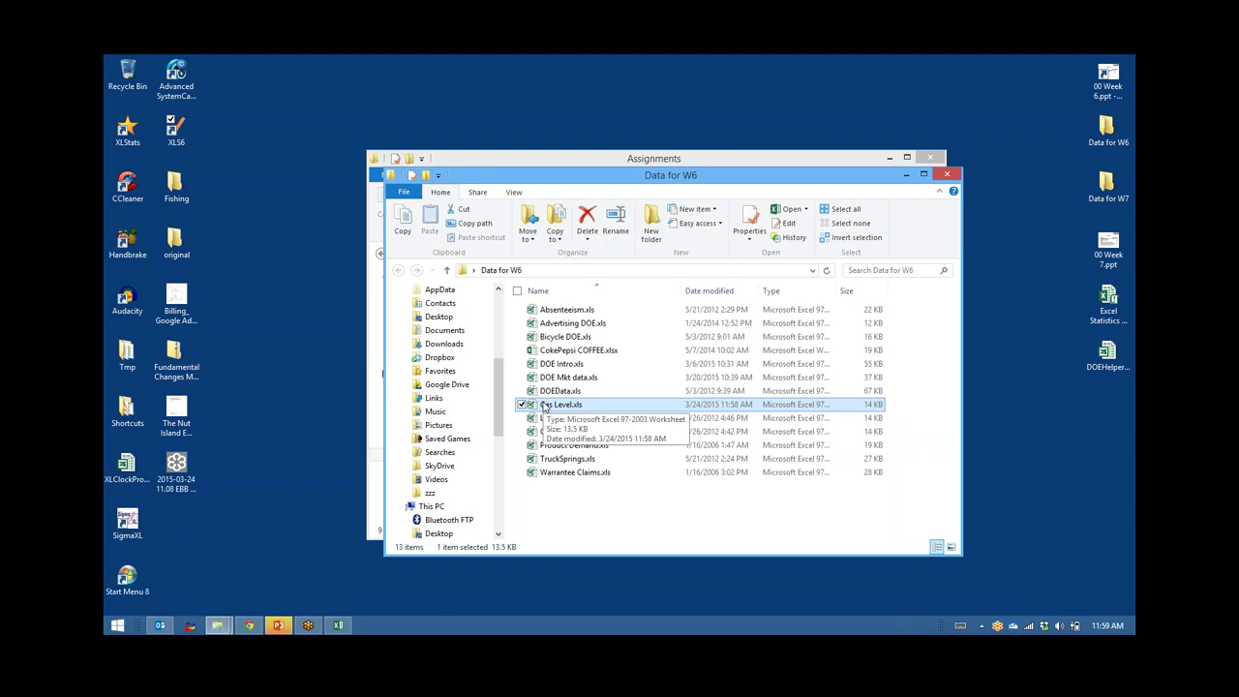
{"action": "left_click", "coordinate": [337, 627]}
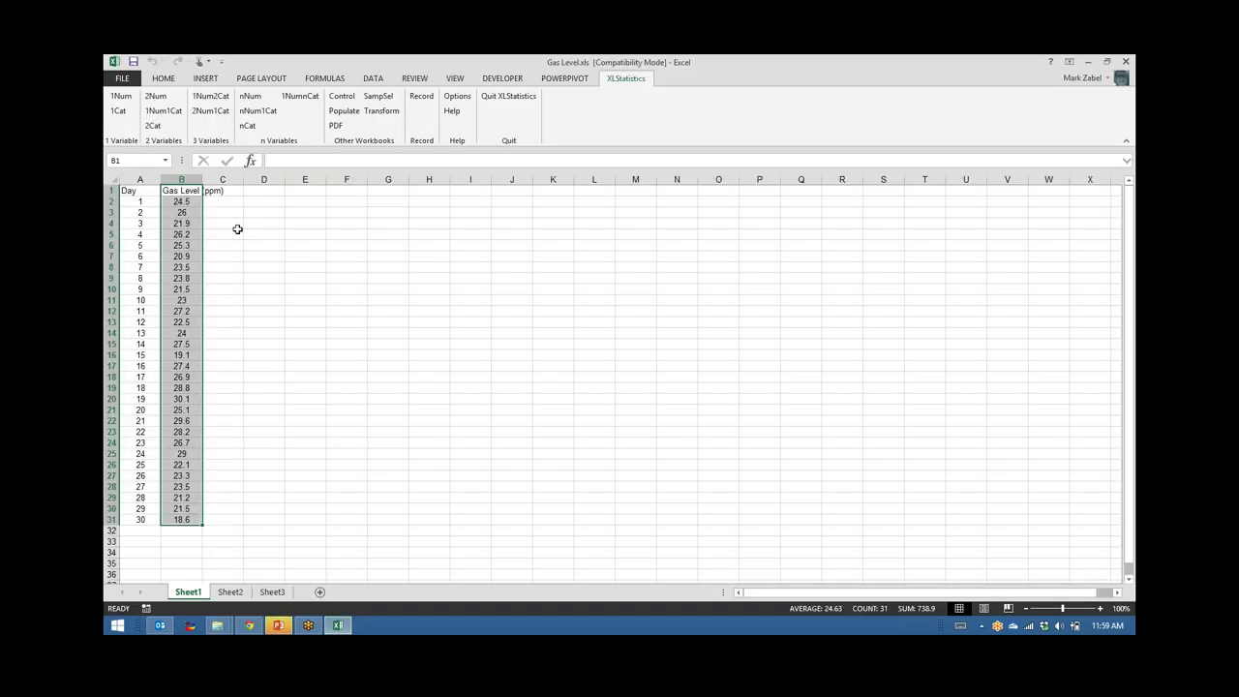
{"action": "key", "text": "ctrl+c"}
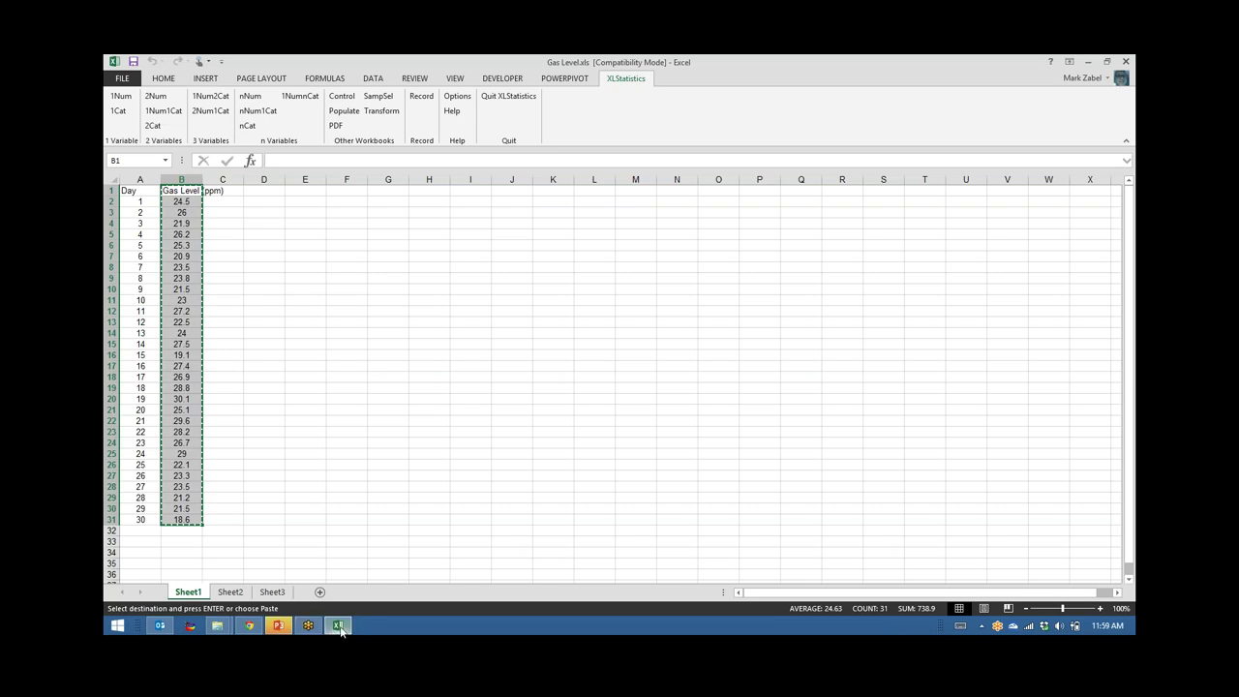
{"action": "mouse_move", "coordinate": [341, 630]}
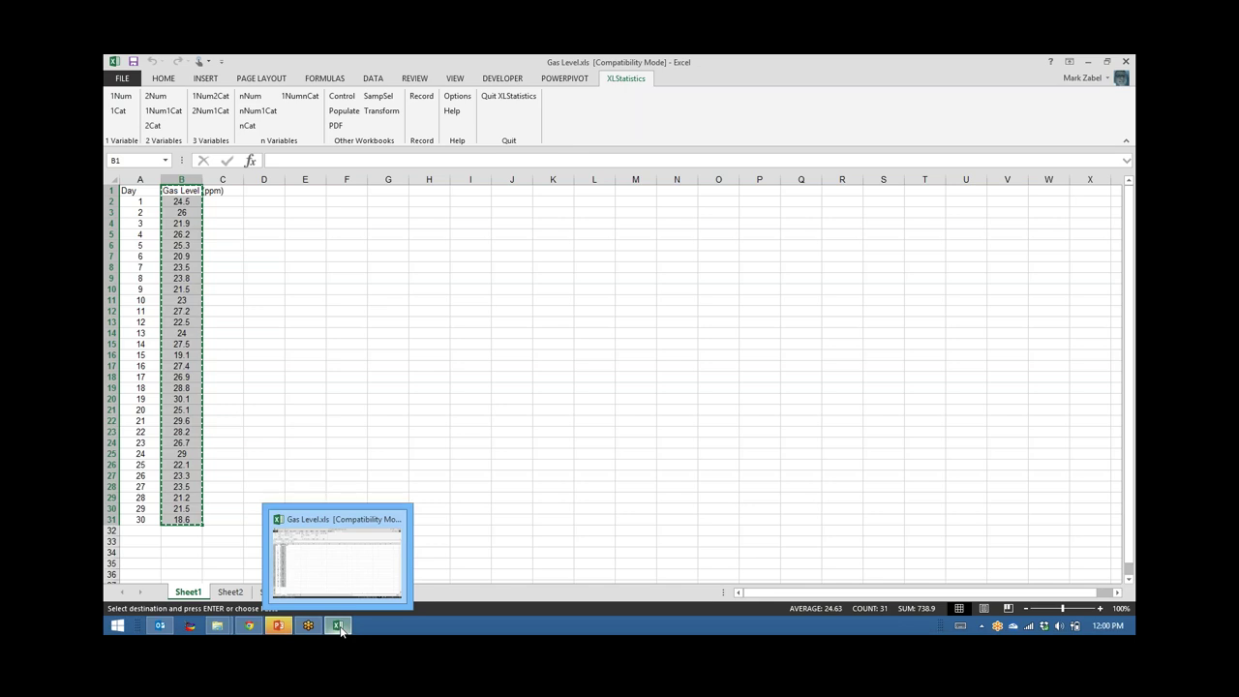
- Open a fresh XLStatistics Control workbook for a numerical variable and show its individuals control chart sheet (i)
{"action": "left_click", "coordinate": [342, 96]}
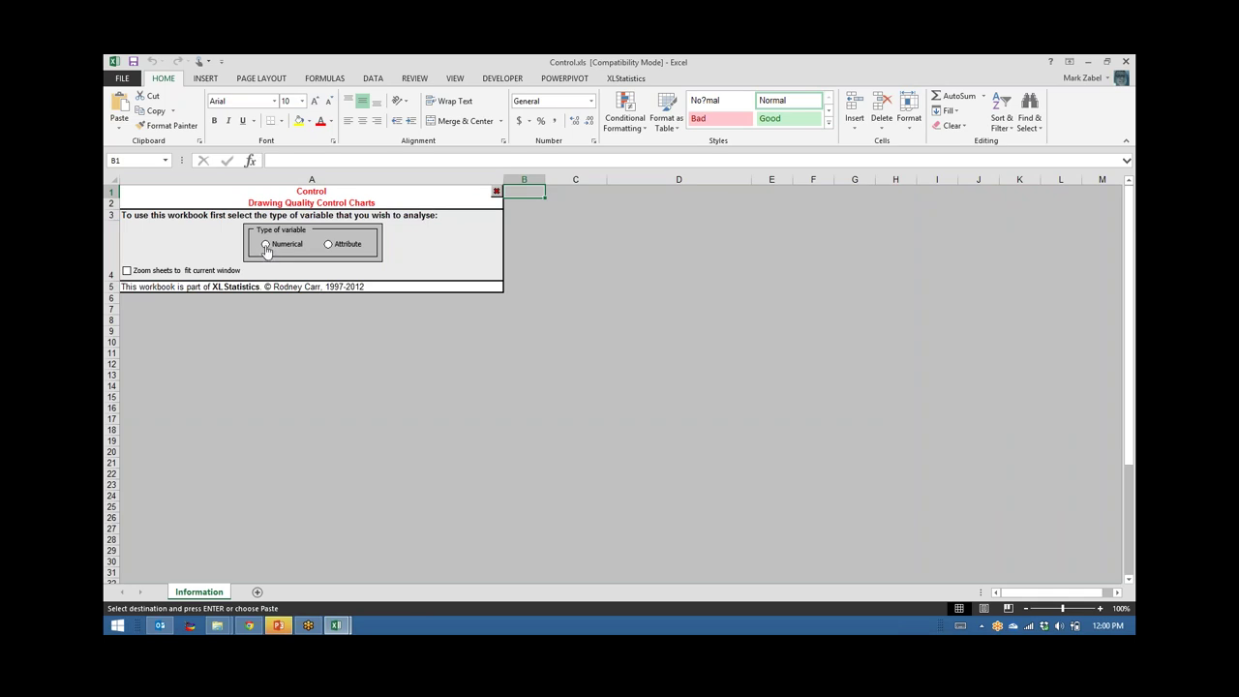
{"action": "left_click", "coordinate": [266, 245]}
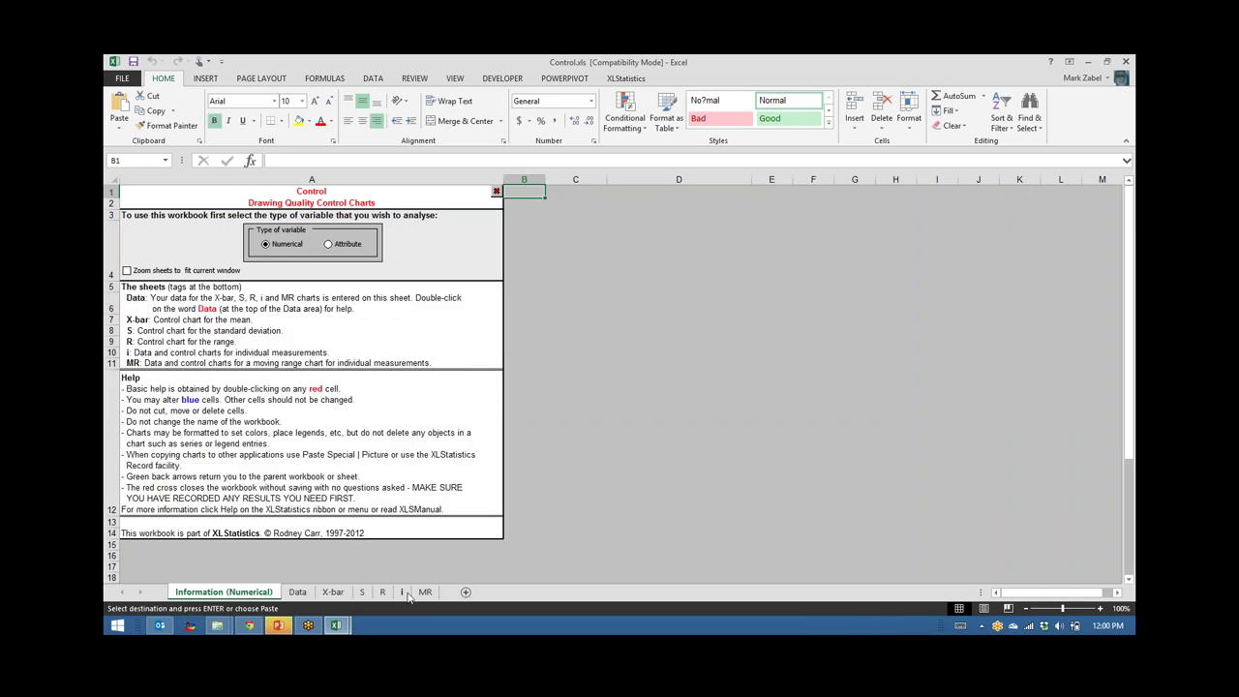
{"action": "left_click", "coordinate": [405, 593]}
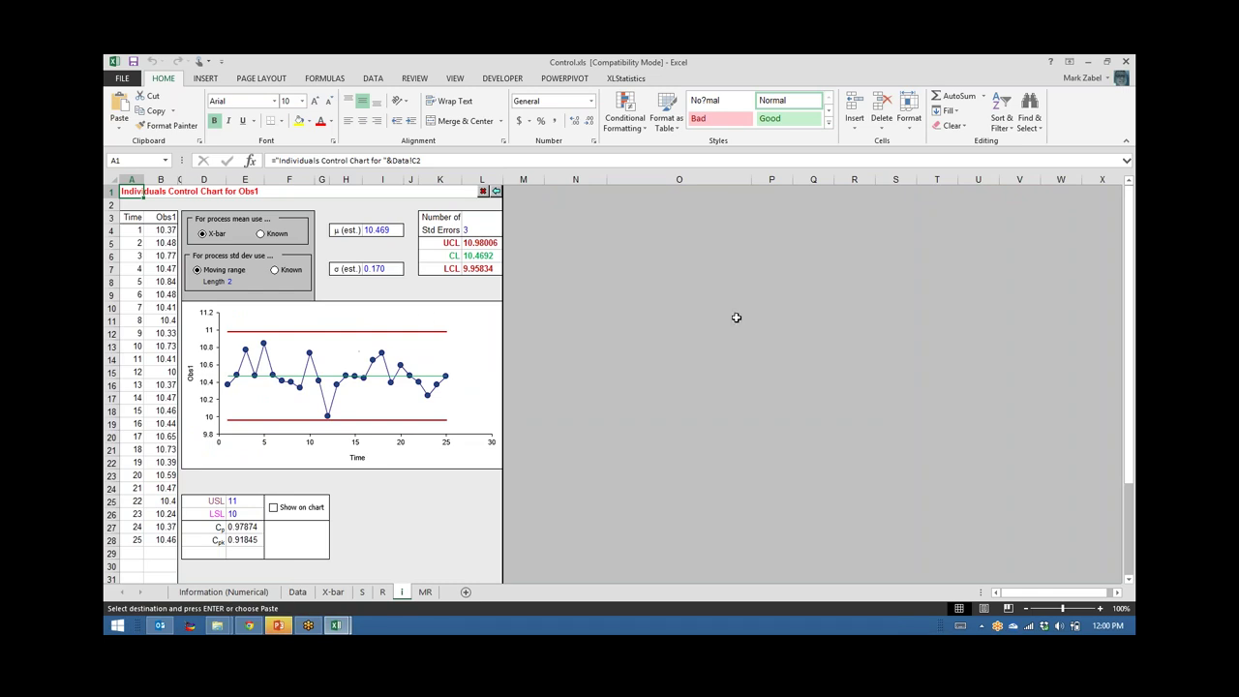
- Examine the UCL and CL cells of the individuals control chart for the sample data
{"action": "left_click", "coordinate": [638, 321]}
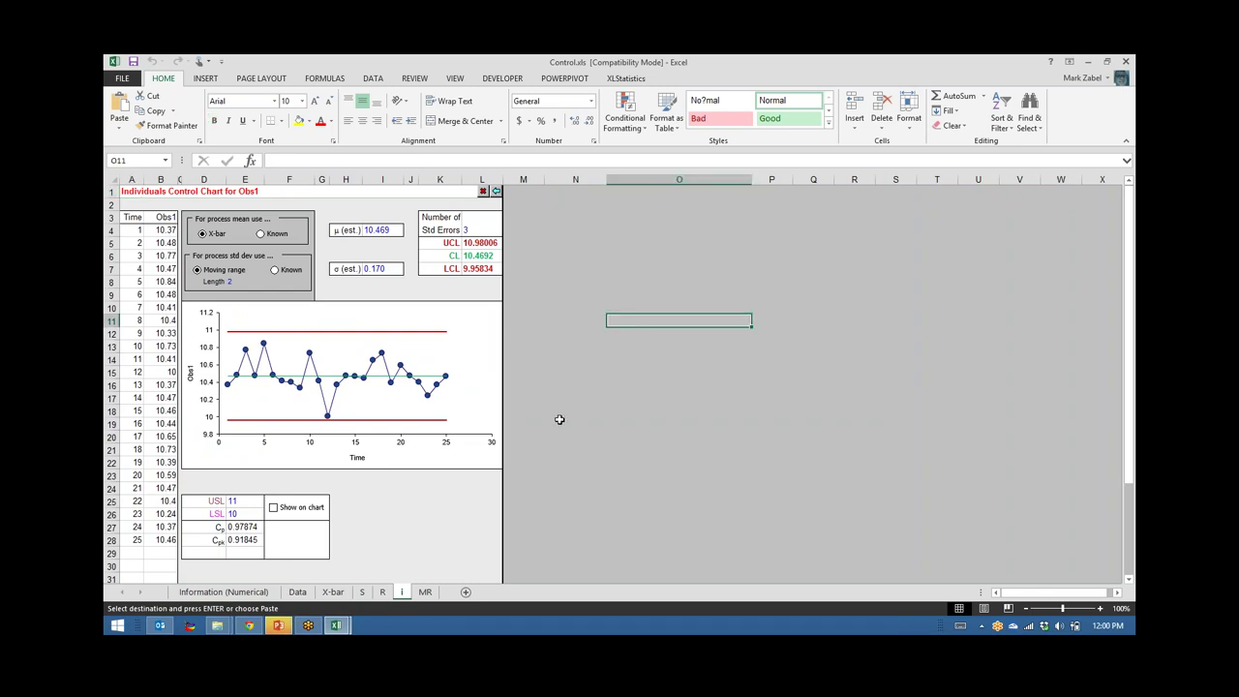
{"action": "left_click", "coordinate": [475, 244]}
{"action": "left_click", "coordinate": [480, 256]}
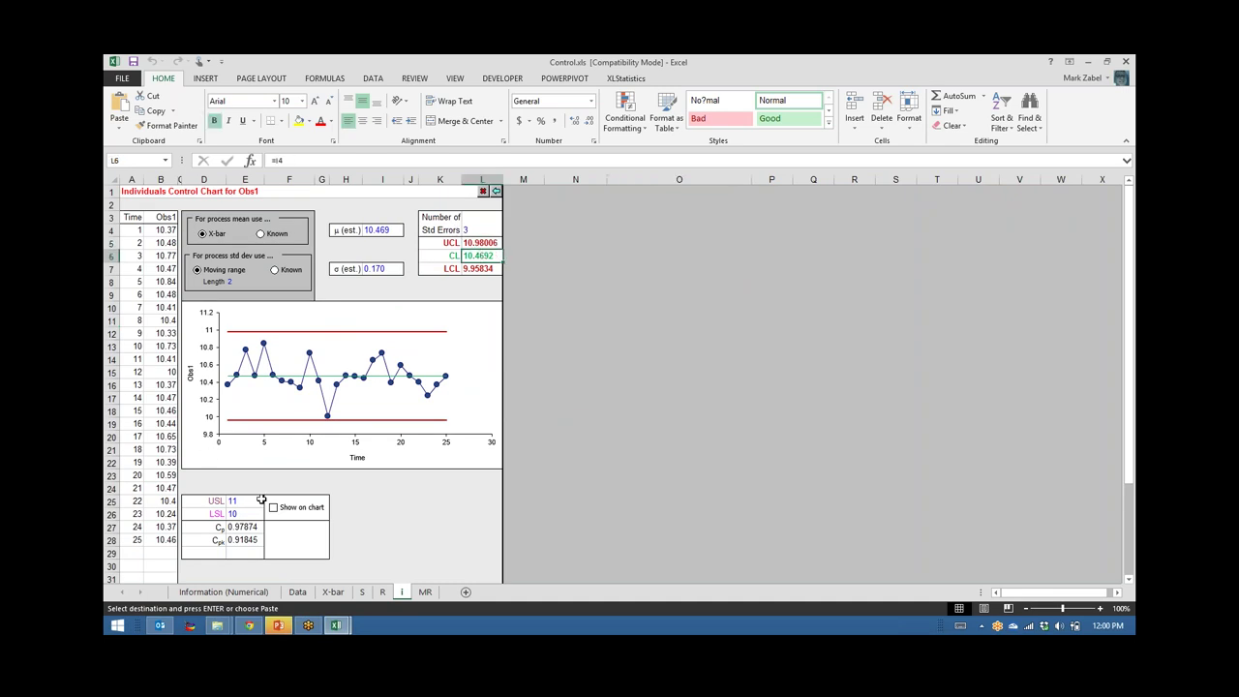
- Examine the USL and LSL specification limits and briefly show them on the chart before hiding them again
{"action": "left_click", "coordinate": [229, 502]}
{"action": "left_click", "coordinate": [218, 502]}
{"action": "left_click", "coordinate": [229, 512]}
{"action": "left_click", "coordinate": [220, 499]}
{"action": "left_click", "coordinate": [219, 514]}
{"action": "left_click", "coordinate": [230, 500]}
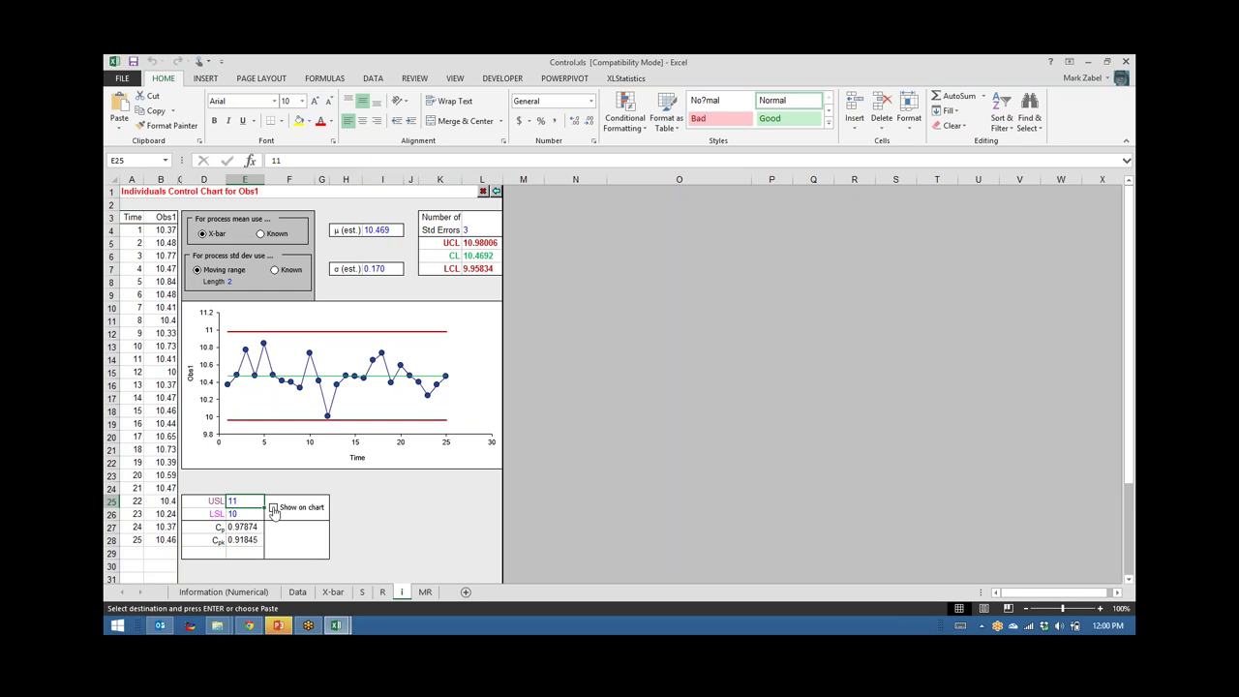
{"action": "left_click", "coordinate": [274, 509]}
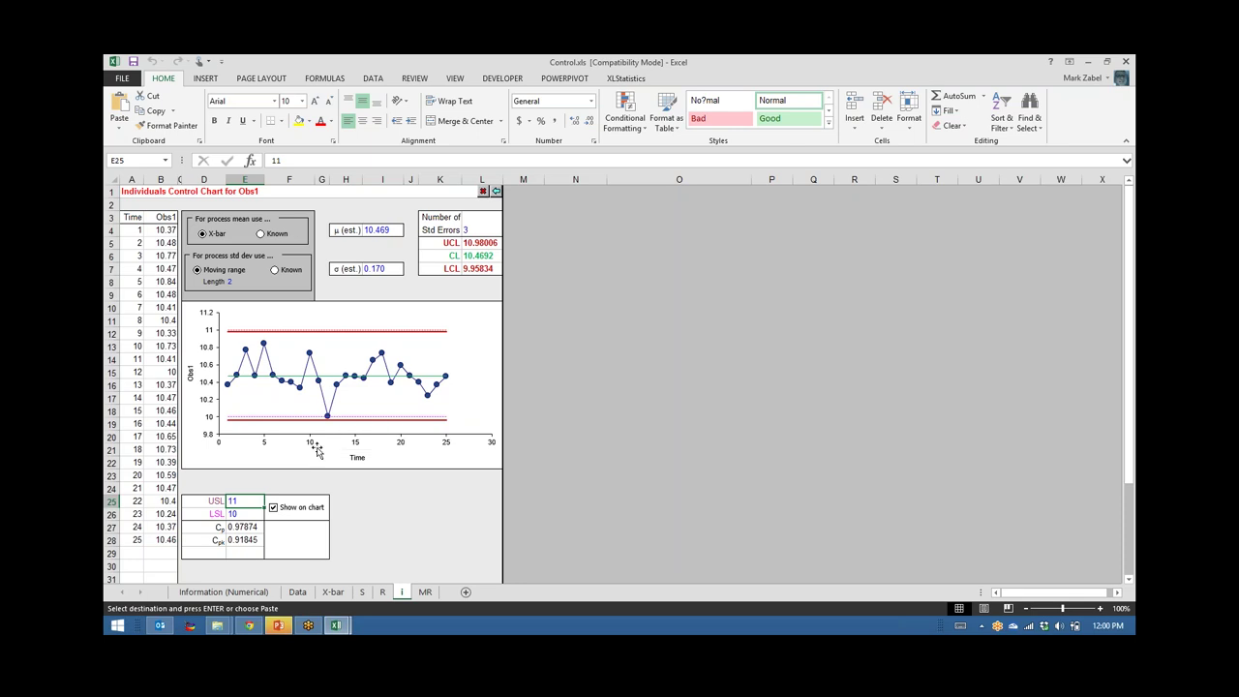
{"action": "left_click", "coordinate": [274, 508]}
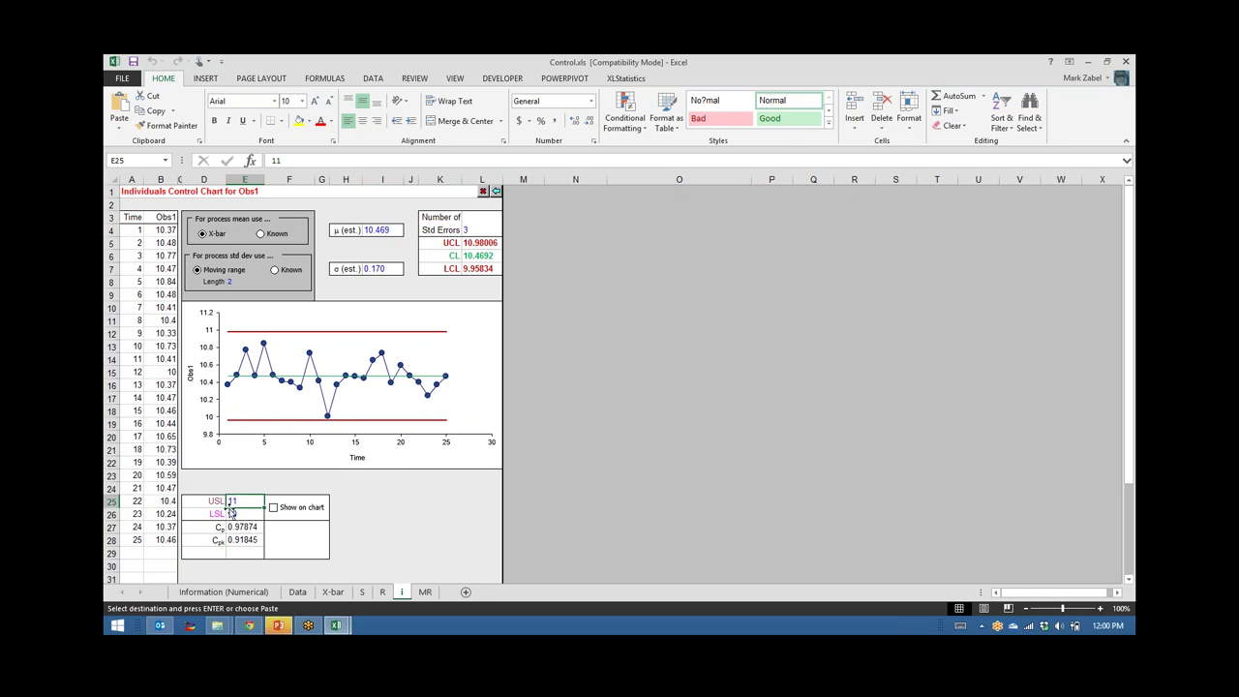
- Review how the center line and upper control limit are calculated by inspecting the formulas in L5 and L6
{"action": "left_click", "coordinate": [477, 256]}
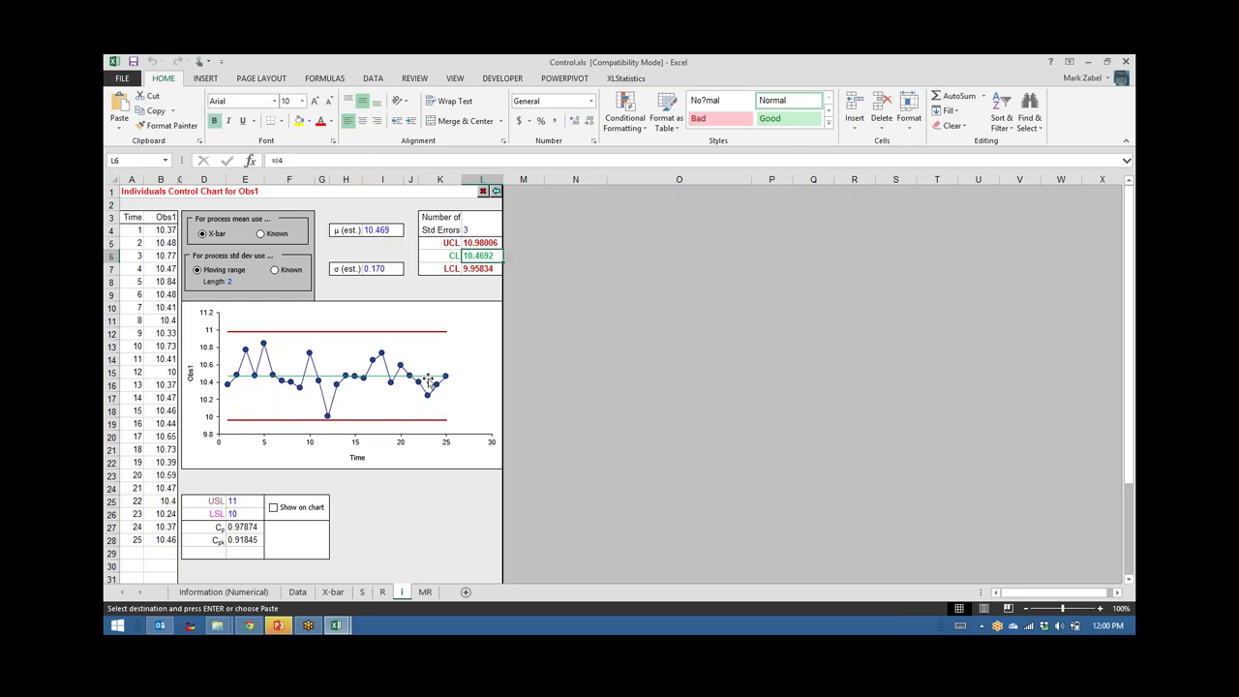
{"action": "left_click", "coordinate": [493, 242]}
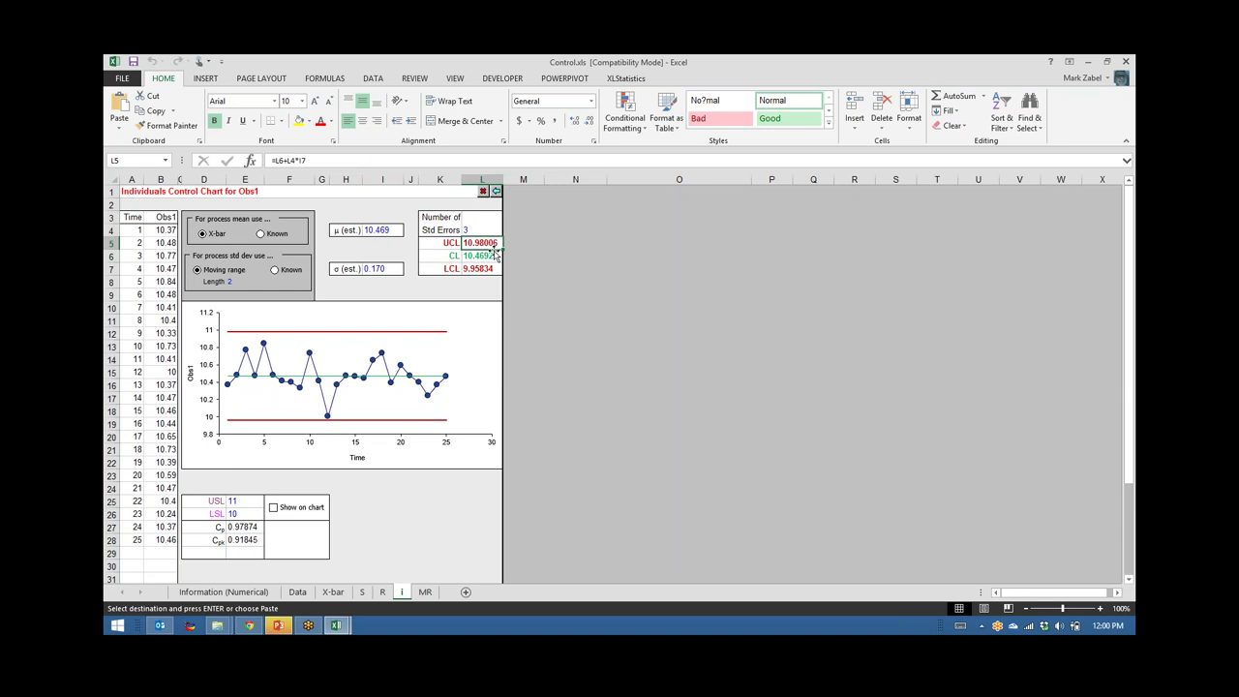
{"action": "left_click", "coordinate": [490, 255]}
{"action": "left_click", "coordinate": [484, 244]}
{"action": "left_click", "coordinate": [484, 255]}
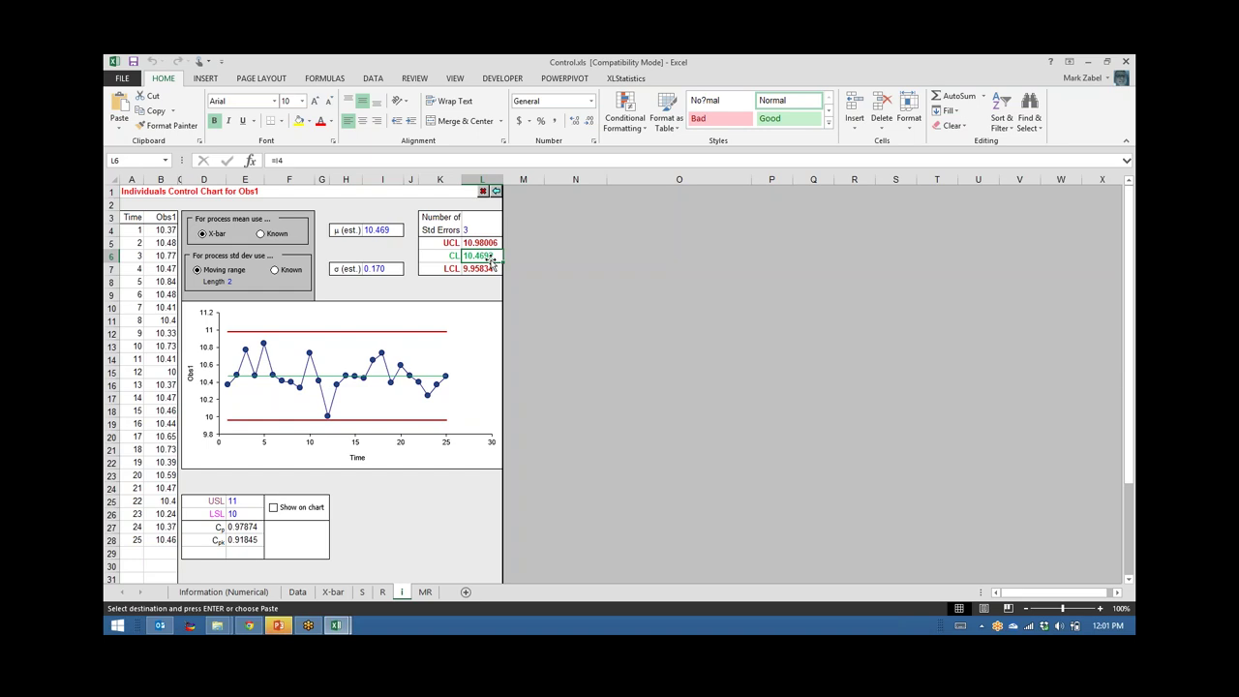
- Set the USL to 10.85 and the LSL to 10.15, and show both specification limits on the individuals chart
{"action": "left_click", "coordinate": [239, 502]}
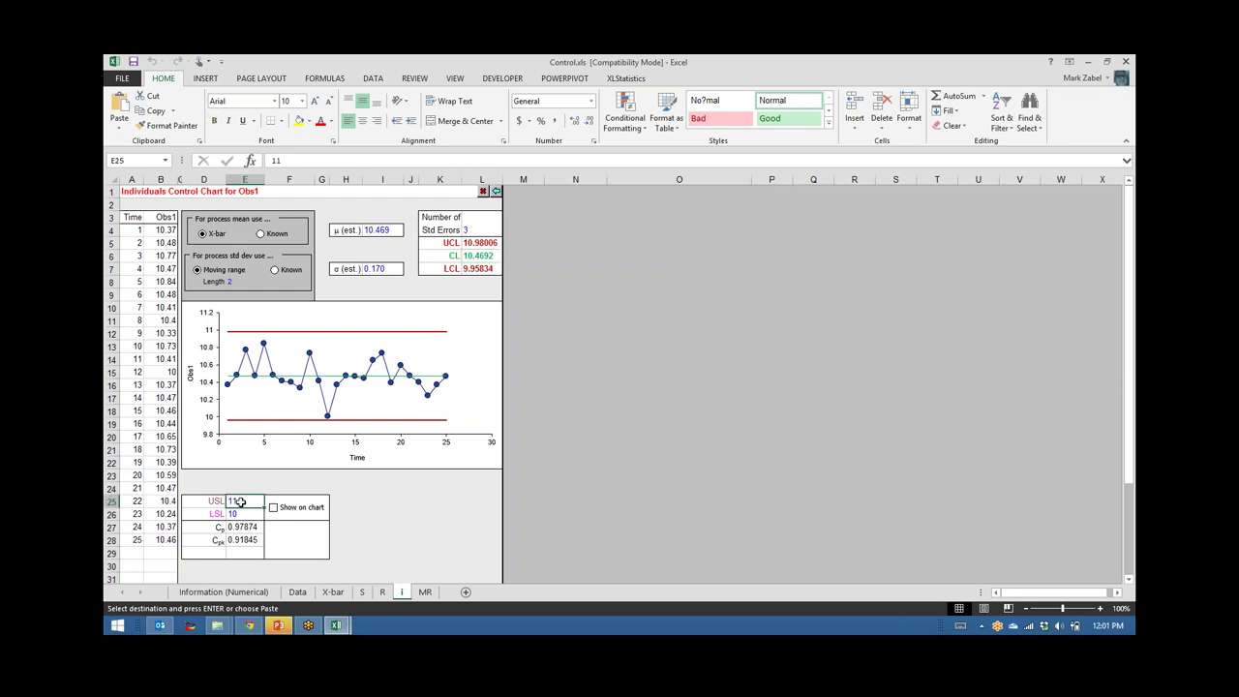
{"action": "type", "text": "1"}
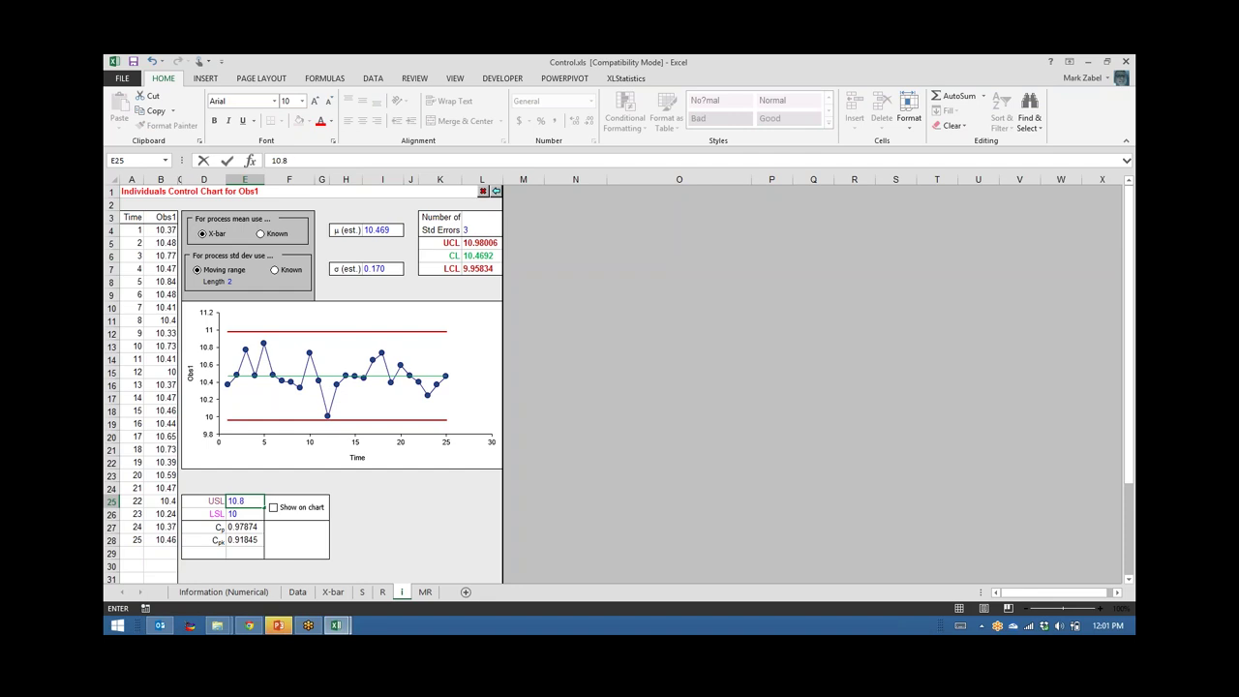
{"action": "key", "text": "Return"}
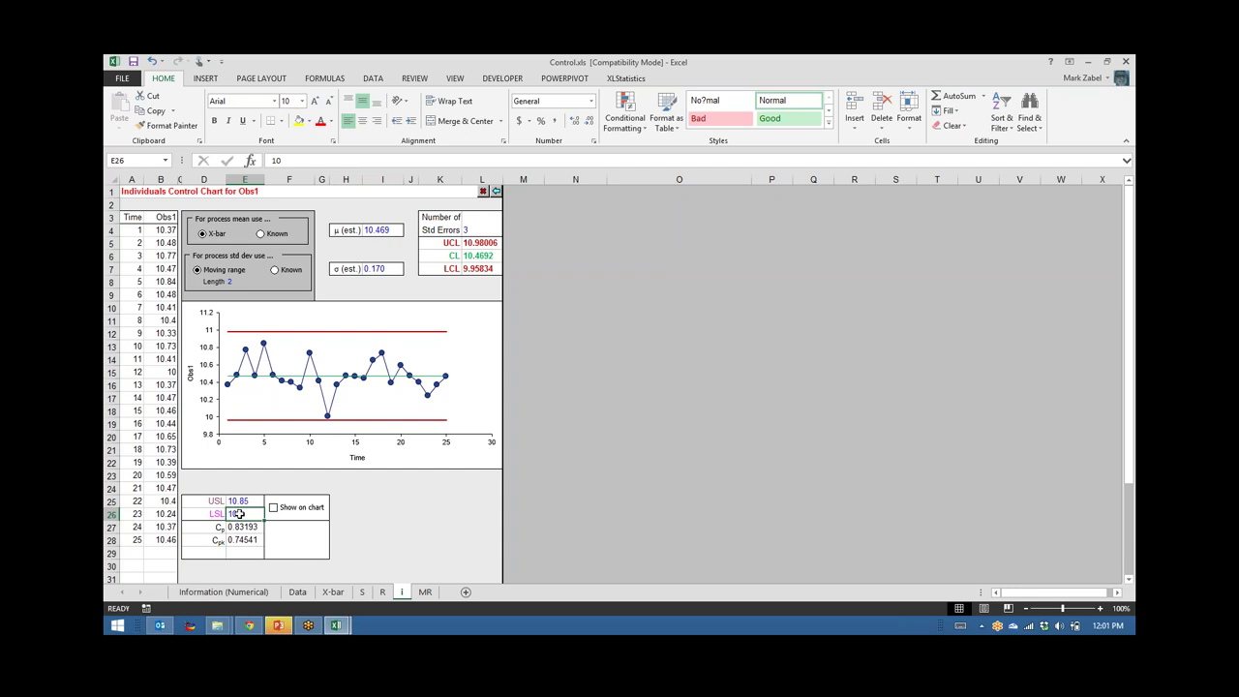
{"action": "type", "text": "10.15"}
{"action": "key", "text": "Return"}
{"action": "left_click", "coordinate": [286, 511]}
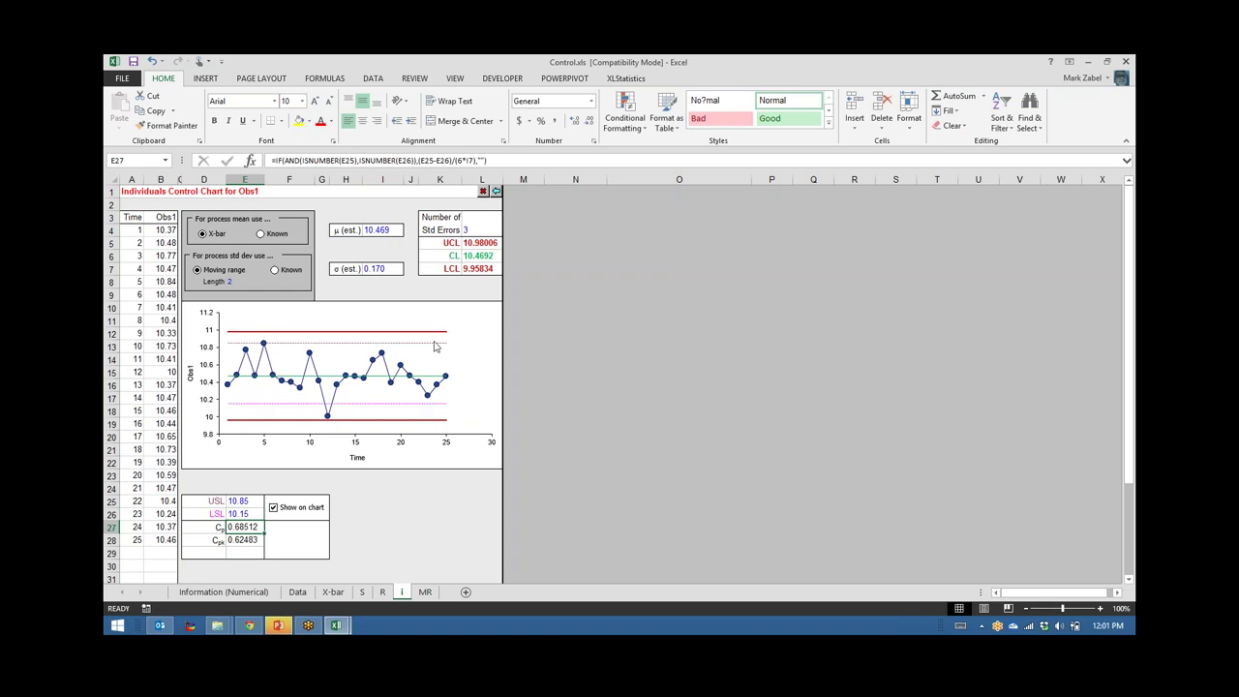
- Compare the dashed specification limit lines with the plotted points and the red control limits on the chart
{"action": "left_click", "coordinate": [237, 501]}
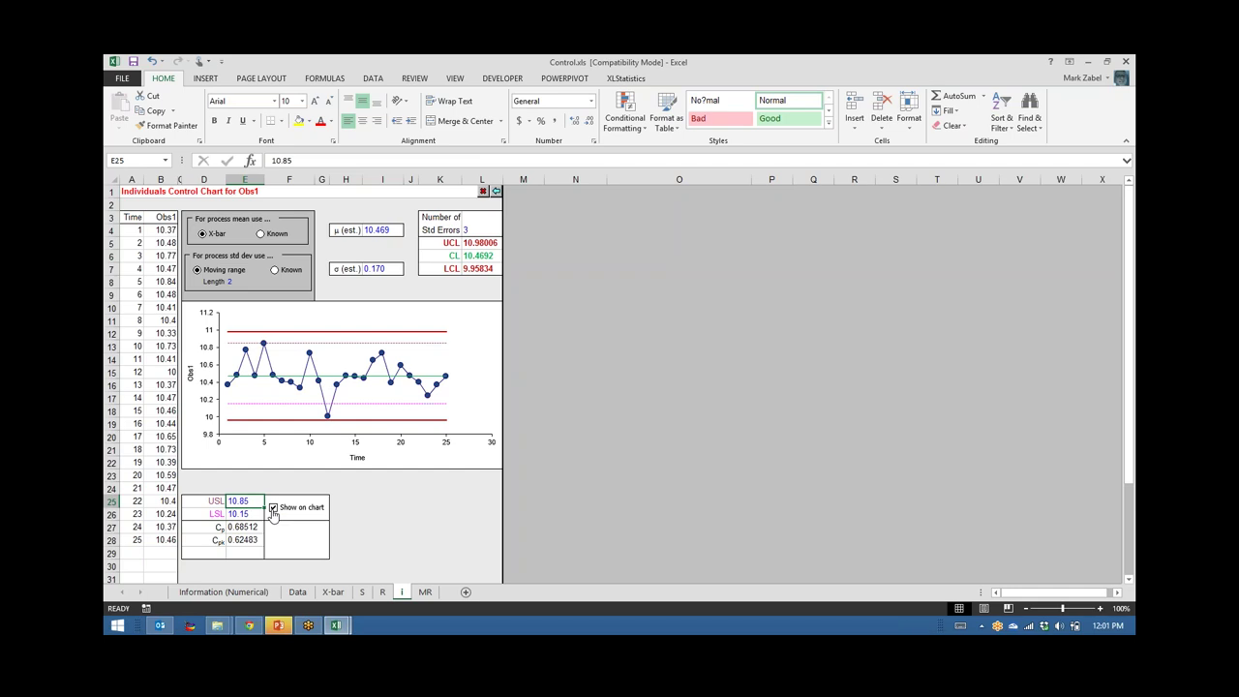
{"action": "left_click", "coordinate": [234, 343]}
{"action": "left_click", "coordinate": [238, 406]}
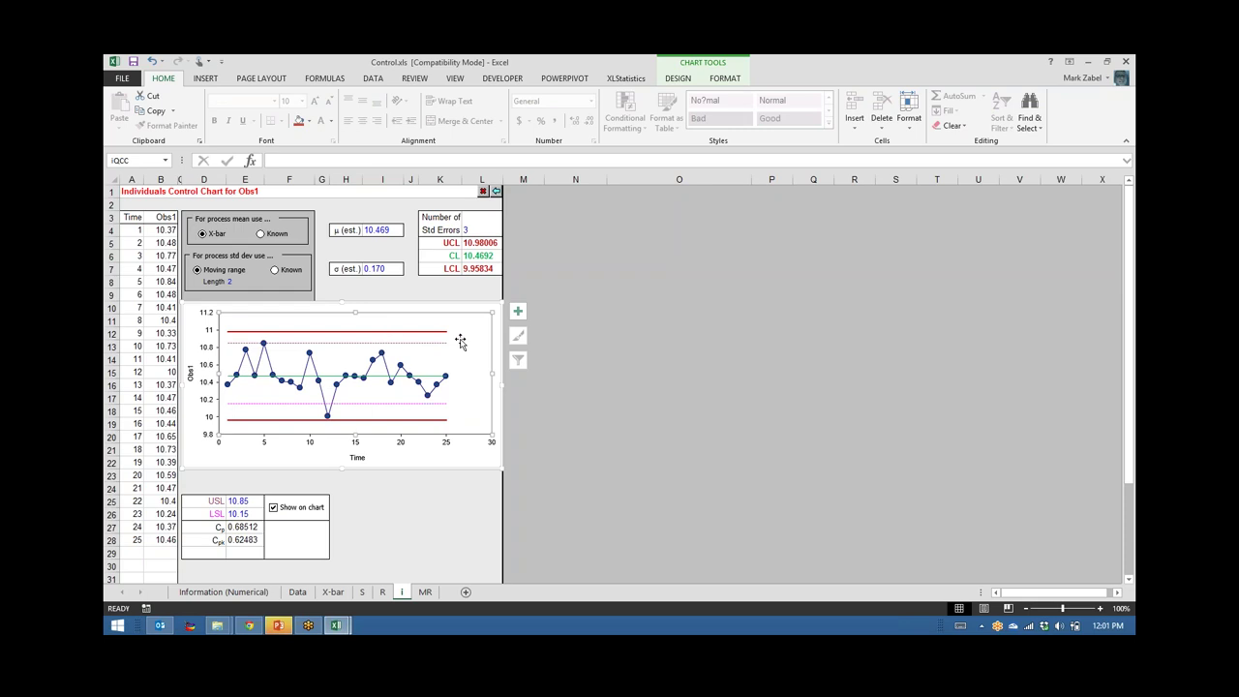
{"action": "left_click", "coordinate": [429, 343]}
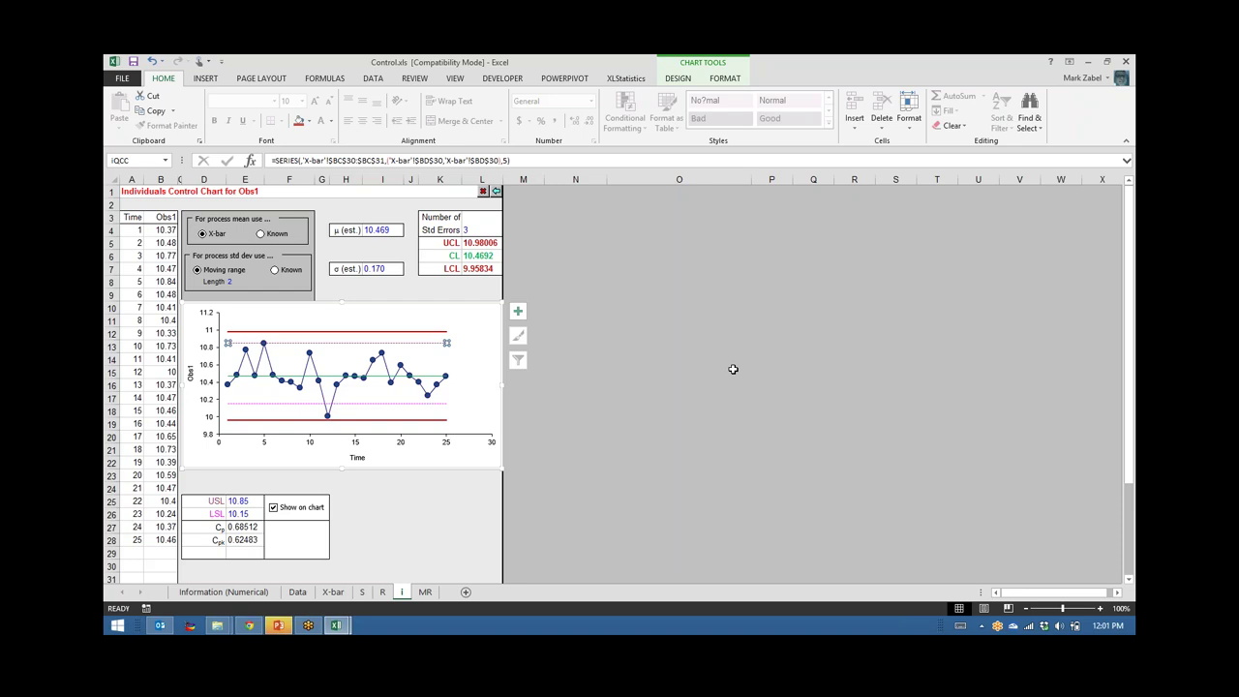
{"action": "left_click", "coordinate": [723, 383]}
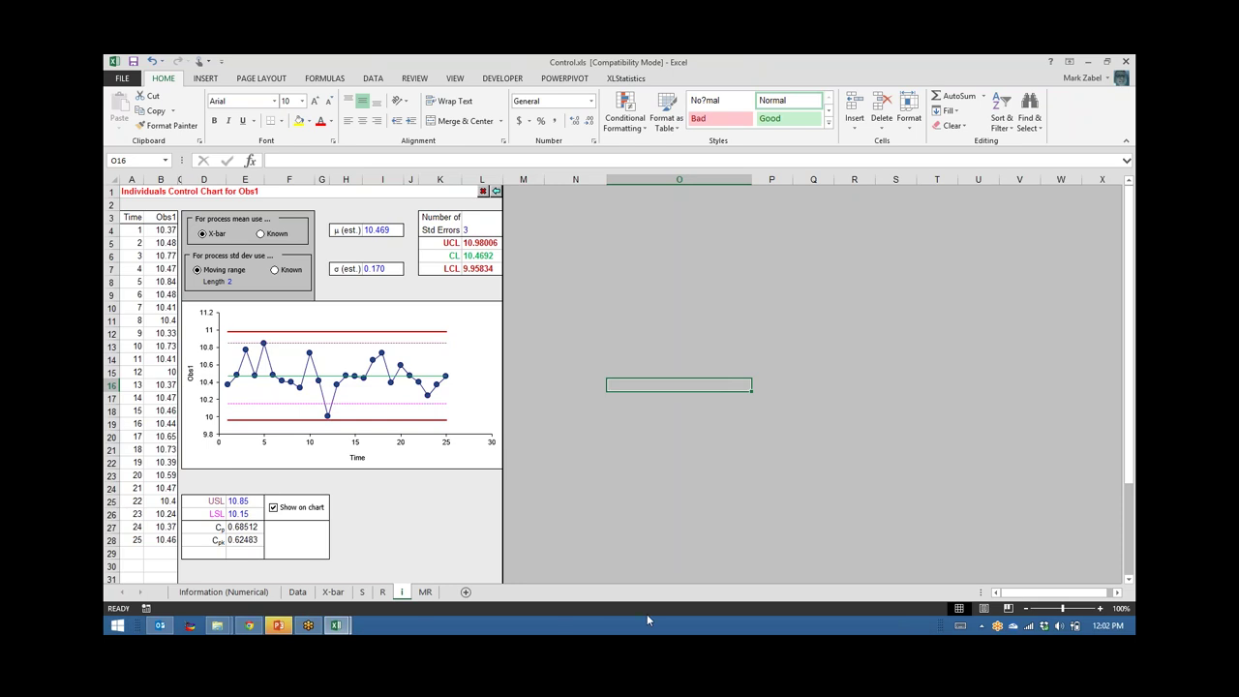
{"action": "left_click", "coordinate": [639, 361]}
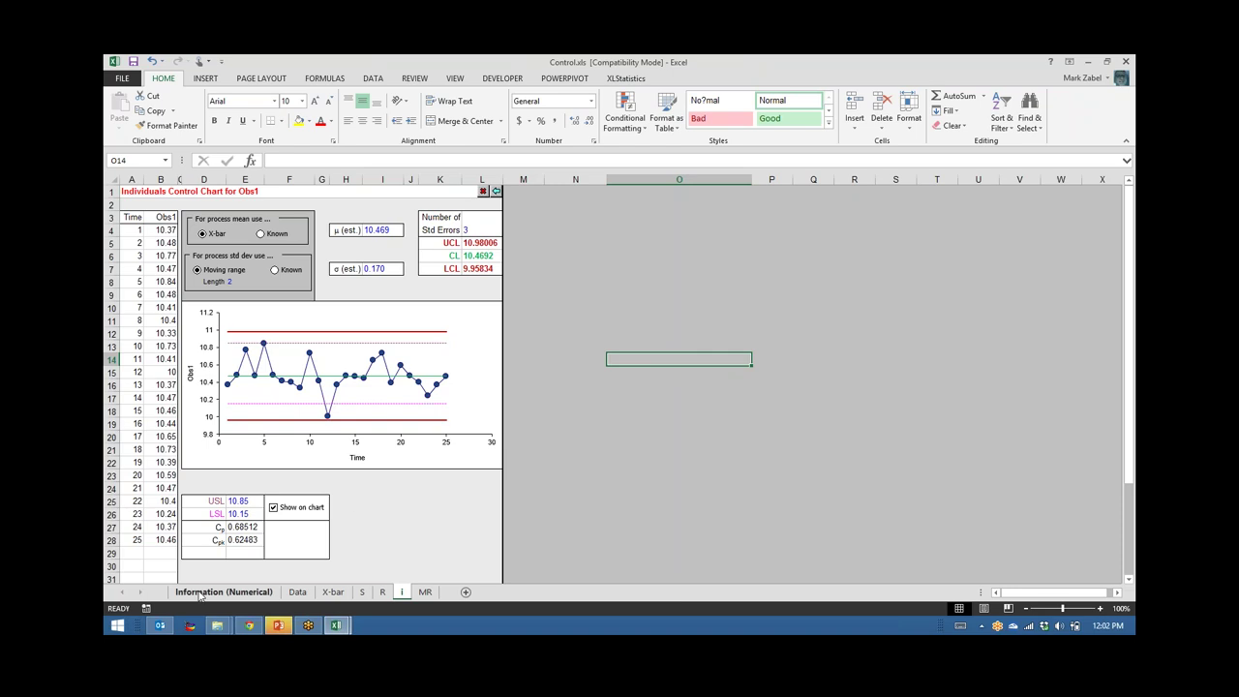
- Close the Control workbook and Gas Level.xls to return to the Data for W6 folder
{"action": "left_click", "coordinate": [482, 180]}
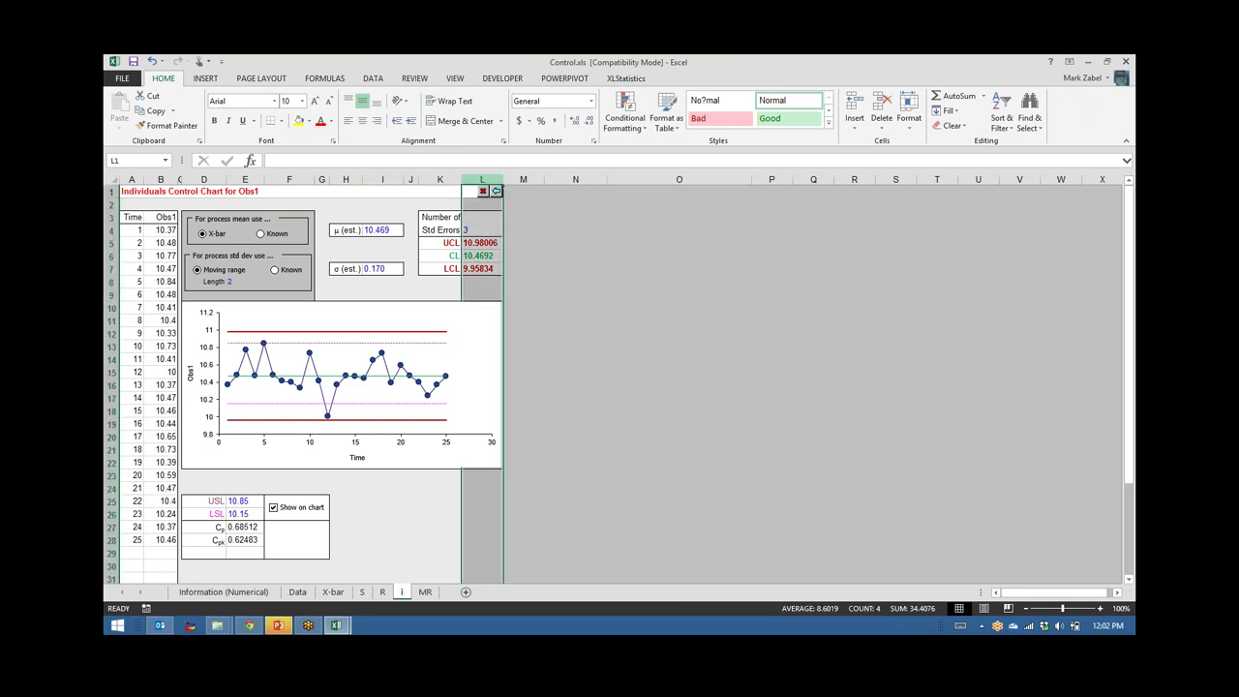
{"action": "key", "text": "ctrl+Tab"}
{"action": "left_click_drag", "start_coordinate": [429, 344], "coordinate": [429, 355]}
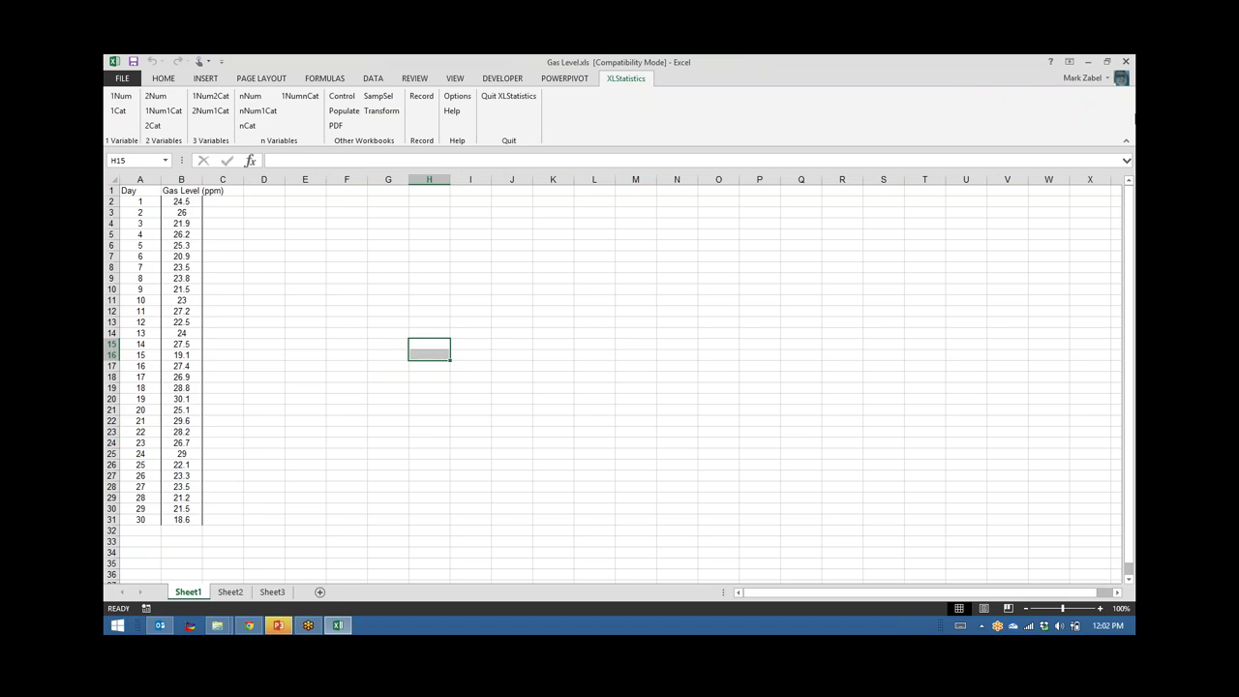
{"action": "left_click", "coordinate": [1126, 61]}
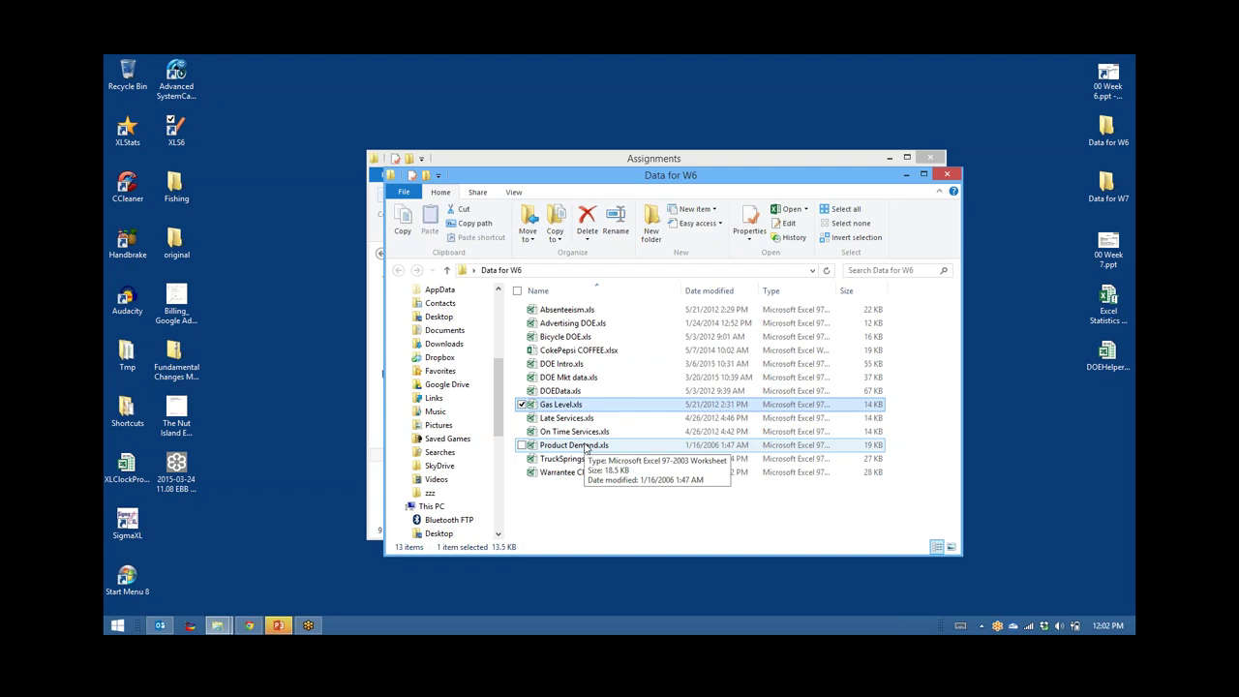
- Open Late Services.xls, review the Accounts and Num Late columns, and select the Accounts values B2:B21
{"action": "double_click", "coordinate": [579, 419]}
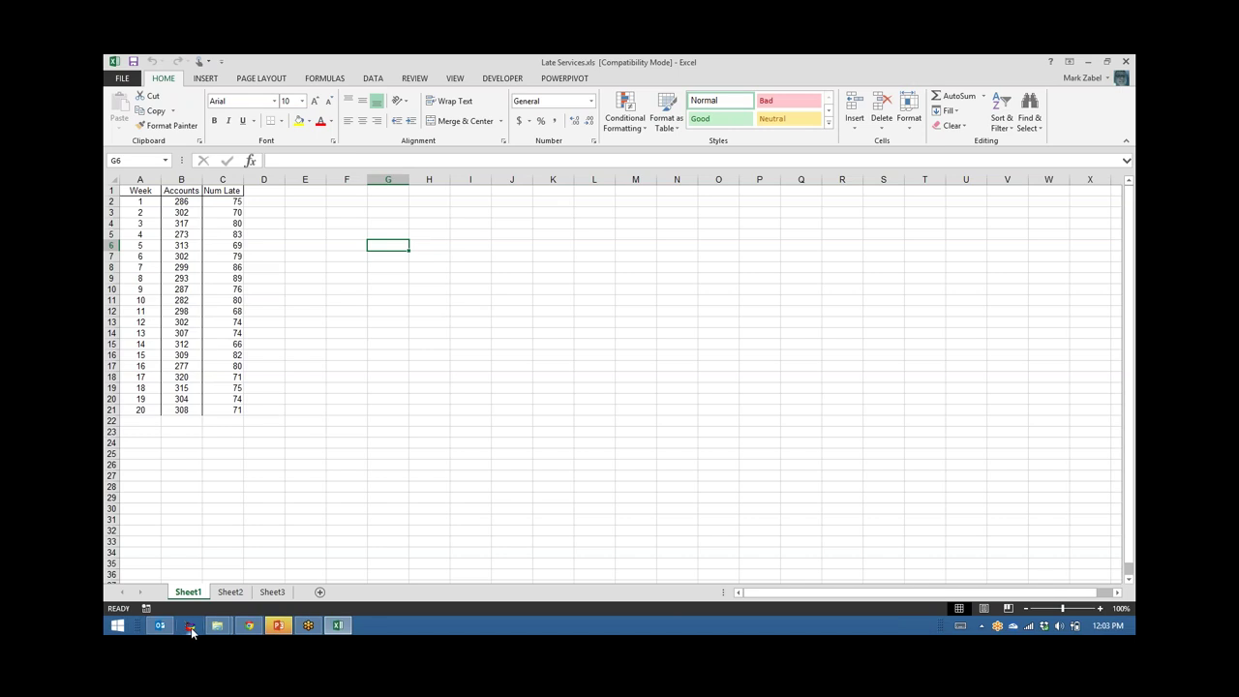
{"action": "left_click_drag", "start_coordinate": [179, 191], "coordinate": [207, 407]}
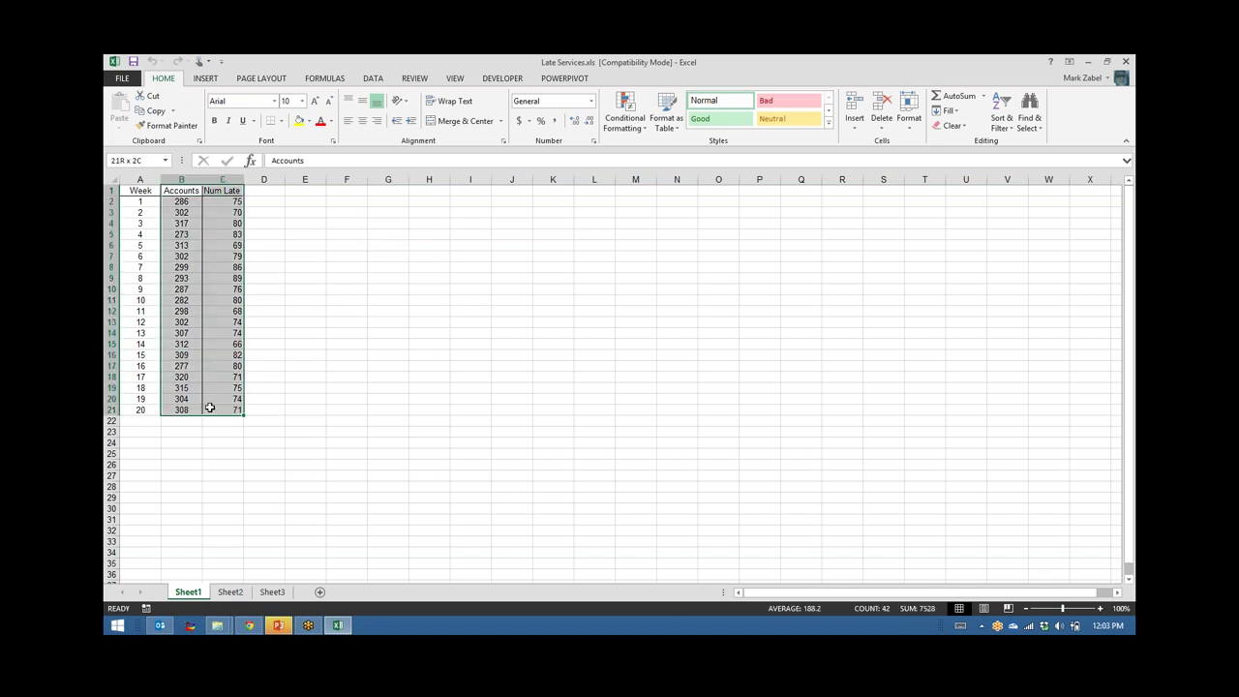
{"action": "left_click", "coordinate": [175, 201]}
{"action": "left_click_drag", "start_coordinate": [175, 201], "coordinate": [171, 410]}
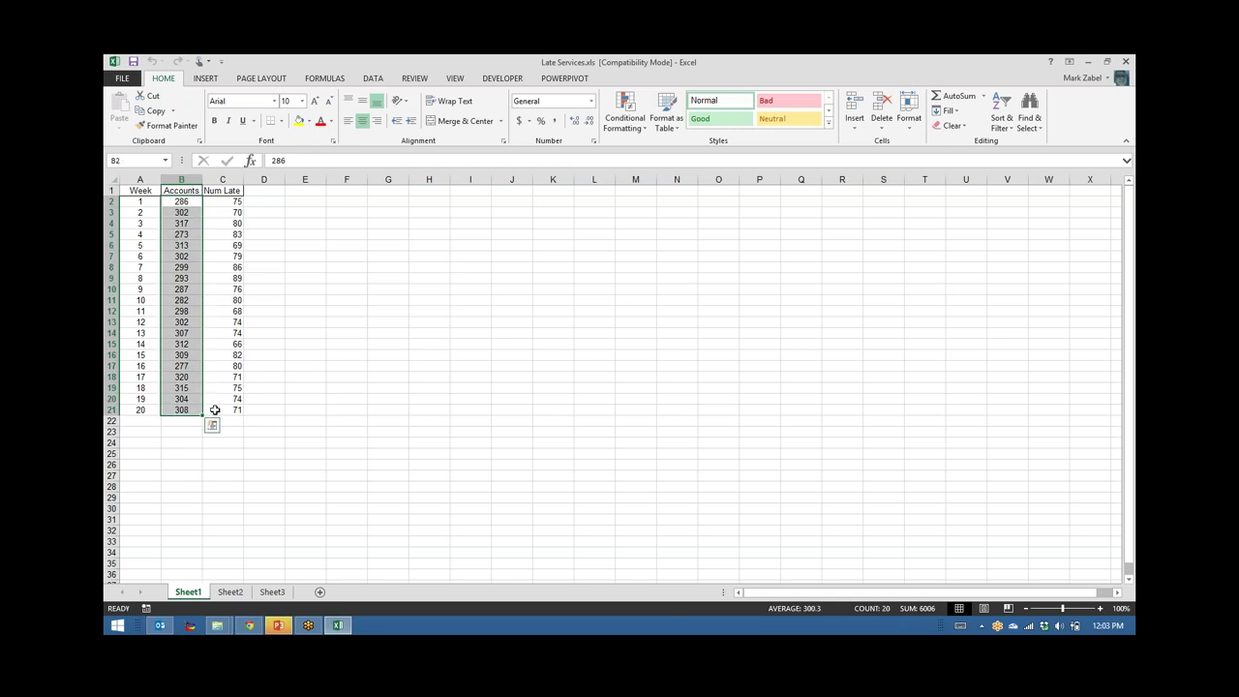
{"action": "left_click", "coordinate": [219, 410]}
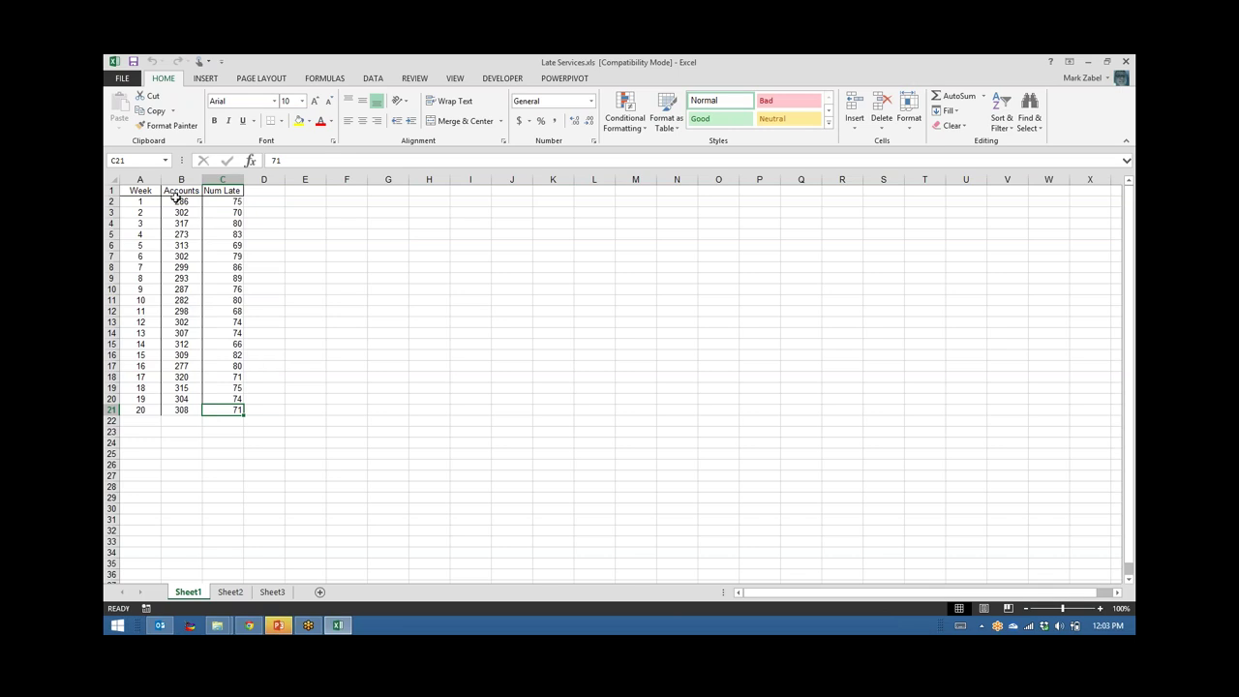
{"action": "left_click", "coordinate": [279, 188]}
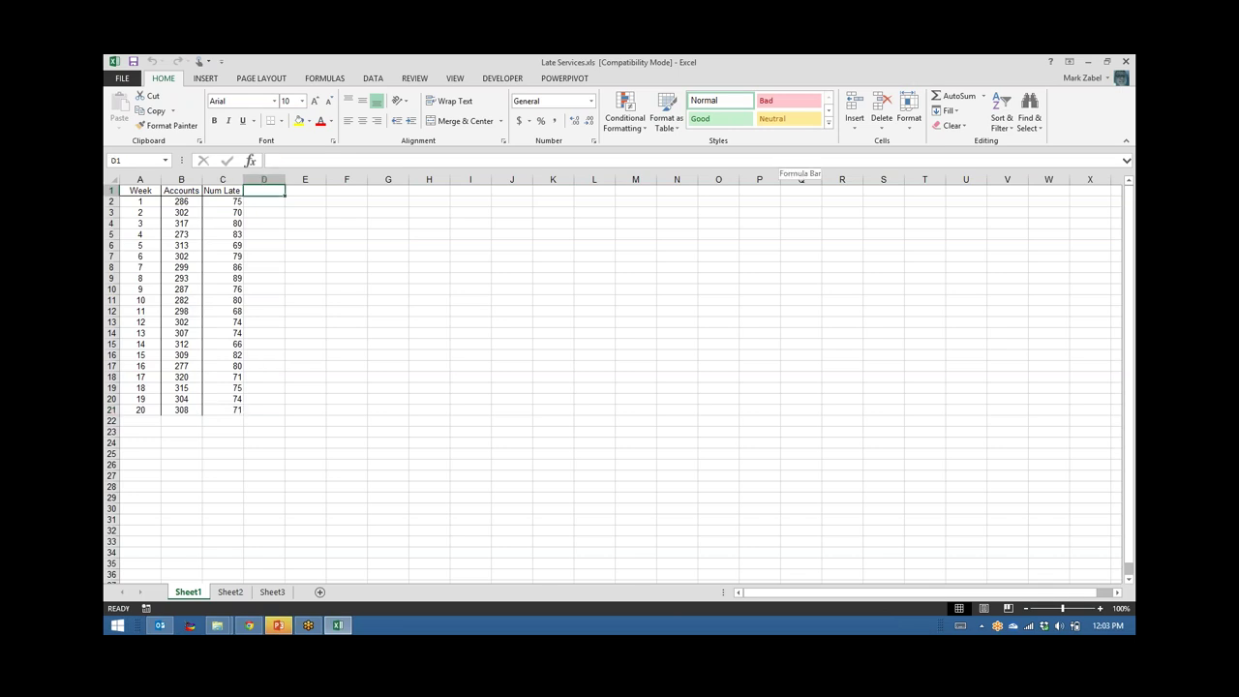
{"action": "type", "text": "Pr"}
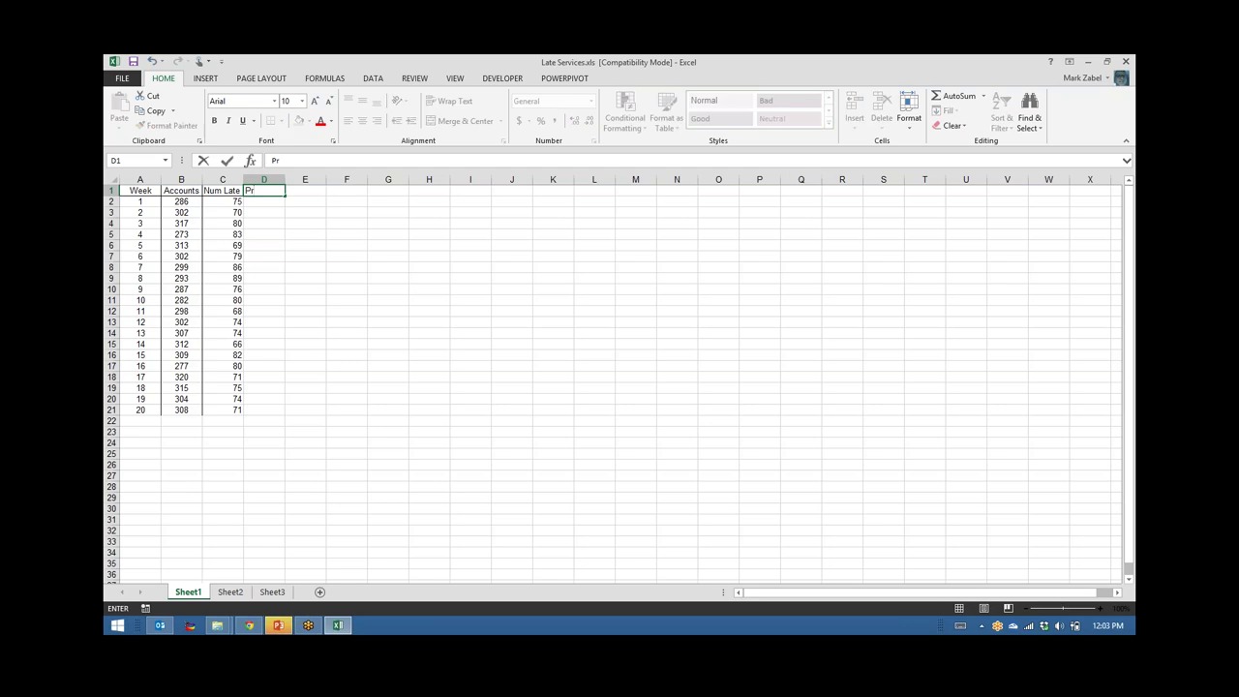
{"action": "type", "text": "op Late"}
{"action": "key", "text": "BackSpace"}
{"action": "key", "text": "BackSpace"}
{"action": "key", "text": "BackSpace"}
{"action": "key", "text": "BackSpace"}
{"action": "key", "text": "BackSpace"}
{"action": "key", "text": "BackSpace"}
{"action": "key", "text": "BackSpace"}
{"action": "key", "text": "BackSpace"}
{"action": "key", "text": "BackSpace"}
{"action": "key", "text": "Return"}
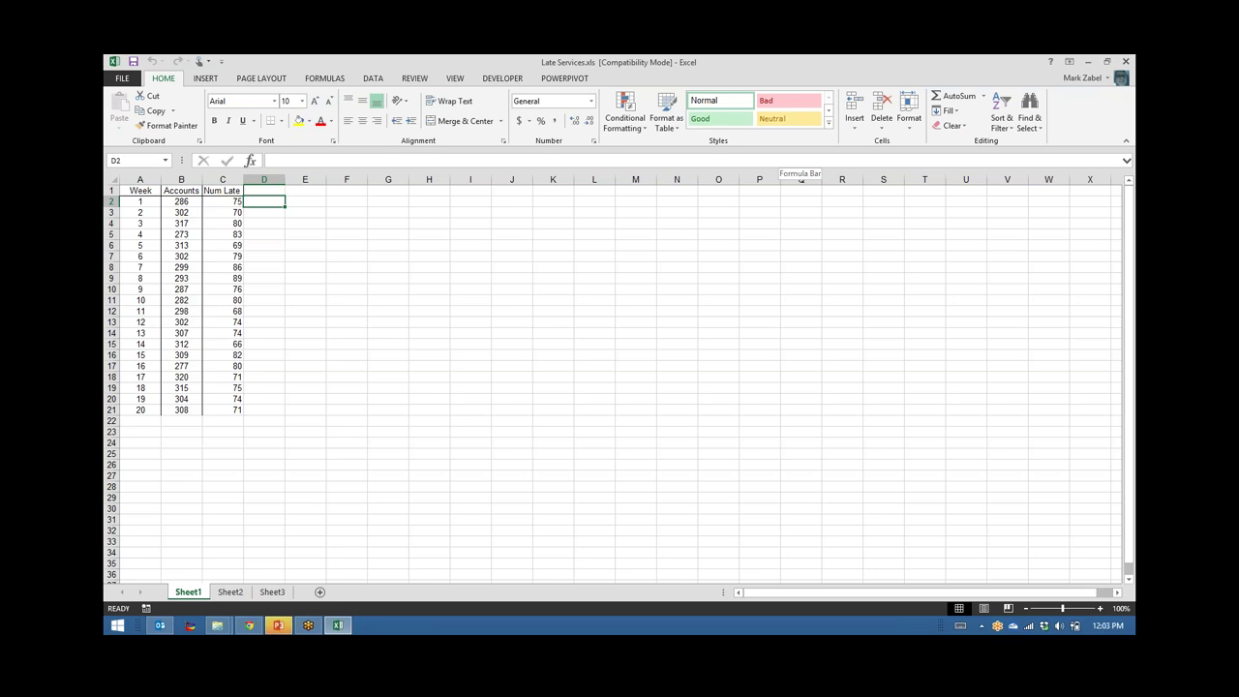
- Load the XLStatistics add-in with macros enabled and show its commands in Late Services.xls
{"action": "left_click", "coordinate": [1090, 62]}
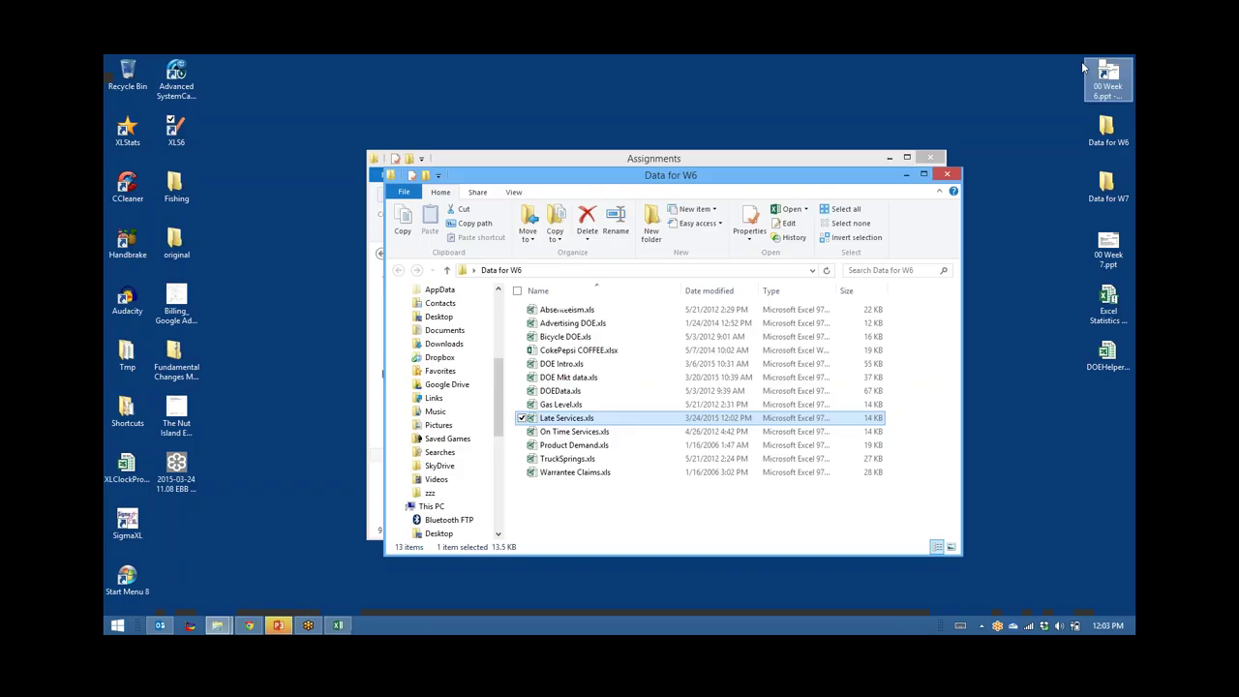
{"action": "double_click", "coordinate": [176, 131]}
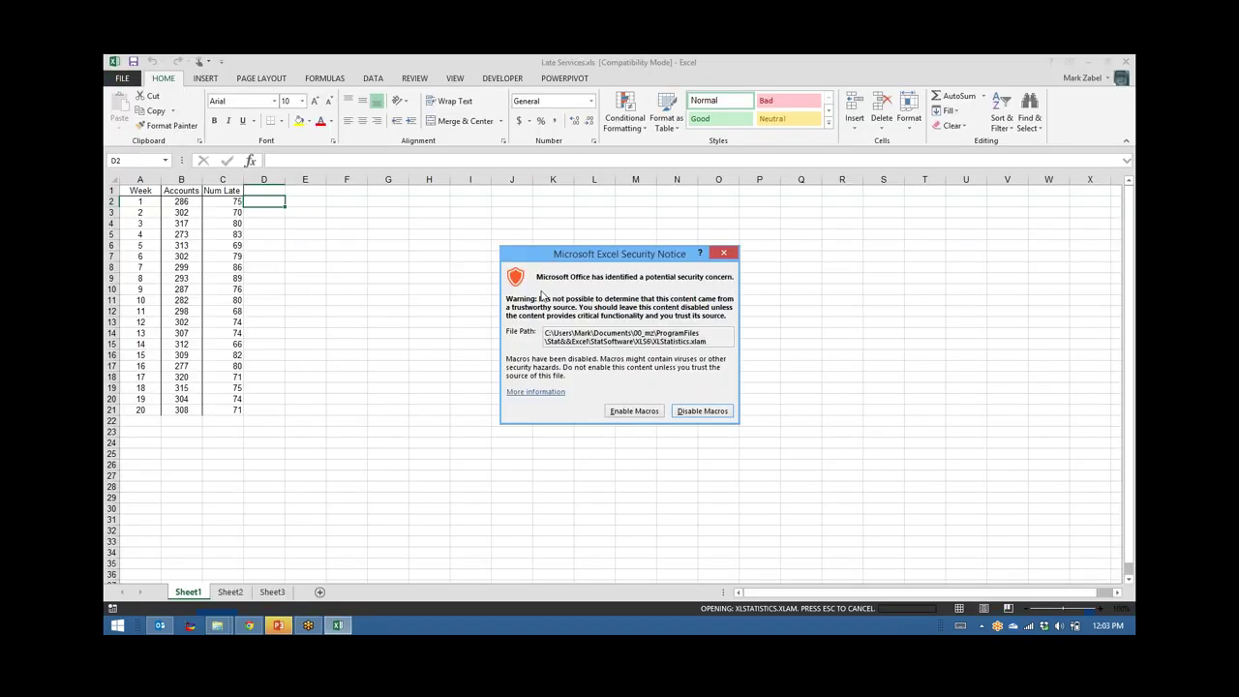
{"action": "left_click", "coordinate": [627, 412]}
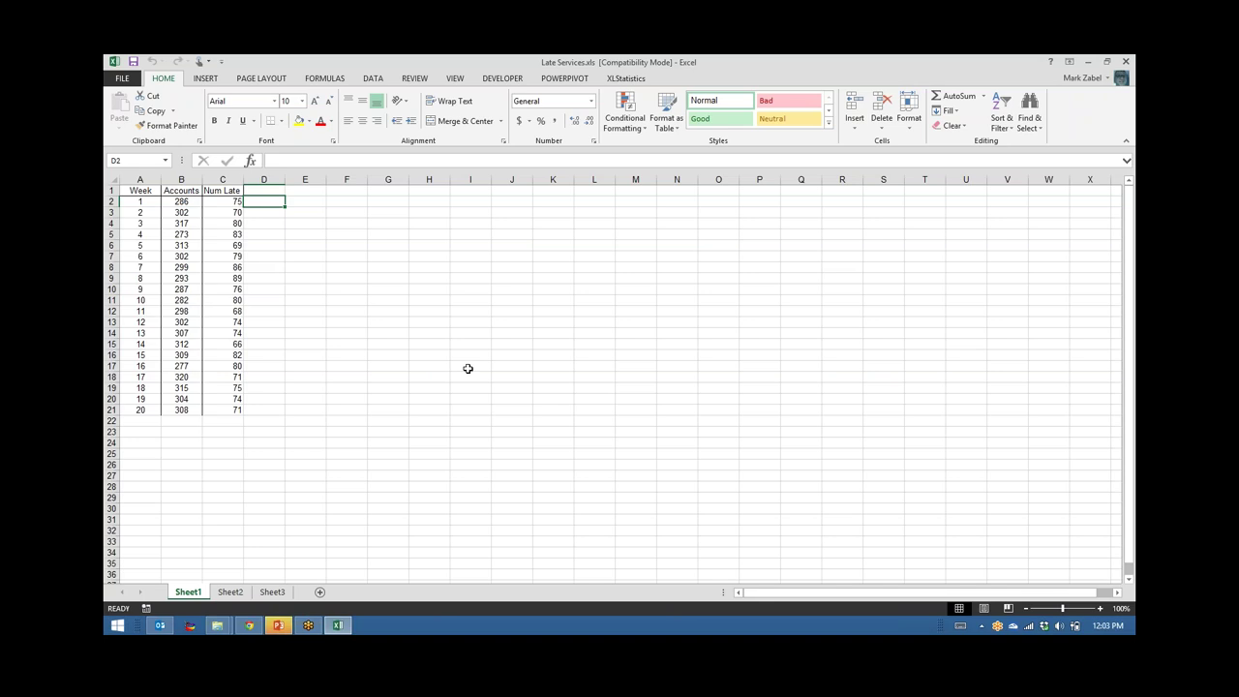
{"action": "left_click", "coordinate": [411, 313]}
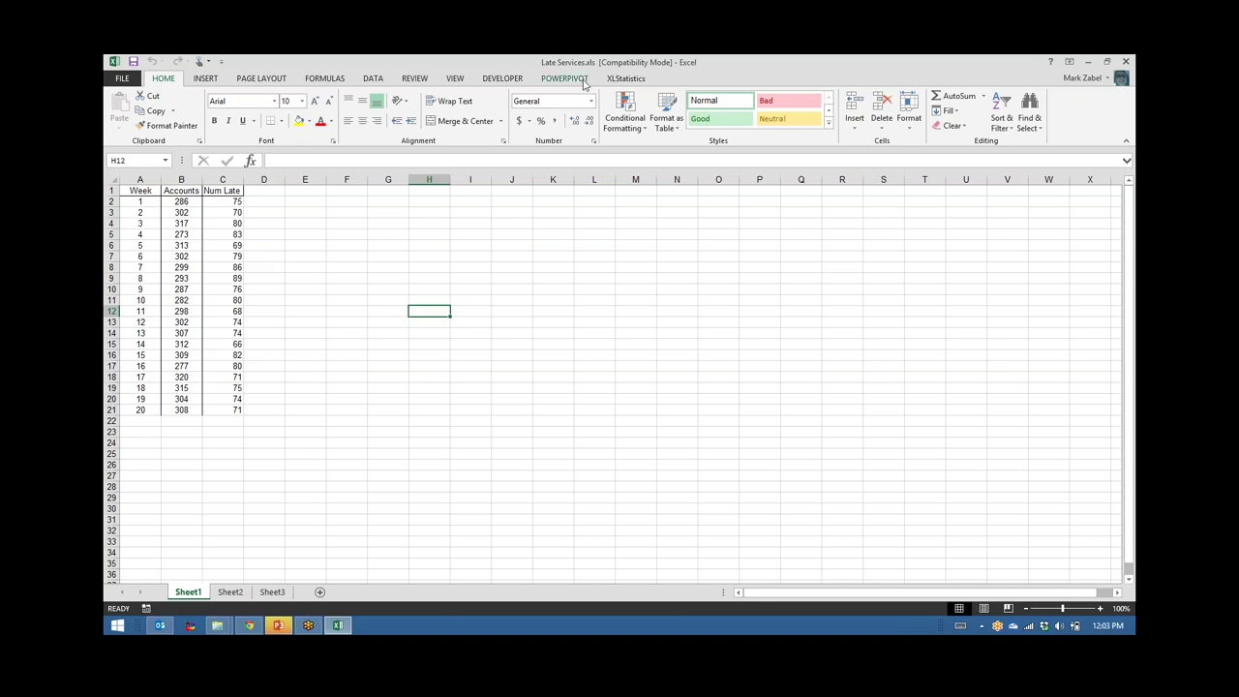
{"action": "left_click", "coordinate": [620, 81]}
{"action": "left_click", "coordinate": [387, 225]}
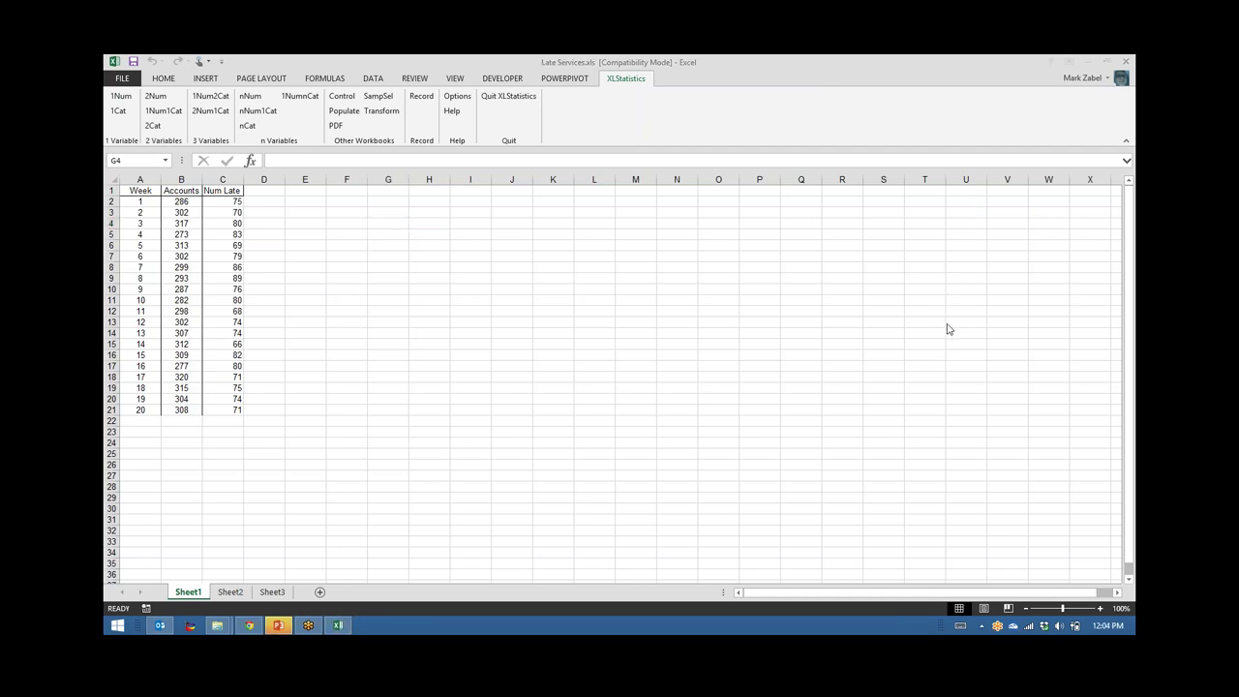
{"action": "left_click", "coordinate": [556, 297]}
{"action": "left_click", "coordinate": [323, 244]}
{"action": "left_click", "coordinate": [346, 225]}
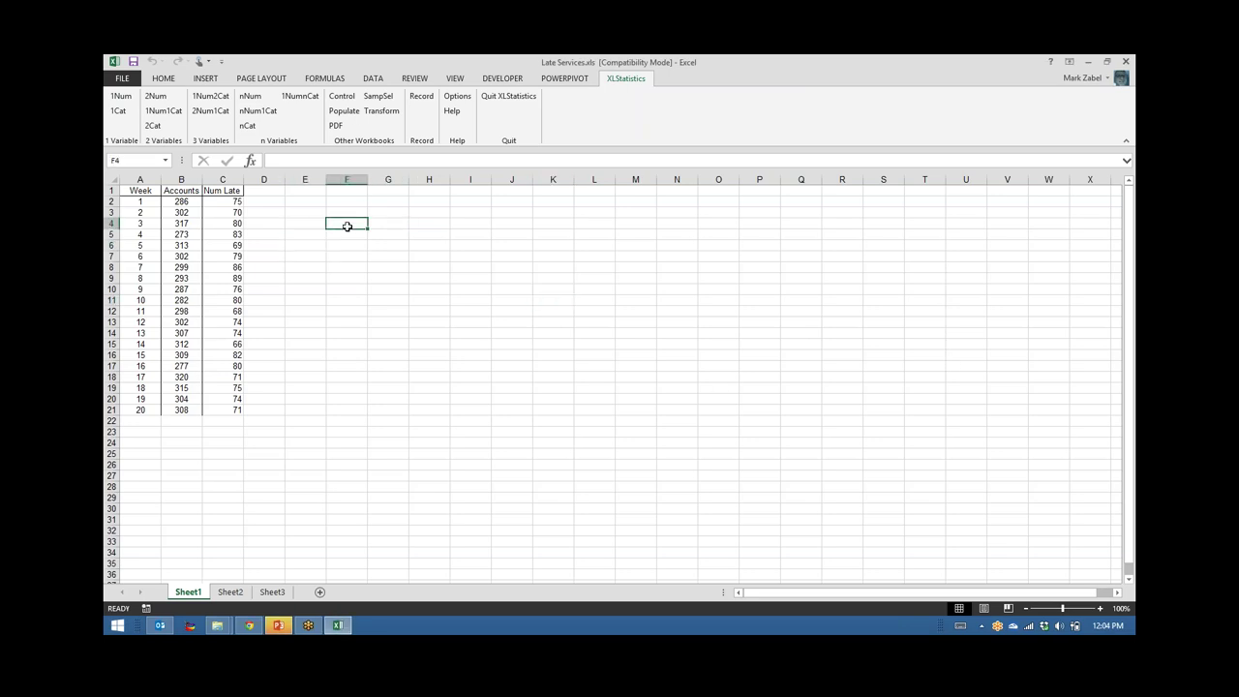
- Open the XLStatistics Control workbook for an Attribute variable and go to the p & np sheet
{"action": "left_click", "coordinate": [183, 201]}
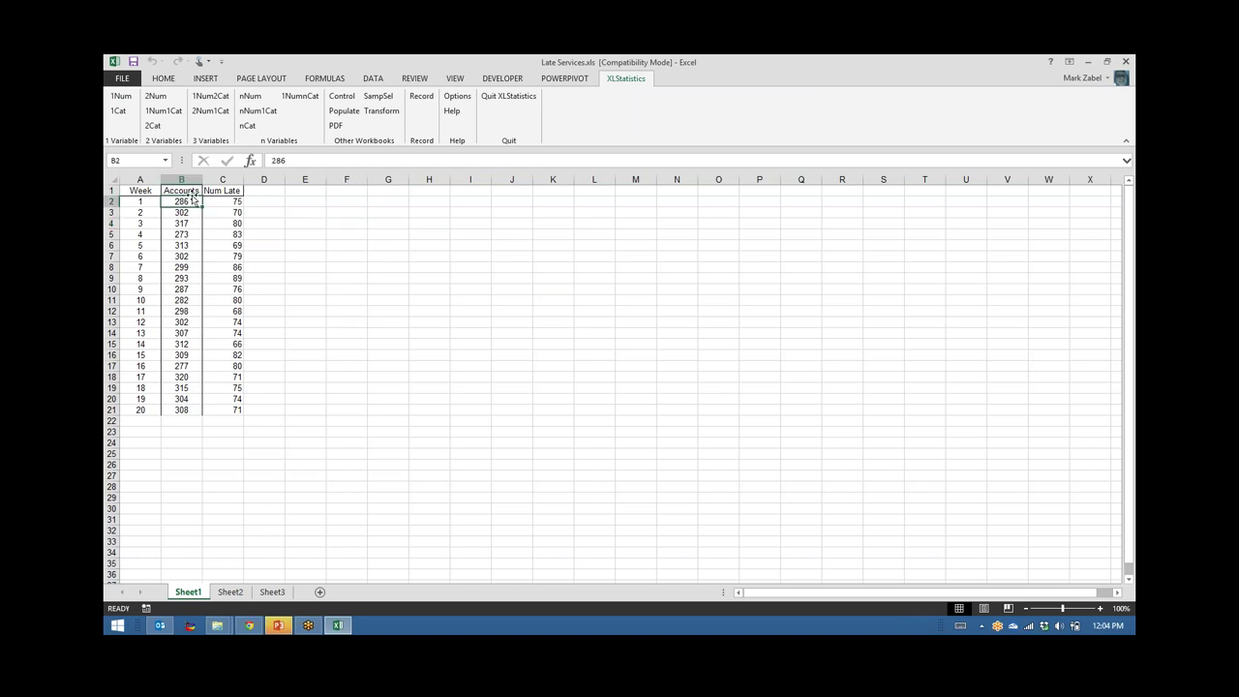
{"action": "left_click", "coordinate": [347, 101]}
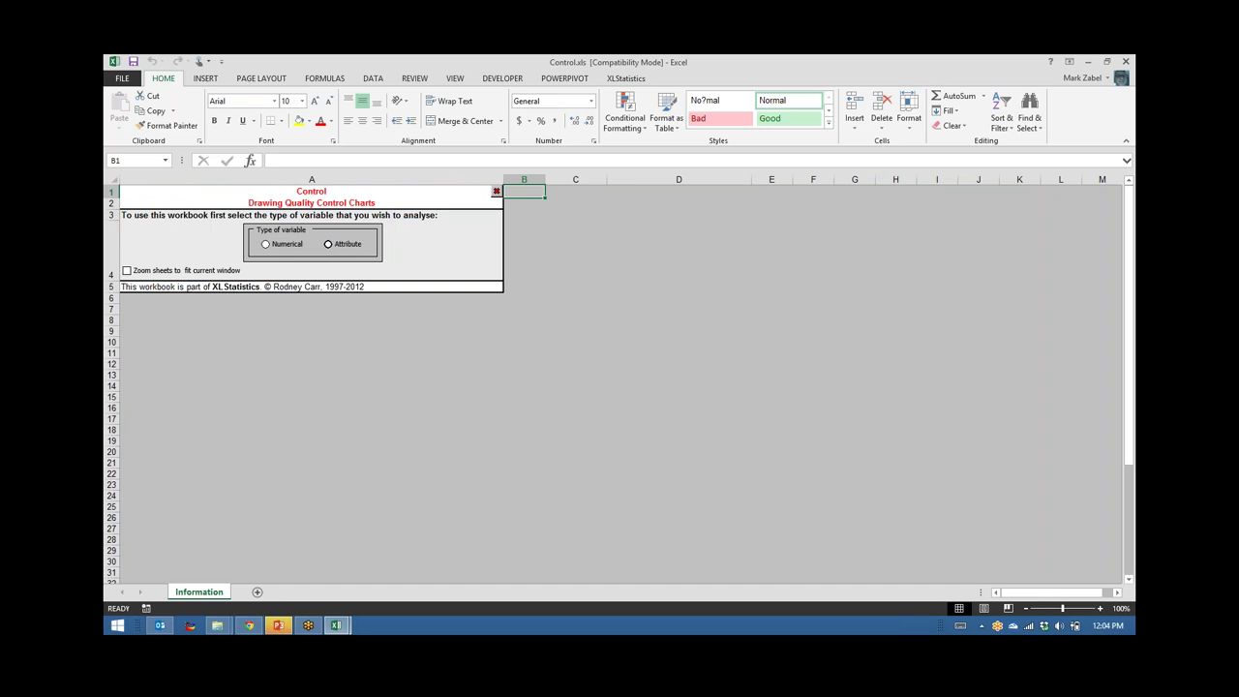
{"action": "left_click", "coordinate": [328, 244]}
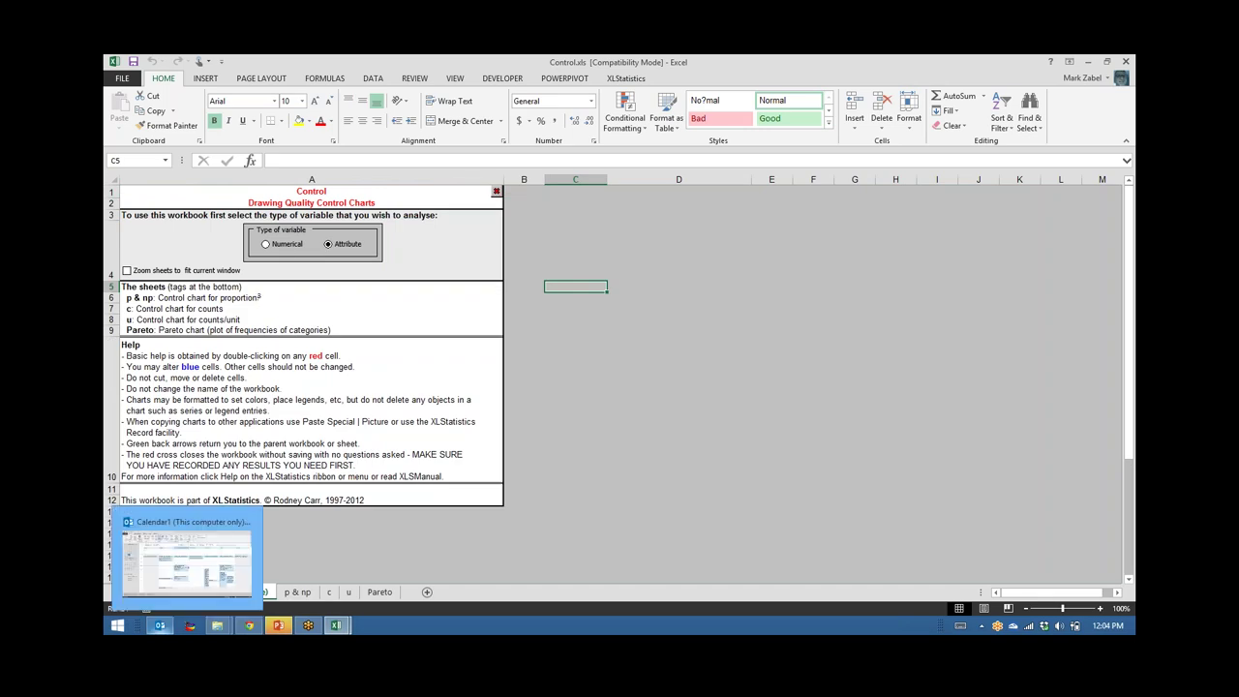
{"action": "left_click", "coordinate": [298, 595]}
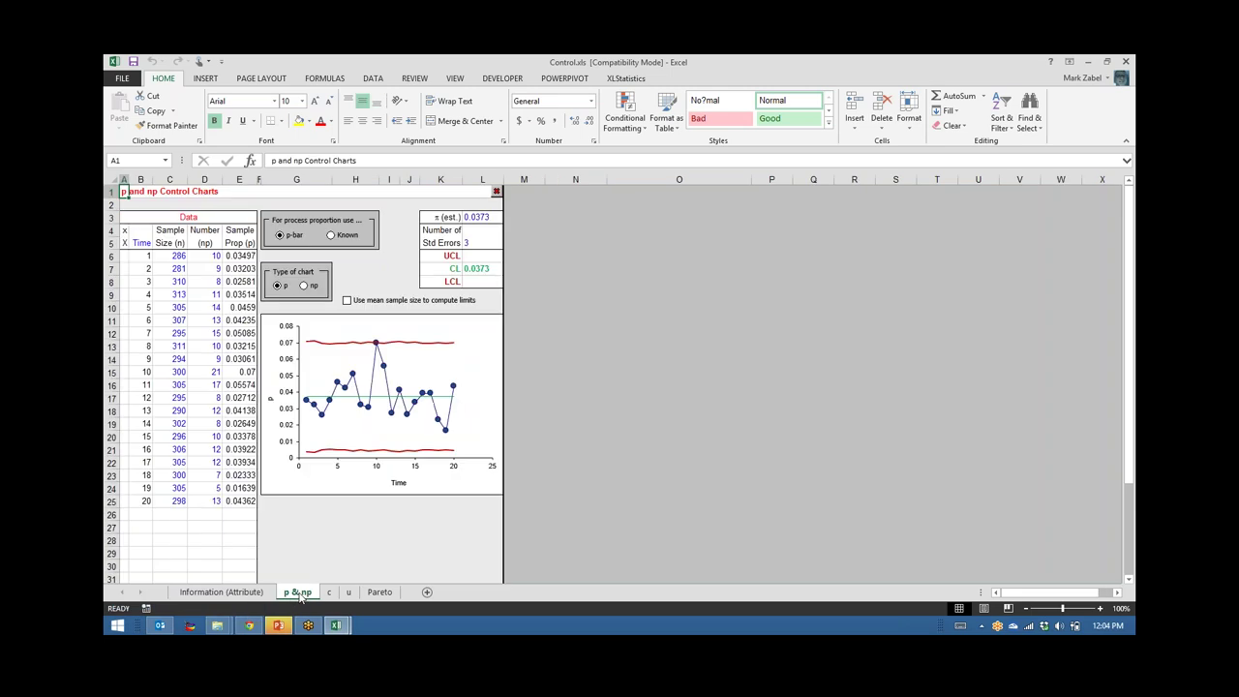
- Clear all sample data from the Data area of the p & np sheet
{"action": "left_click", "coordinate": [171, 219]}
{"action": "double_click", "coordinate": [171, 219]}
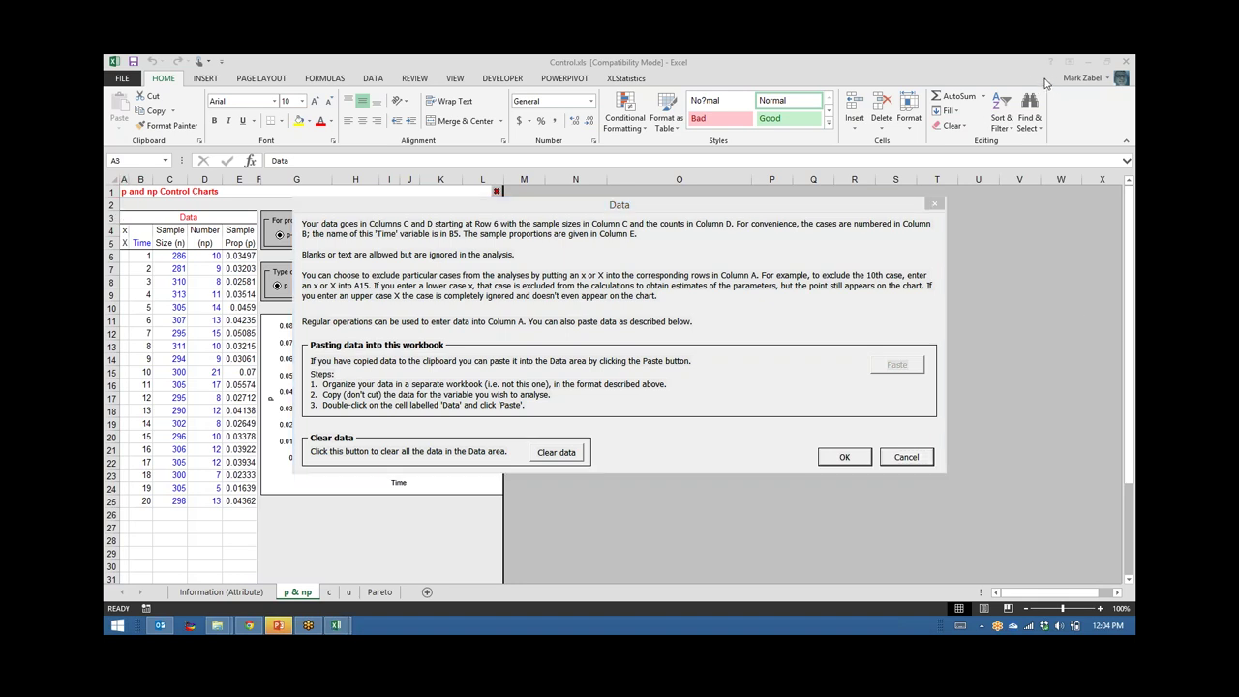
{"action": "left_click", "coordinate": [557, 452]}
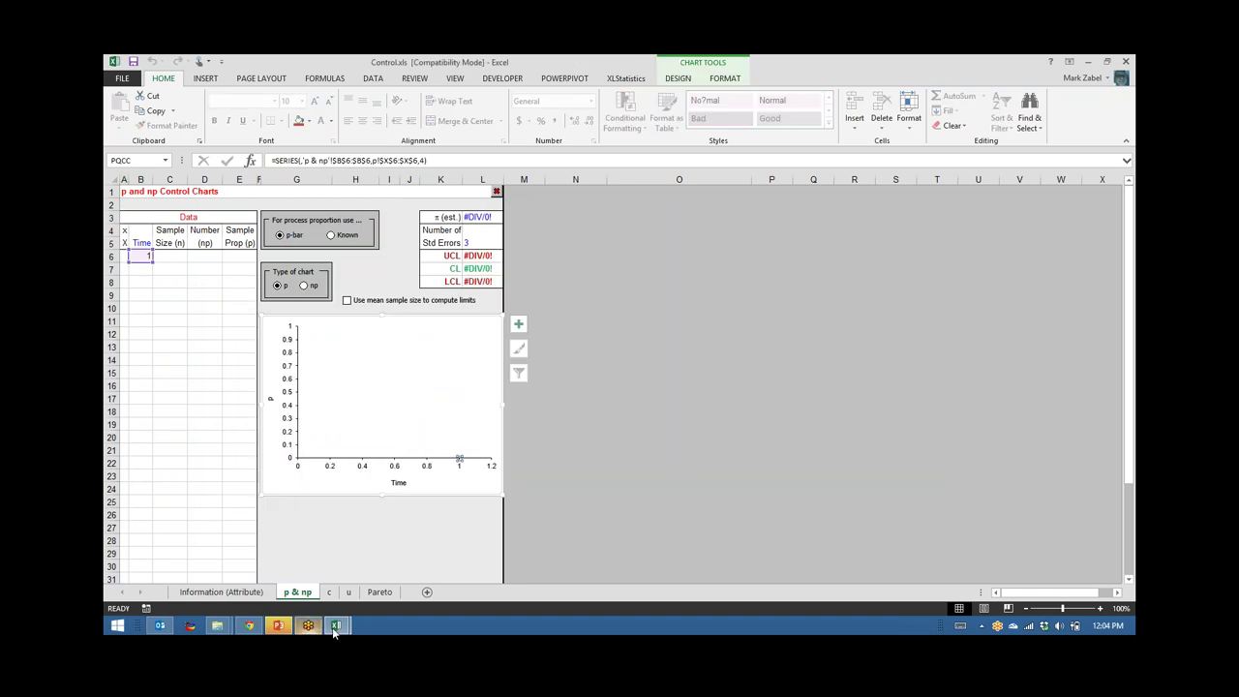
- Switch back to Late Services.xls and copy the Accounts and Num Late values in B2:C21
{"action": "mouse_move", "coordinate": [336, 624]}
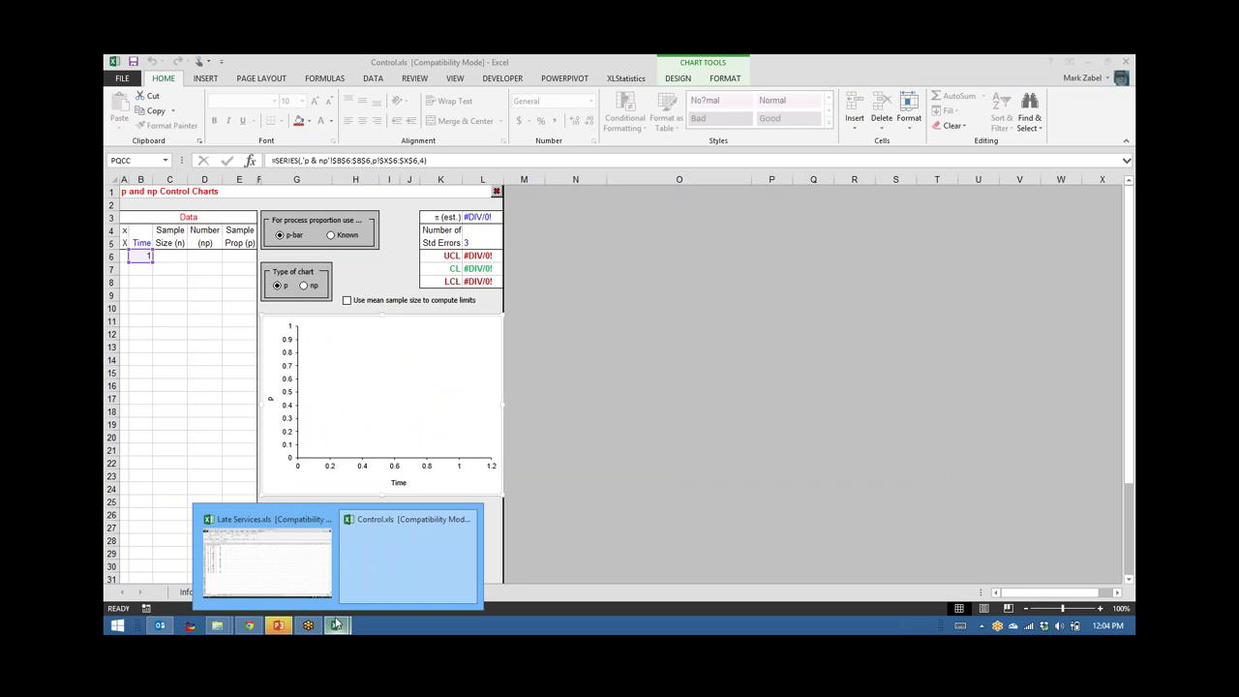
{"action": "left_click", "coordinate": [277, 567]}
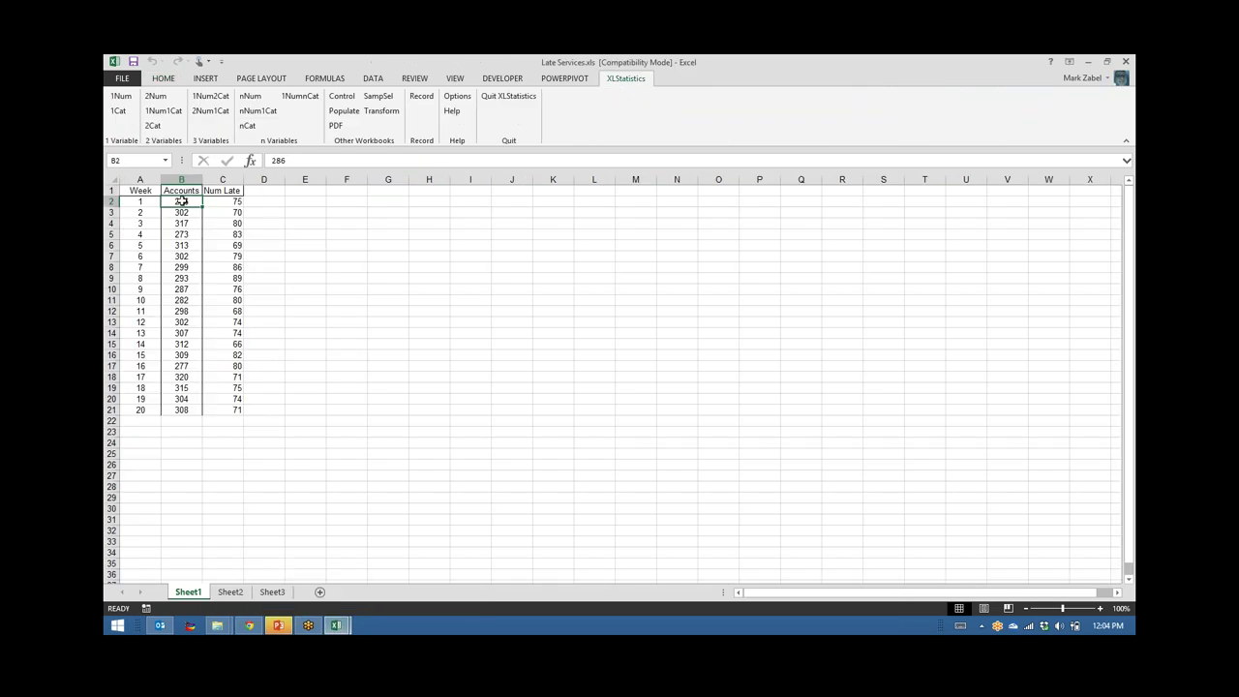
{"action": "double_click", "coordinate": [187, 204]}
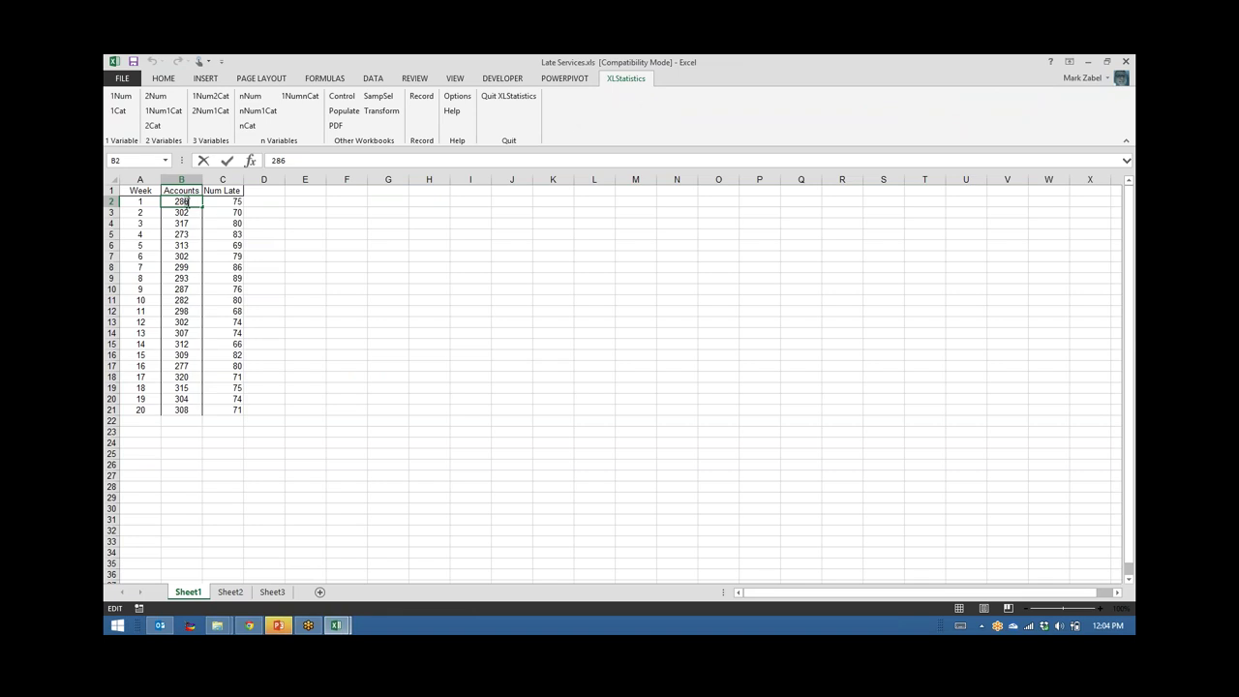
{"action": "key", "text": "Return"}
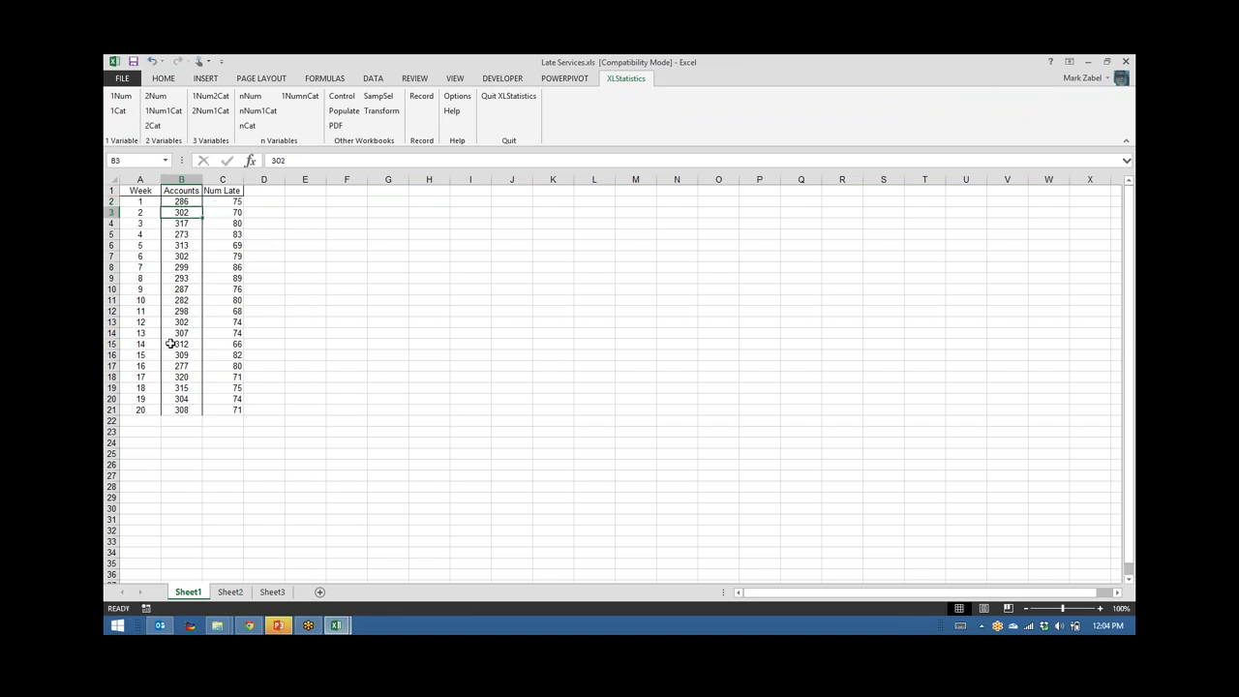
{"action": "left_click_drag", "start_coordinate": [222, 409], "coordinate": [194, 201]}
{"action": "right_click", "coordinate": [194, 201]}
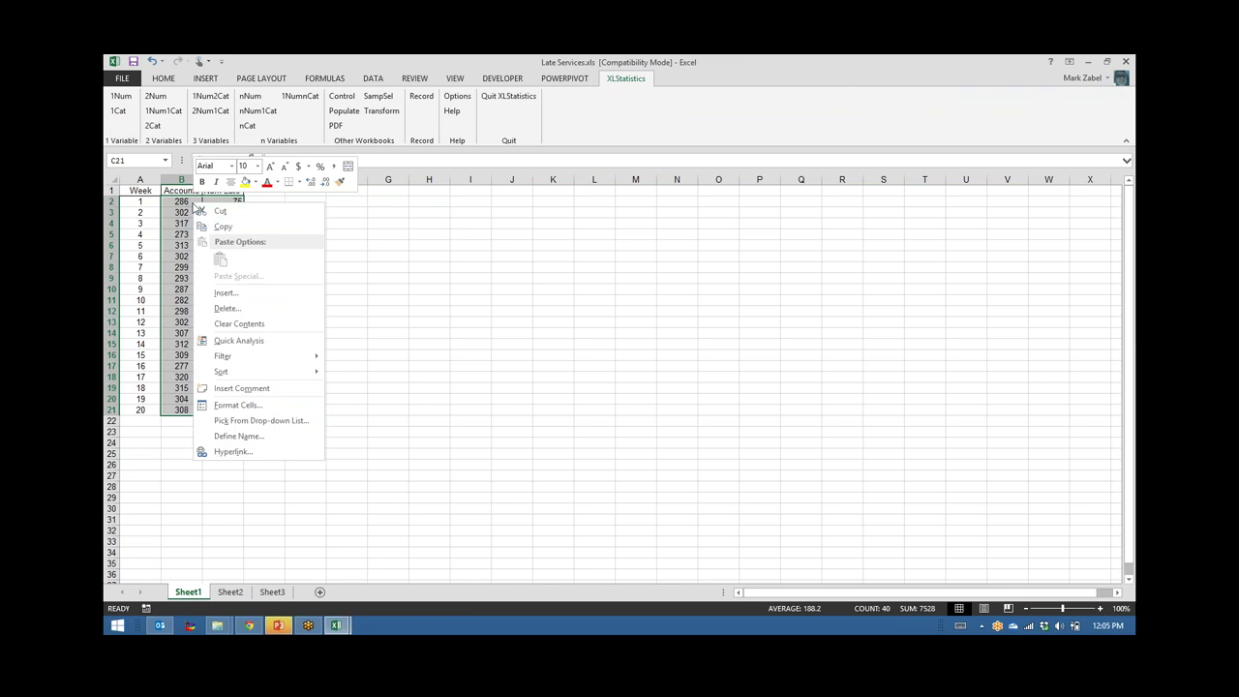
{"action": "left_click", "coordinate": [225, 233]}
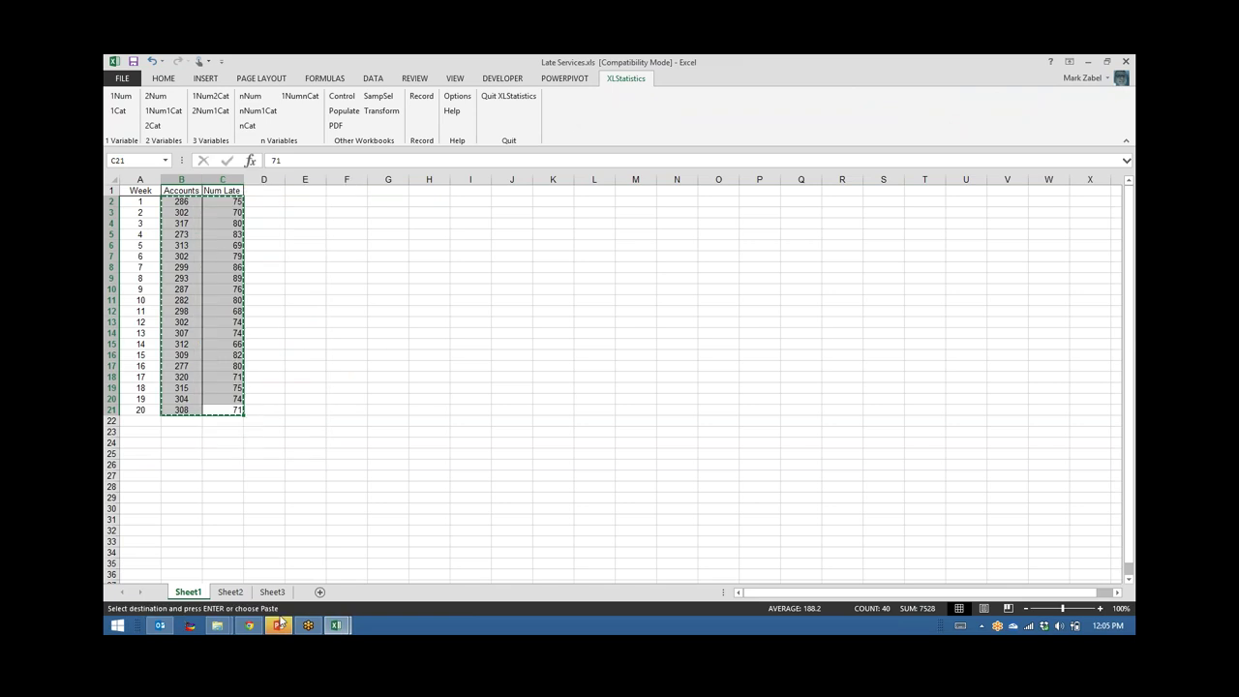
- Paste the copied values into the Data area of the Control workbook's p & np sheet
{"action": "left_click", "coordinate": [339, 626]}
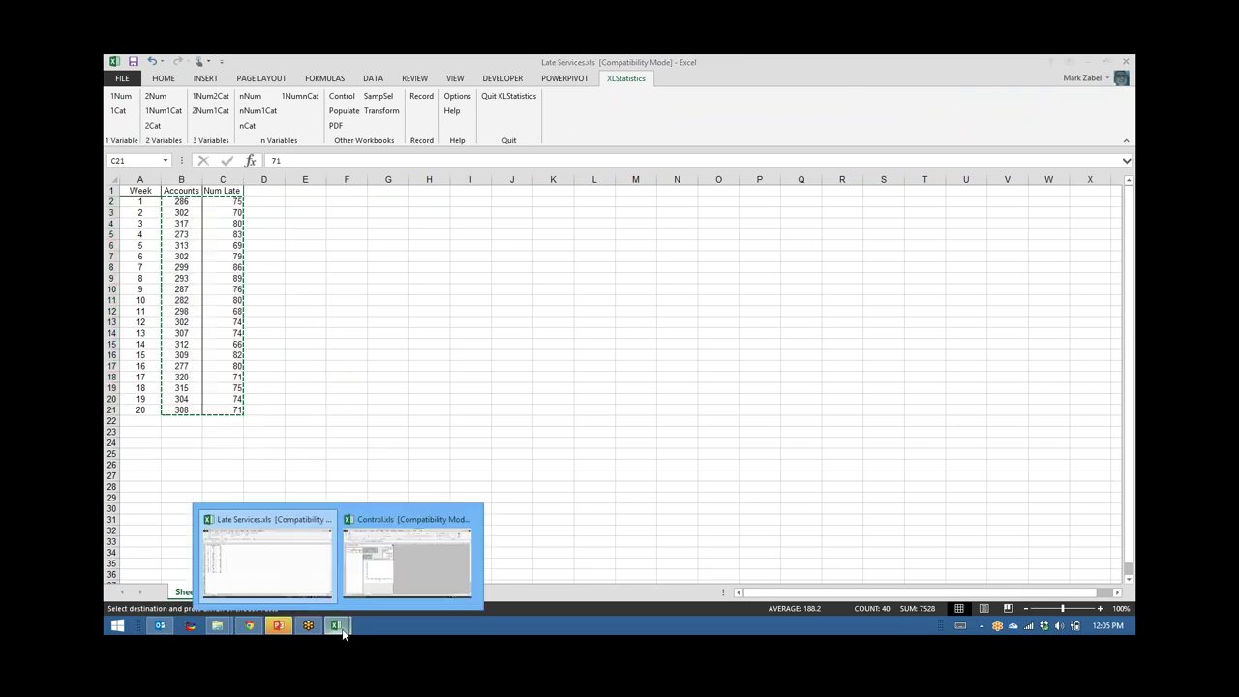
{"action": "left_click", "coordinate": [368, 566]}
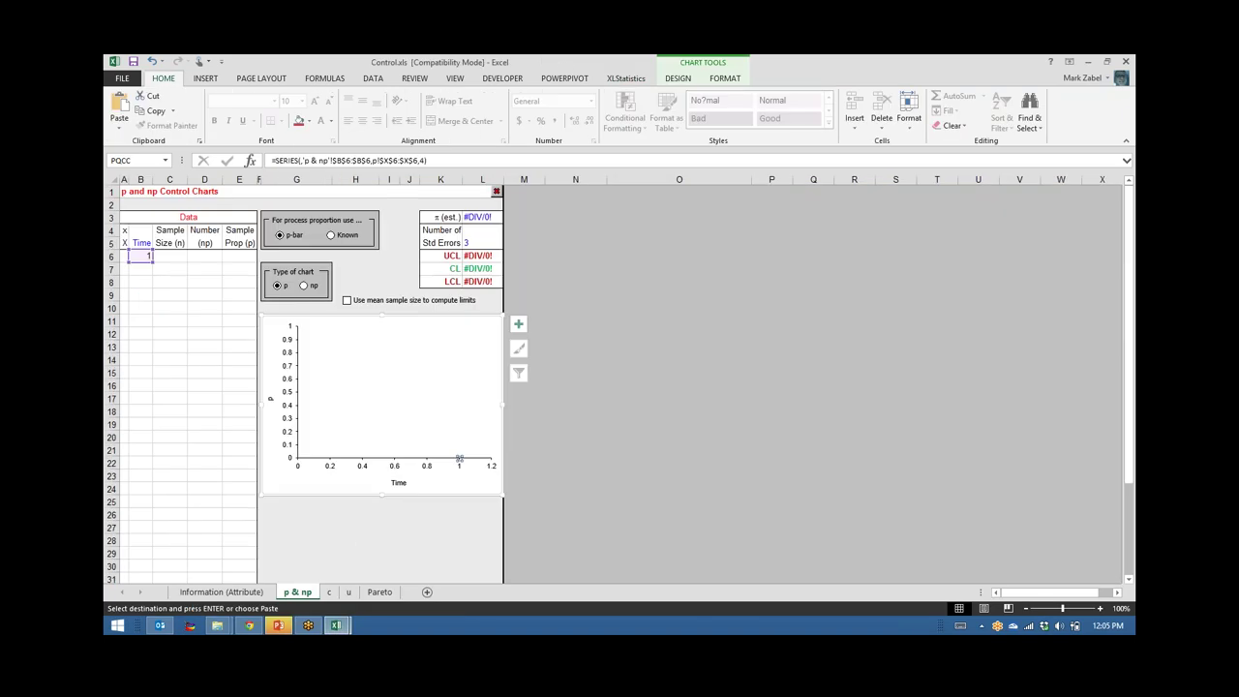
{"action": "left_click", "coordinate": [169, 191]}
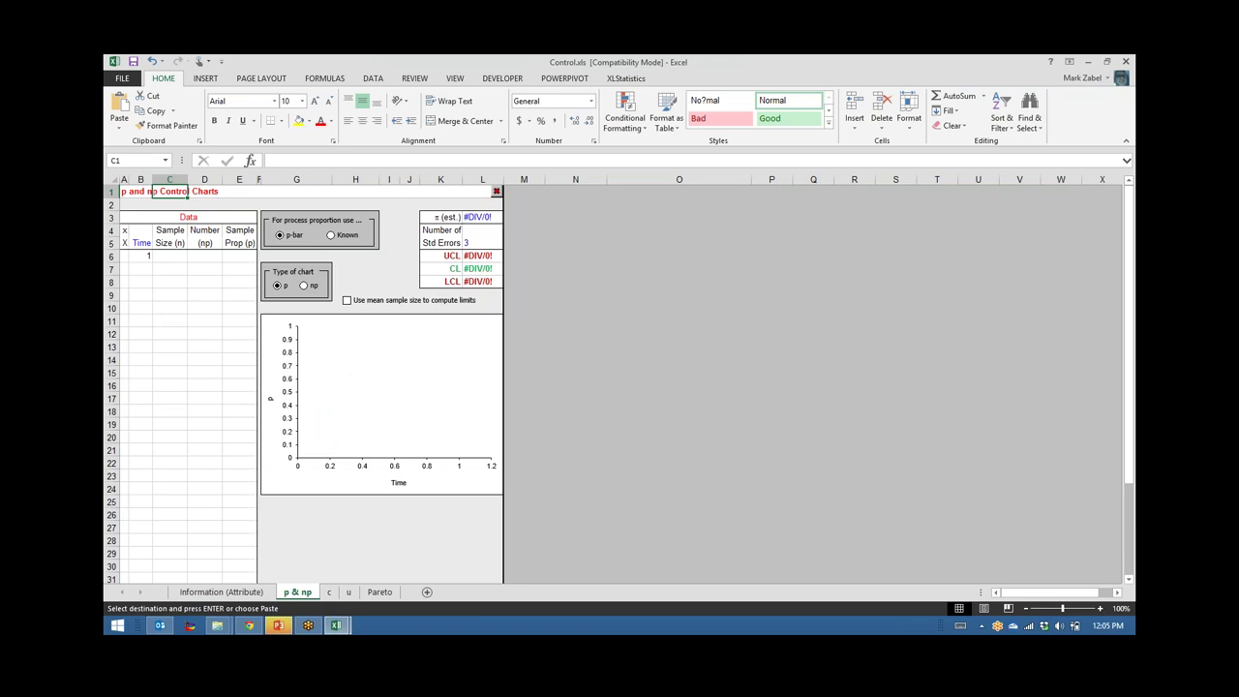
{"action": "double_click", "coordinate": [174, 218]}
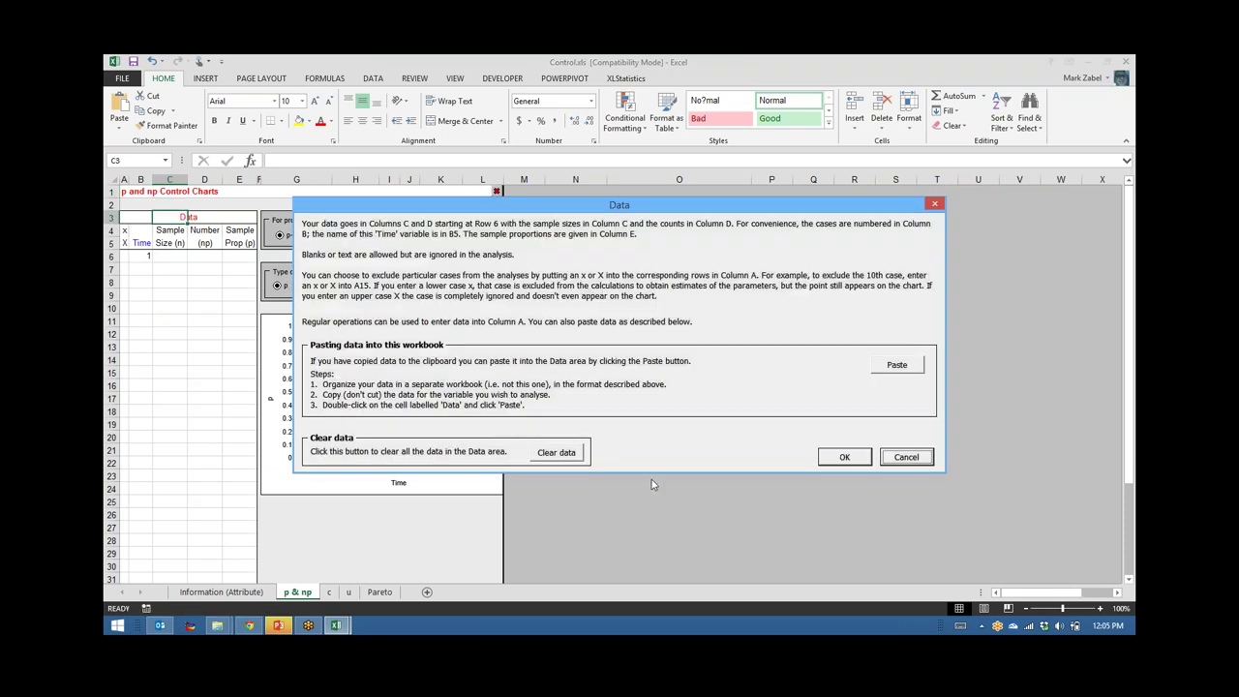
{"action": "left_click", "coordinate": [895, 367]}
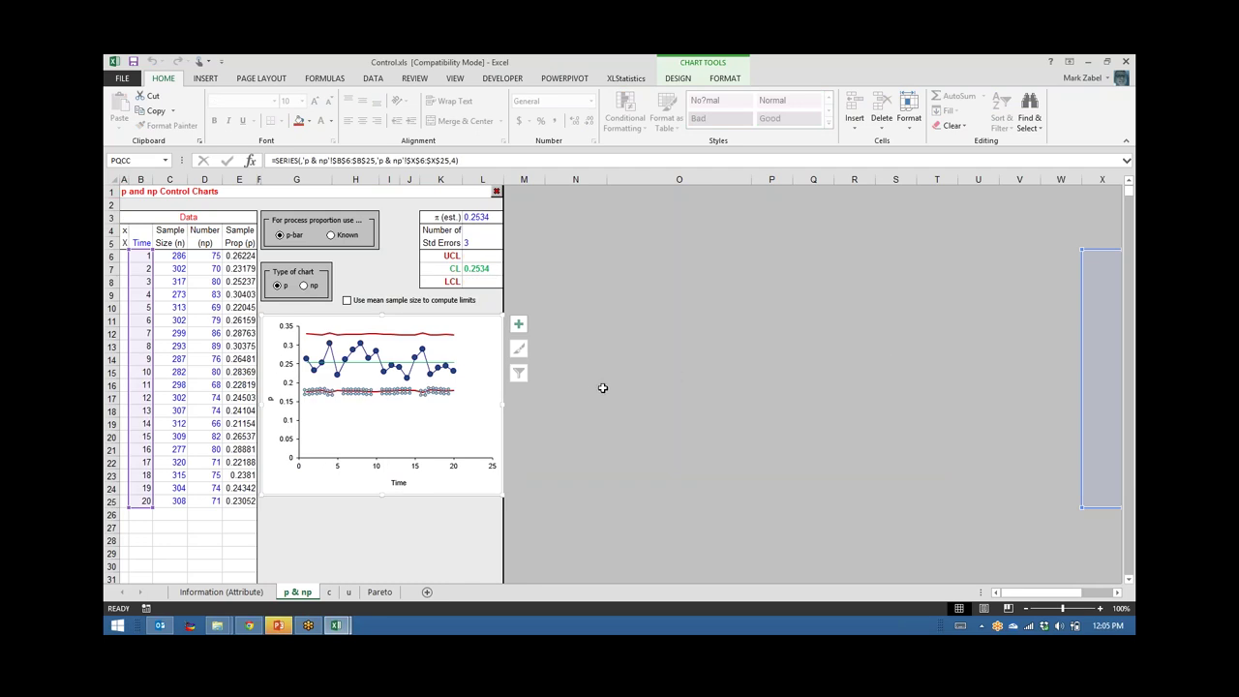
- Examine the p chart, its center line cell, and the Sample Size and Number values behind the control limits
{"action": "left_click_drag", "start_coordinate": [557, 370], "coordinate": [489, 346]}
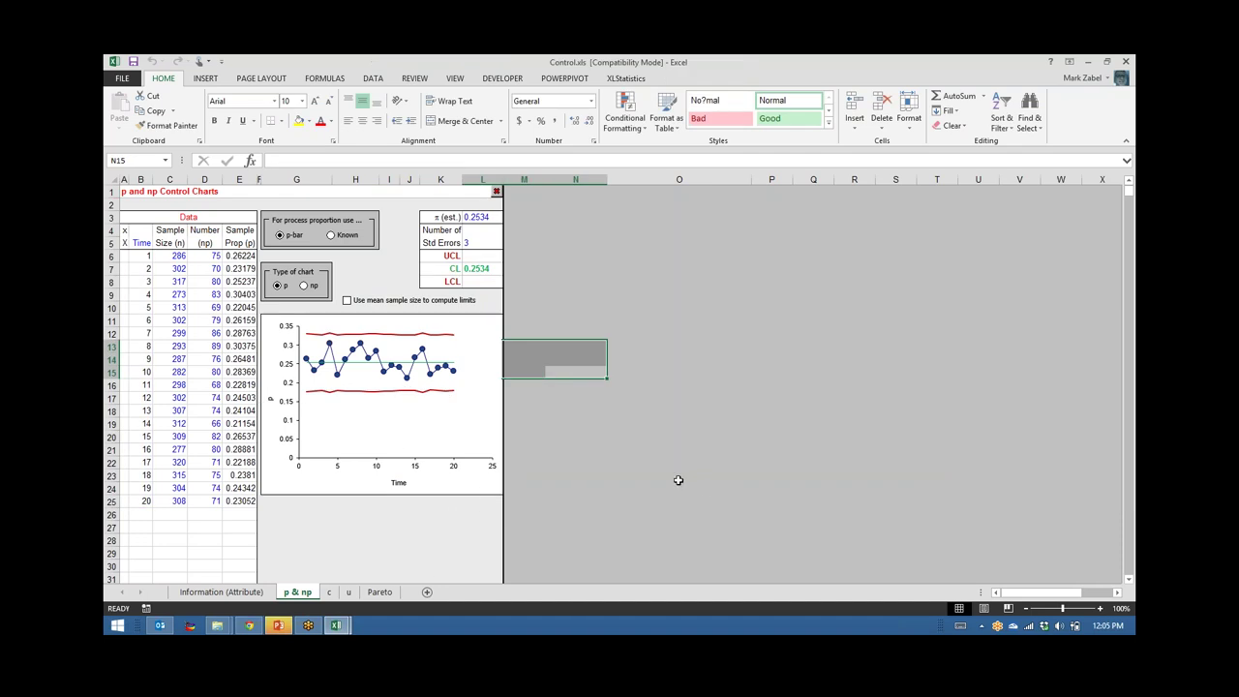
{"action": "scroll", "coordinate": [678, 480], "scroll_direction": "up", "scroll_amount": 1}
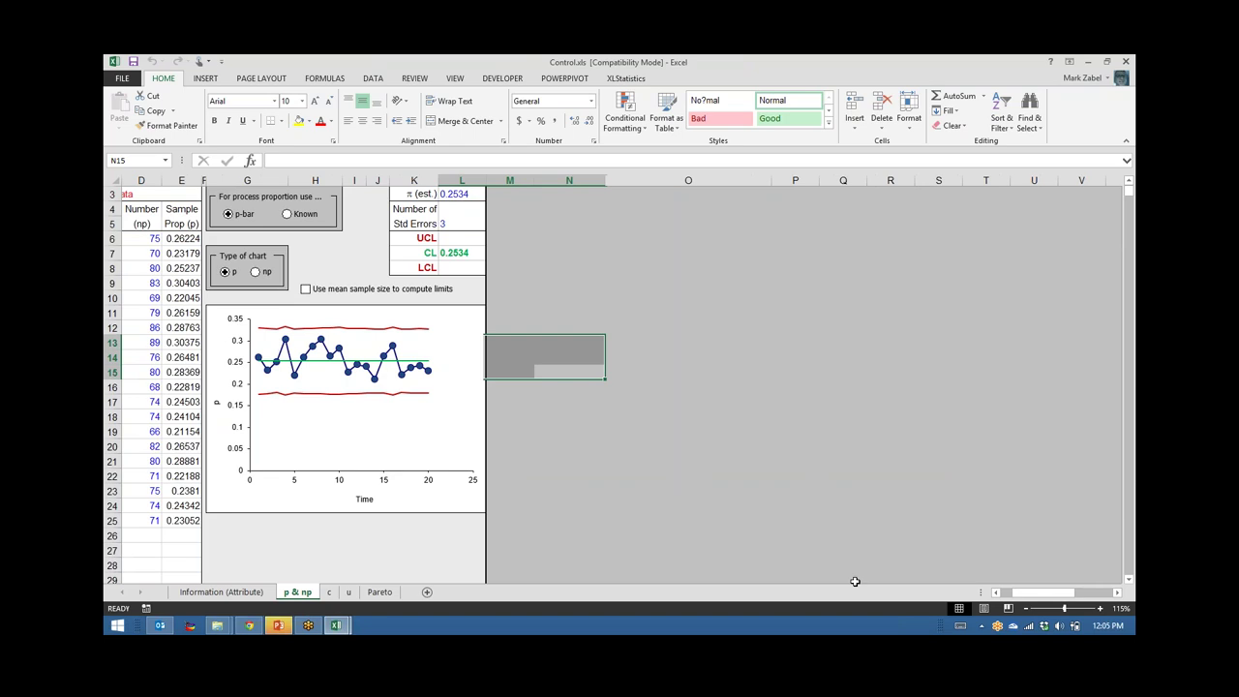
{"action": "left_click_drag", "start_coordinate": [1029, 597], "coordinate": [1012, 597]}
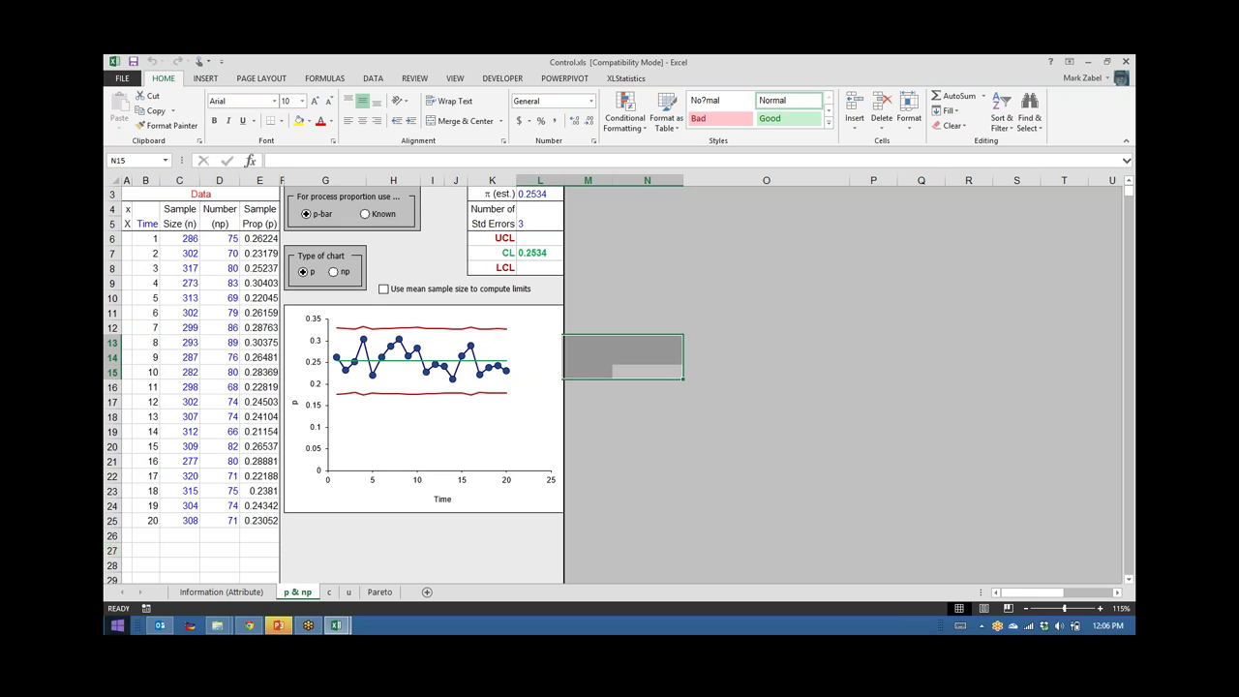
{"action": "left_click", "coordinate": [540, 252]}
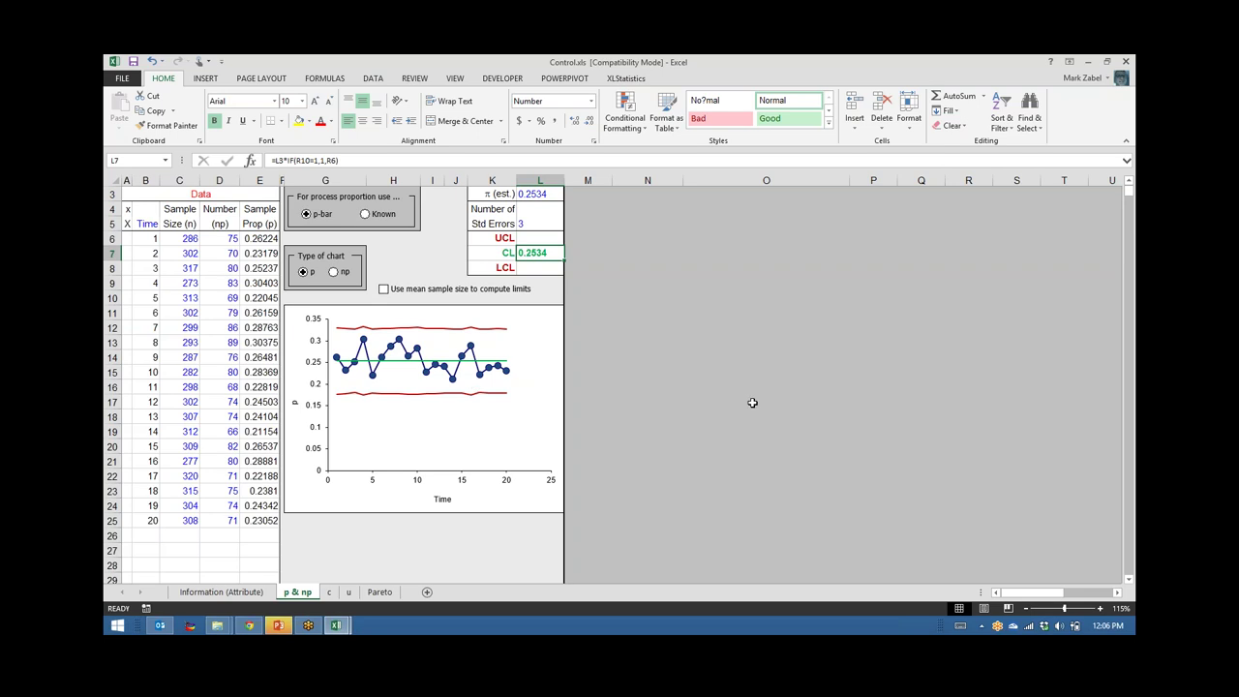
{"action": "left_click_drag", "start_coordinate": [177, 239], "coordinate": [184, 520]}
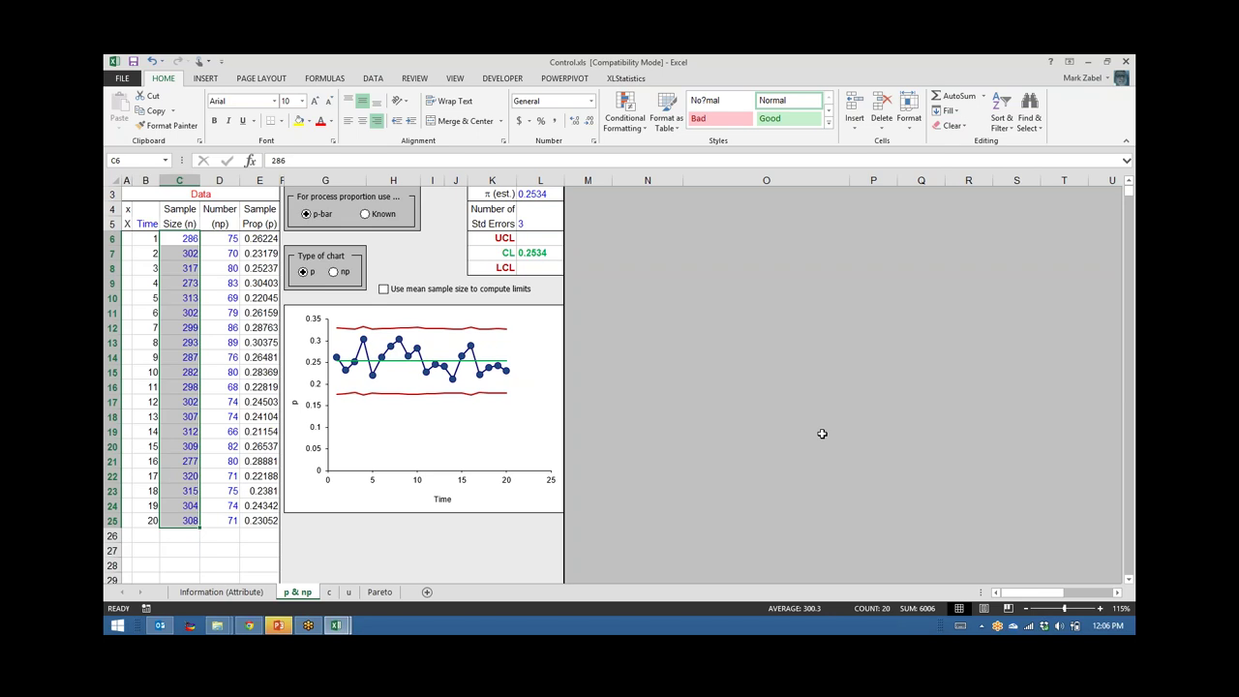
{"action": "left_click", "coordinate": [176, 222]}
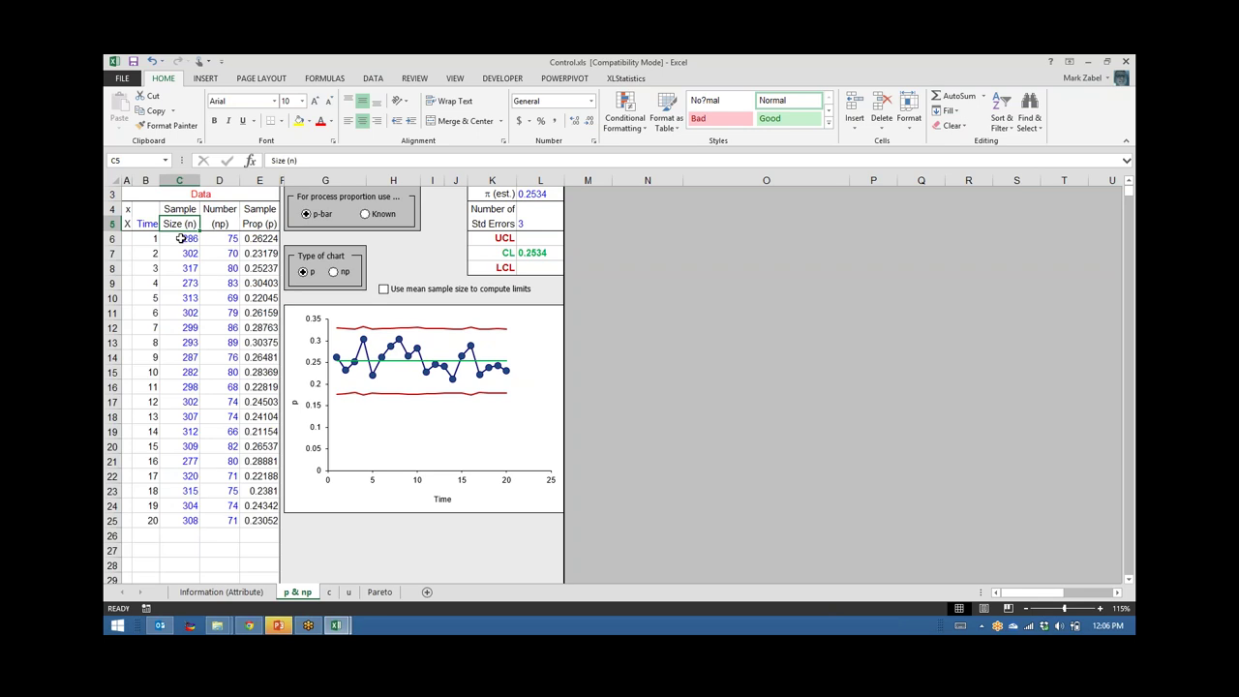
{"action": "left_click_drag", "start_coordinate": [181, 239], "coordinate": [223, 240]}
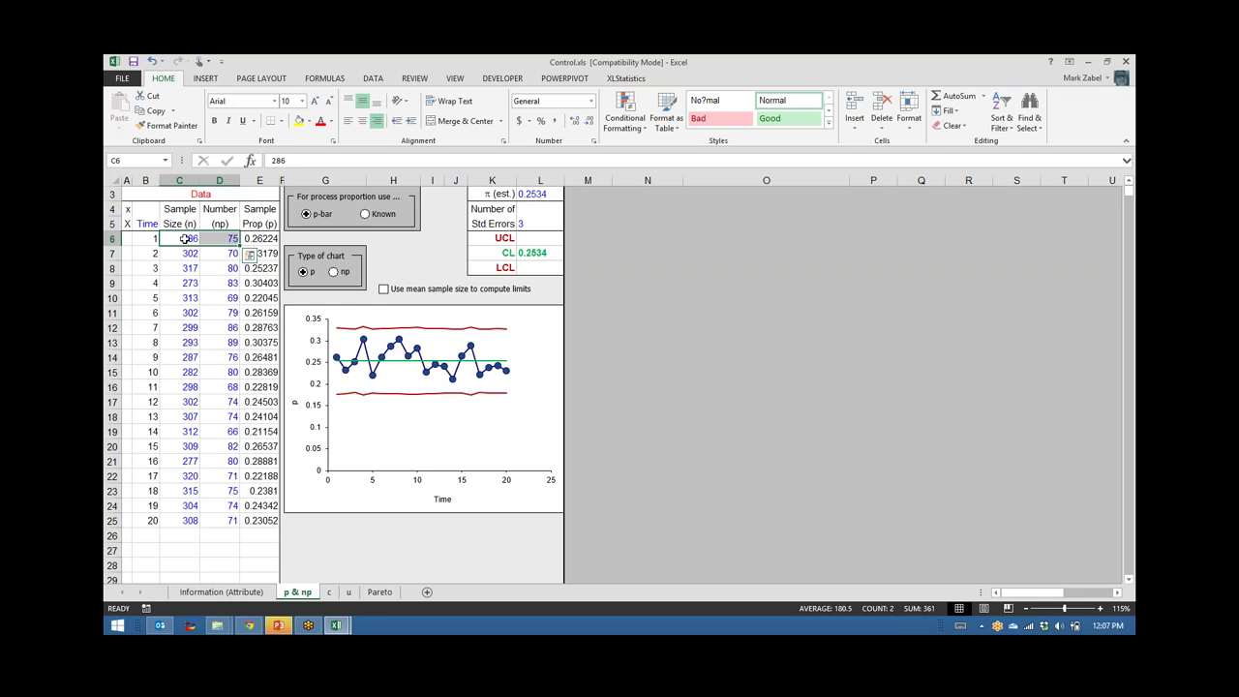
{"action": "left_click", "coordinate": [184, 239]}
{"action": "left_click_drag", "start_coordinate": [184, 238], "coordinate": [189, 519]}
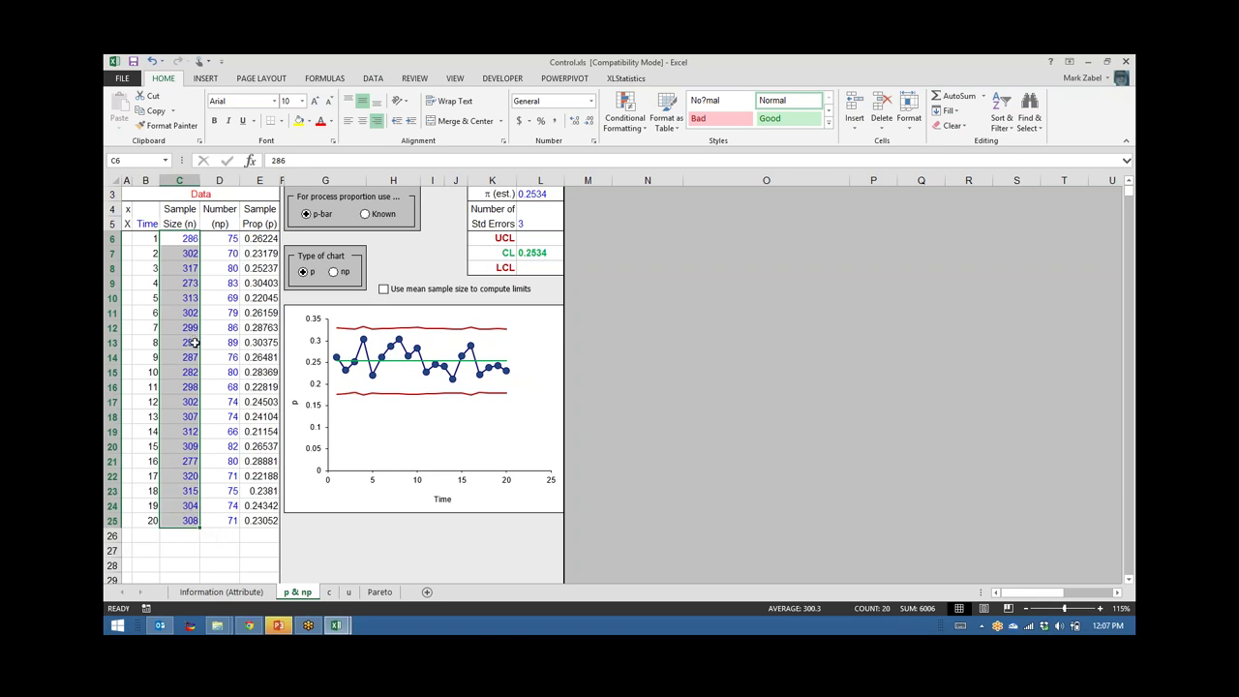
- Switch to the np chart, use the mean sample size to compute limits, and return to the p chart type
{"action": "left_click", "coordinate": [333, 273]}
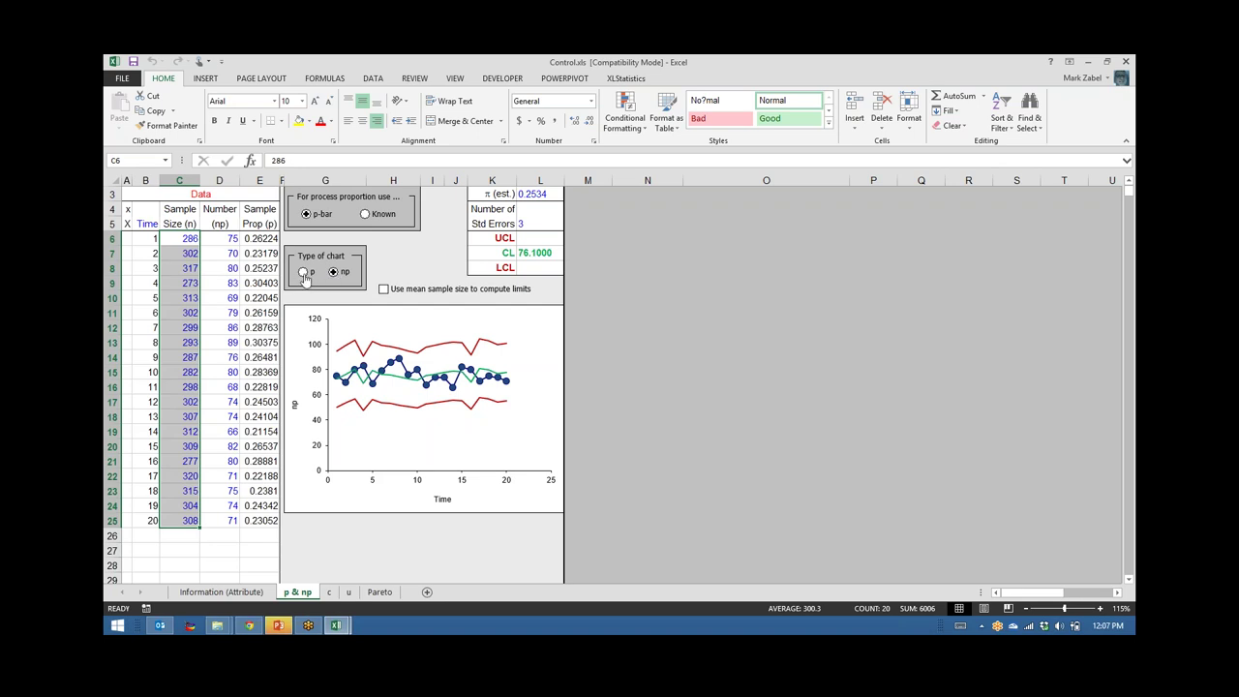
{"action": "left_click", "coordinate": [383, 289]}
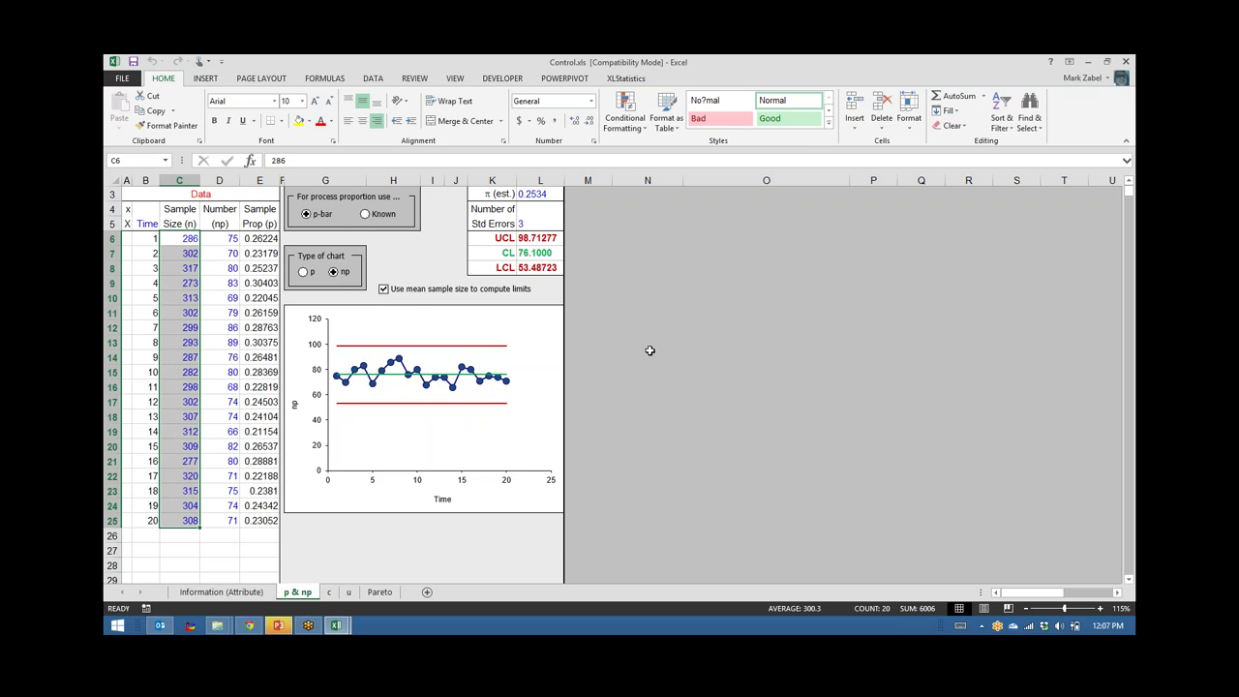
{"action": "left_click", "coordinate": [304, 272]}
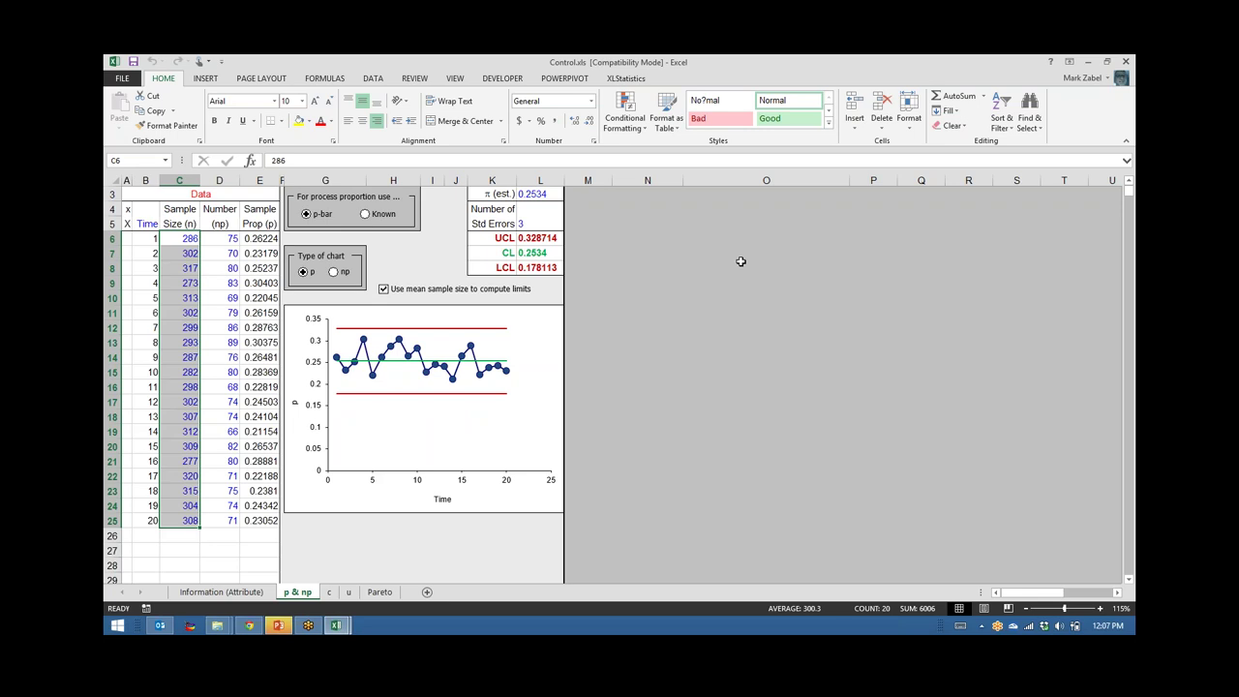
{"action": "left_click", "coordinate": [669, 279]}
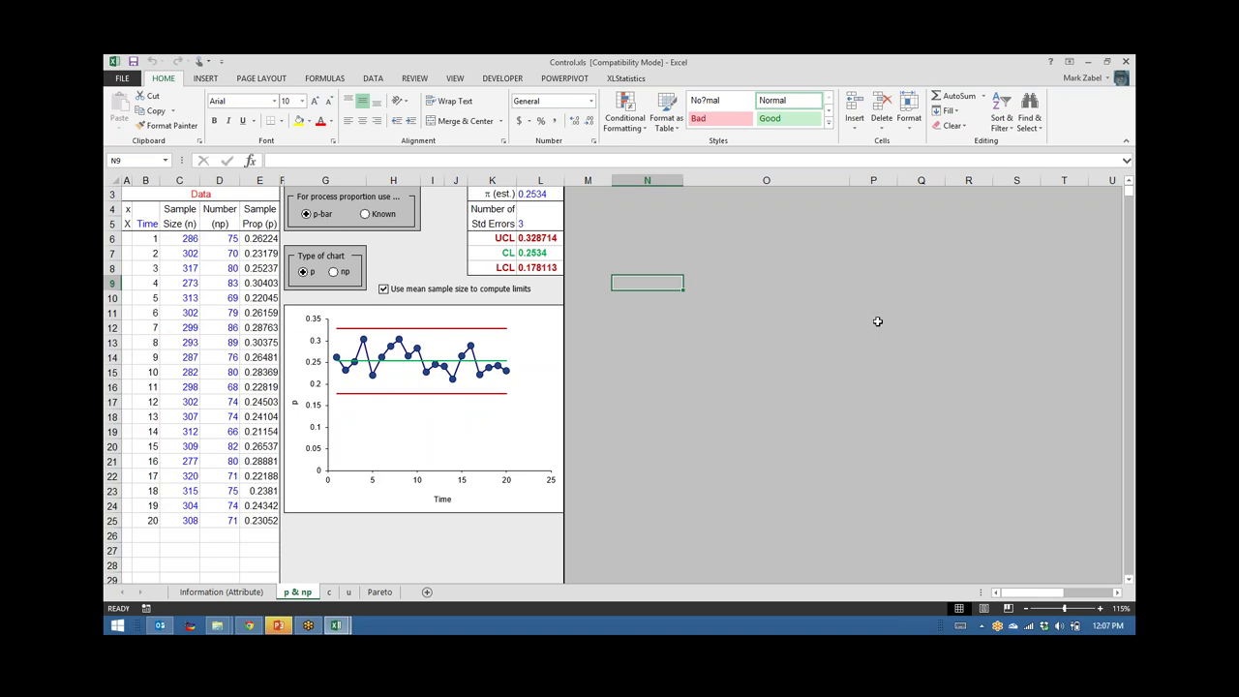
- Close the Control workbook and Late Services.xls without saving changes
{"action": "left_click", "coordinate": [1128, 63]}
{"action": "left_click", "coordinate": [629, 356]}
{"action": "left_click", "coordinate": [471, 365]}
{"action": "left_click", "coordinate": [1126, 61]}
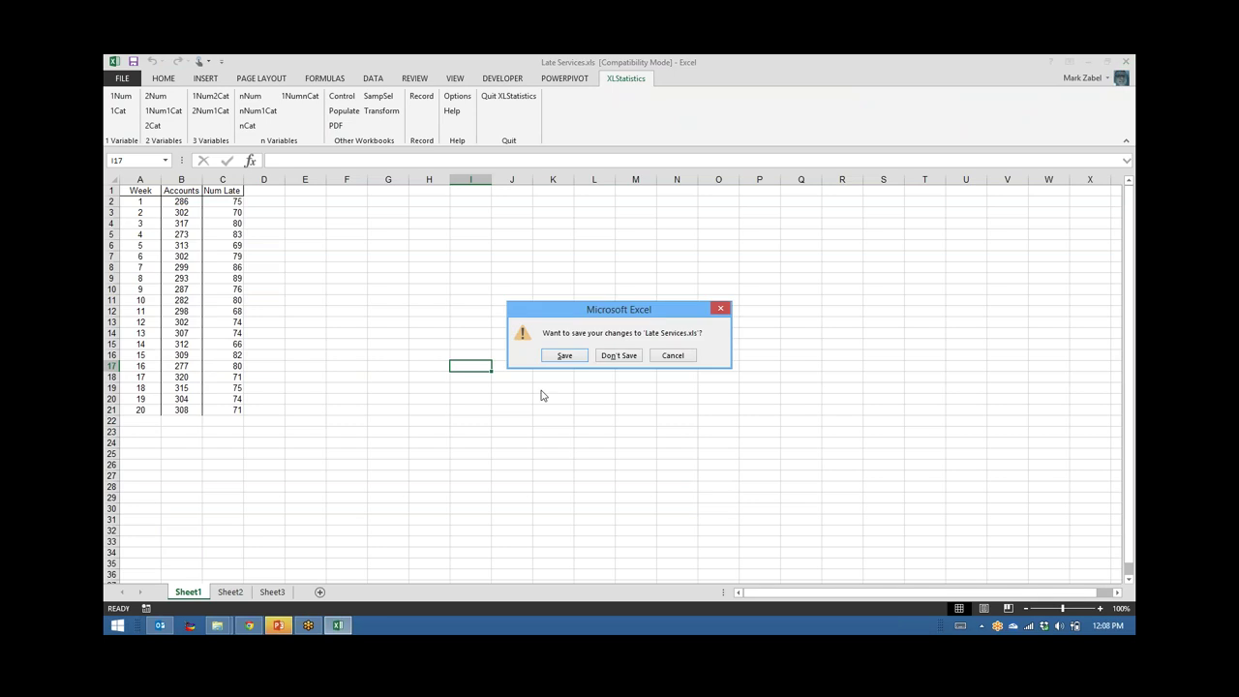
{"action": "left_click", "coordinate": [617, 356]}
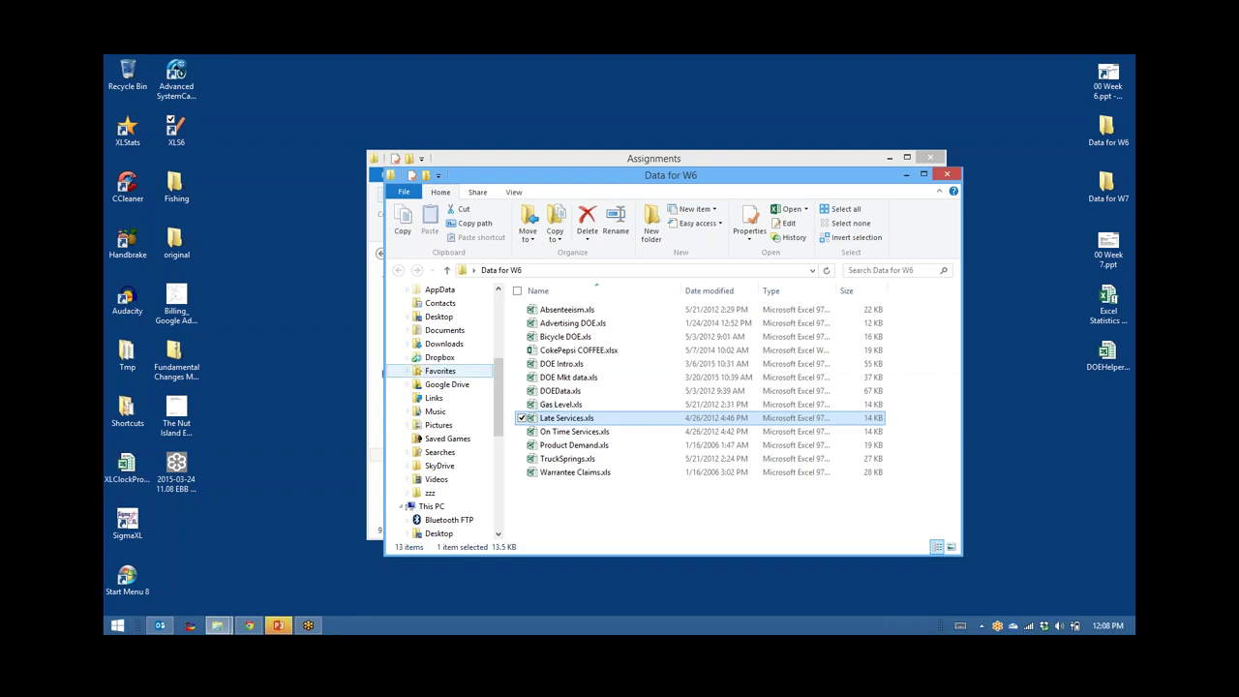
- Open Absenteeism.xls from the Data for W6 folder
{"action": "left_click", "coordinate": [545, 310]}
{"action": "double_click", "coordinate": [545, 310]}
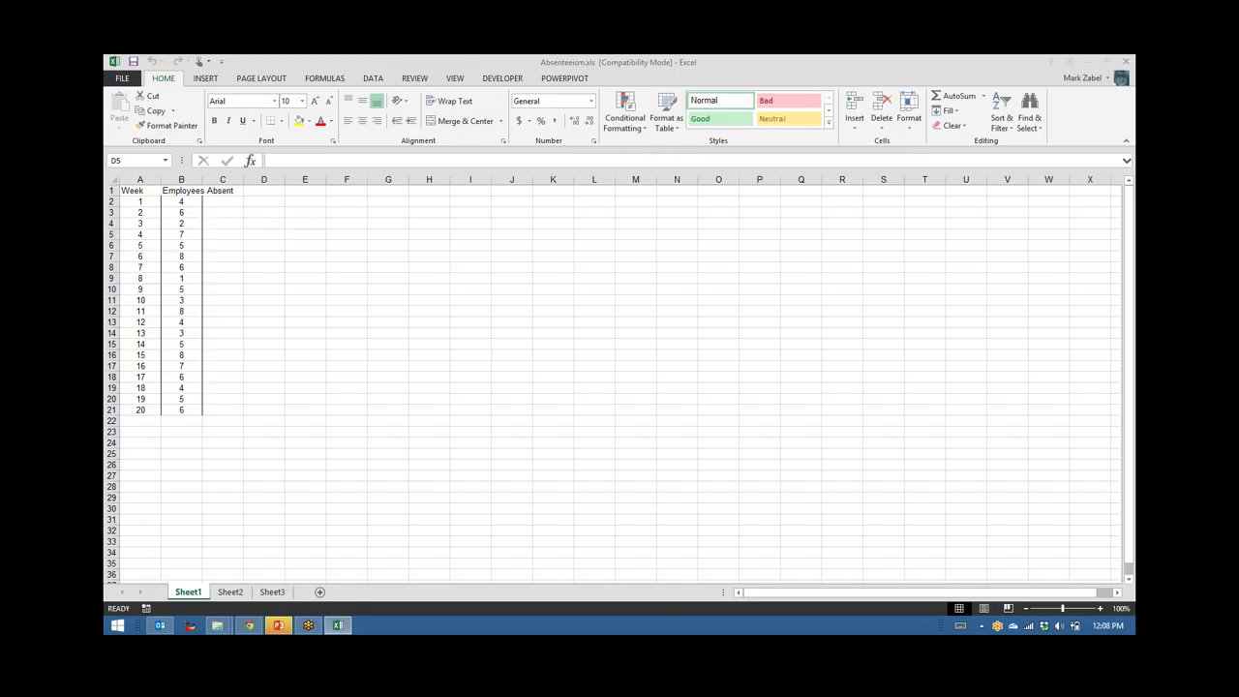
{"action": "left_click", "coordinate": [947, 74]}
{"action": "left_click", "coordinate": [340, 226]}
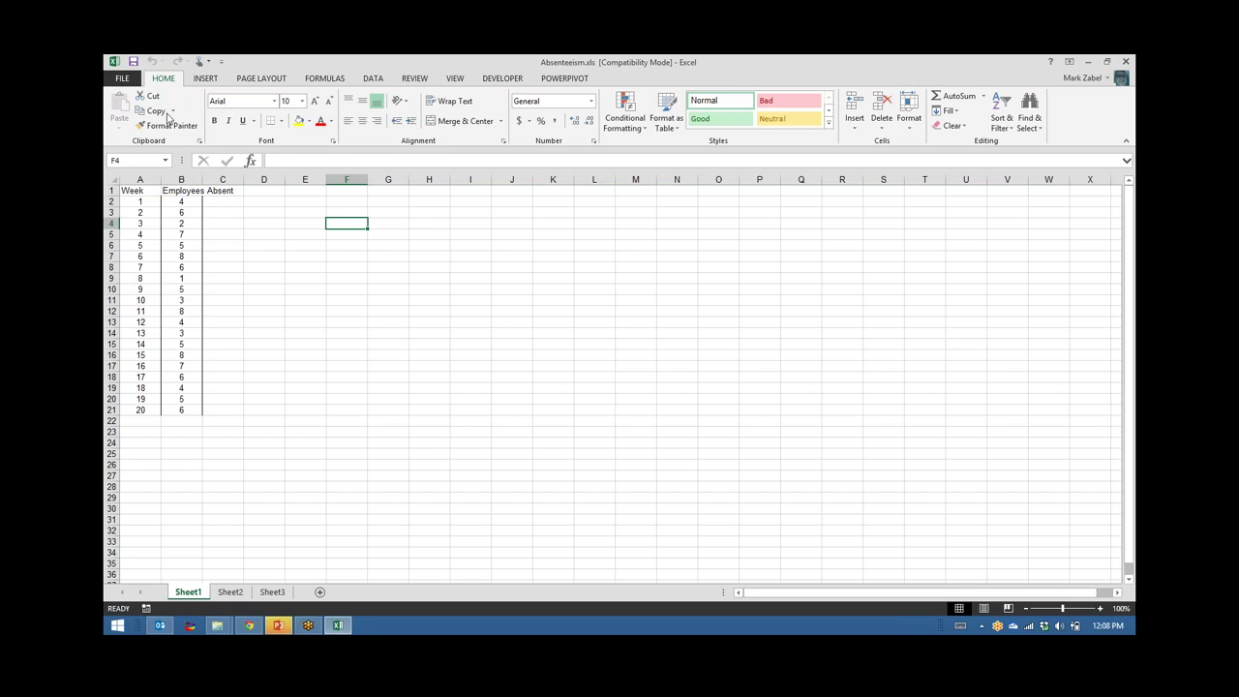
- Highlight the rows for weeks 16 to 20 in A17:B21 with yellow fill
{"action": "left_click_drag", "start_coordinate": [130, 190], "coordinate": [172, 410]}
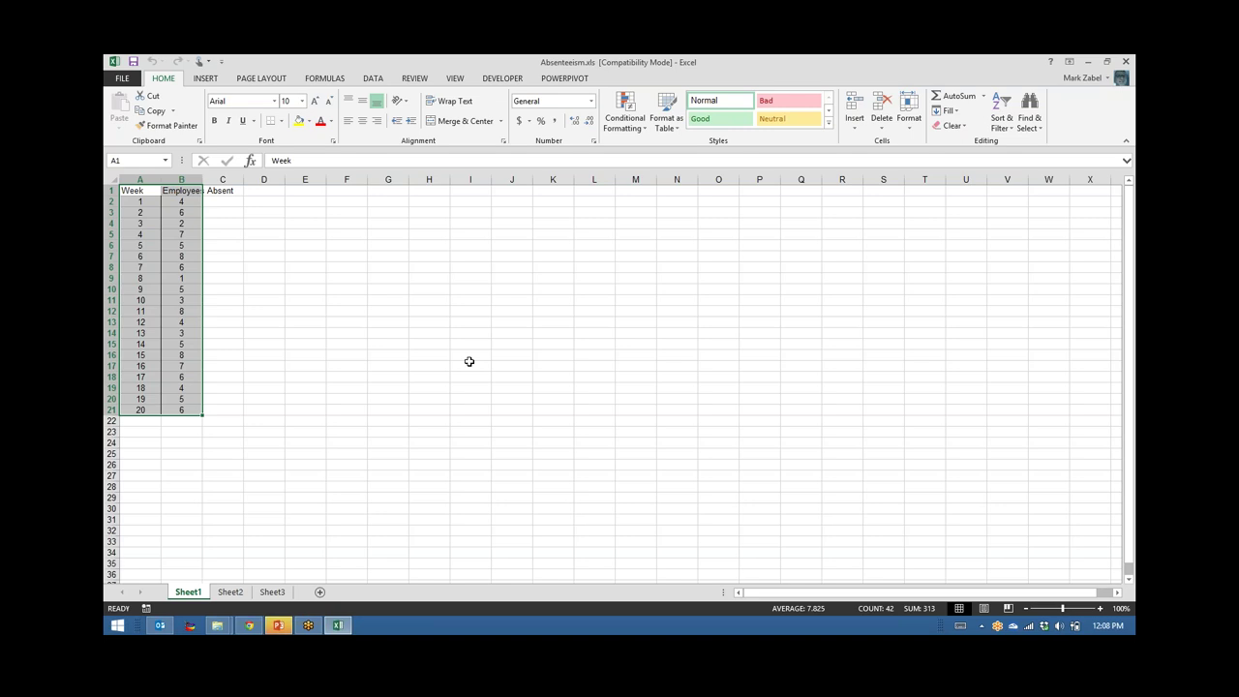
{"action": "left_click_drag", "start_coordinate": [145, 355], "coordinate": [175, 410]}
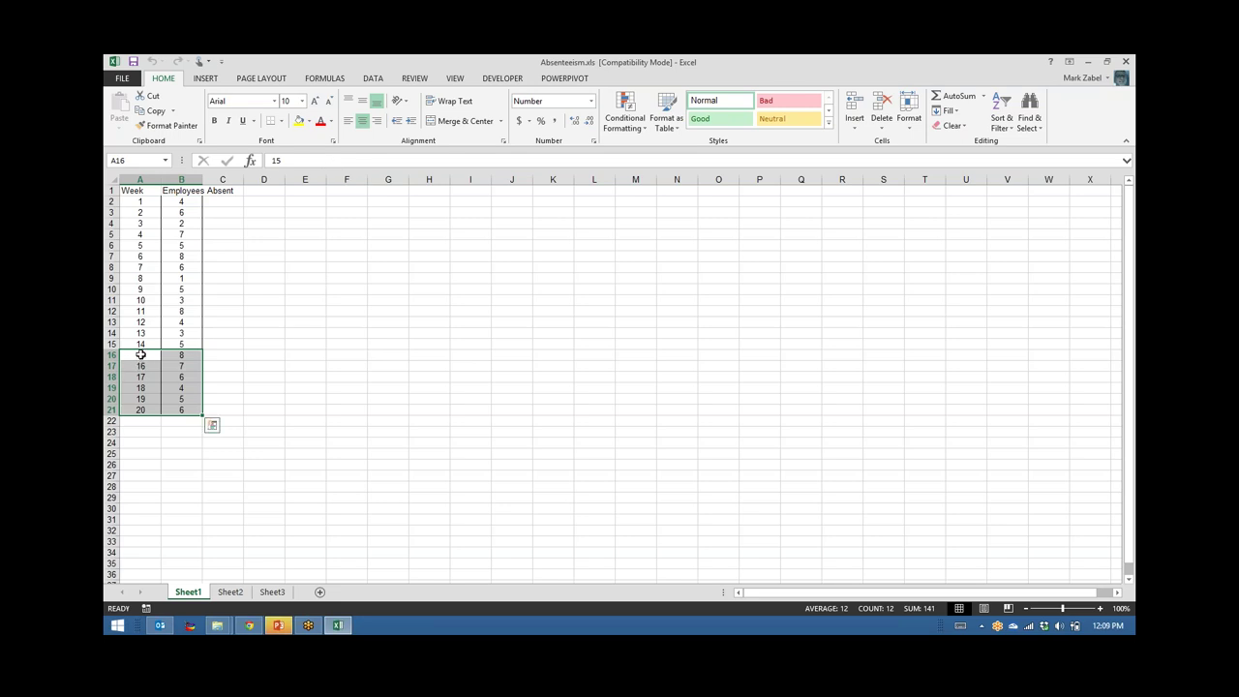
{"action": "left_click_drag", "start_coordinate": [140, 366], "coordinate": [175, 410]}
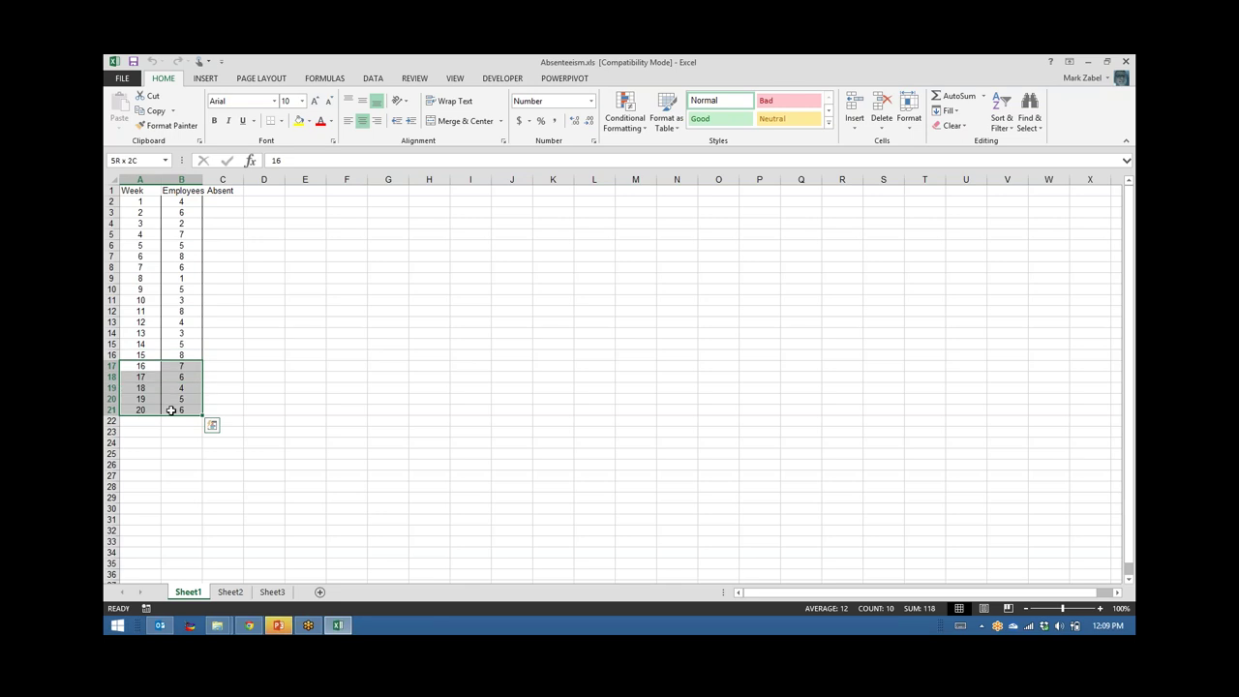
{"action": "left_click", "coordinate": [300, 121]}
{"action": "left_click", "coordinate": [429, 385]}
{"action": "left_click_drag", "start_coordinate": [140, 366], "coordinate": [173, 414]}
{"action": "left_click", "coordinate": [444, 387]}
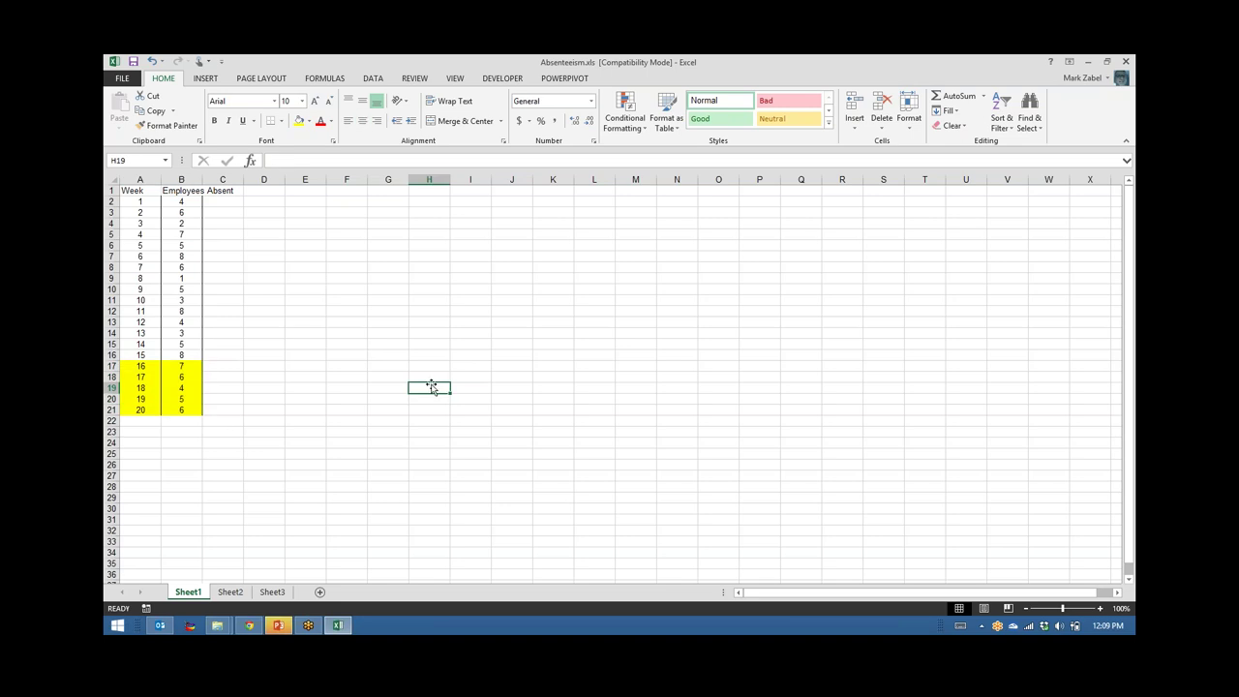
{"action": "left_click", "coordinate": [406, 399]}
{"action": "left_click", "coordinate": [394, 265]}
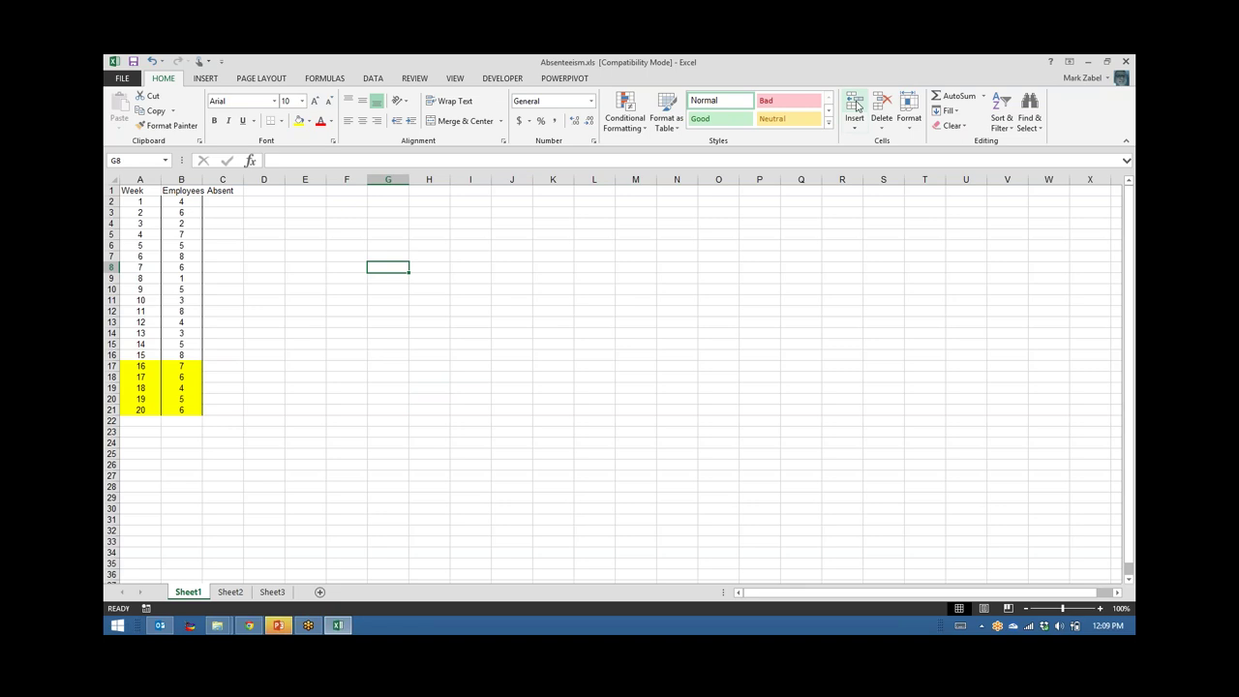
- Launch the XLStatistics add-in from the desktop and enable its macros
{"action": "left_click", "coordinate": [1089, 61]}
{"action": "double_click", "coordinate": [170, 141]}
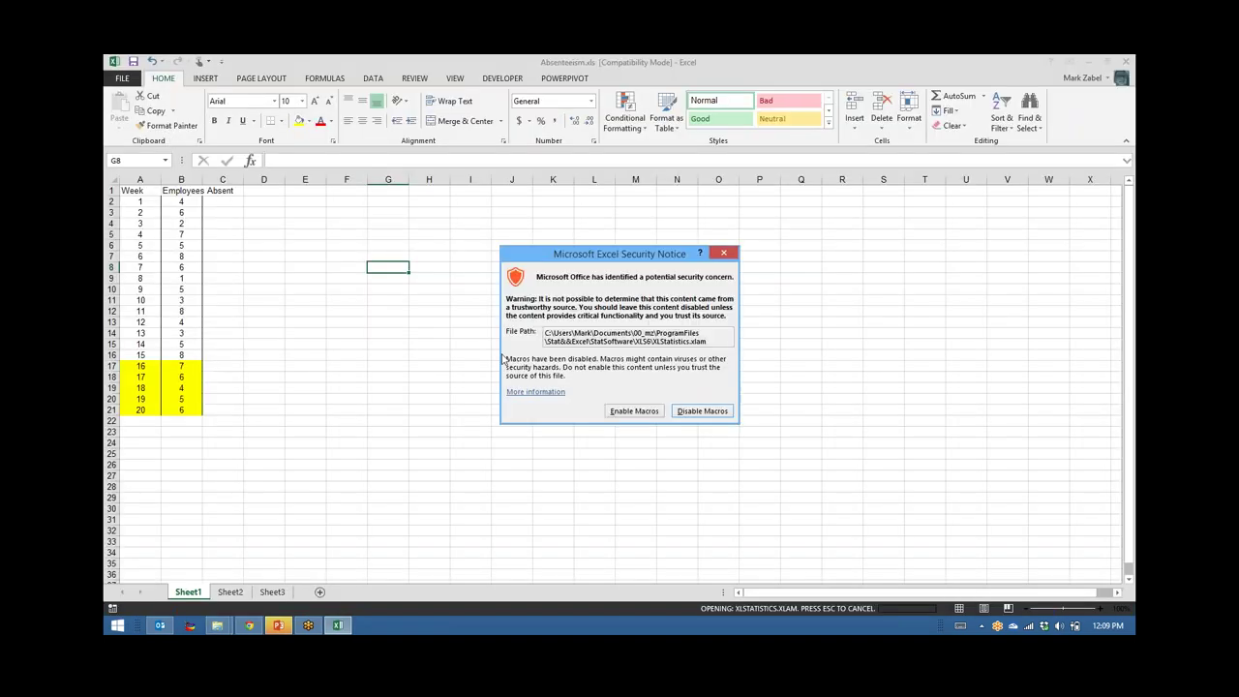
{"action": "left_click", "coordinate": [620, 416]}
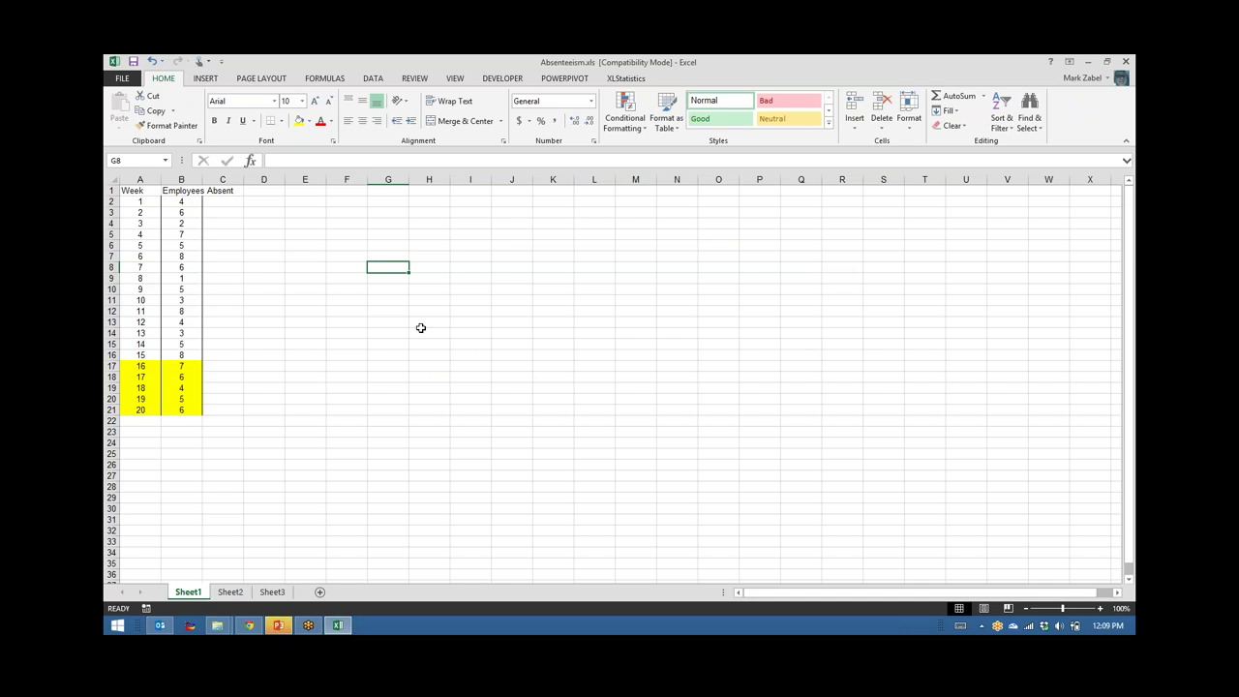
- With columns A and B selected, open the XLStatistics Control workbook for attribute data and go to its c sheet
{"action": "left_click", "coordinate": [625, 78]}
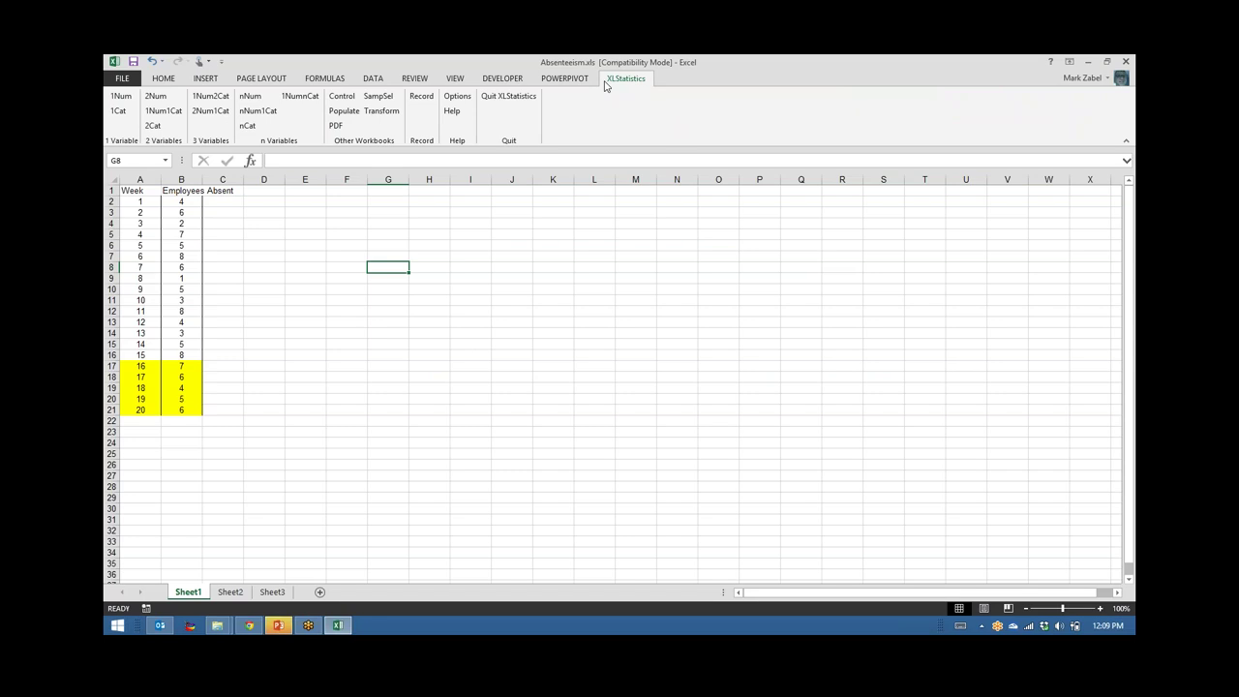
{"action": "left_click_drag", "start_coordinate": [138, 179], "coordinate": [179, 174]}
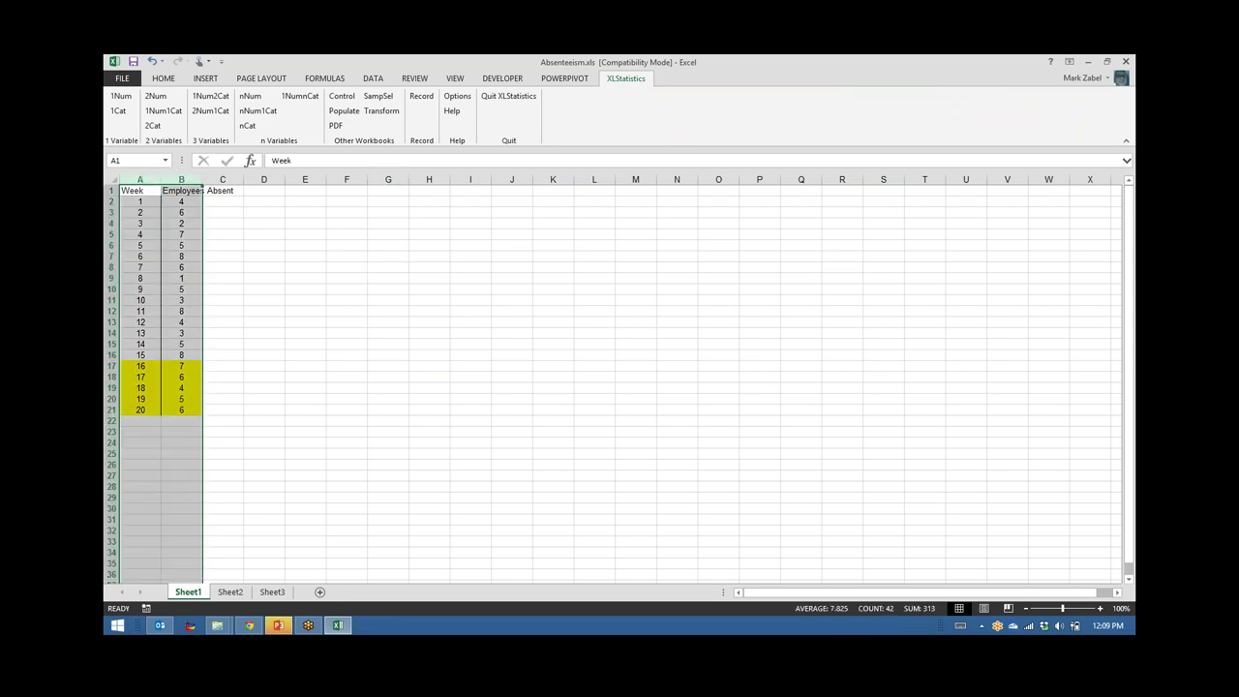
{"action": "left_click", "coordinate": [349, 100]}
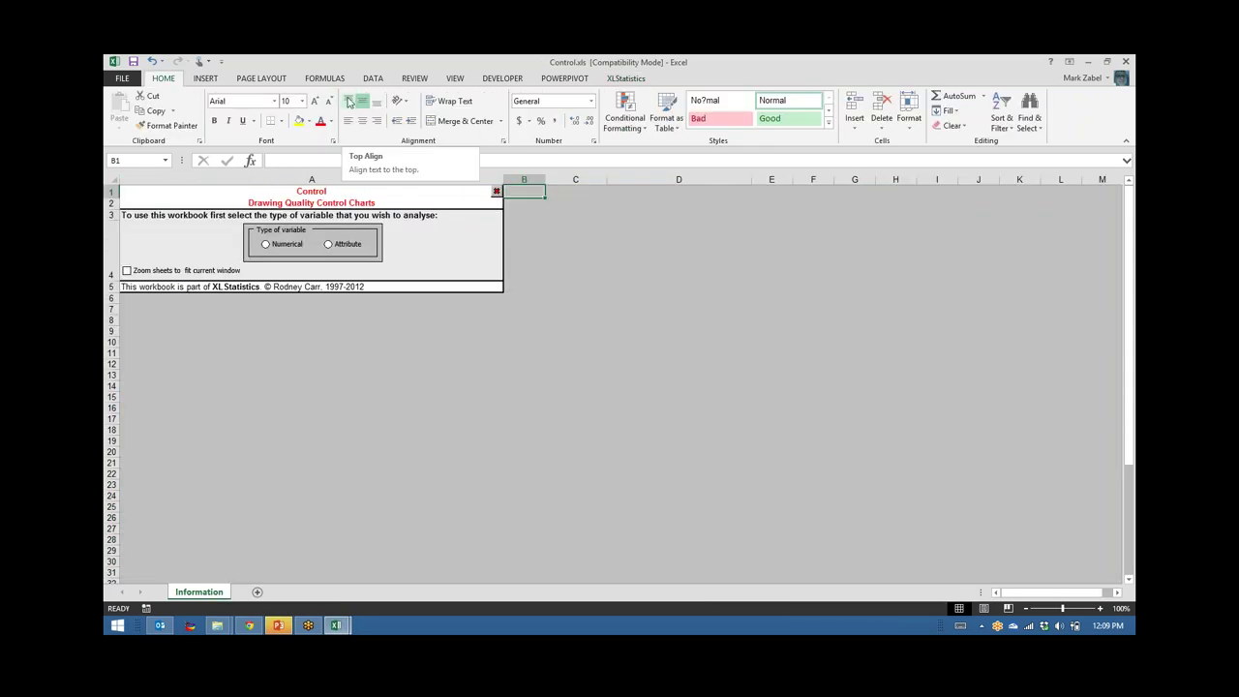
{"action": "left_click", "coordinate": [328, 244]}
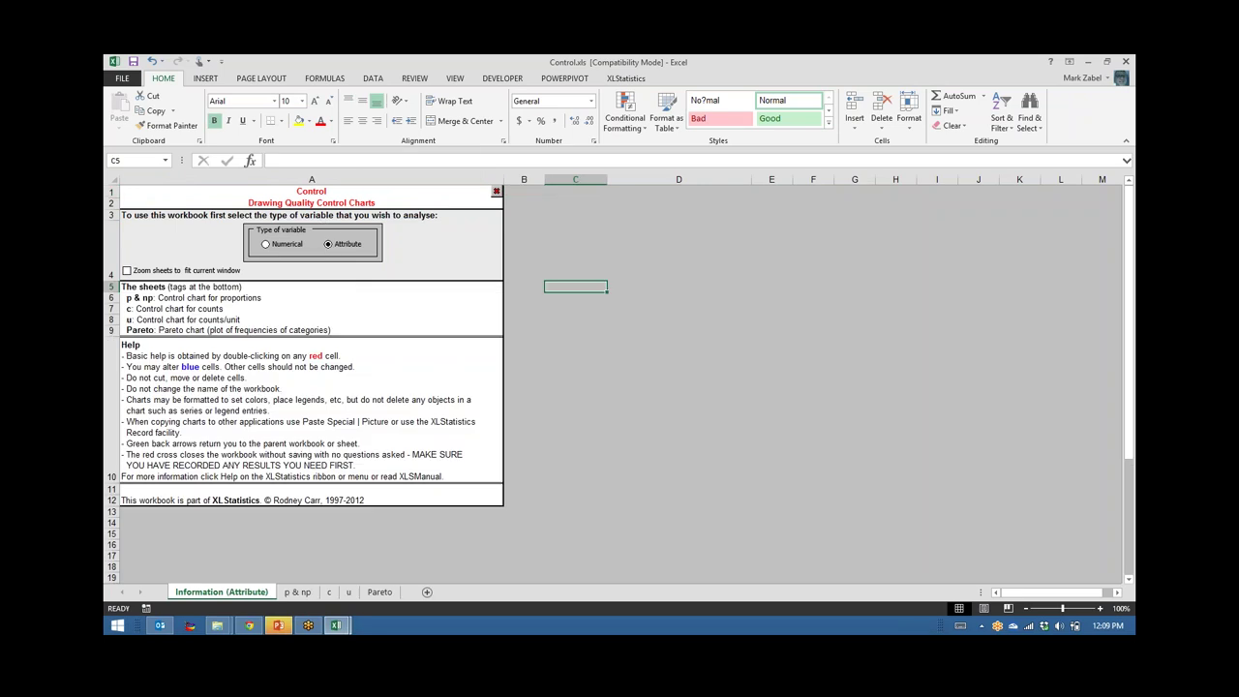
{"action": "left_click", "coordinate": [331, 592]}
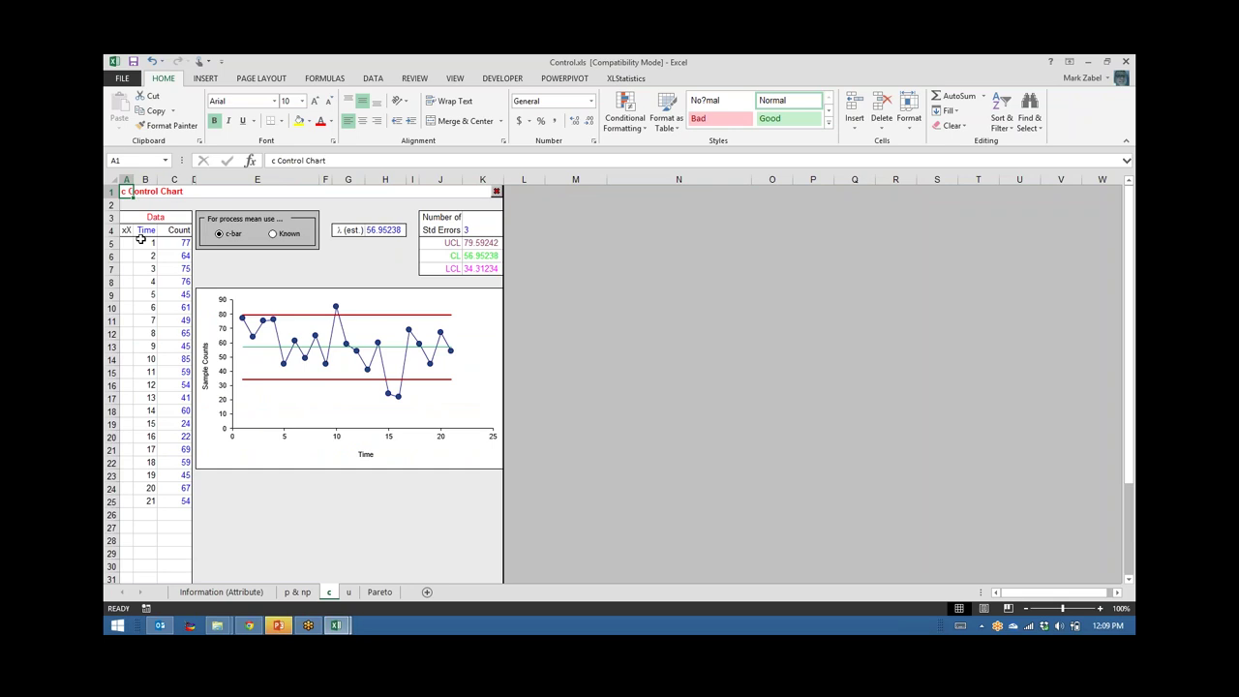
{"action": "key", "text": "alt"}
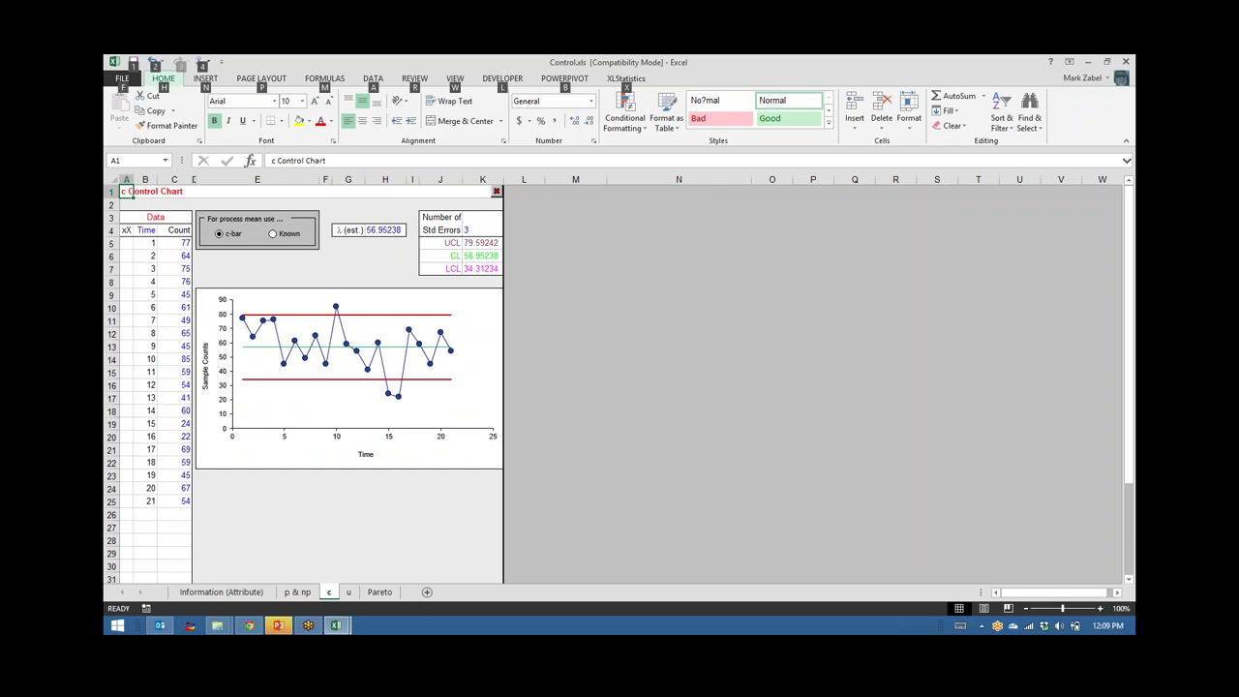
{"action": "left_click", "coordinate": [564, 306]}
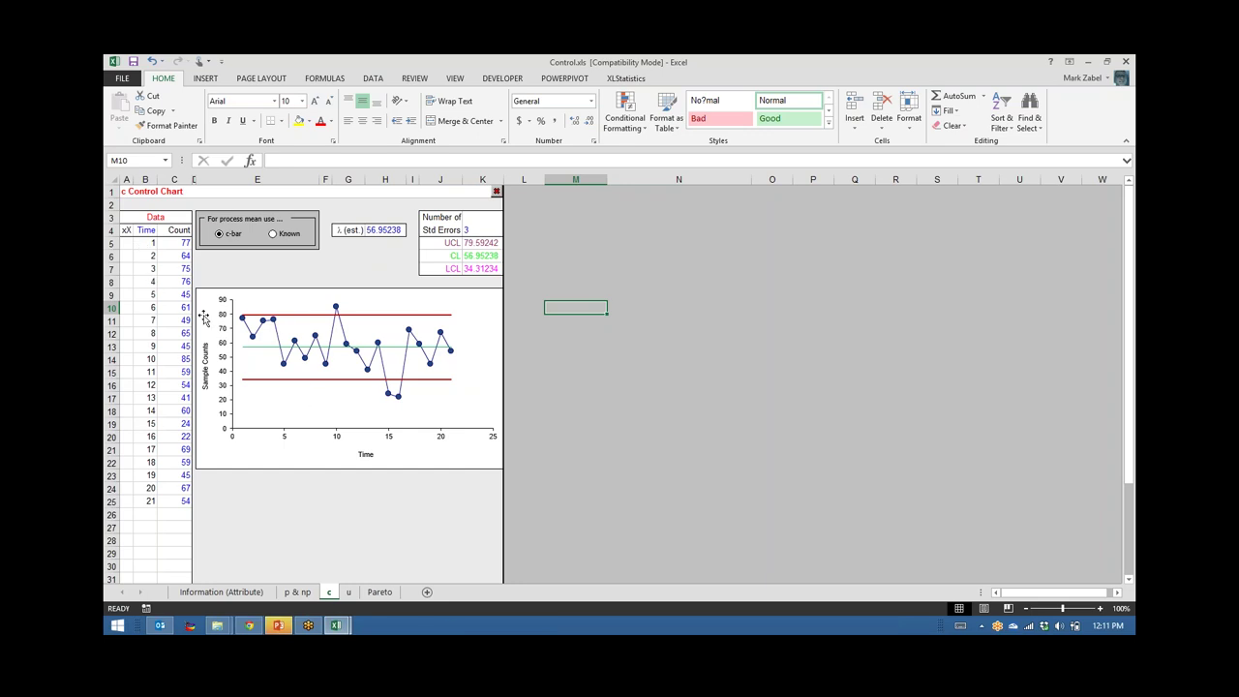
- Clear all sample data from the Data area of the c sheet
{"action": "left_click", "coordinate": [151, 243]}
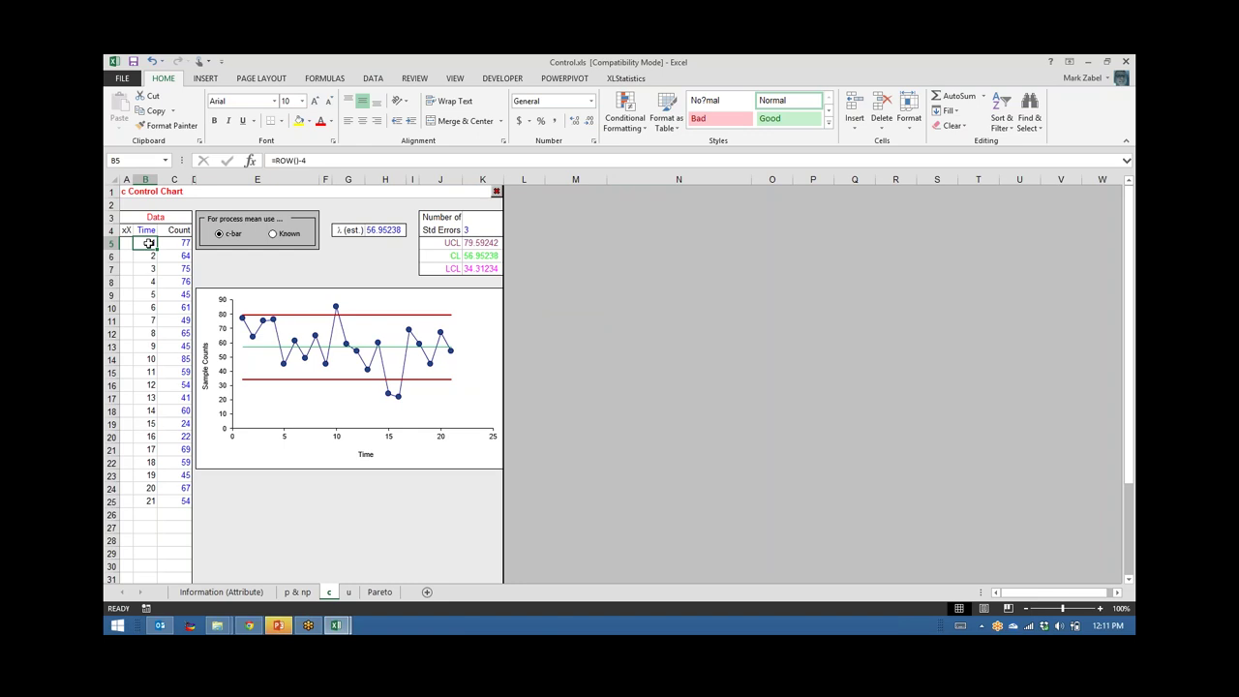
{"action": "left_click_drag", "start_coordinate": [151, 243], "coordinate": [184, 488]}
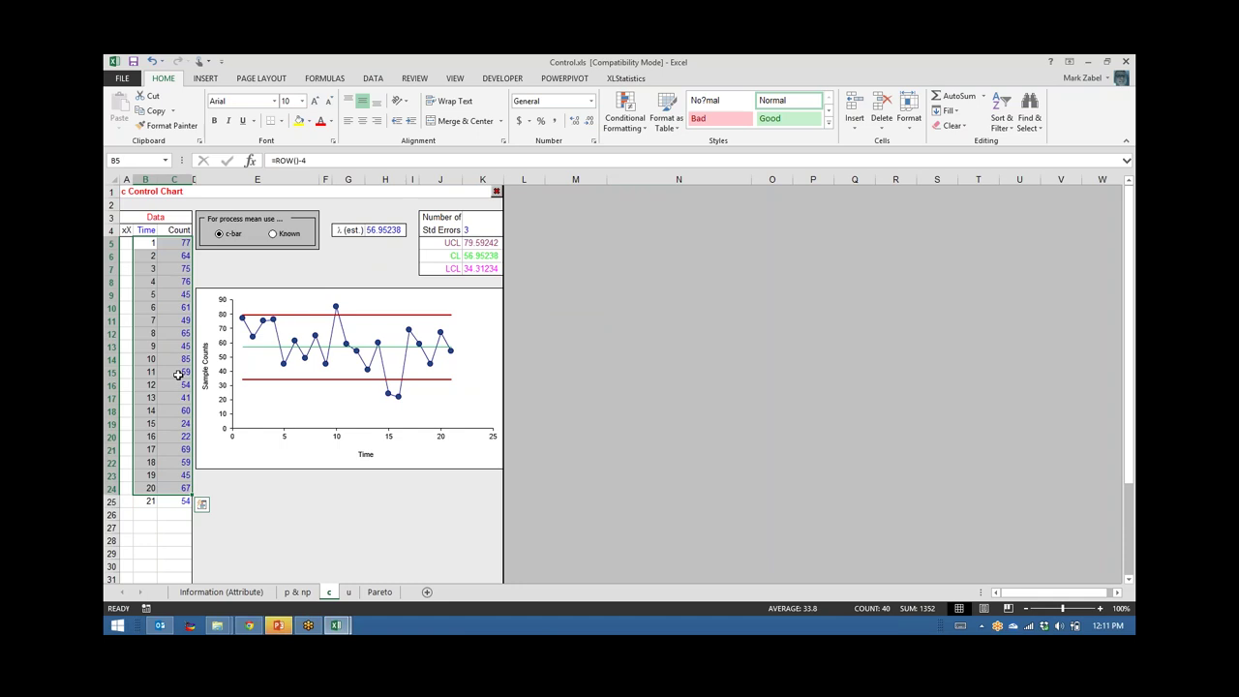
{"action": "left_click", "coordinate": [160, 217]}
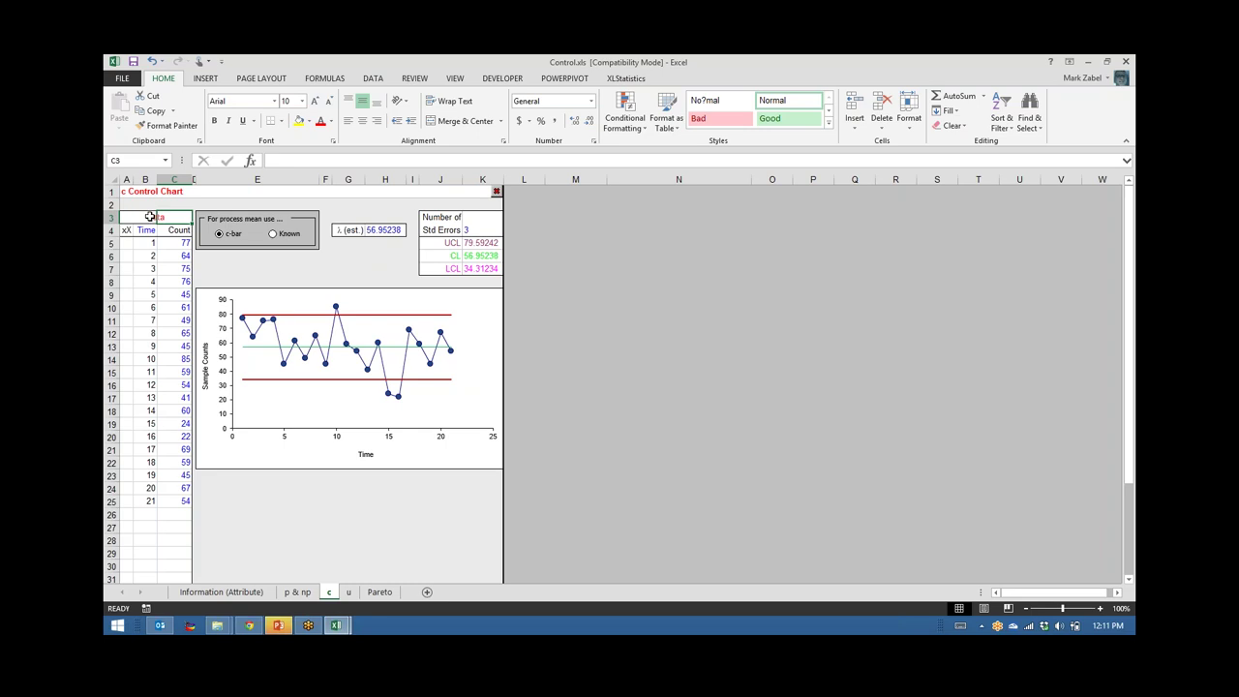
{"action": "left_click", "coordinate": [150, 217]}
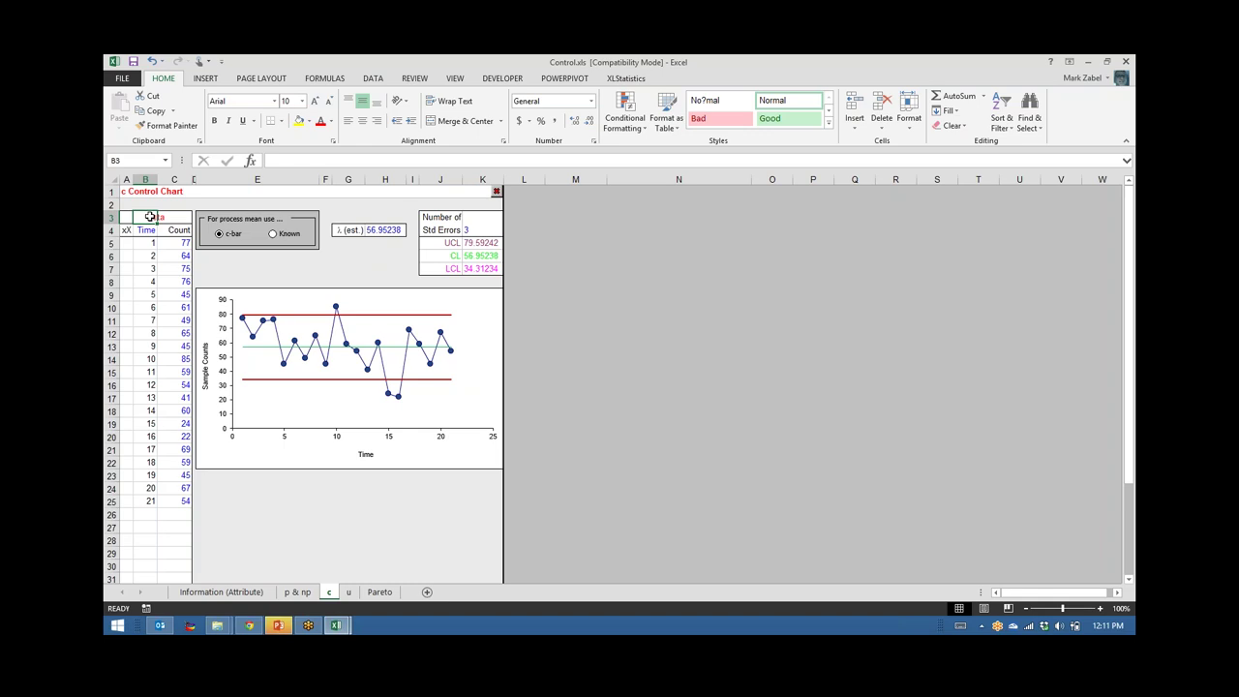
{"action": "key", "text": "Left"}
{"action": "key", "text": "Delete"}
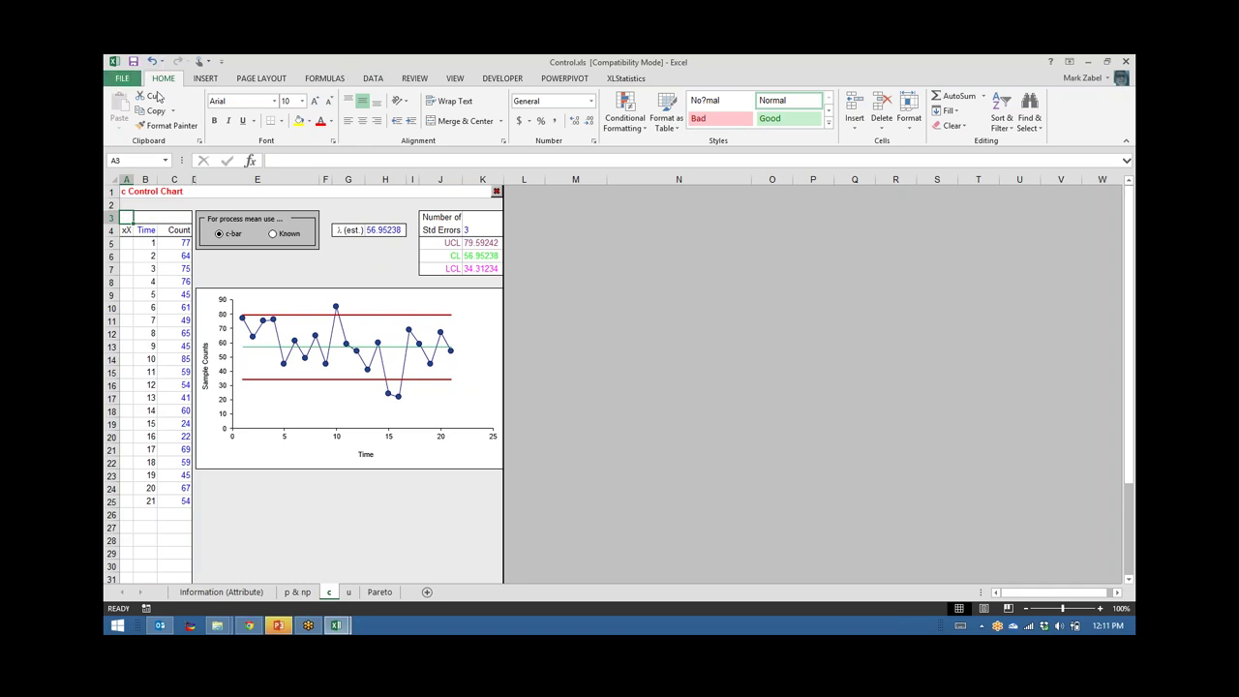
{"action": "left_click", "coordinate": [614, 321]}
{"action": "left_click", "coordinate": [147, 219]}
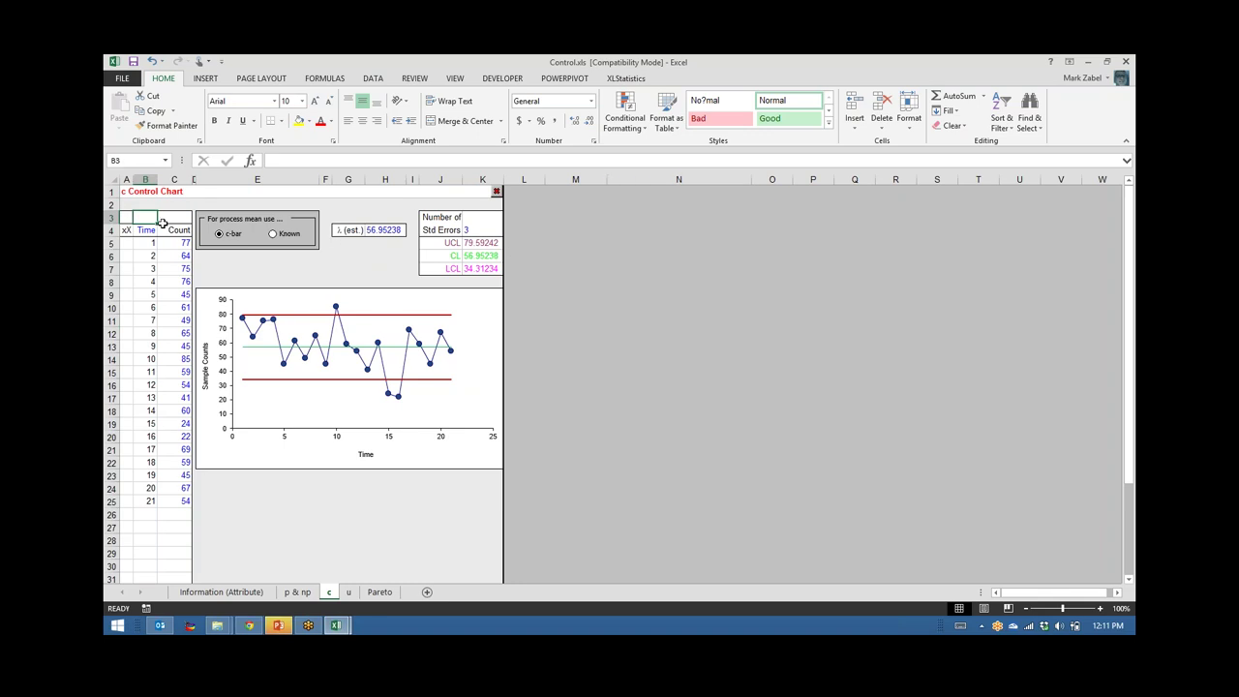
{"action": "double_click", "coordinate": [145, 216]}
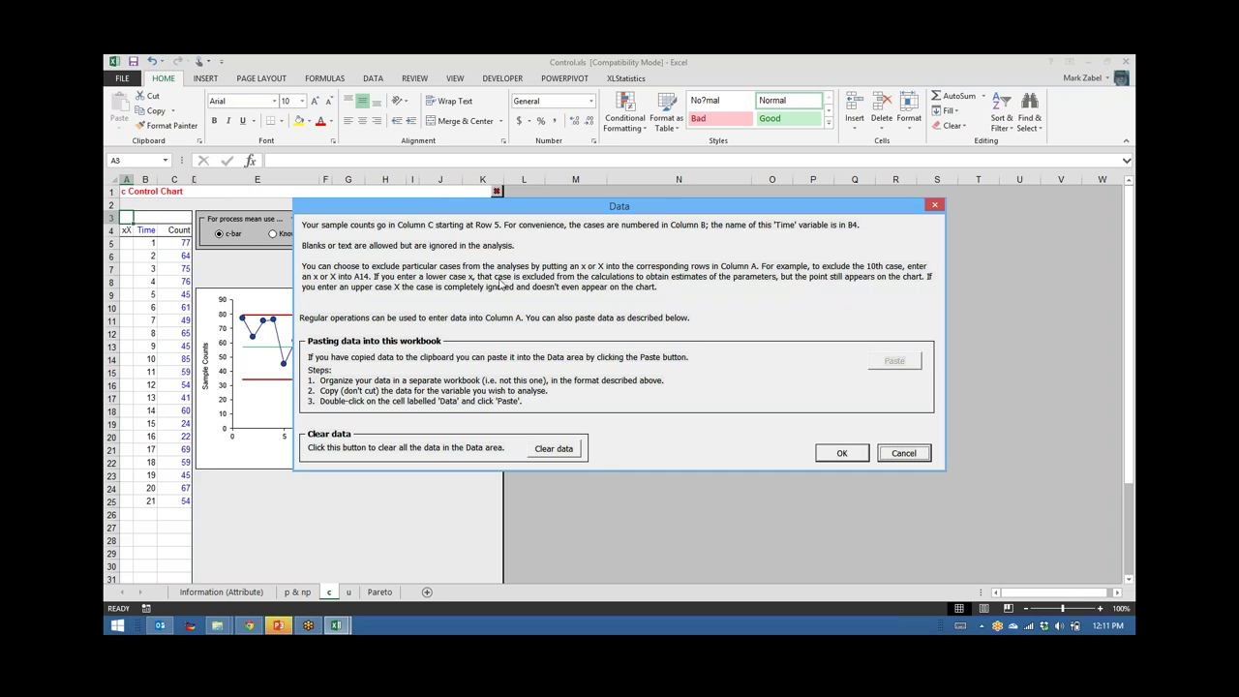
{"action": "left_click", "coordinate": [553, 448]}
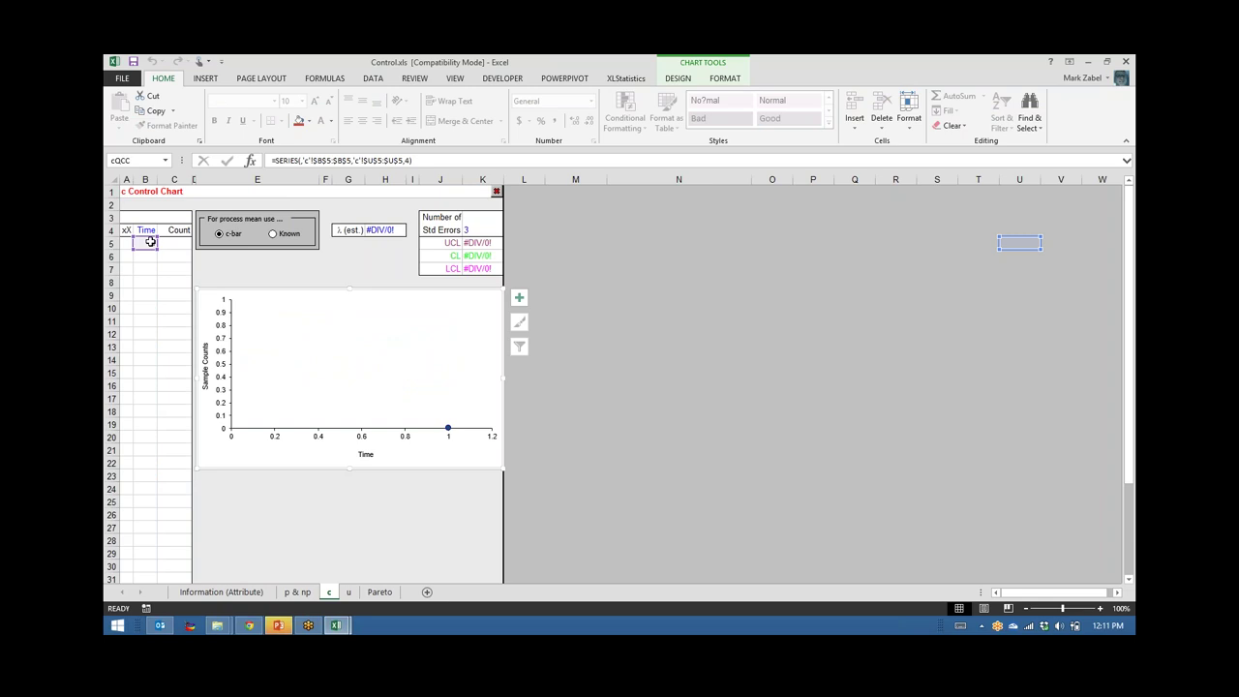
- Check the Information (Attribute) sheet, return to the c sheet, and switch to the Absenteeism workbook
{"action": "left_click", "coordinate": [231, 594]}
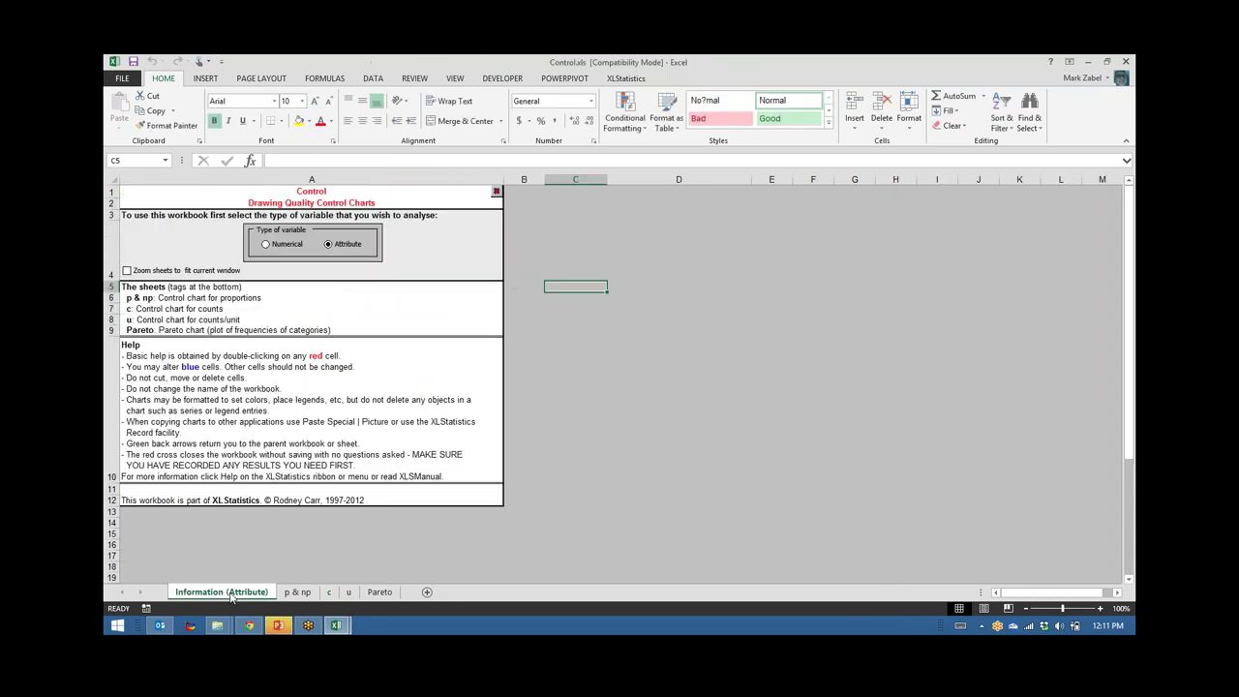
{"action": "left_click", "coordinate": [328, 593]}
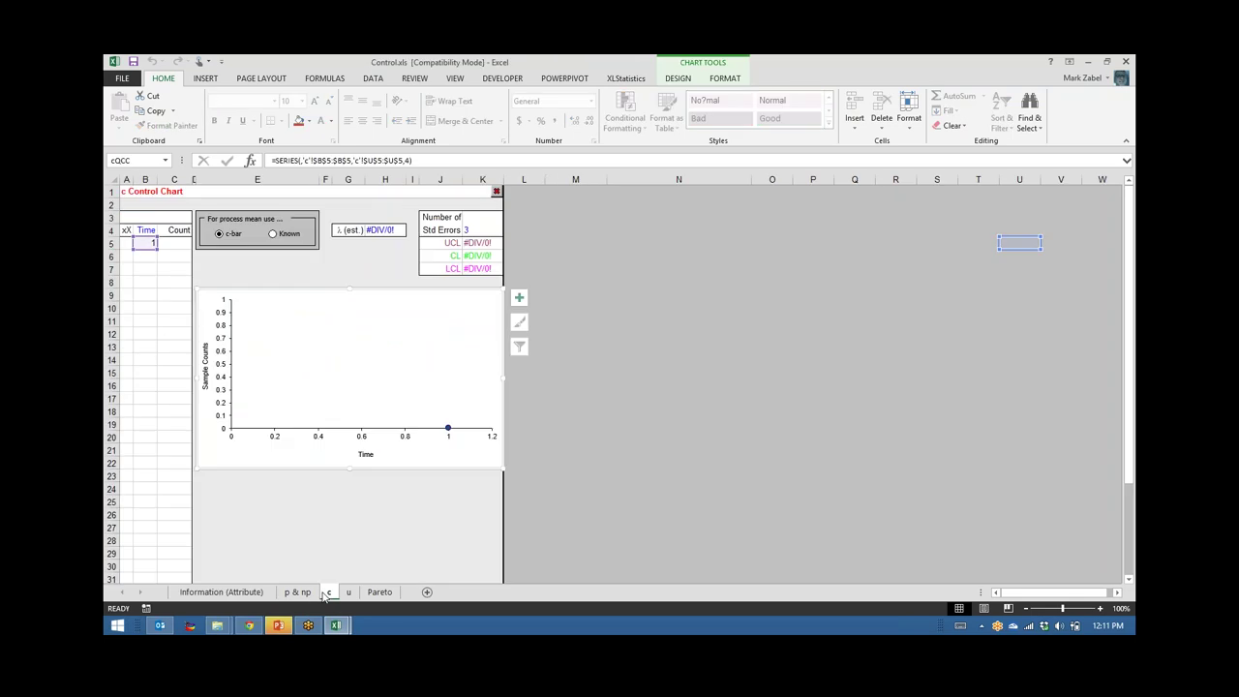
{"action": "mouse_move", "coordinate": [345, 627]}
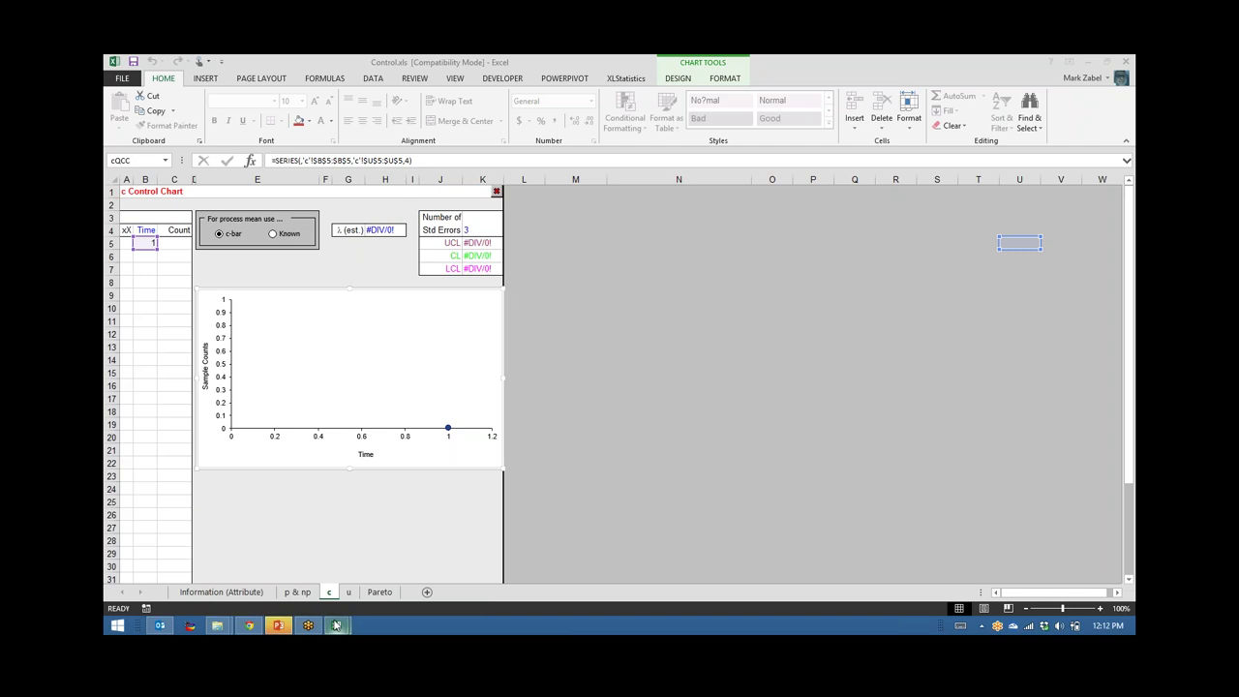
{"action": "left_click", "coordinate": [283, 569]}
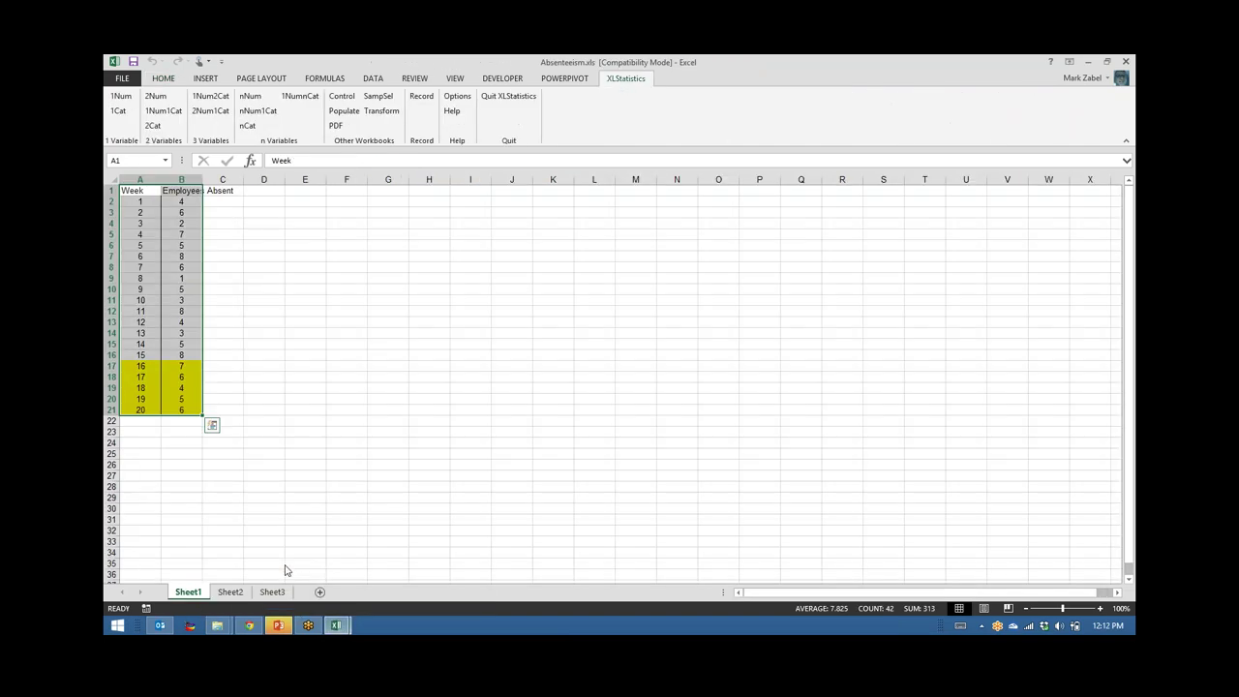
{"action": "left_click", "coordinate": [138, 200]}
{"action": "left_click_drag", "start_coordinate": [139, 198], "coordinate": [177, 300]}
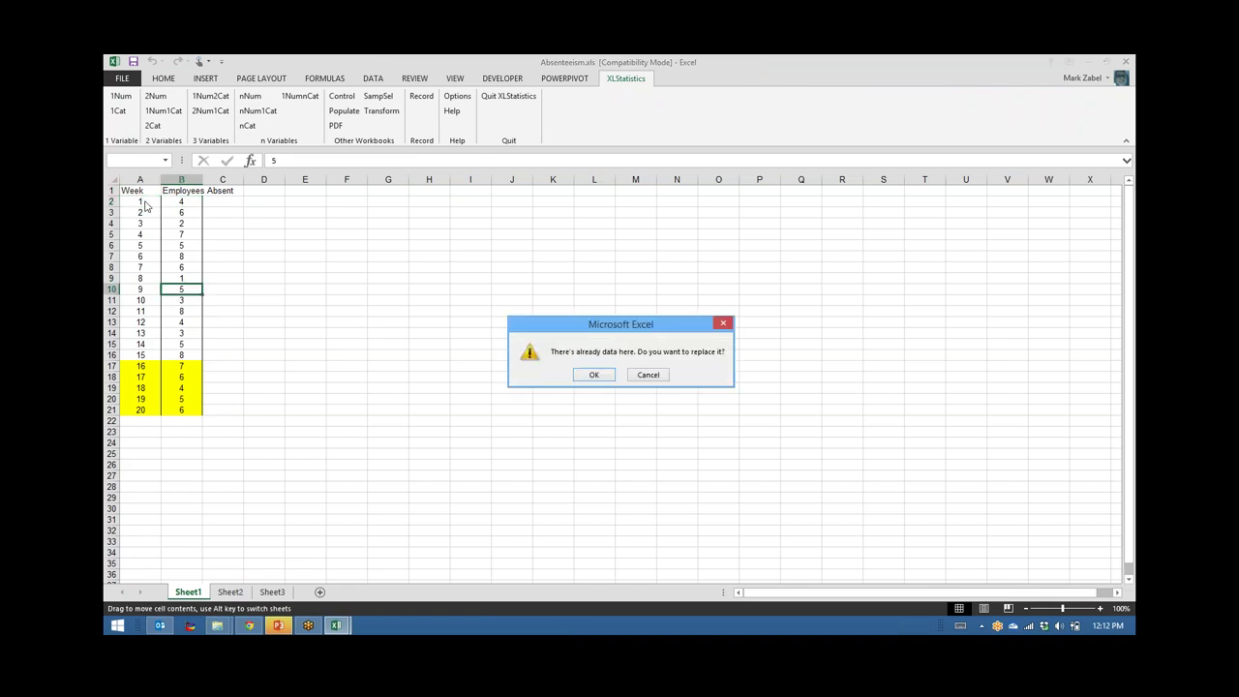
{"action": "left_click", "coordinate": [644, 375]}
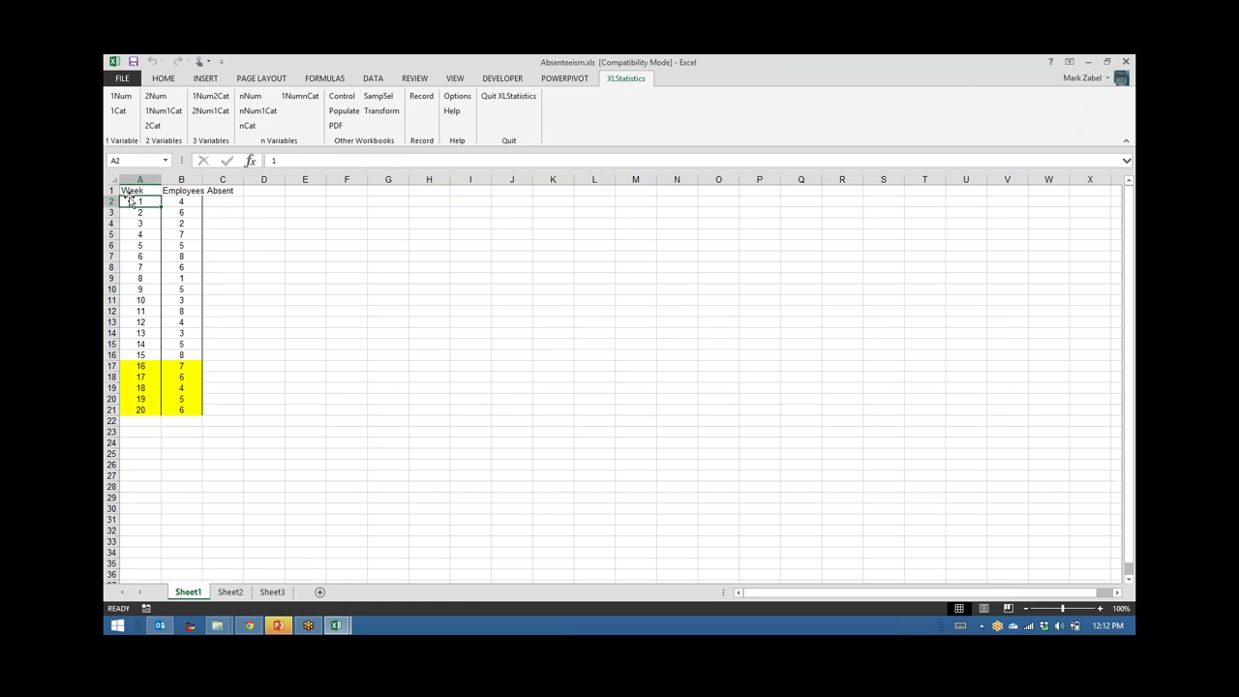
- Copy the week numbers and absence counts in A2:B21 on Sheet1 of the Absenteeism workbook
{"action": "left_click_drag", "start_coordinate": [129, 201], "coordinate": [185, 398]}
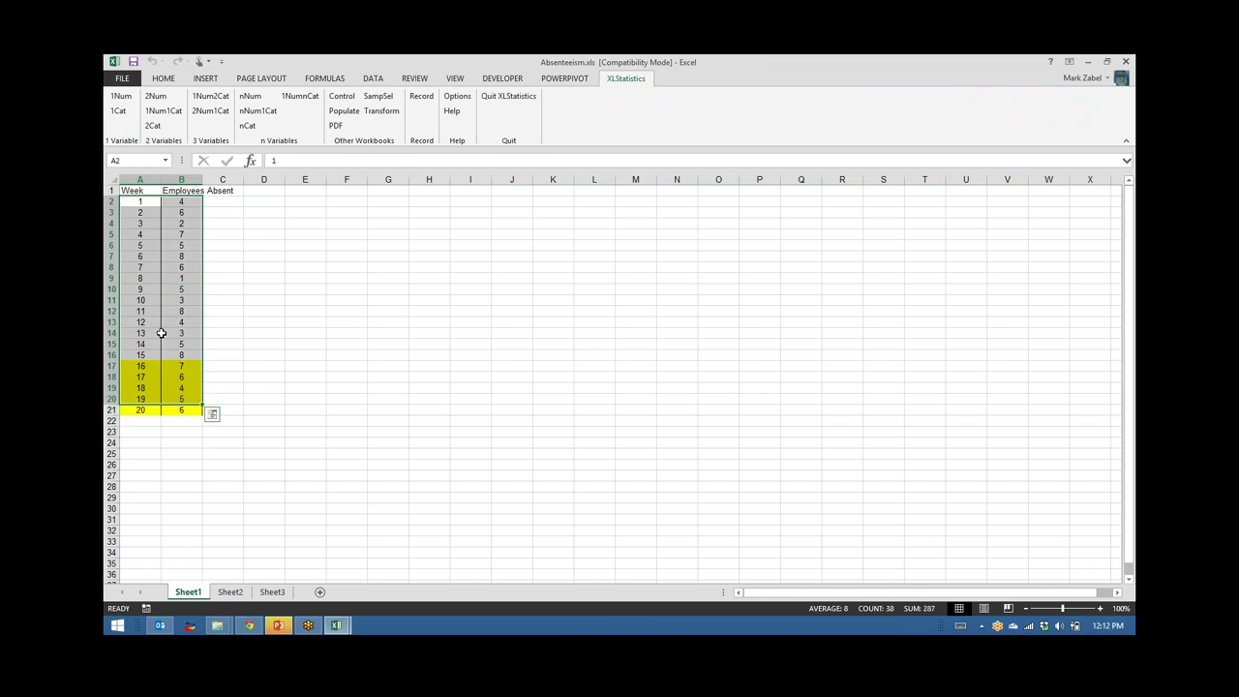
{"action": "right_click", "coordinate": [165, 399]}
{"action": "key", "text": "Escape"}
{"action": "left_click_drag", "start_coordinate": [143, 201], "coordinate": [202, 416]}
{"action": "right_click", "coordinate": [180, 386]}
{"action": "left_click", "coordinate": [209, 152]}
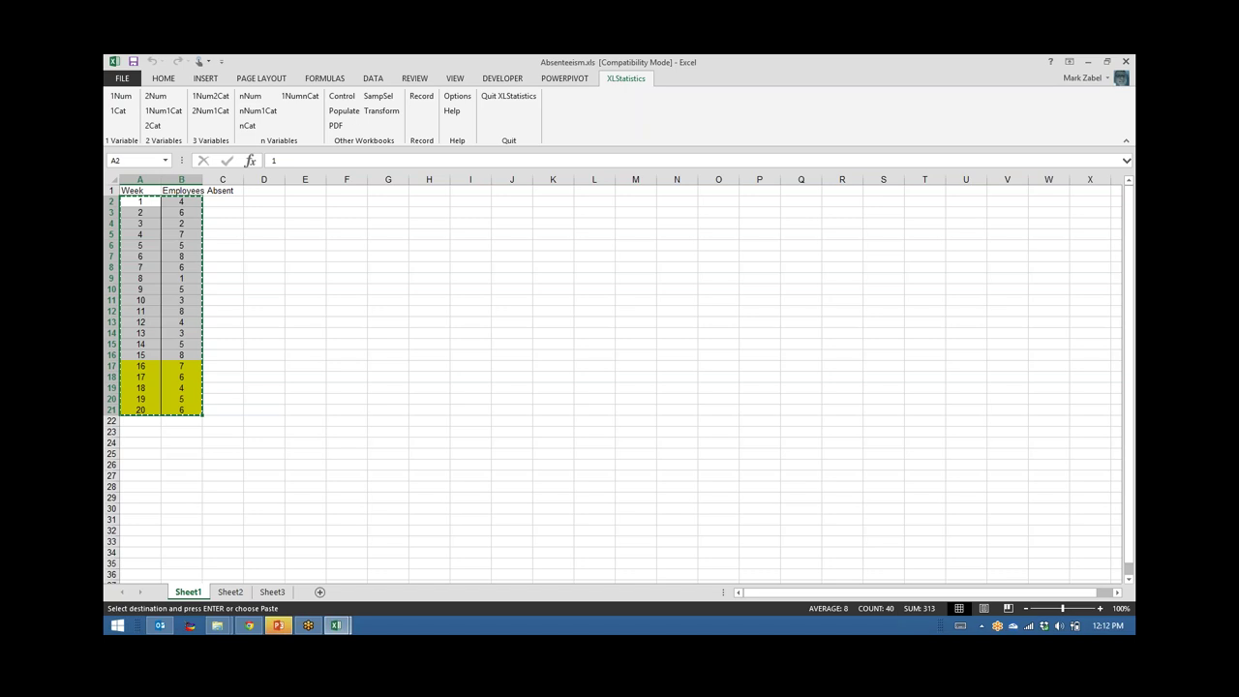
{"action": "key", "text": "alt"}
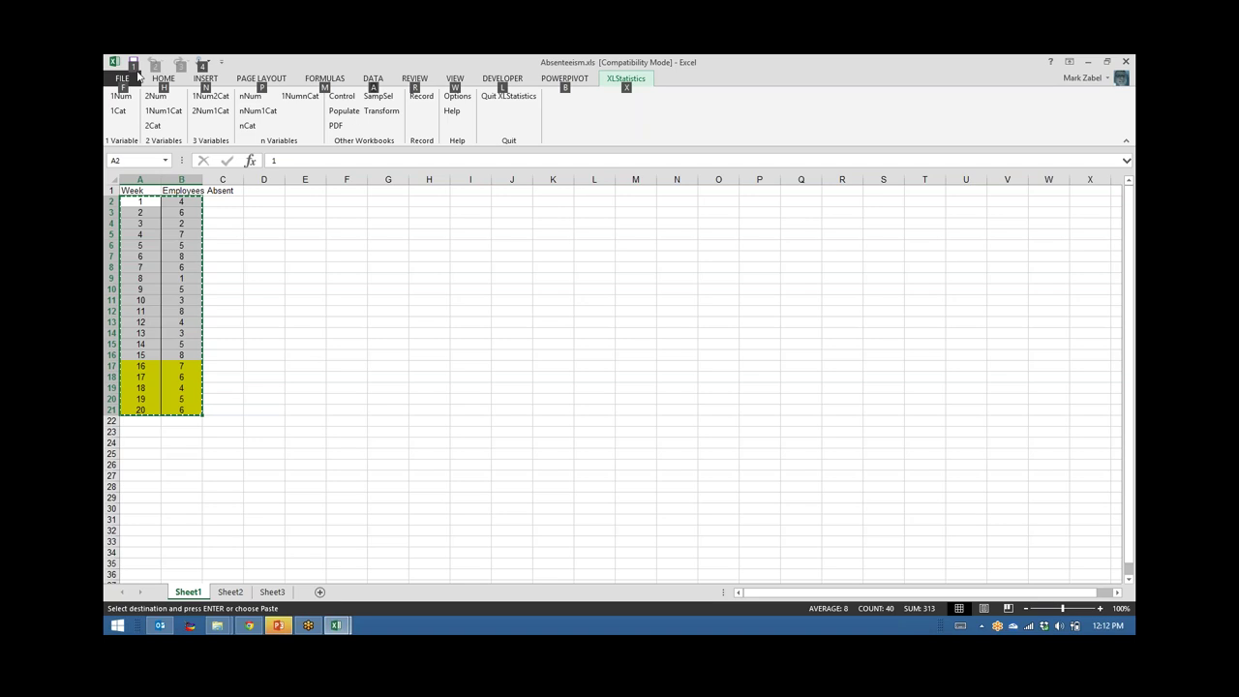
{"action": "left_click", "coordinate": [429, 310]}
{"action": "left_click", "coordinate": [360, 432]}
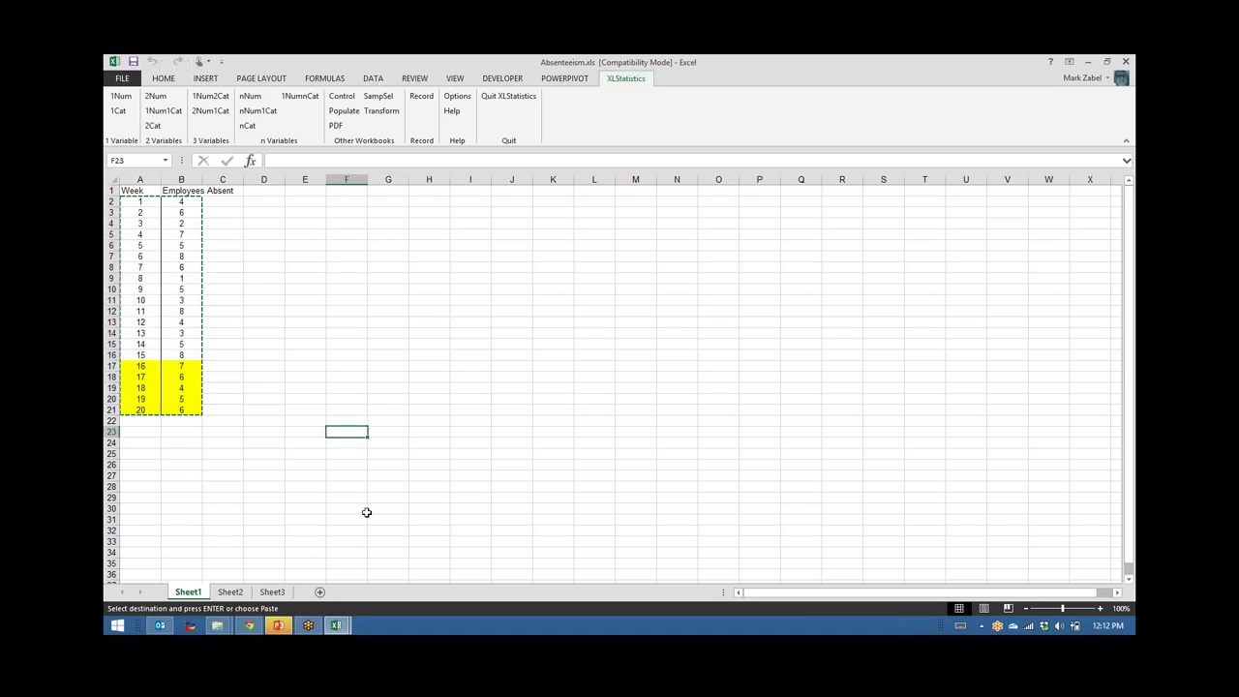
{"action": "left_click_drag", "start_coordinate": [207, 234], "coordinate": [155, 200]}
{"action": "left_click", "coordinate": [300, 423]}
{"action": "key", "text": "ctrl+v"}
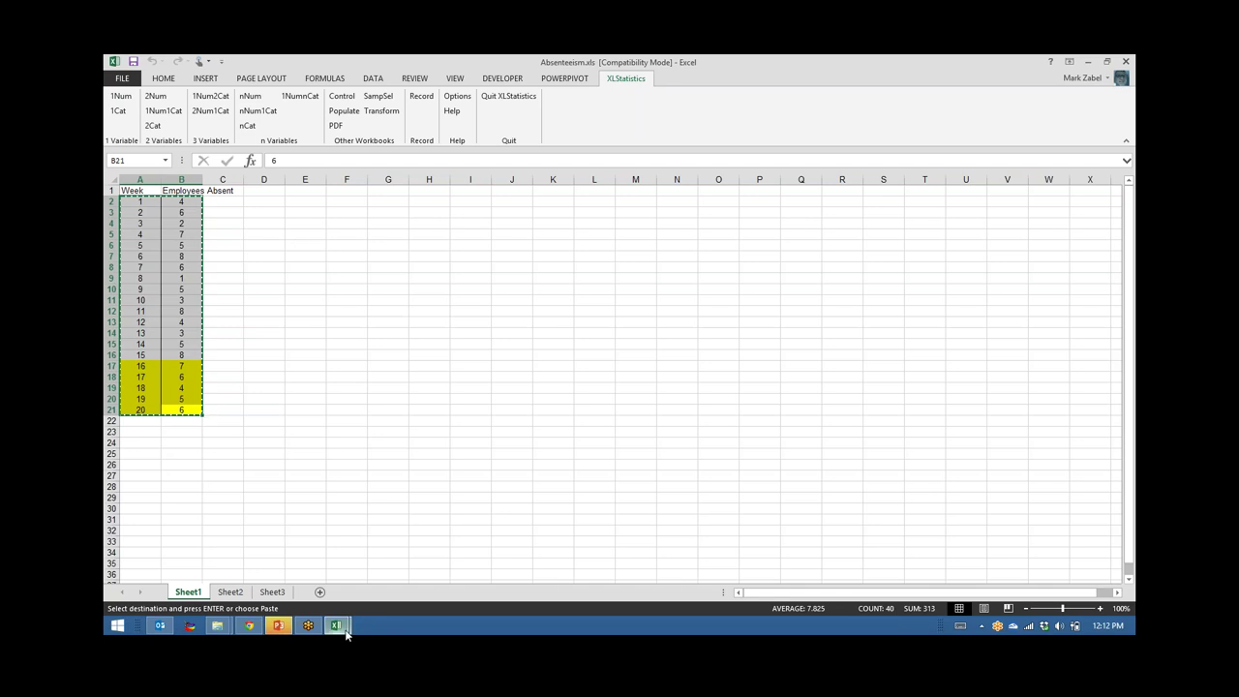
- Paste the copied weeks and counts into the Data area of the Control workbook's c sheet
{"action": "mouse_move", "coordinate": [346, 633]}
{"action": "left_click", "coordinate": [333, 627]}
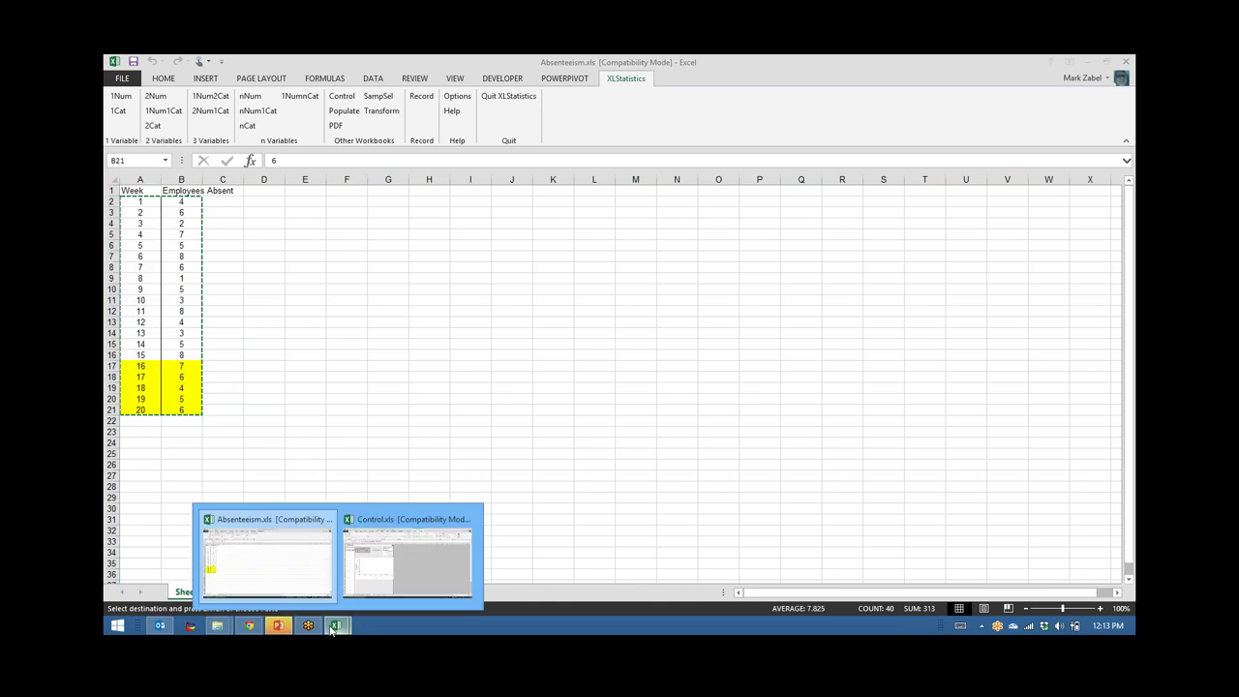
{"action": "left_click", "coordinate": [368, 560]}
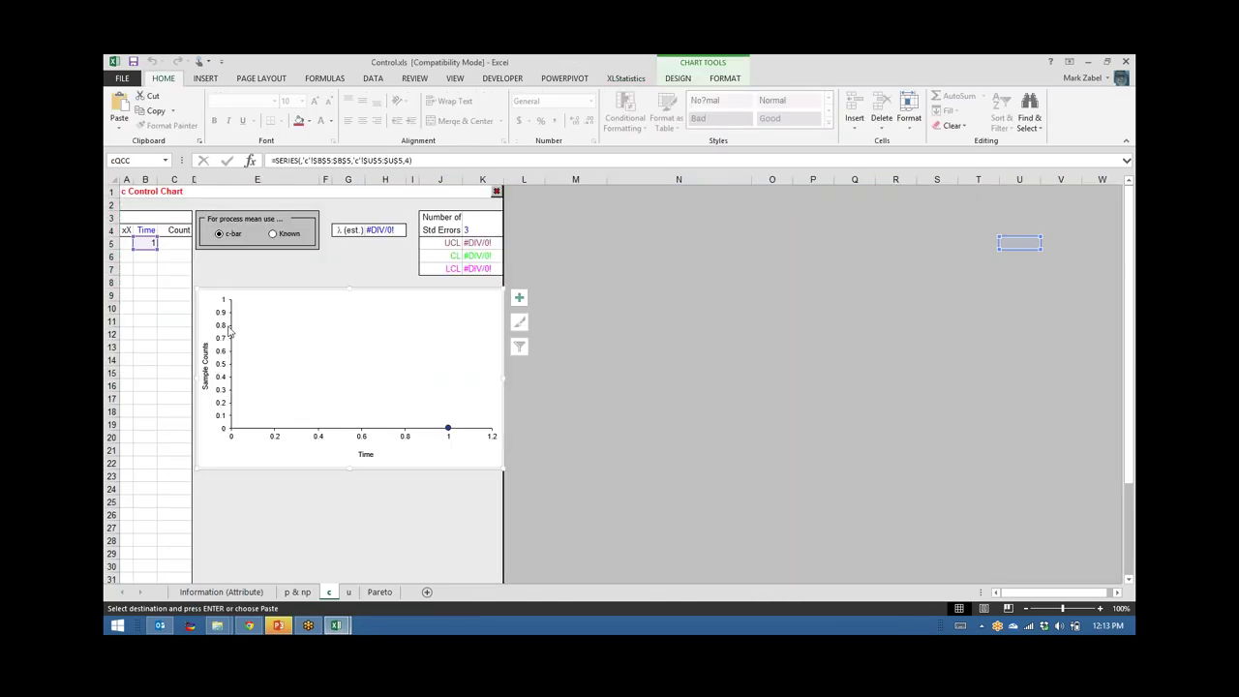
{"action": "left_click", "coordinate": [138, 217]}
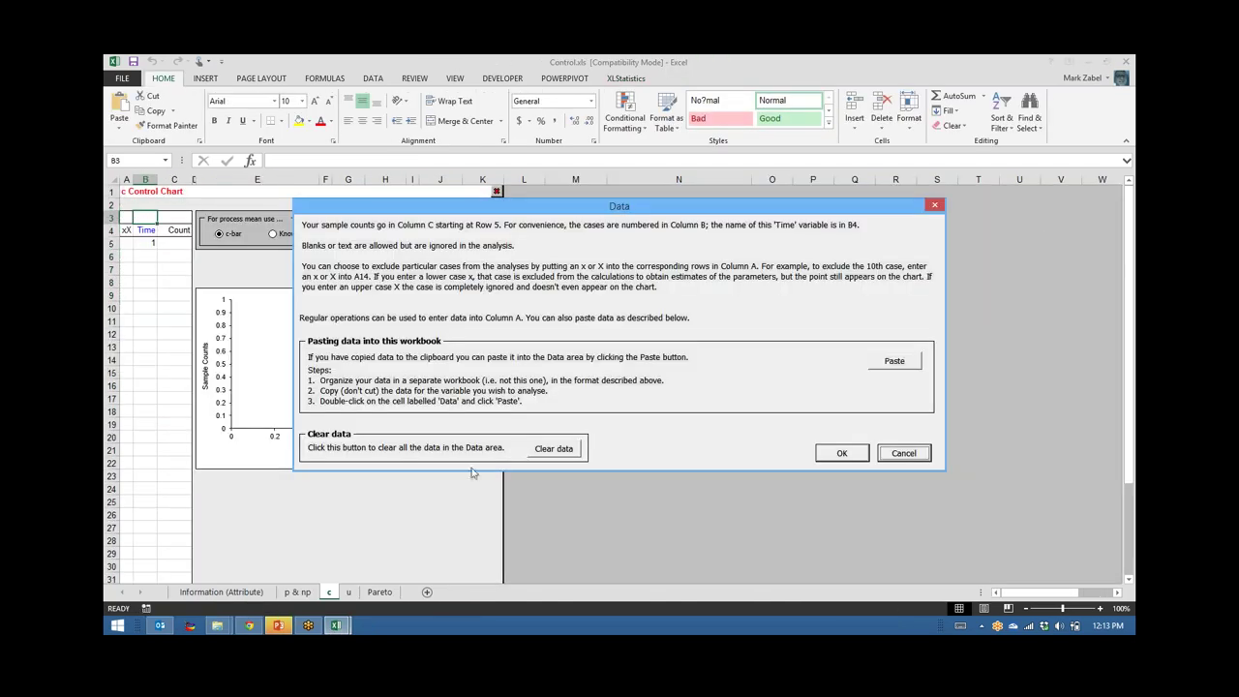
{"action": "left_click", "coordinate": [877, 364]}
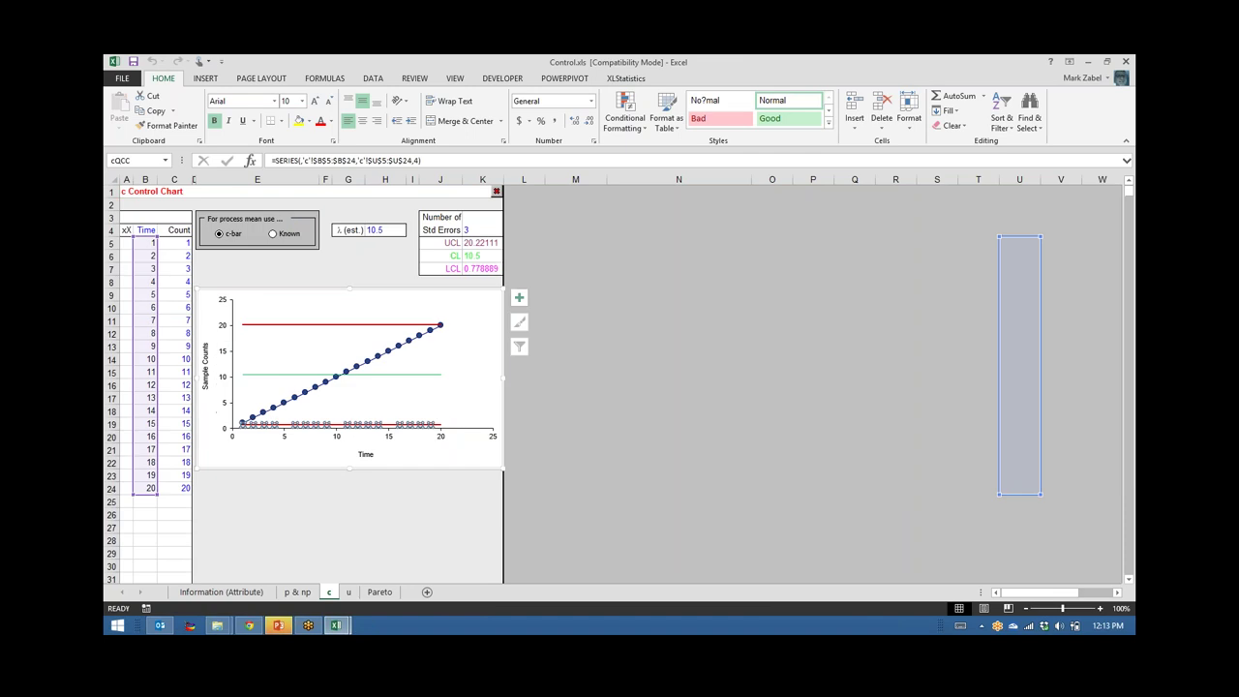
{"action": "left_click_drag", "start_coordinate": [172, 244], "coordinate": [160, 481]}
{"action": "left_click", "coordinate": [550, 449]}
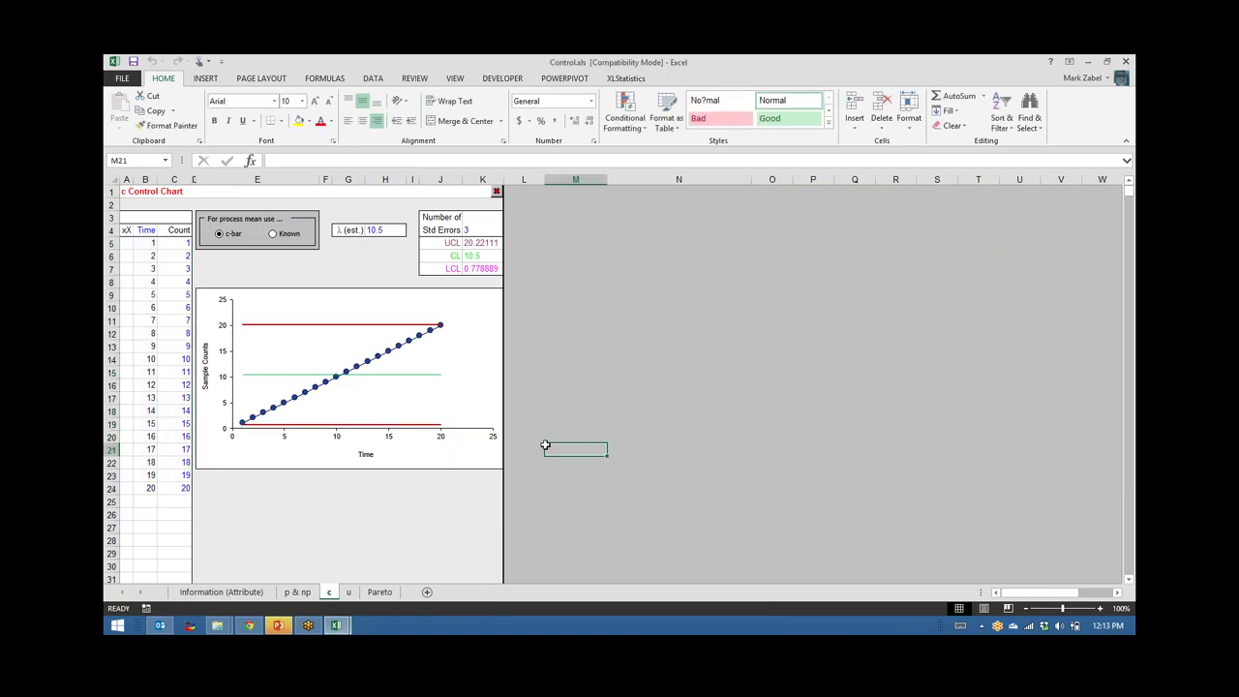
- Copy only the absence counts in B2:B21 of the Absenteeism workbook
{"action": "mouse_move", "coordinate": [336, 629]}
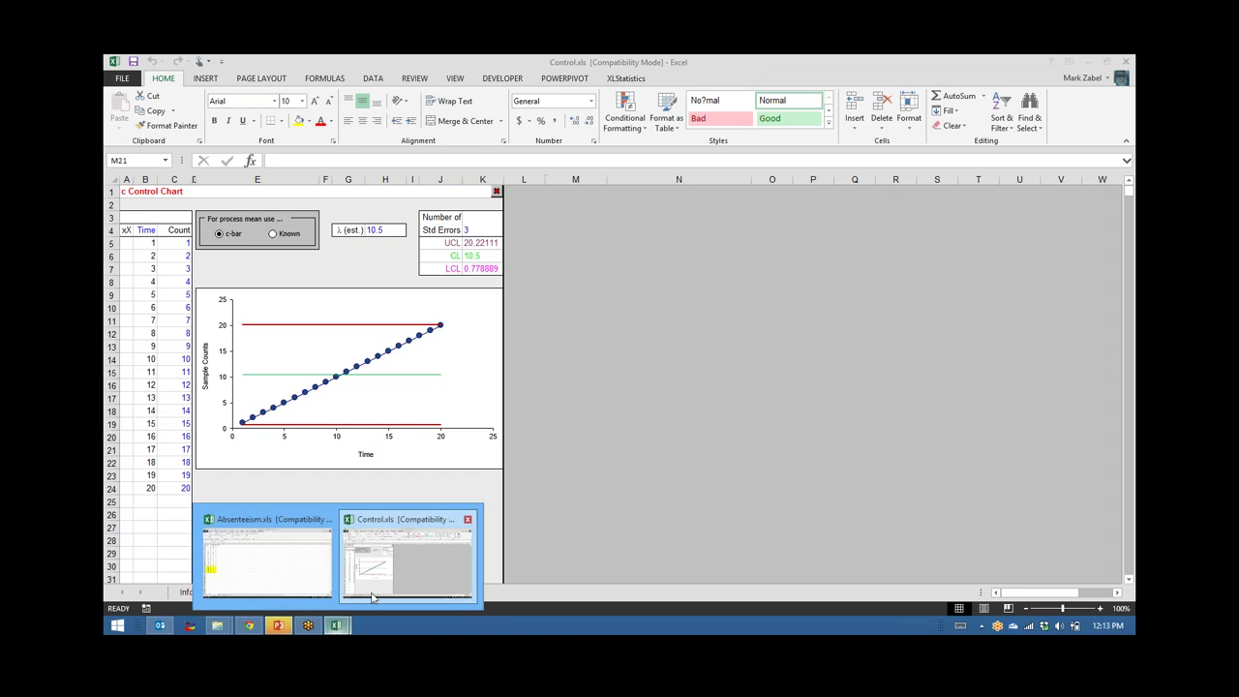
{"action": "left_click", "coordinate": [280, 565]}
{"action": "left_click_drag", "start_coordinate": [187, 201], "coordinate": [171, 410]}
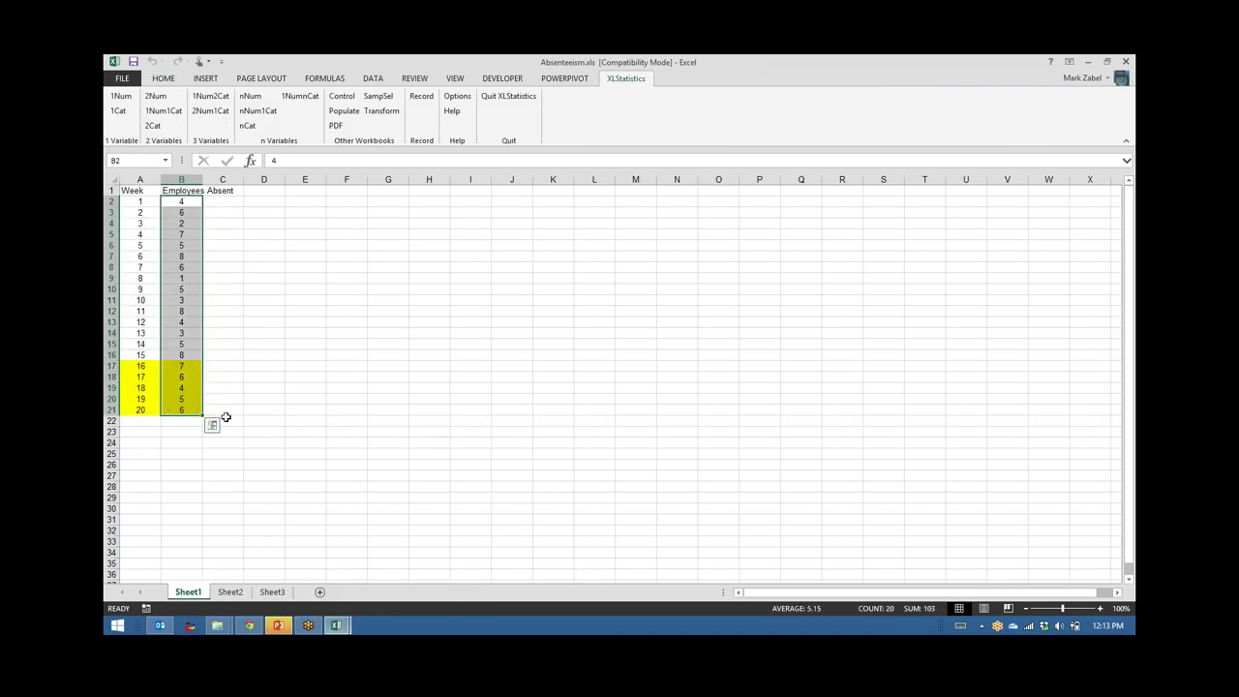
{"action": "key", "text": "ctrl+c"}
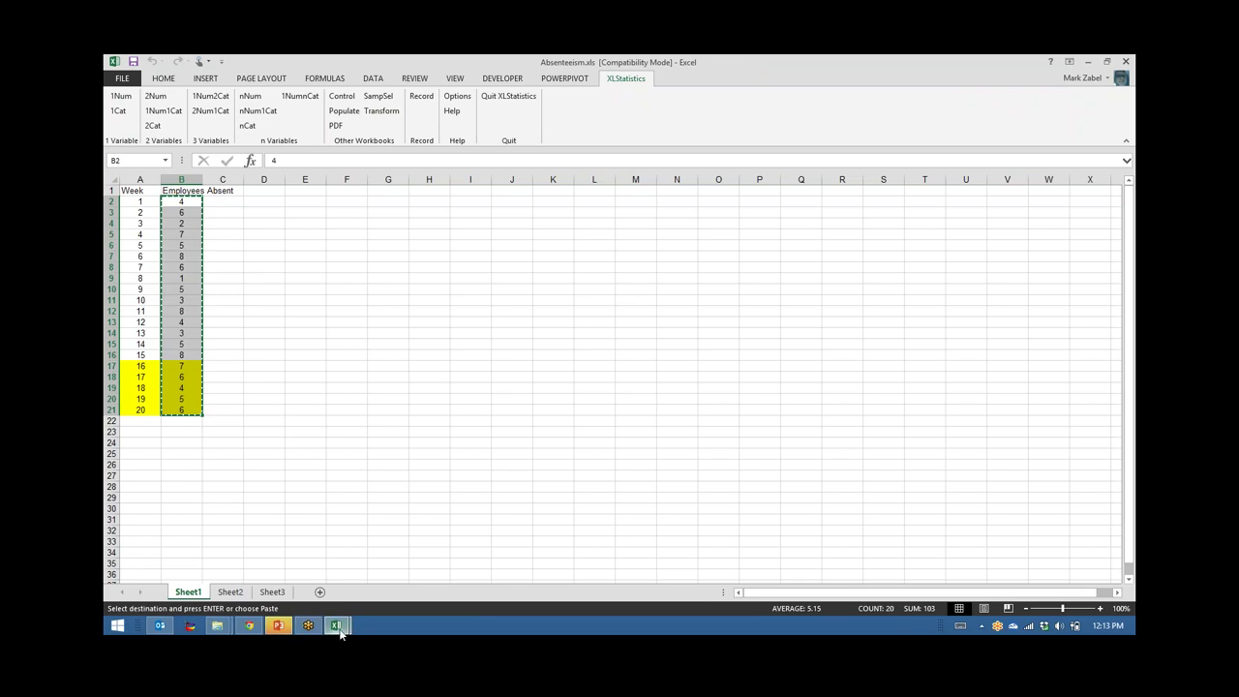
- Paste the copied absence counts into the c sheet's Data area to replace its current counts
{"action": "mouse_move", "coordinate": [338, 627]}
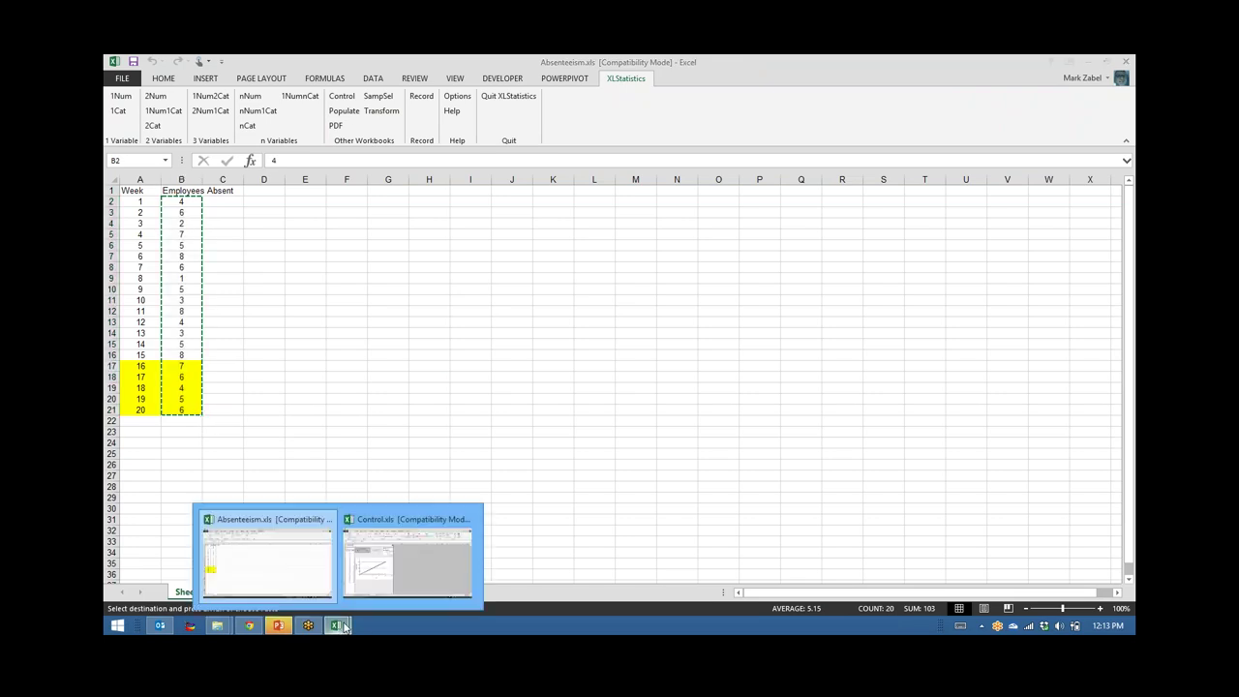
{"action": "left_click", "coordinate": [373, 571]}
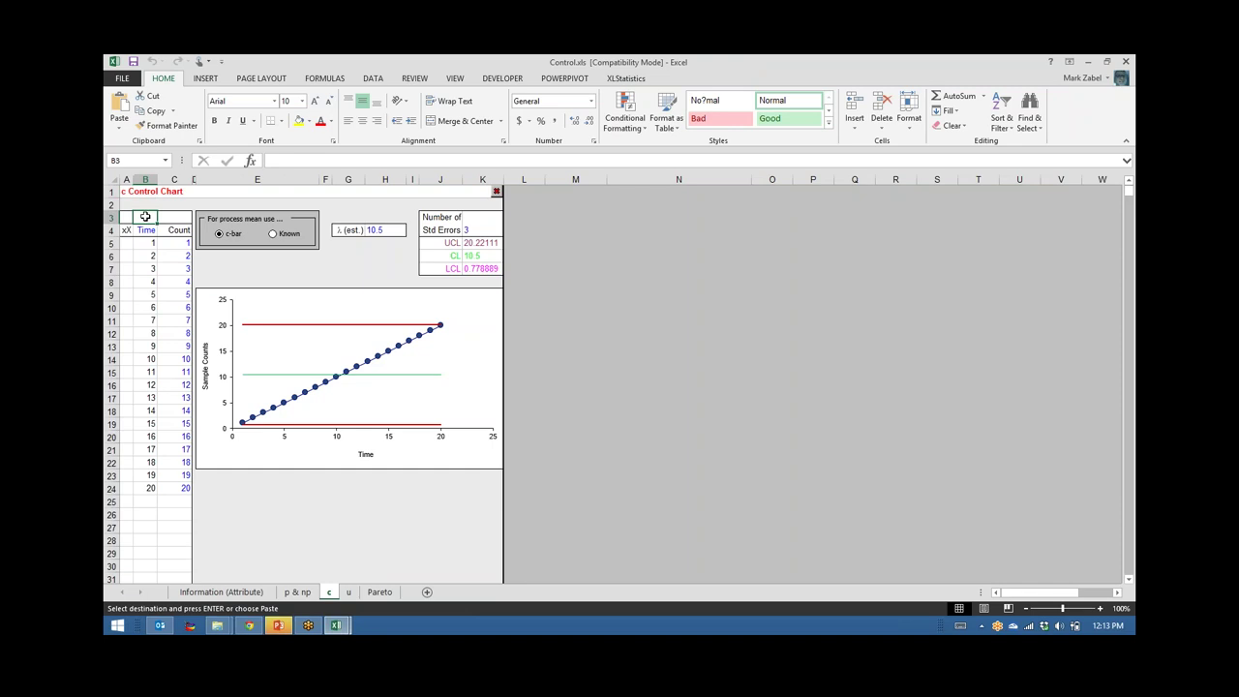
{"action": "double_click", "coordinate": [145, 217]}
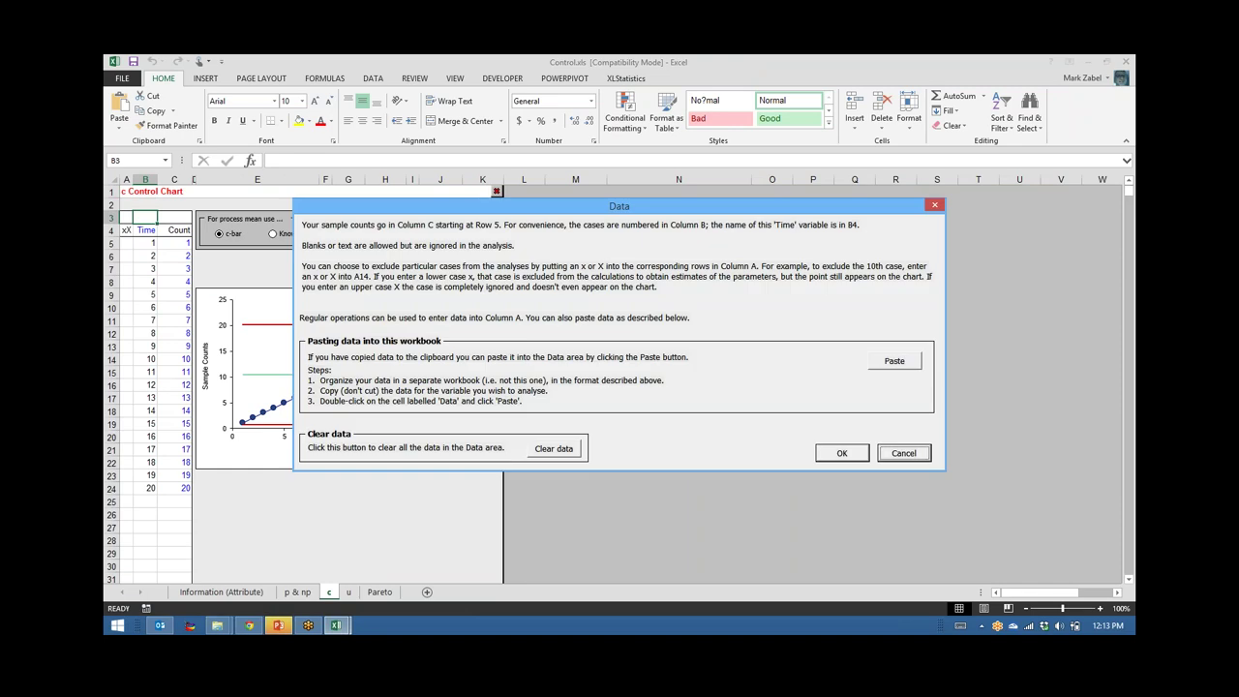
{"action": "left_click", "coordinate": [893, 361]}
{"action": "left_click", "coordinate": [730, 379]}
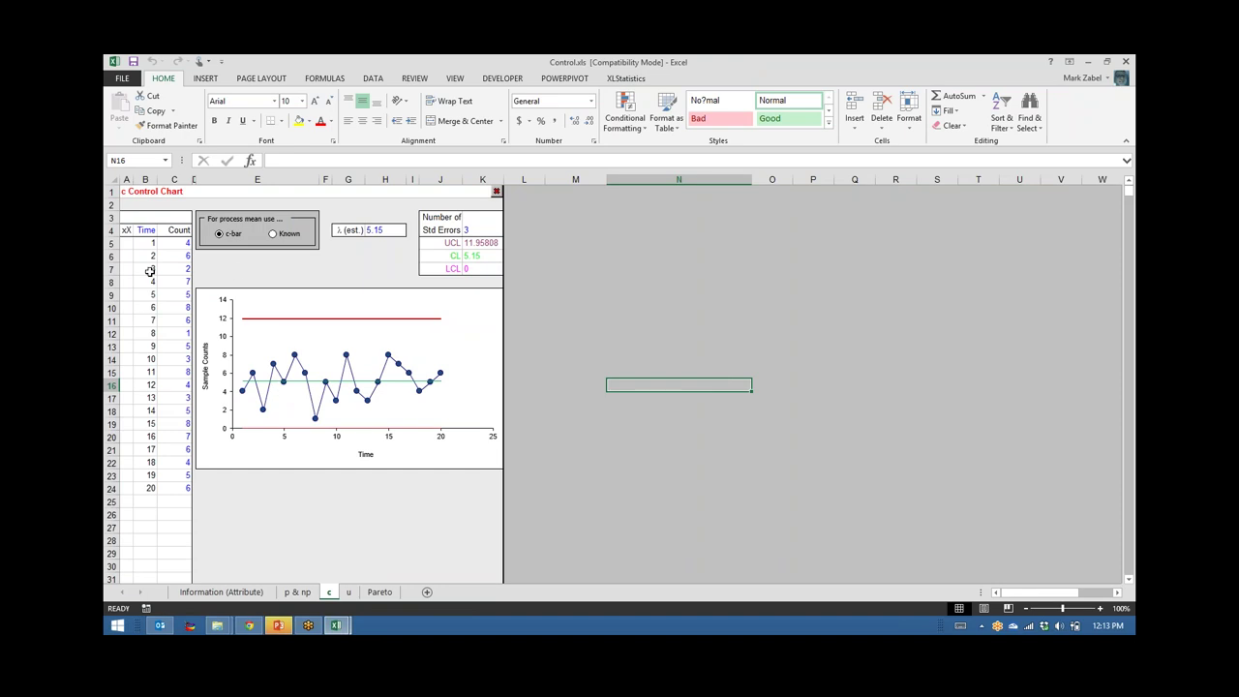
- Close the Control workbook, reopen a fresh one from XLStatistics for attribute data, and go to its c sheet
{"action": "left_click", "coordinate": [497, 193]}
{"action": "left_click", "coordinate": [329, 301]}
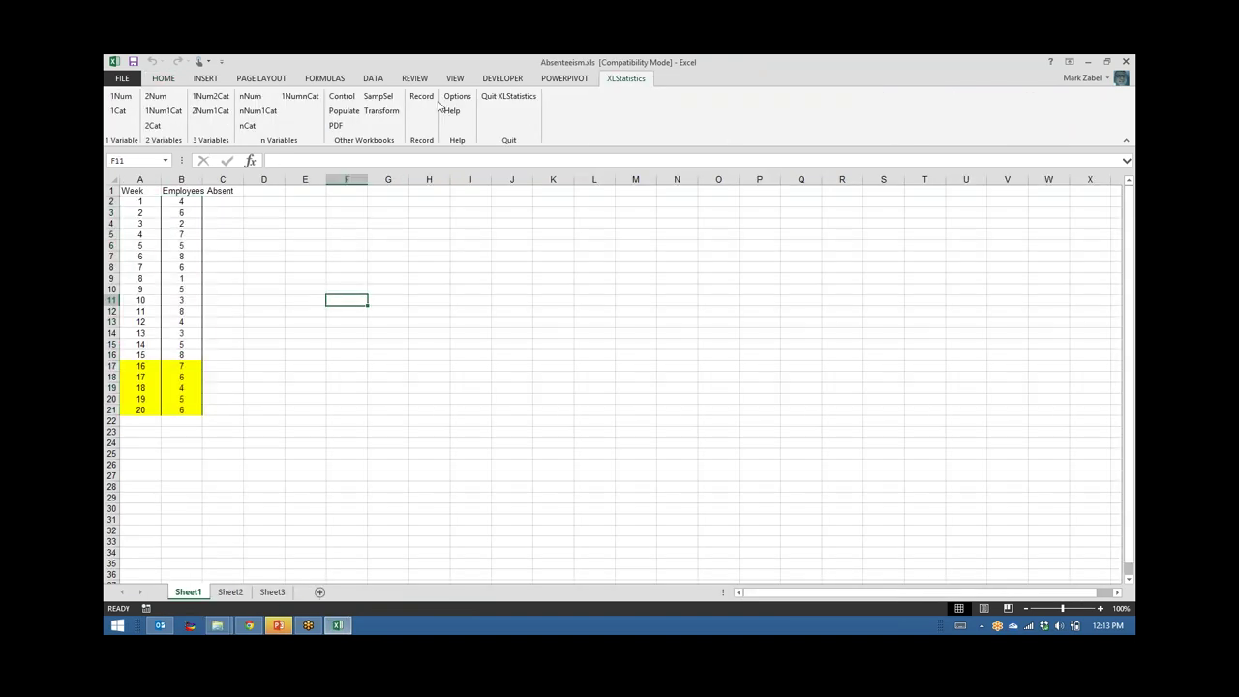
{"action": "left_click", "coordinate": [342, 97]}
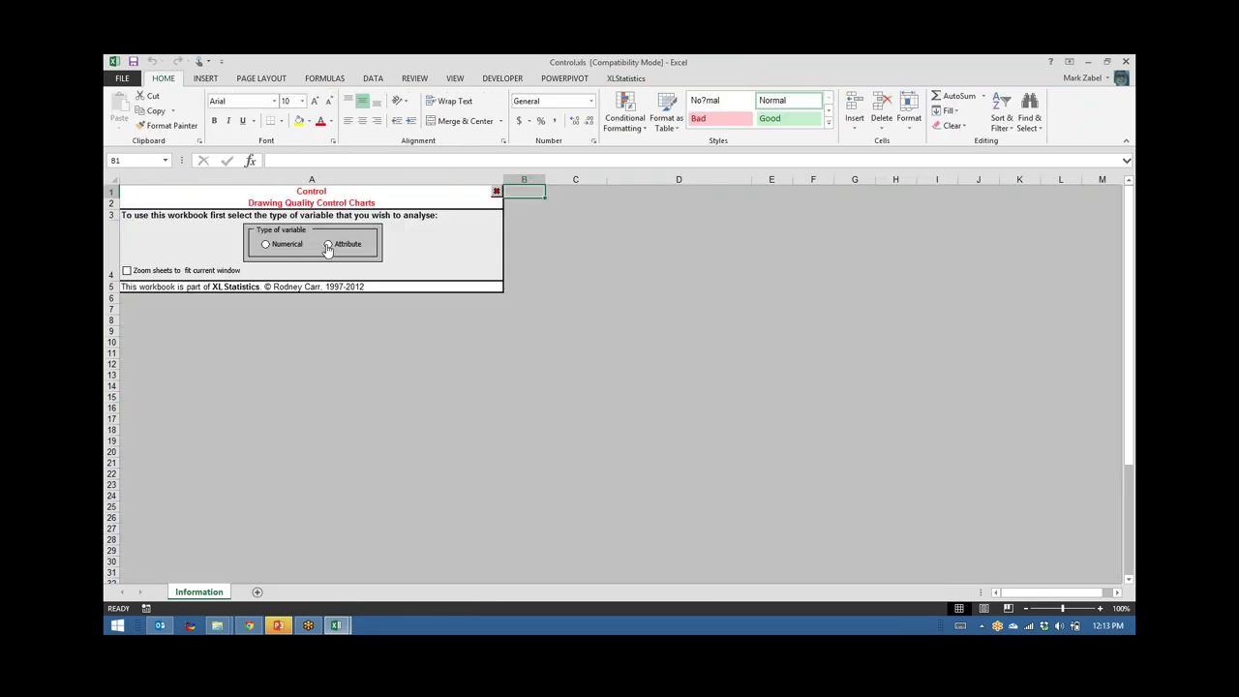
{"action": "left_click", "coordinate": [328, 245]}
{"action": "left_click", "coordinate": [328, 591]}
{"action": "left_click", "coordinate": [639, 366]}
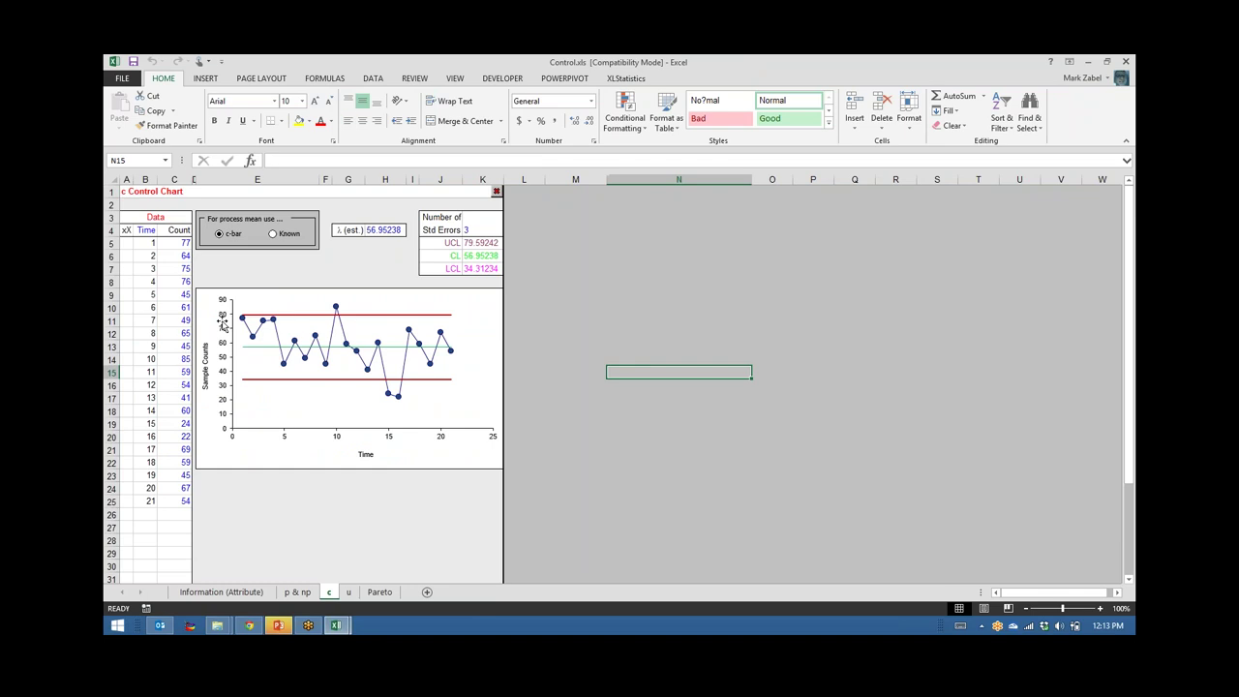
- Clear the sample times and counts in B5:C25 of the c sheet
{"action": "left_click_drag", "start_coordinate": [152, 243], "coordinate": [177, 502]}
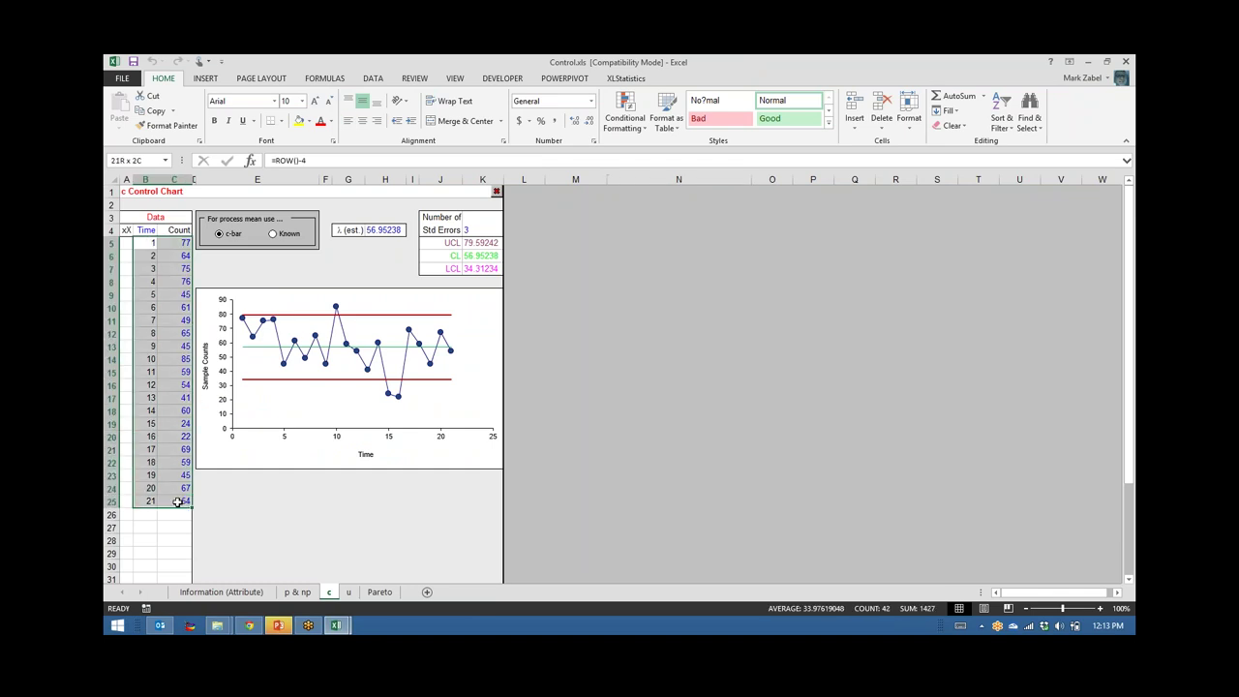
{"action": "right_click", "coordinate": [177, 501]}
{"action": "left_click", "coordinate": [229, 371]}
{"action": "left_click", "coordinate": [575, 397]}
- Copy the weeks and absence counts in A2:B21 of the Absenteeism workbook for the emptied c sheet
{"action": "left_click", "coordinate": [336, 625]}
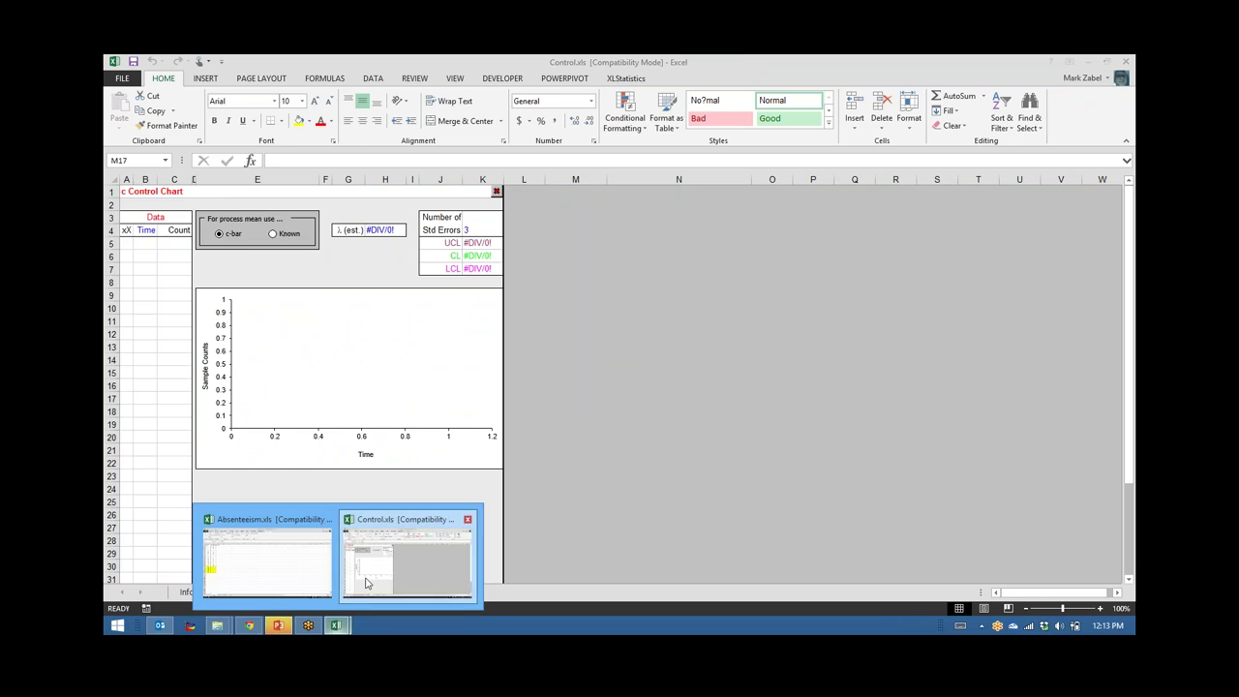
{"action": "left_click", "coordinate": [254, 563]}
{"action": "left_click_drag", "start_coordinate": [135, 202], "coordinate": [164, 409]}
{"action": "key", "text": "ctrl+c"}
{"action": "mouse_move", "coordinate": [336, 625]}
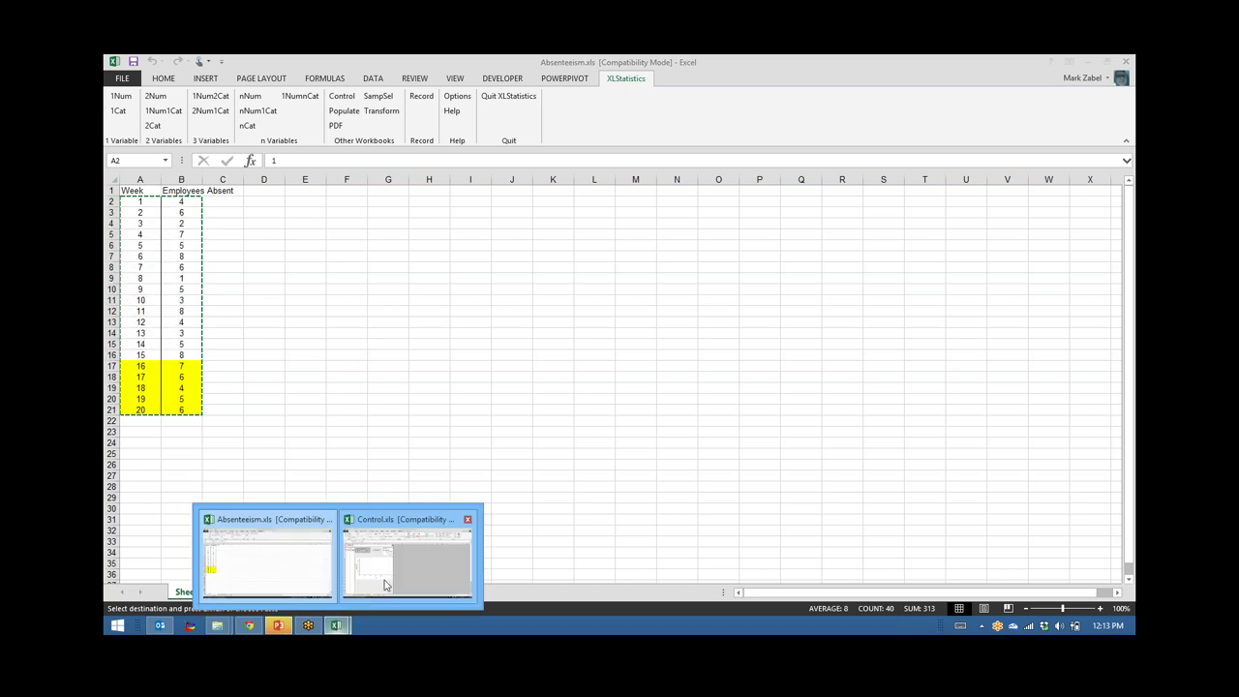
- Paste the copied weeks and absence counts into the c sheet starting at cell B5
{"action": "left_click", "coordinate": [387, 581]}
{"action": "right_click", "coordinate": [141, 240]}
{"action": "left_click", "coordinate": [188, 298]}
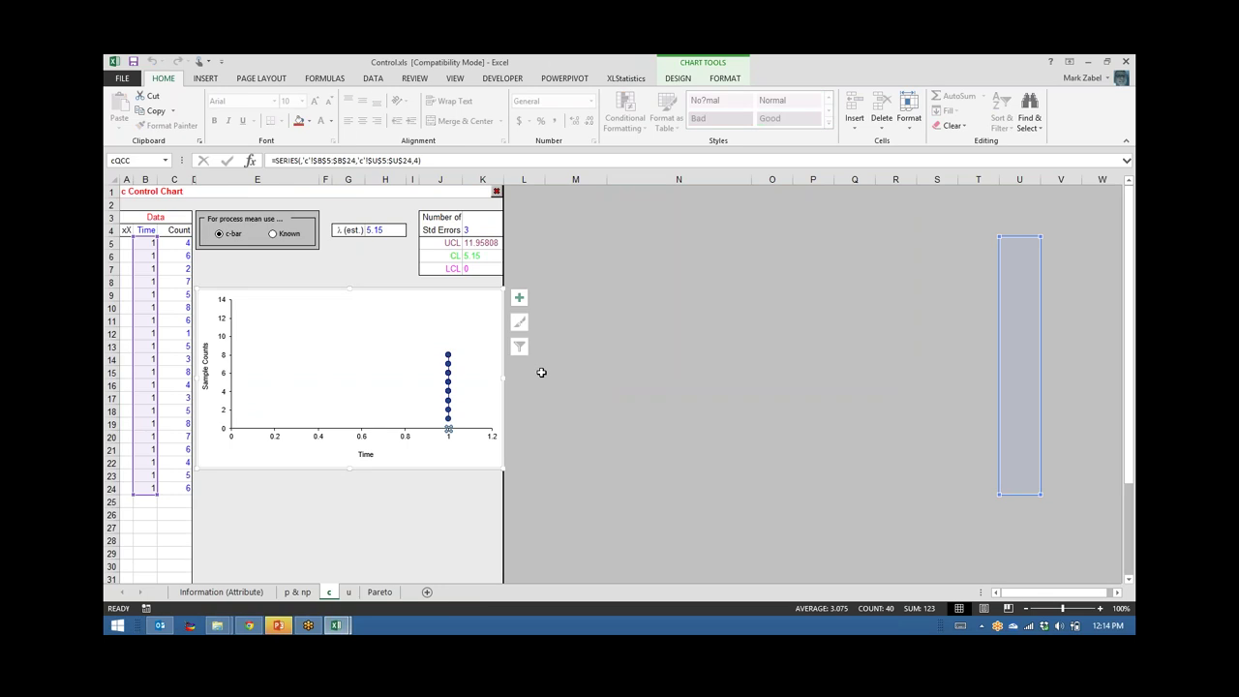
{"action": "left_click", "coordinate": [573, 372]}
- Enter 2 and 3 in B6 and B7 of the Time column and continue the series down to 20 in B24
{"action": "left_click", "coordinate": [142, 242]}
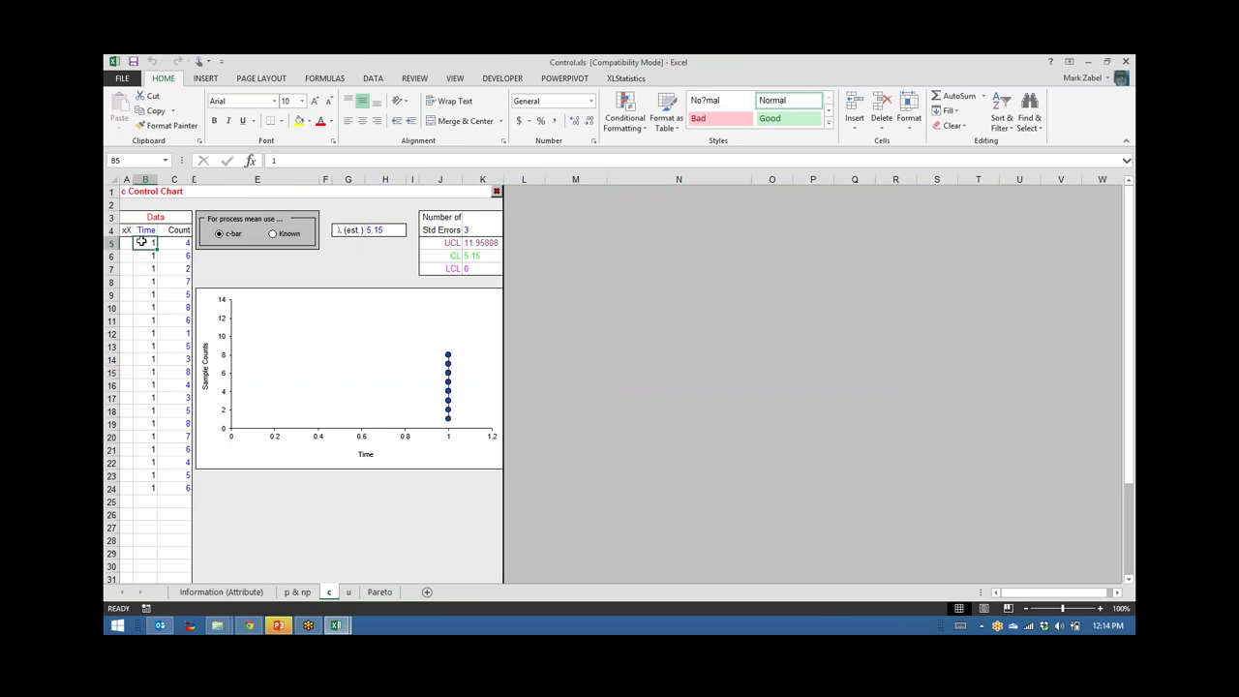
{"action": "left_click", "coordinate": [153, 254]}
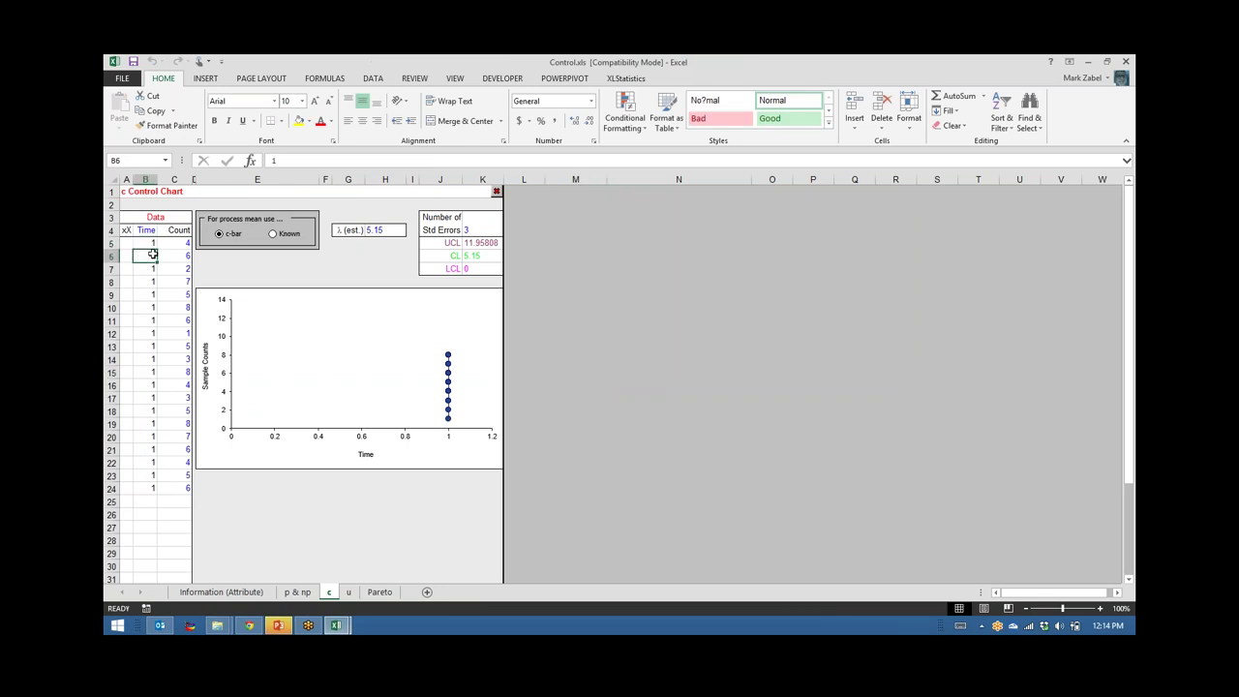
{"action": "type", "text": "2"}
{"action": "key", "text": "Return"}
{"action": "type", "text": "3"}
{"action": "key", "text": "Return"}
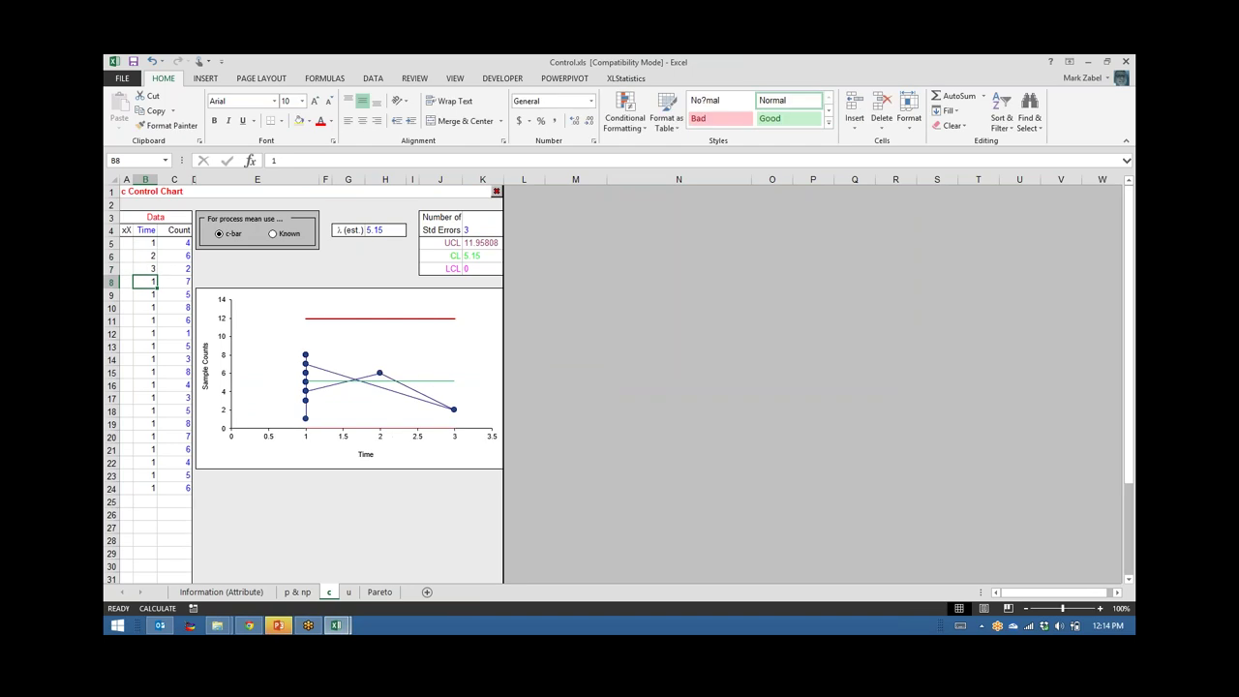
{"action": "left_click_drag", "start_coordinate": [150, 257], "coordinate": [150, 494]}
{"action": "left_click", "coordinate": [596, 461]}
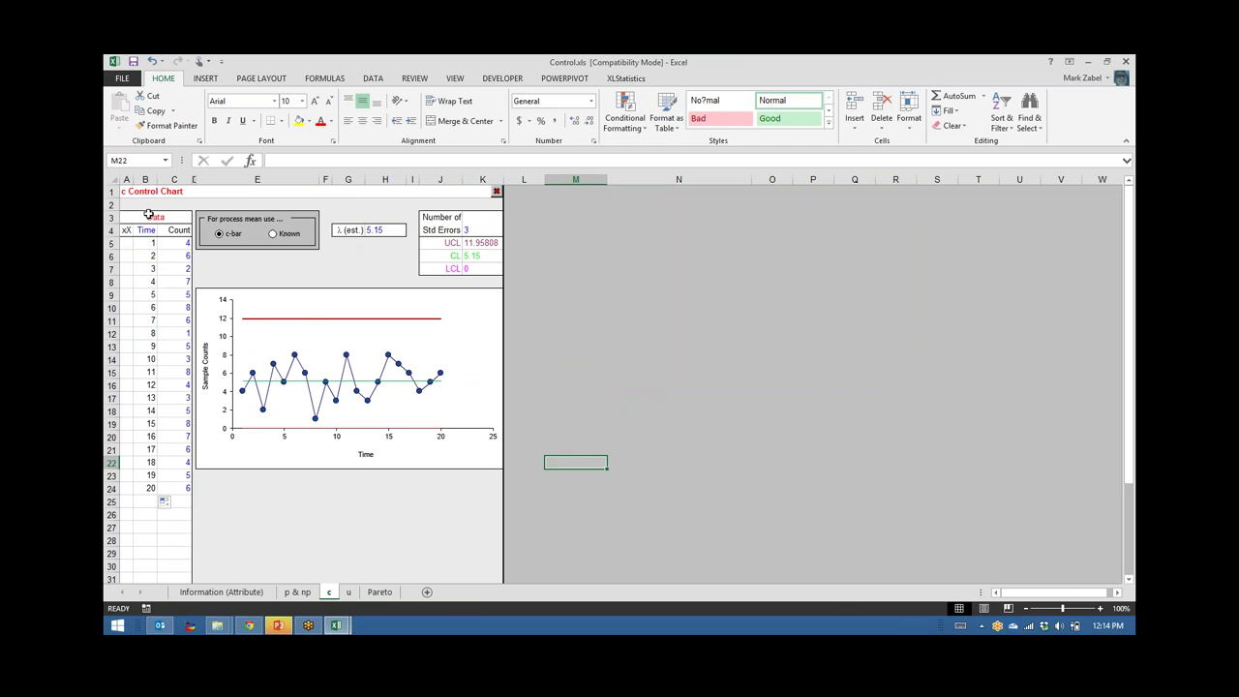
{"action": "left_click", "coordinate": [600, 407]}
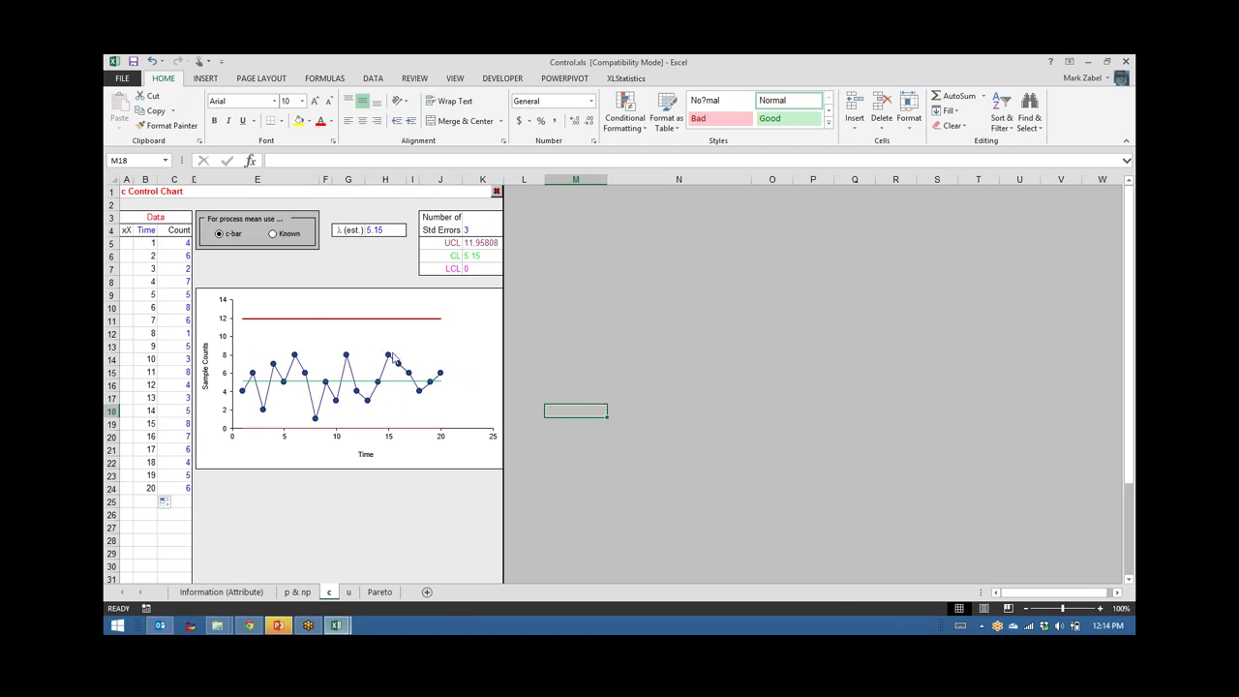
- Examine the peak sample counts at weeks 15, 11 and 6 on the c chart against the control limits
{"action": "mouse_move", "coordinate": [388, 359]}
{"action": "left_click", "coordinate": [389, 360]}
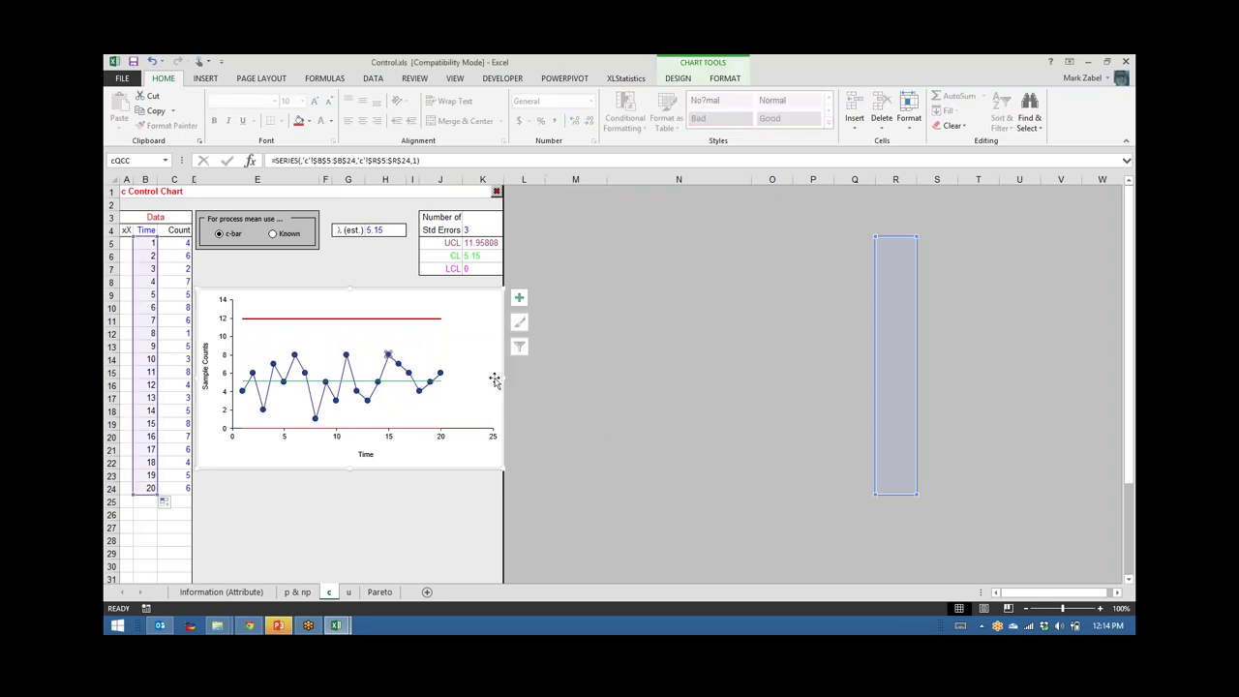
{"action": "left_click", "coordinate": [390, 358]}
{"action": "left_click", "coordinate": [346, 356]}
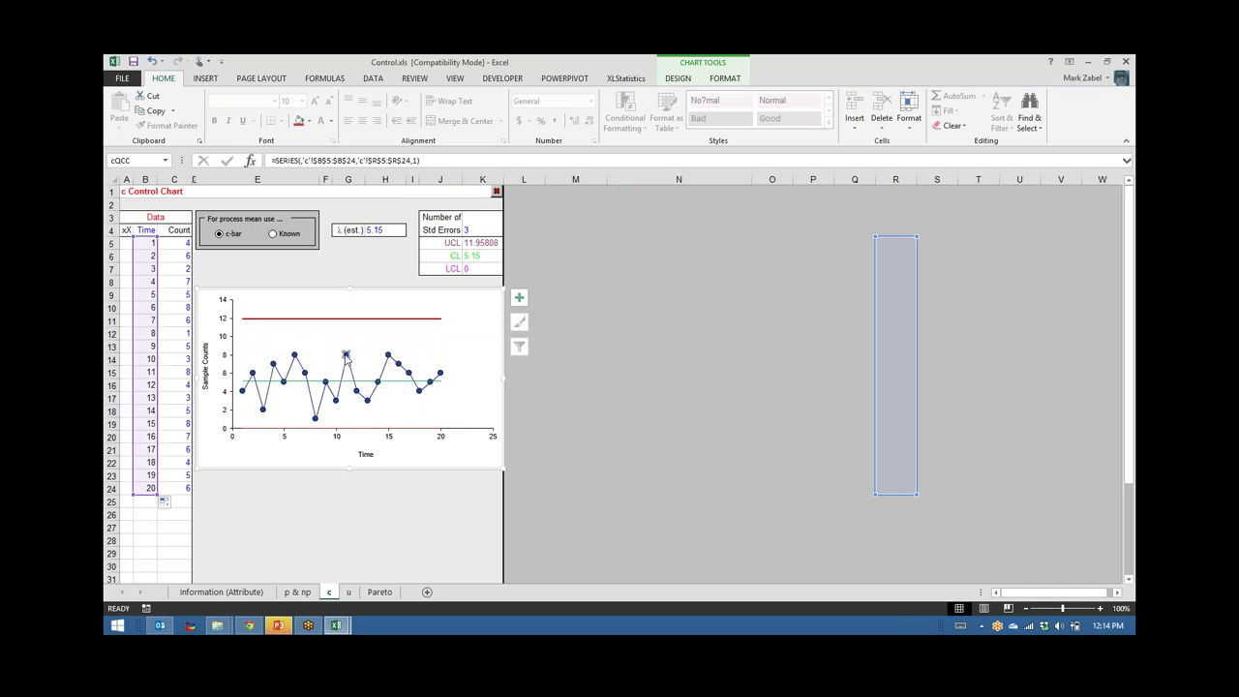
{"action": "left_click", "coordinate": [294, 355]}
{"action": "left_click", "coordinate": [668, 234]}
- Close the c control chart and the Absenteeism workbook without saving the changes
{"action": "left_click", "coordinate": [495, 192]}
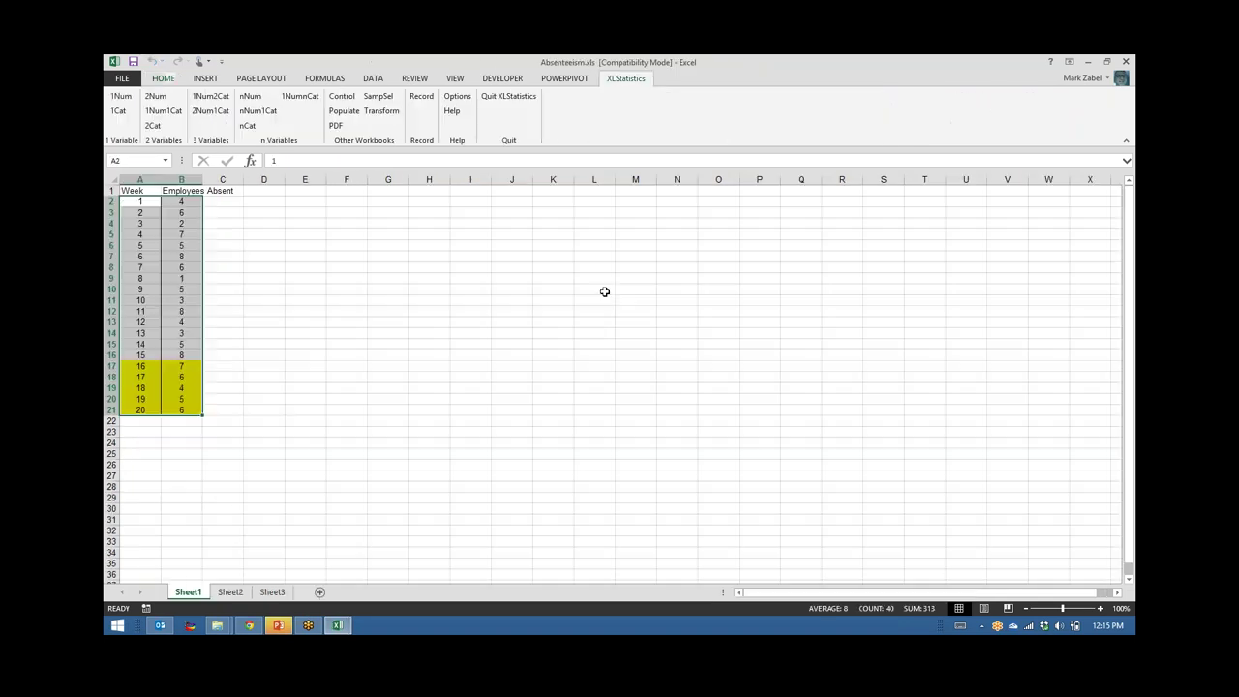
{"action": "left_click", "coordinate": [1126, 63]}
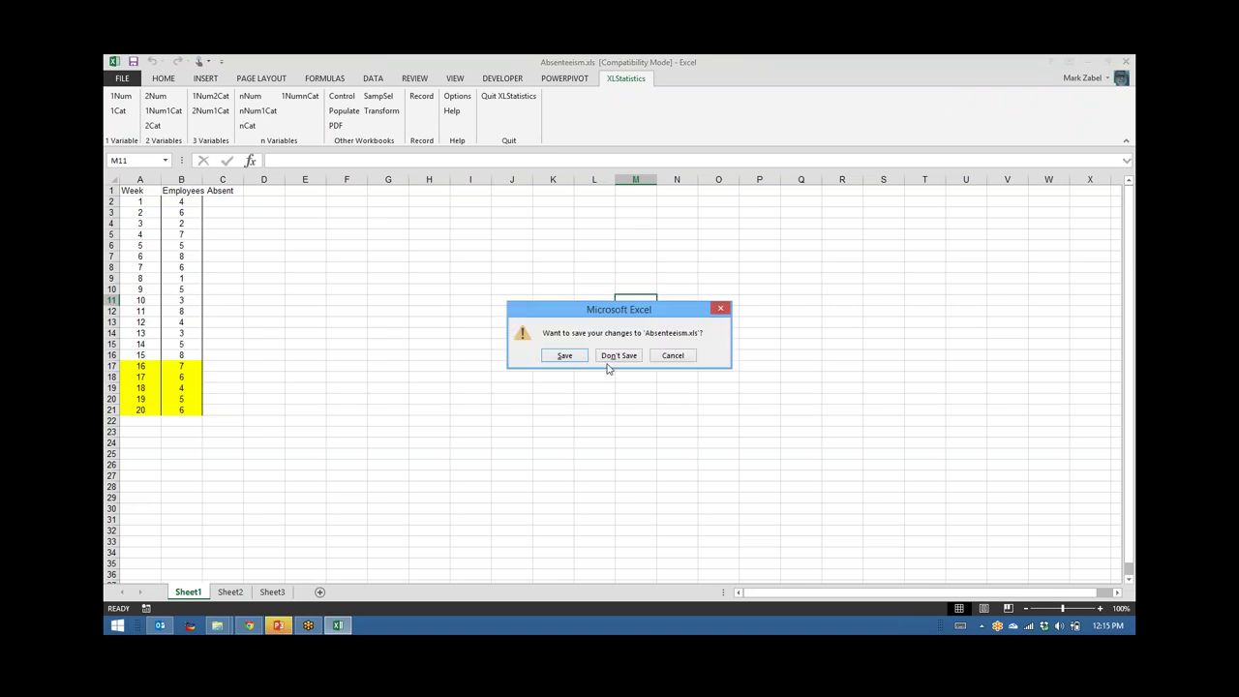
{"action": "left_click", "coordinate": [612, 355]}
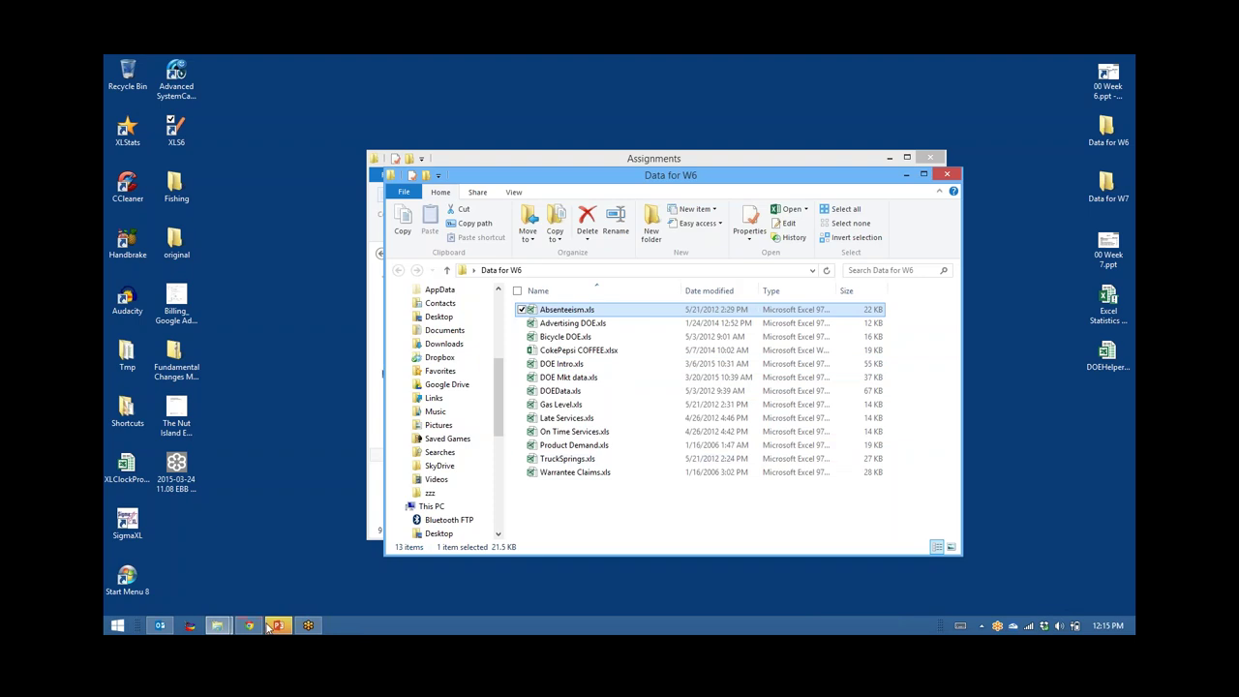
- Switch to the Week 6 PowerPoint slide show and advance through the Summary to the final LSS In-Class Journal slide
{"action": "left_click", "coordinate": [279, 626]}
{"action": "scroll", "coordinate": [341, 432], "scroll_direction": "down", "scroll_amount": 3}
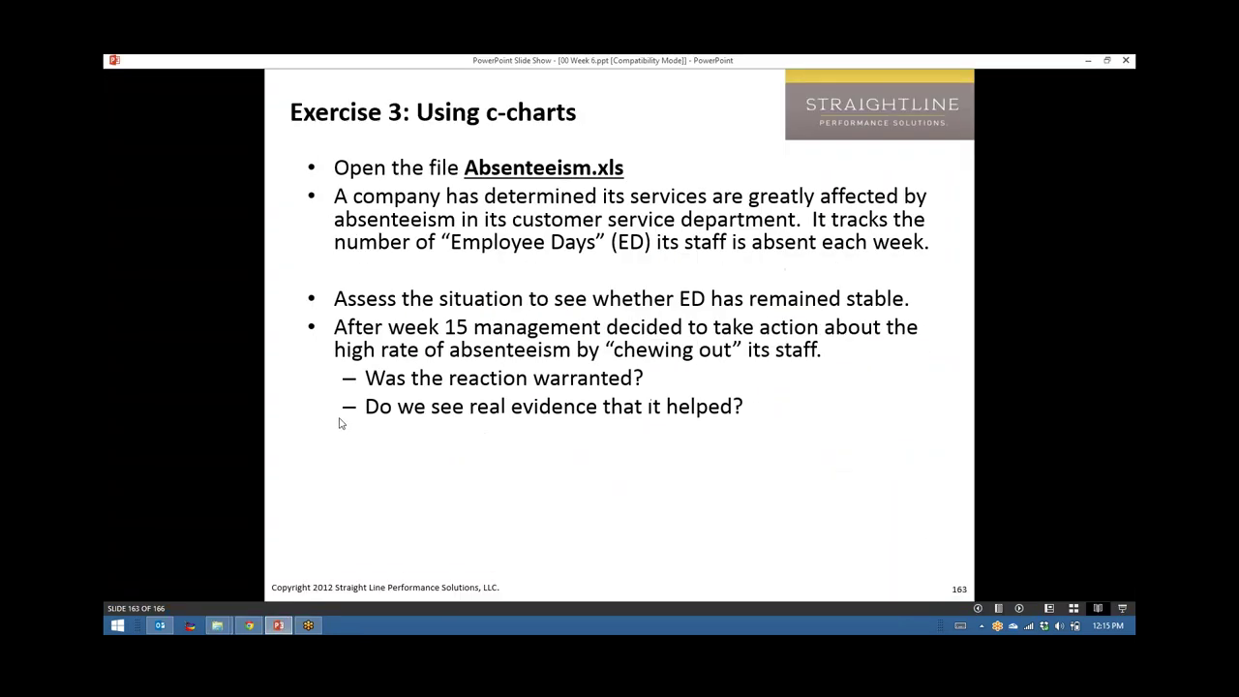
{"action": "scroll", "coordinate": [341, 417], "scroll_direction": "down", "scroll_amount": 1}
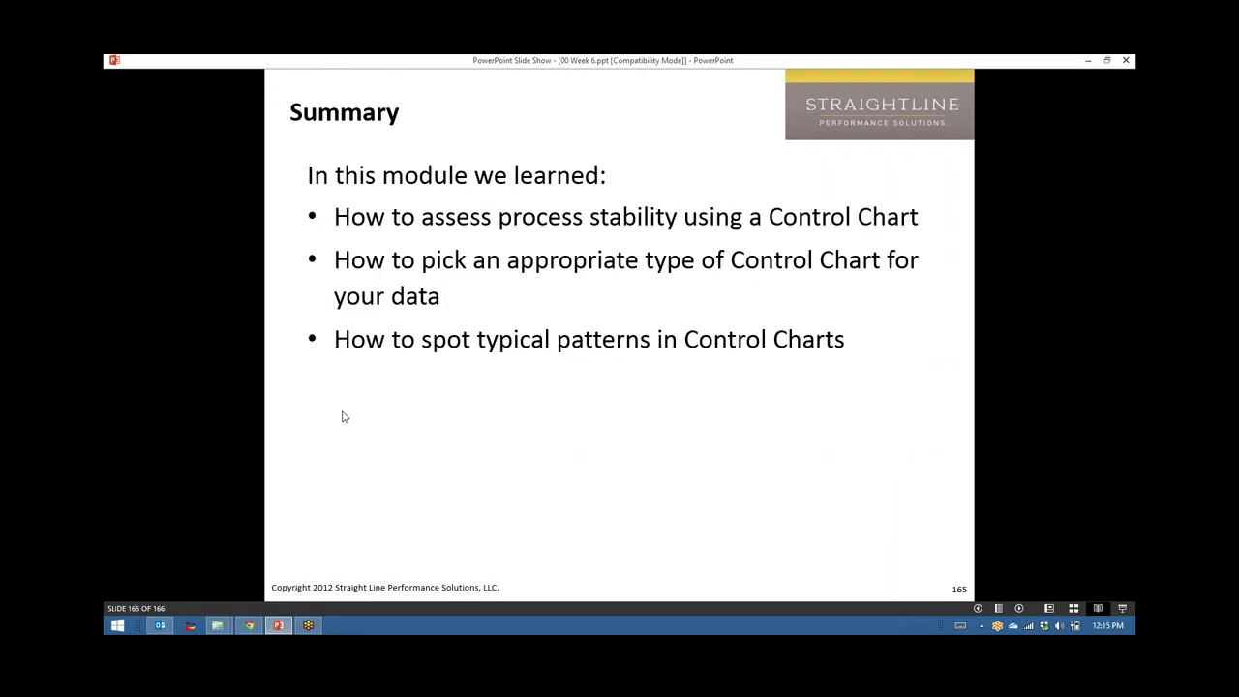
{"action": "left_click", "coordinate": [656, 301]}
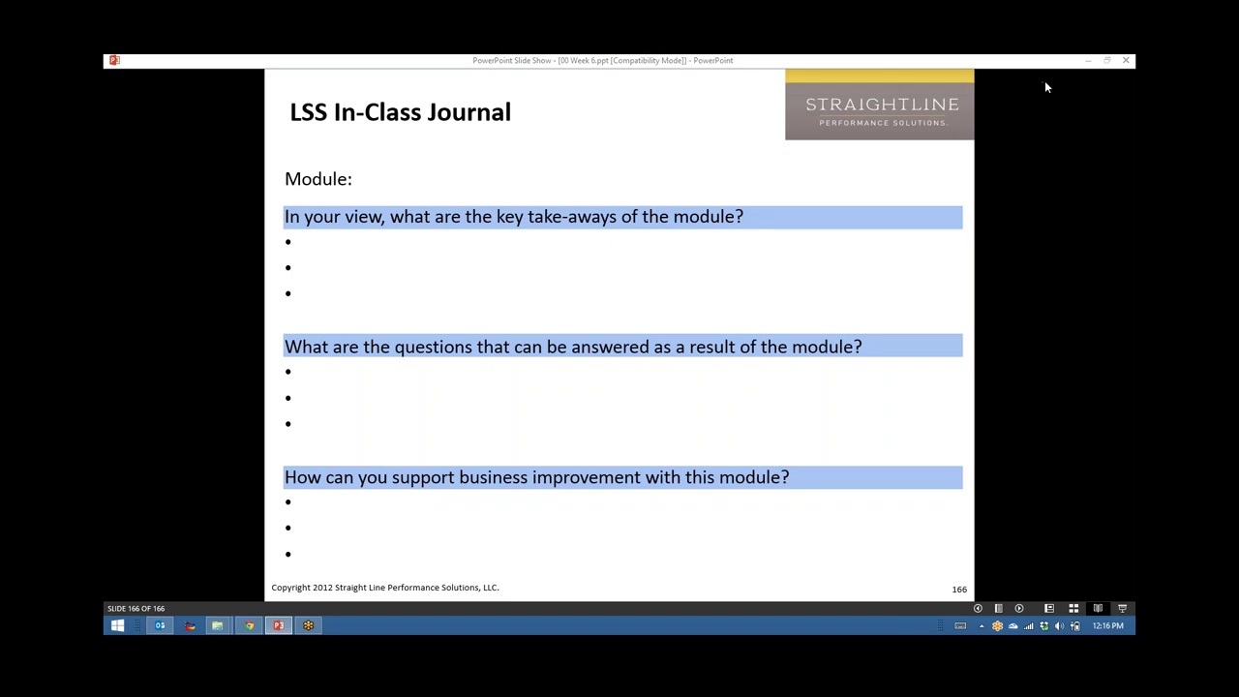
- Clear the desktop by minimizing the slide show, closing the Data for W6 and Assignments folders and dismissing the Minitab license message
{"action": "left_click", "coordinate": [1088, 60]}
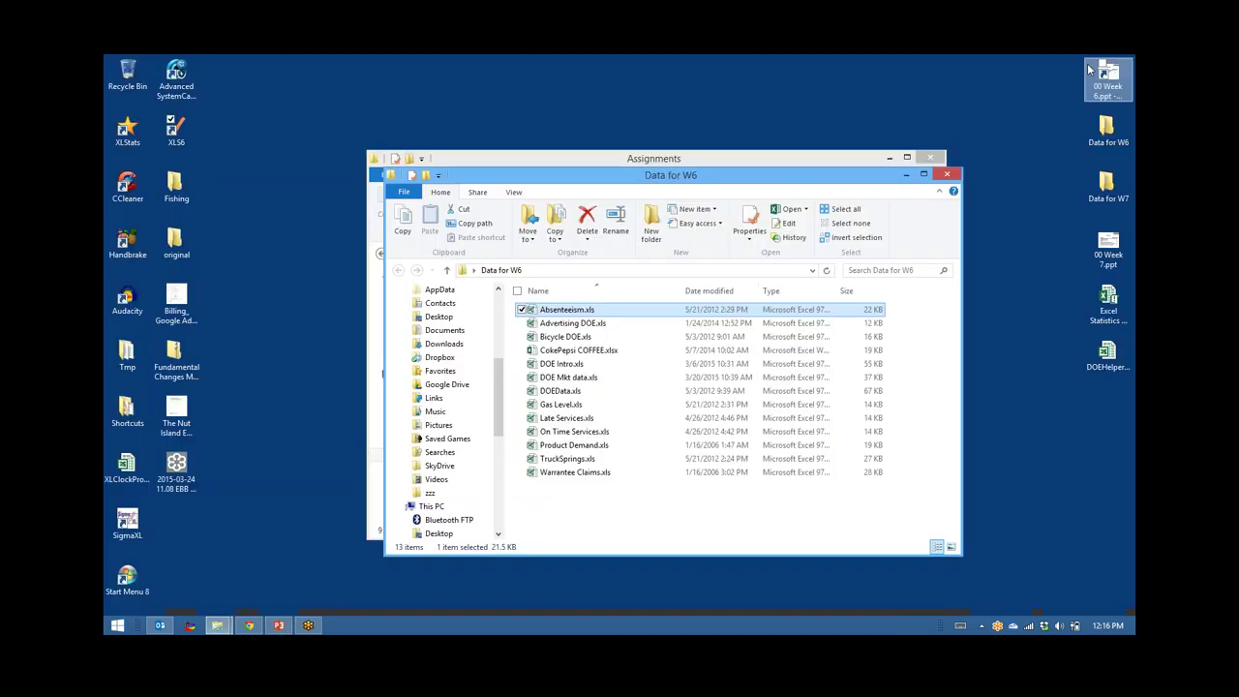
{"action": "left_click", "coordinate": [947, 175]}
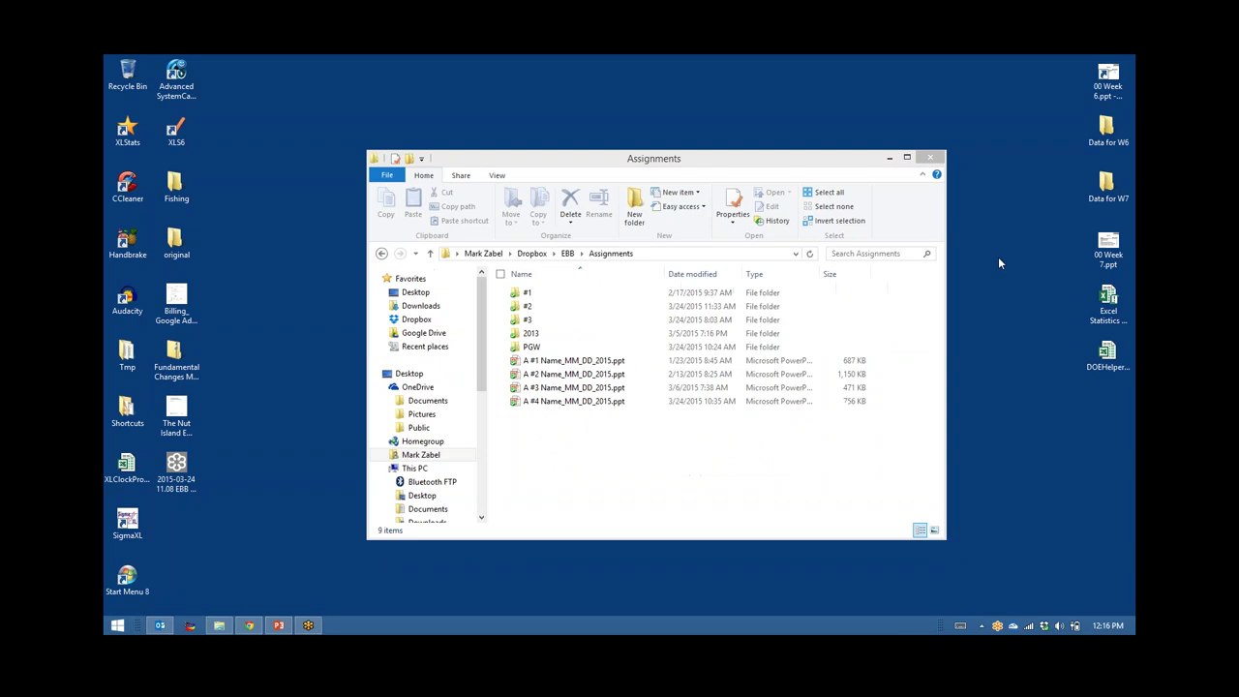
{"action": "left_click", "coordinate": [935, 160]}
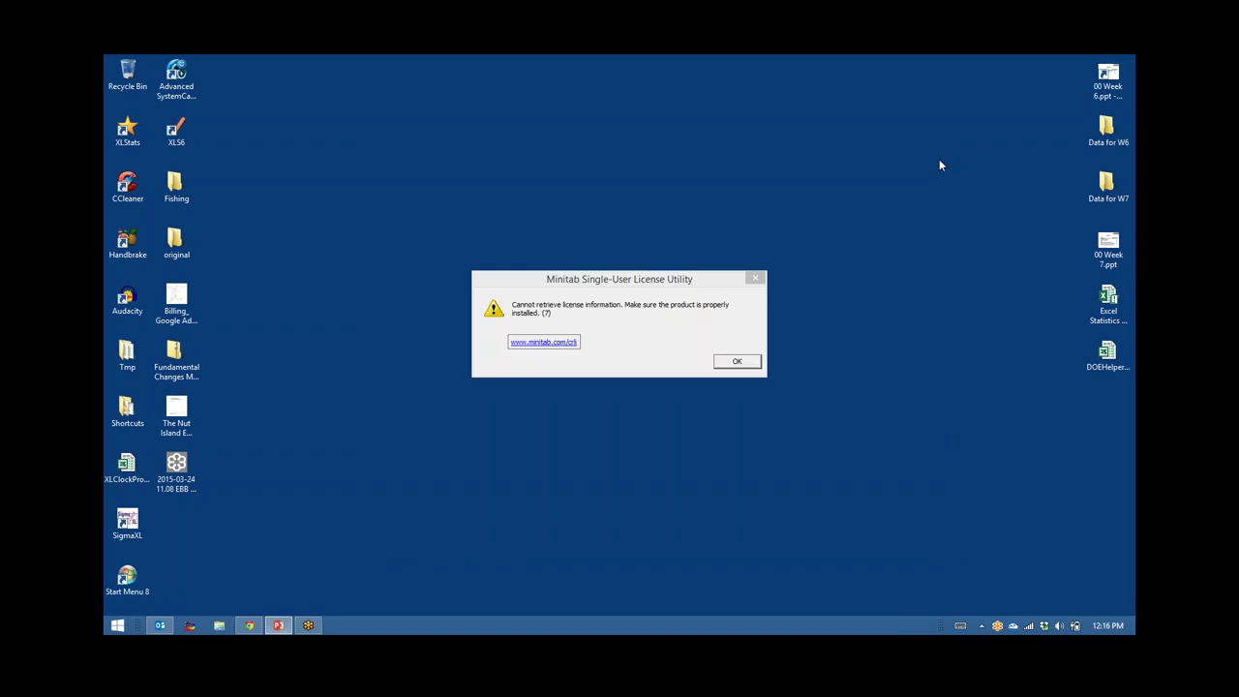
{"action": "left_click", "coordinate": [732, 363]}
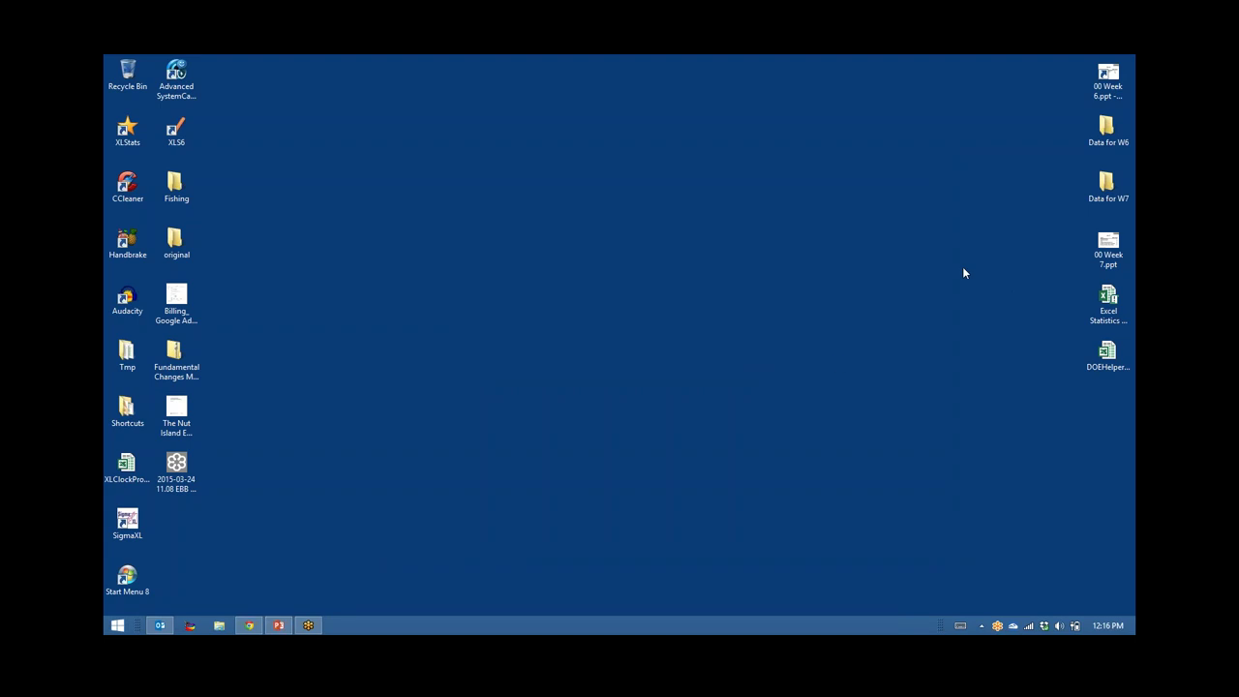
- Open the presentation 00 Week 7.ppt from the desktop and show it in reading view from slide 1
{"action": "double_click", "coordinate": [1112, 247]}
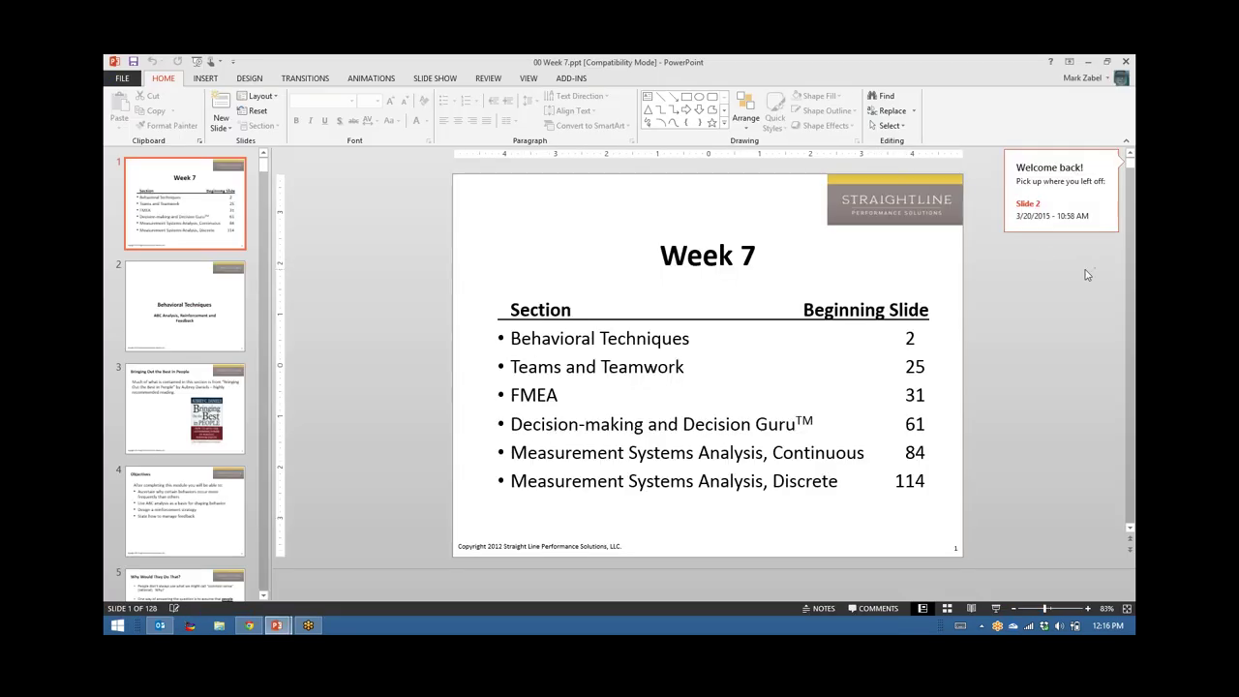
{"action": "left_click", "coordinate": [227, 207]}
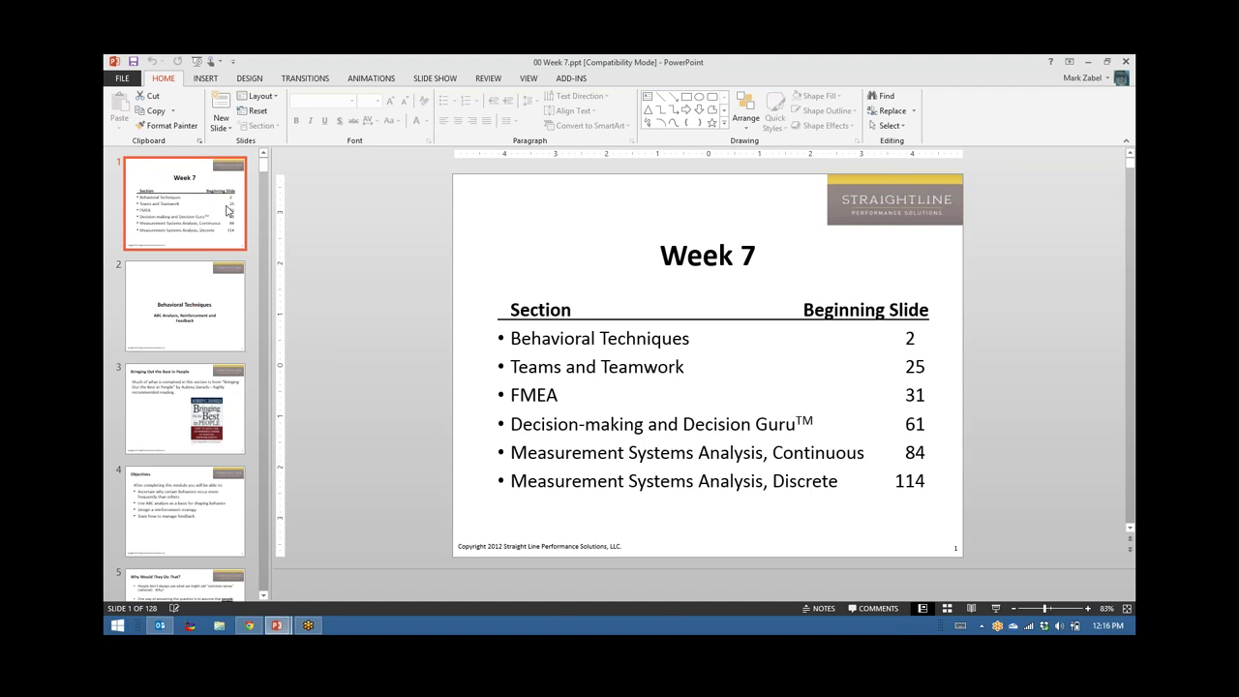
{"action": "left_click", "coordinate": [973, 610]}
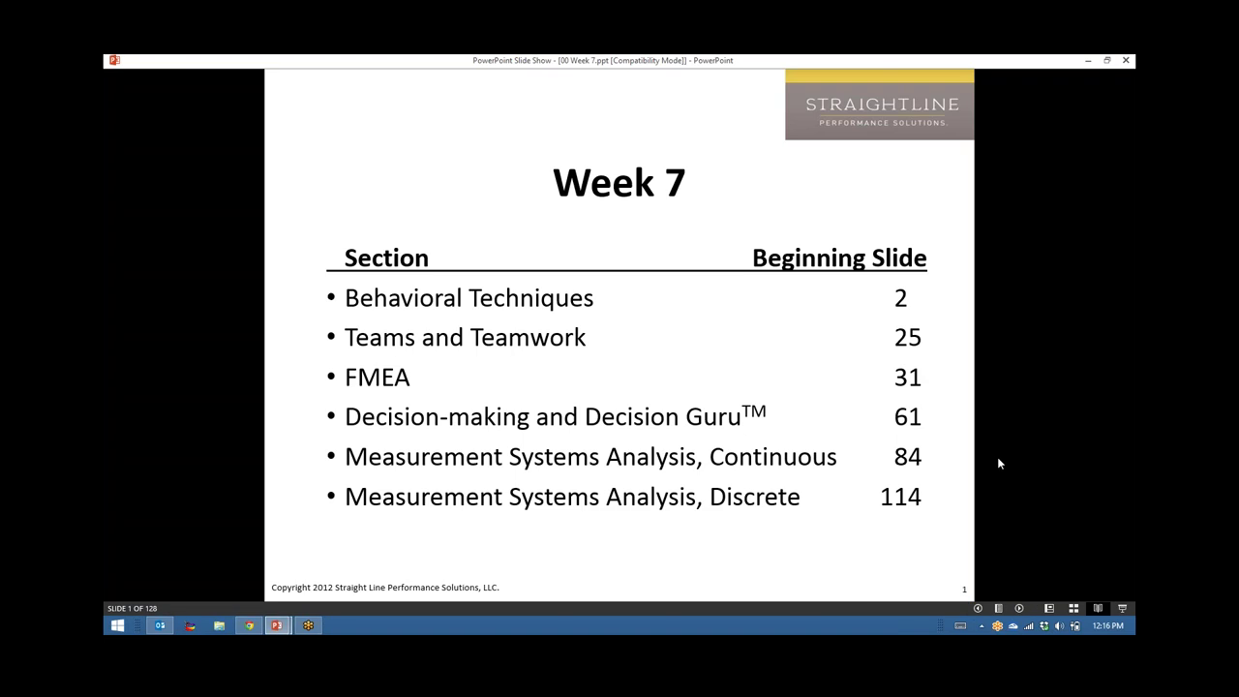